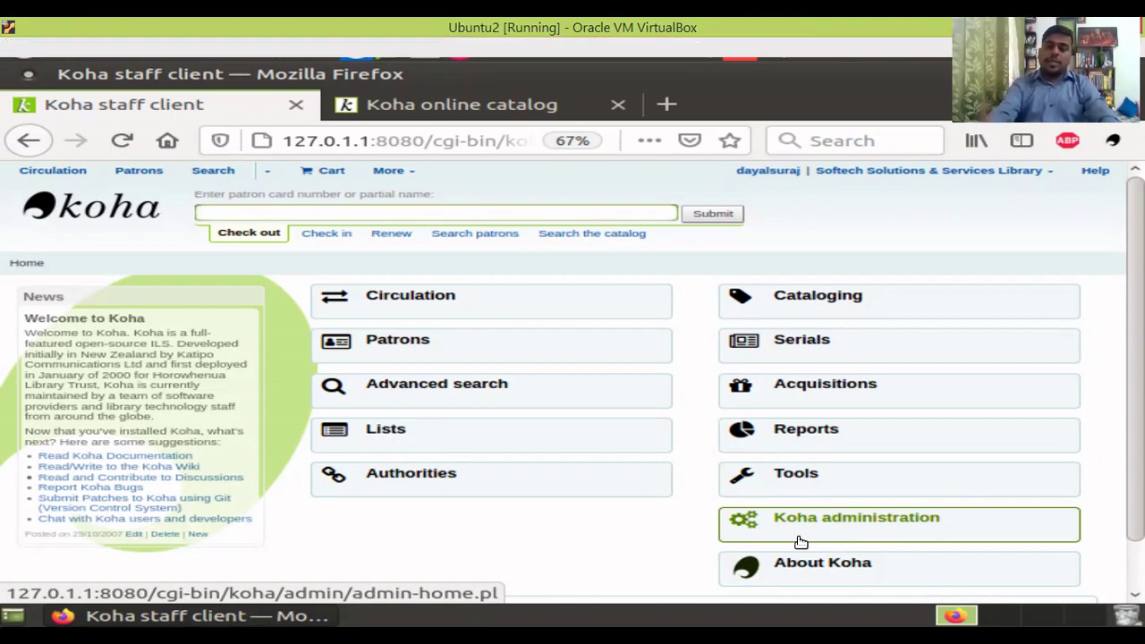
- Open the Budgets page from the acquisition parameters in Koha administration
left_click(857, 532)
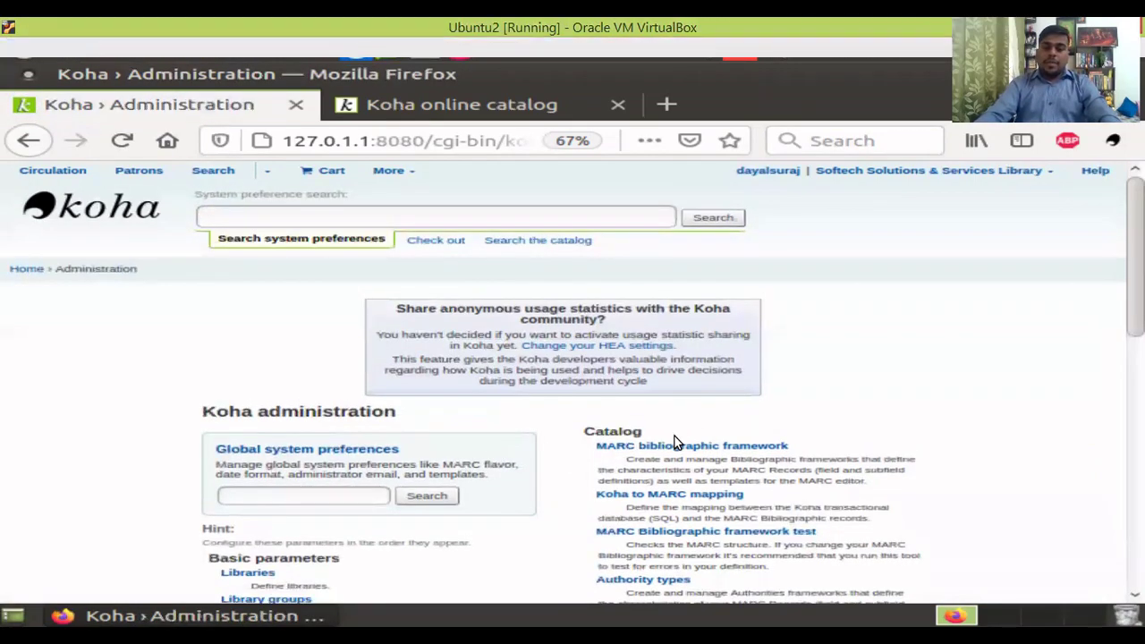
scroll(706, 465, "down", 3)
scroll(721, 483, "down", 1)
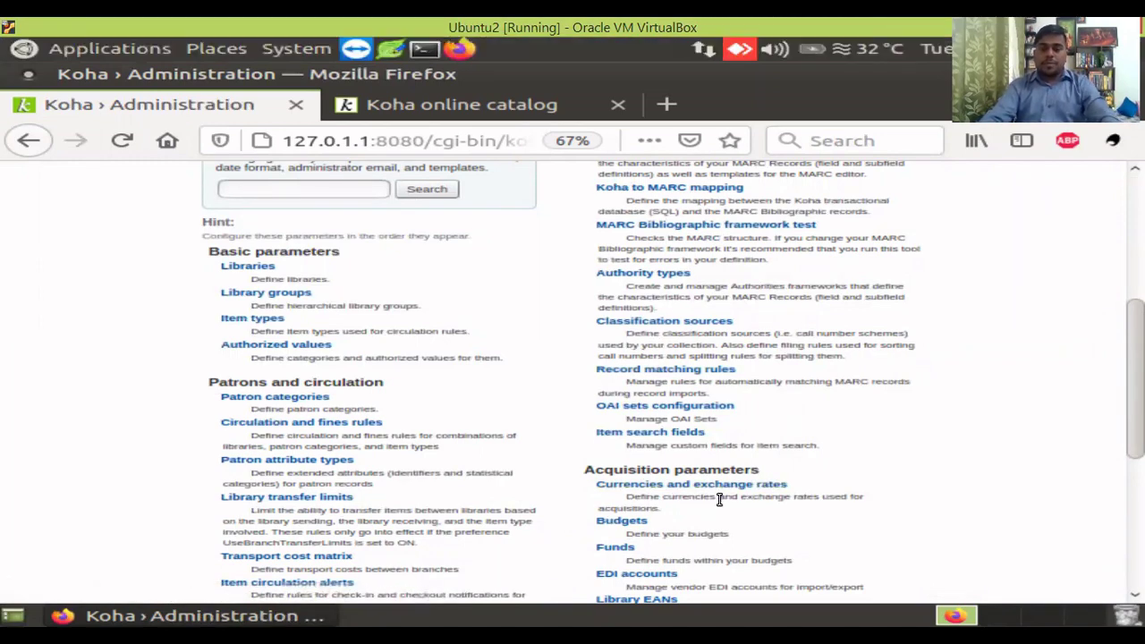
scroll(716, 501, "down", 2)
left_click_drag(780, 394, 578, 401)
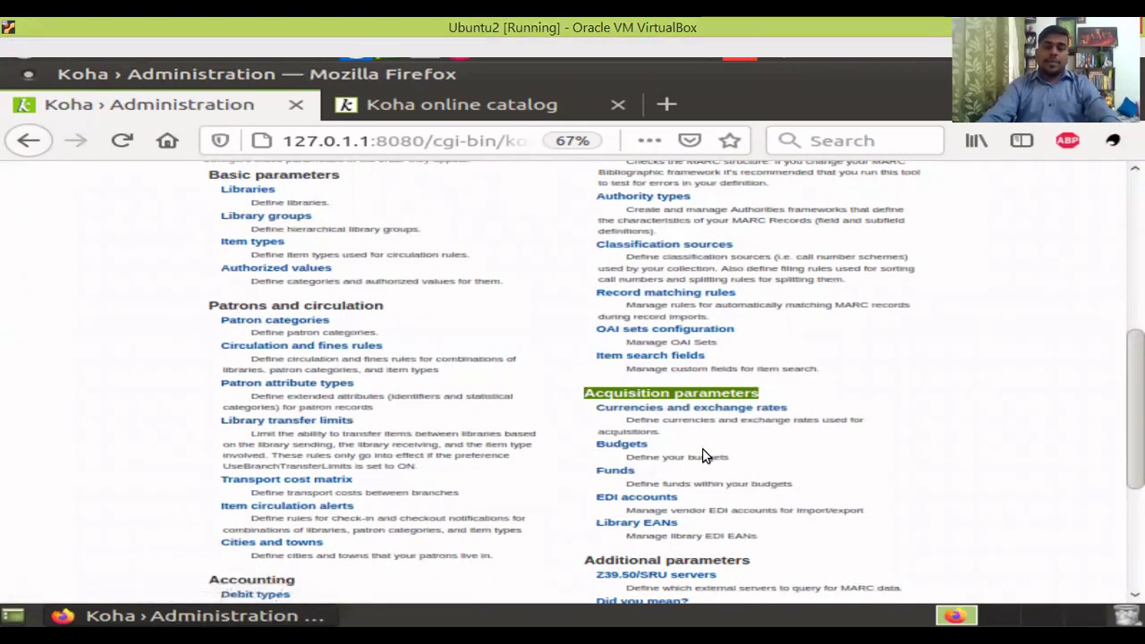
left_click(626, 451)
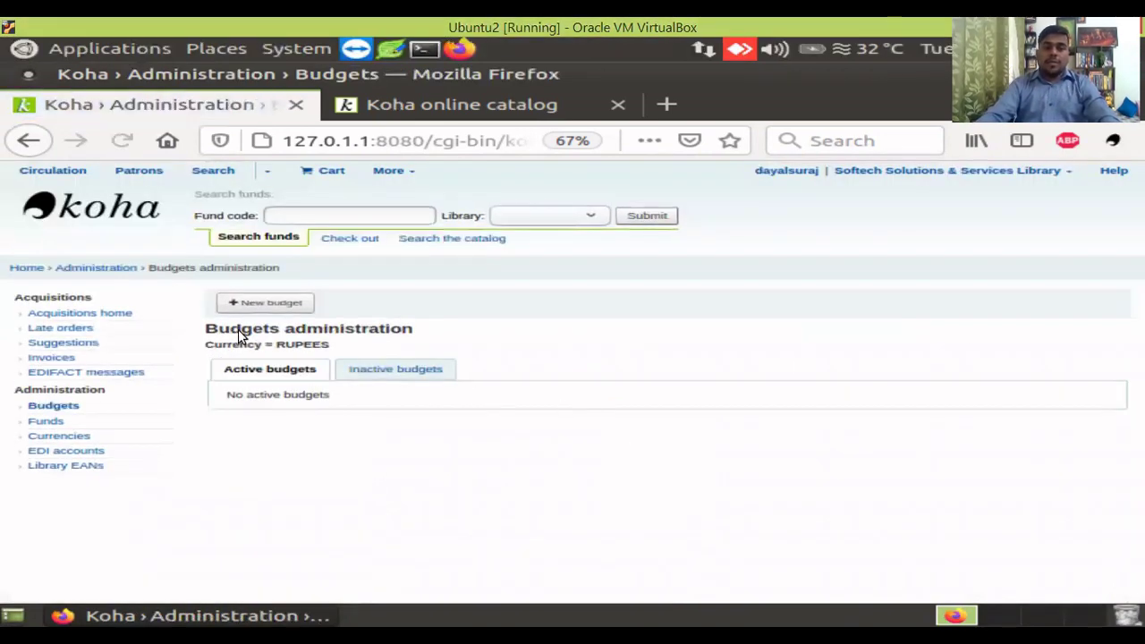
- Start a new budget and set its start date to 01/04/2021
left_click(281, 308)
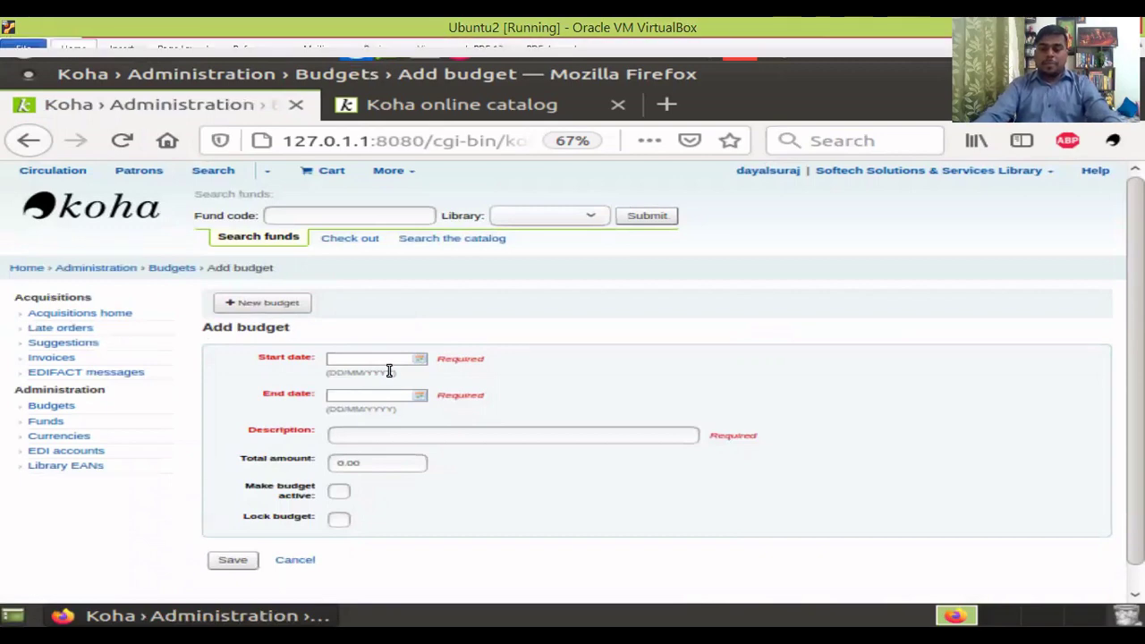
left_click(417, 361)
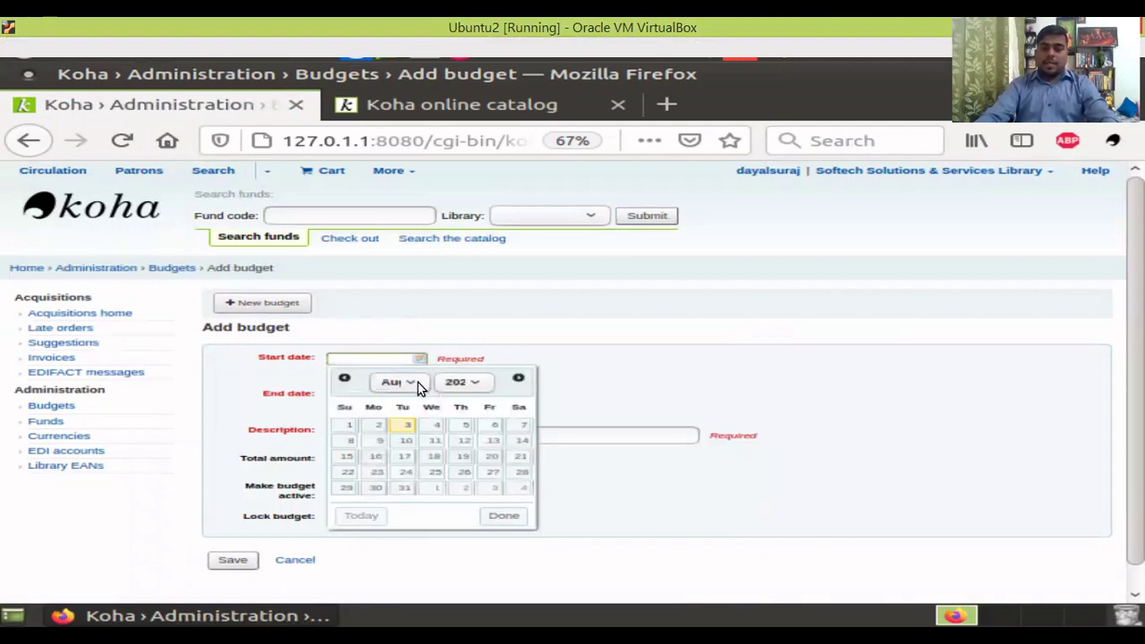
left_click(418, 382)
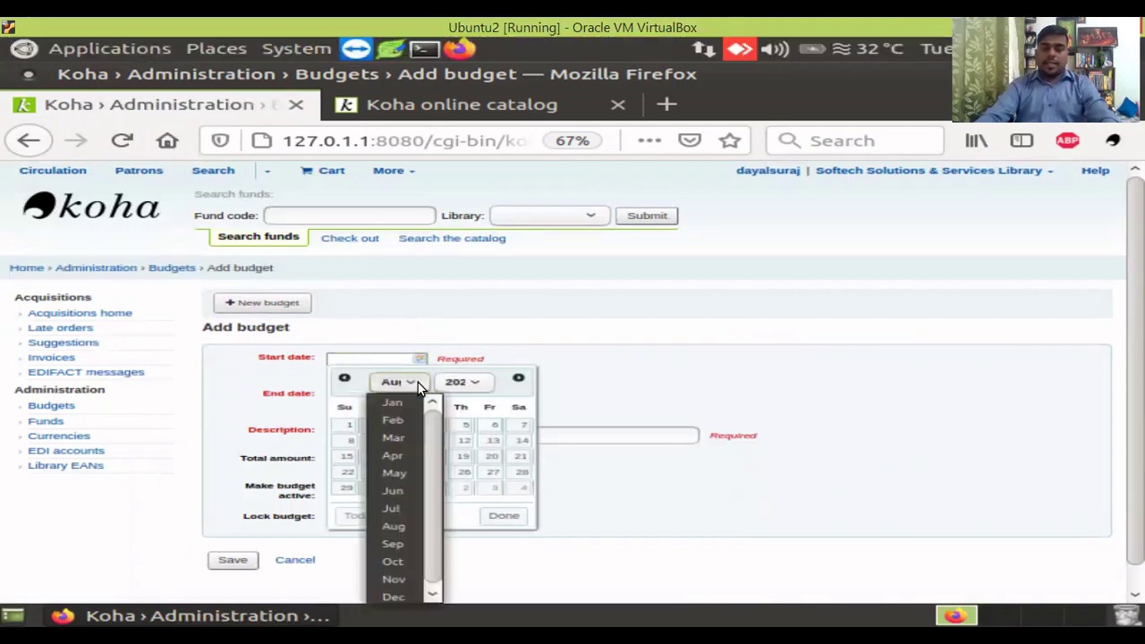
left_click(404, 455)
left_click(474, 383)
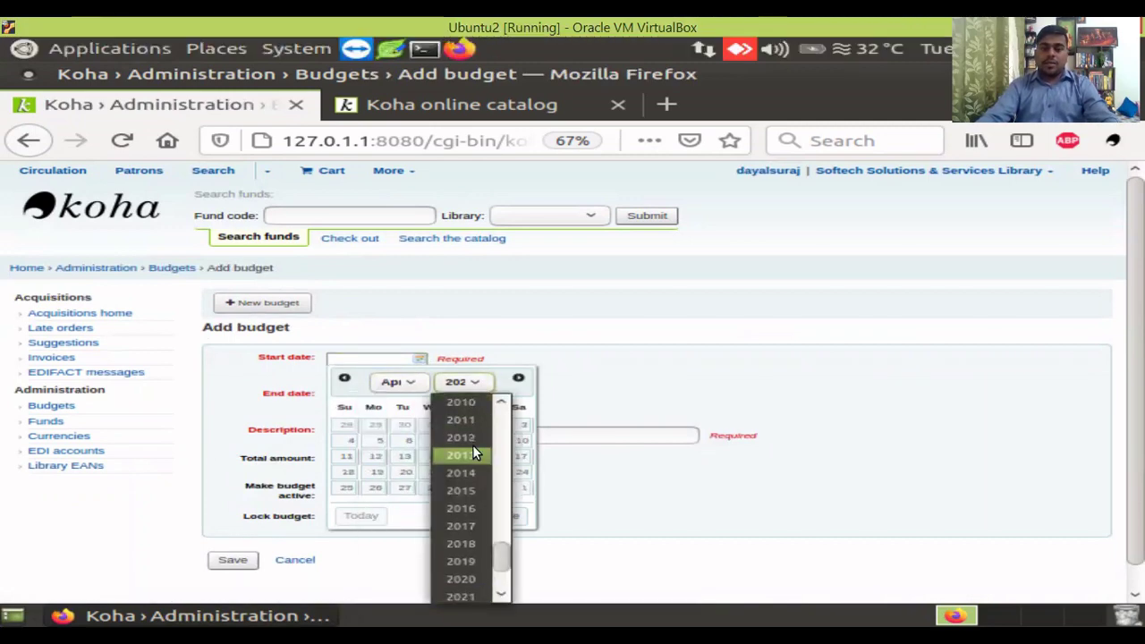
scroll(461, 564, "down", 1)
left_click(460, 593)
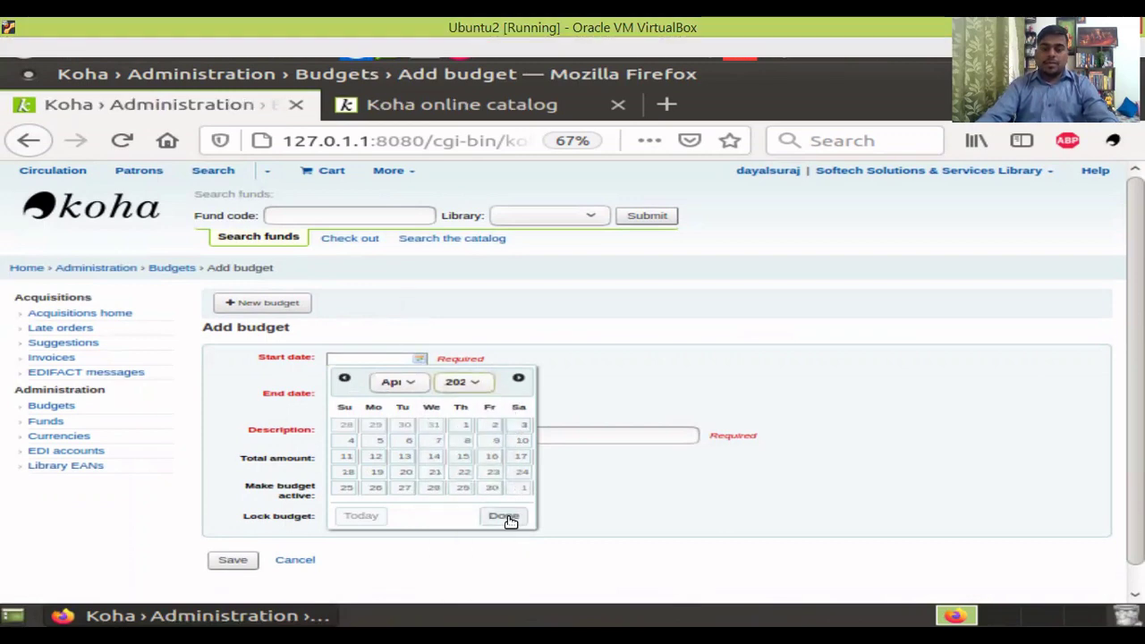
left_click(465, 425)
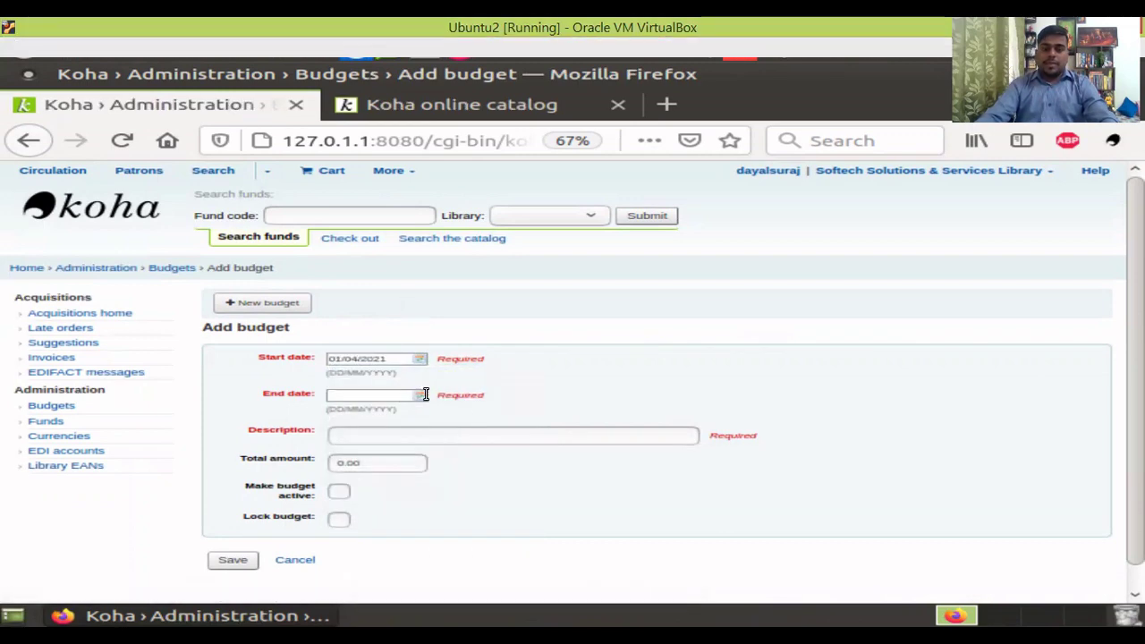
- Set the budget's end date to 31/03/2022
left_click(427, 395)
left_click(418, 420)
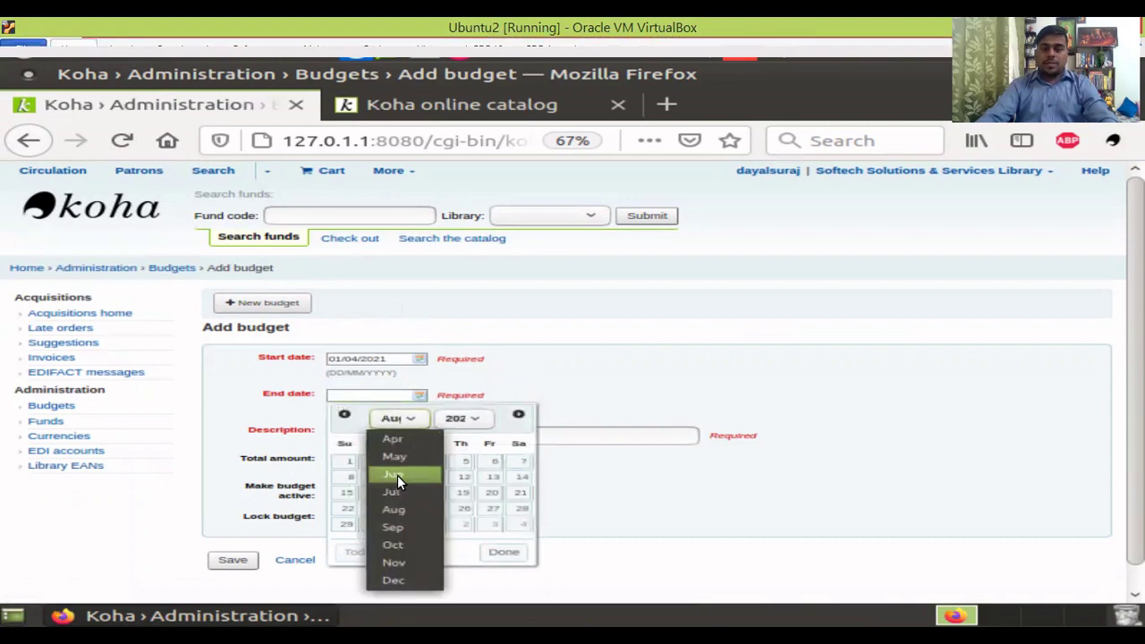
left_click(478, 420)
left_click(478, 420)
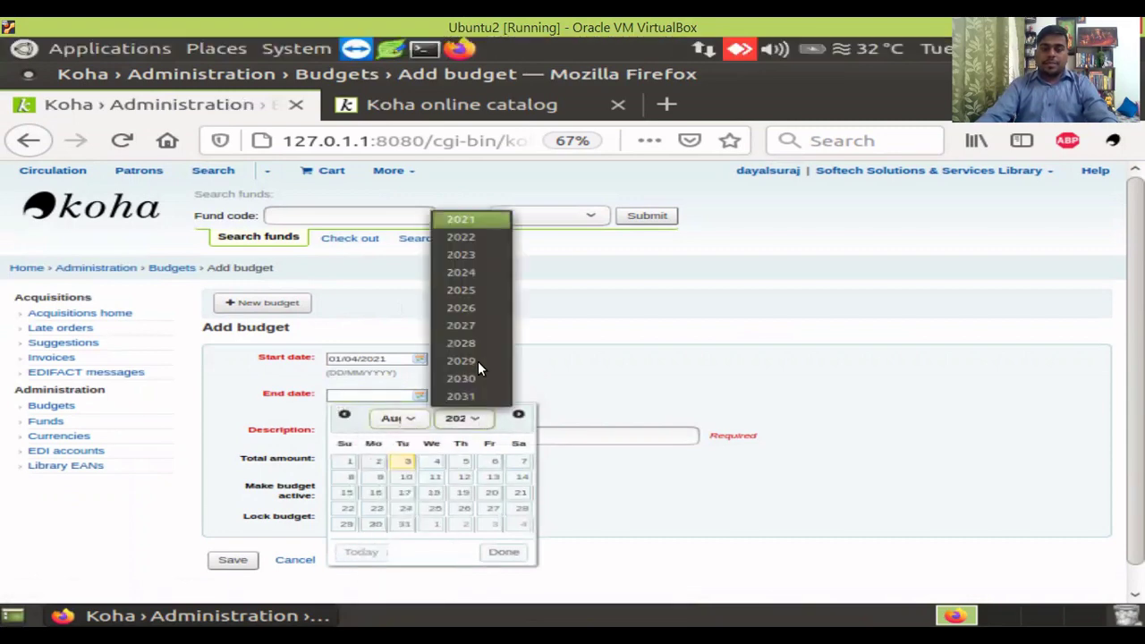
left_click(461, 237)
left_click(409, 419)
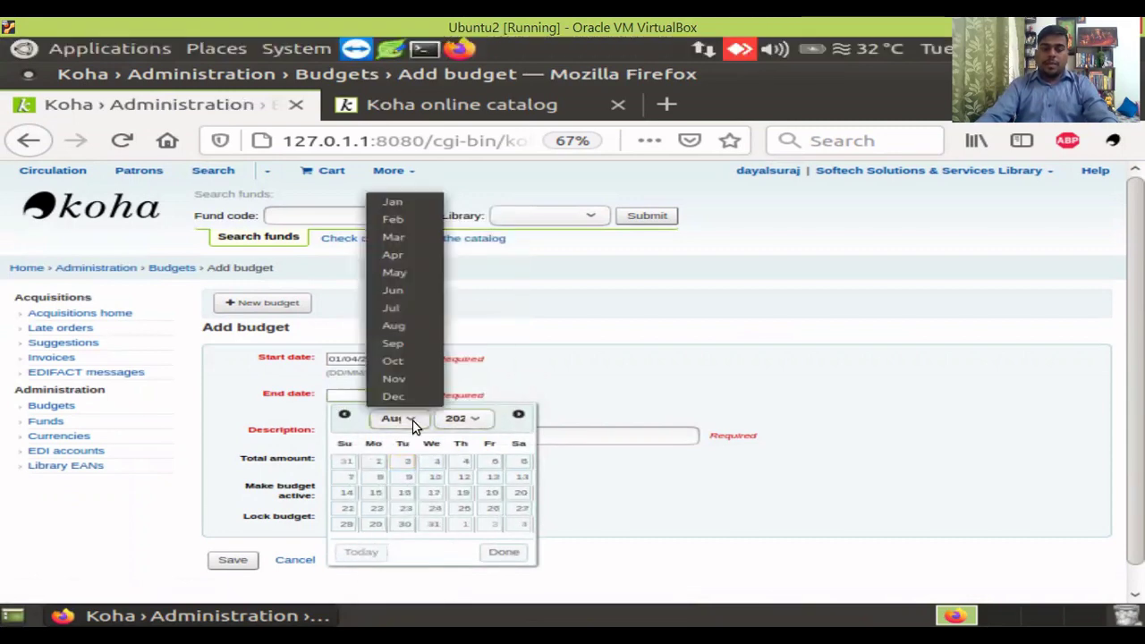
left_click(393, 237)
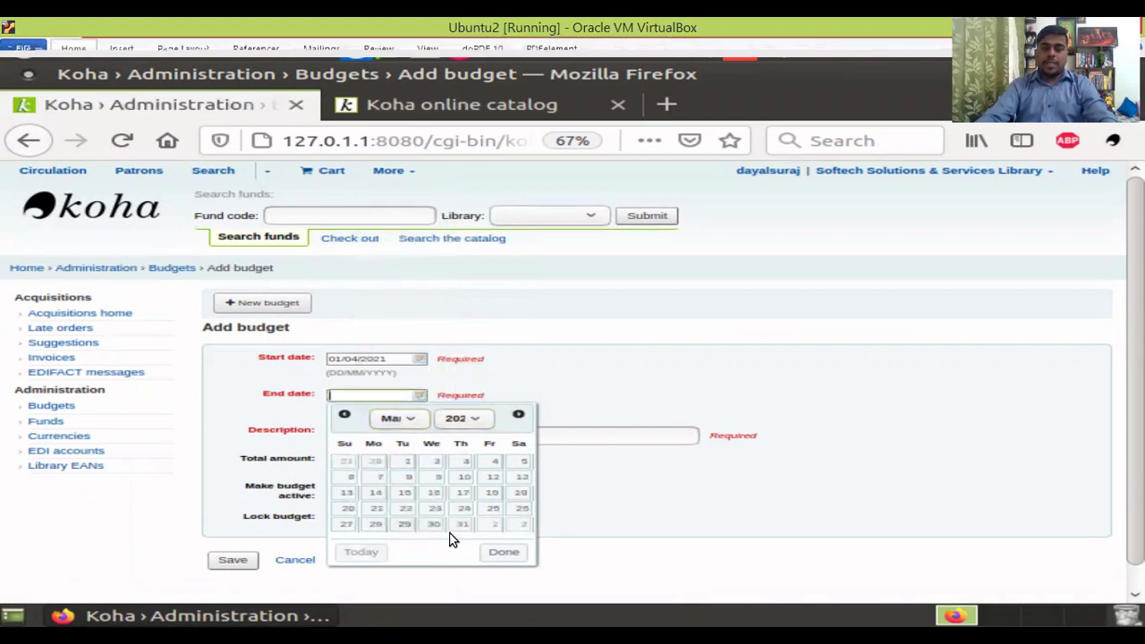
left_click(461, 525)
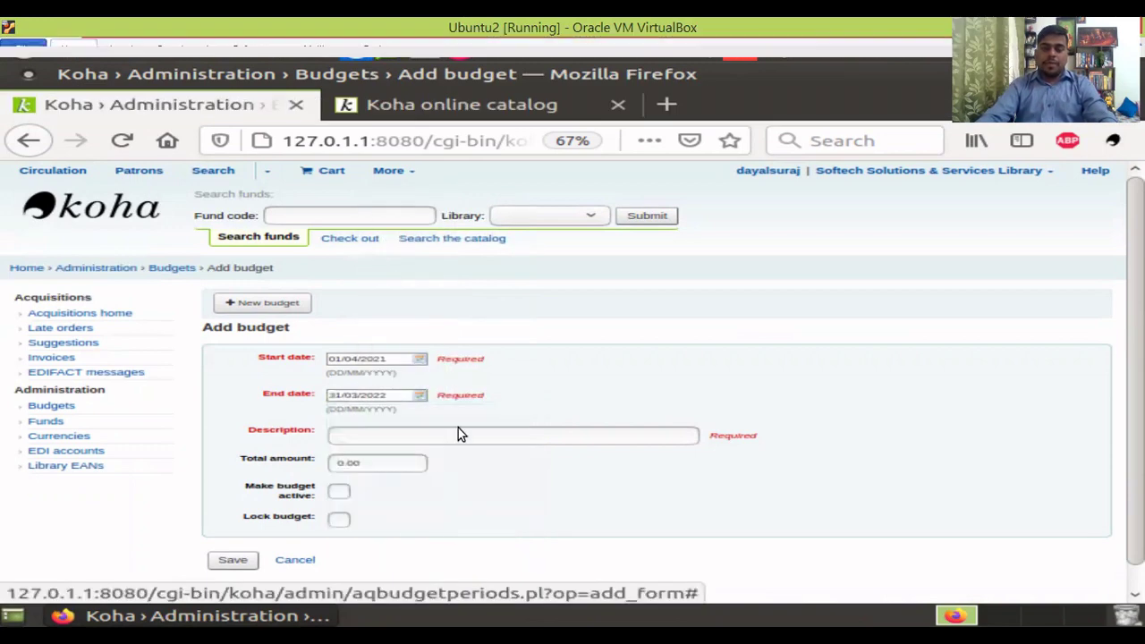
- Describe the budget as "Library Budget 2021-22" with a total amount of 100000, make it active and save it
left_click(371, 432)
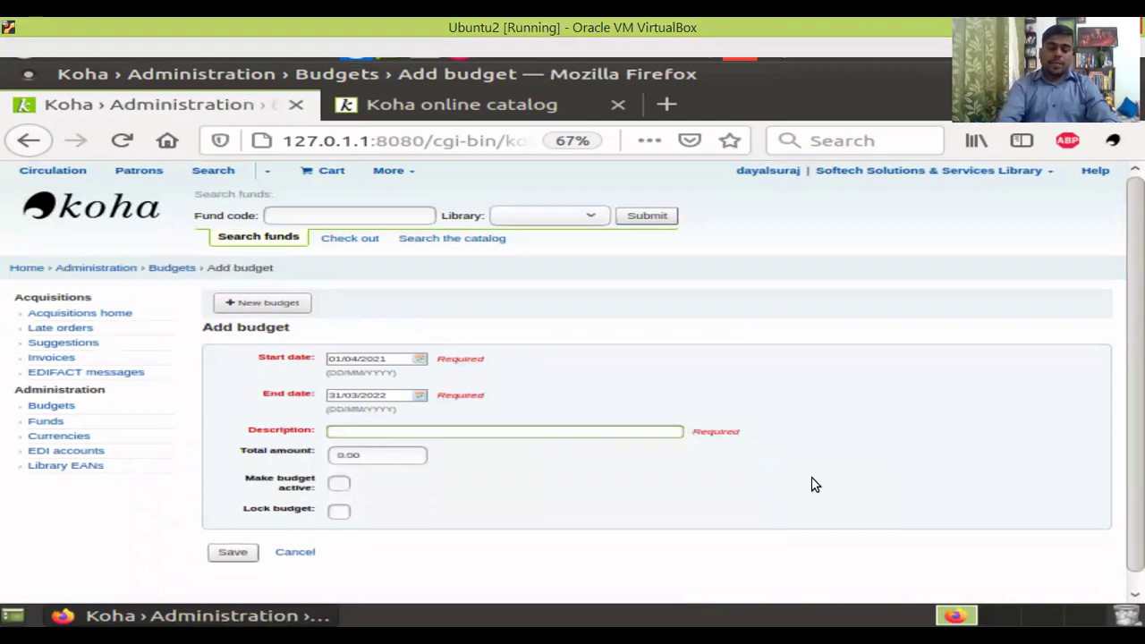
type("Library")
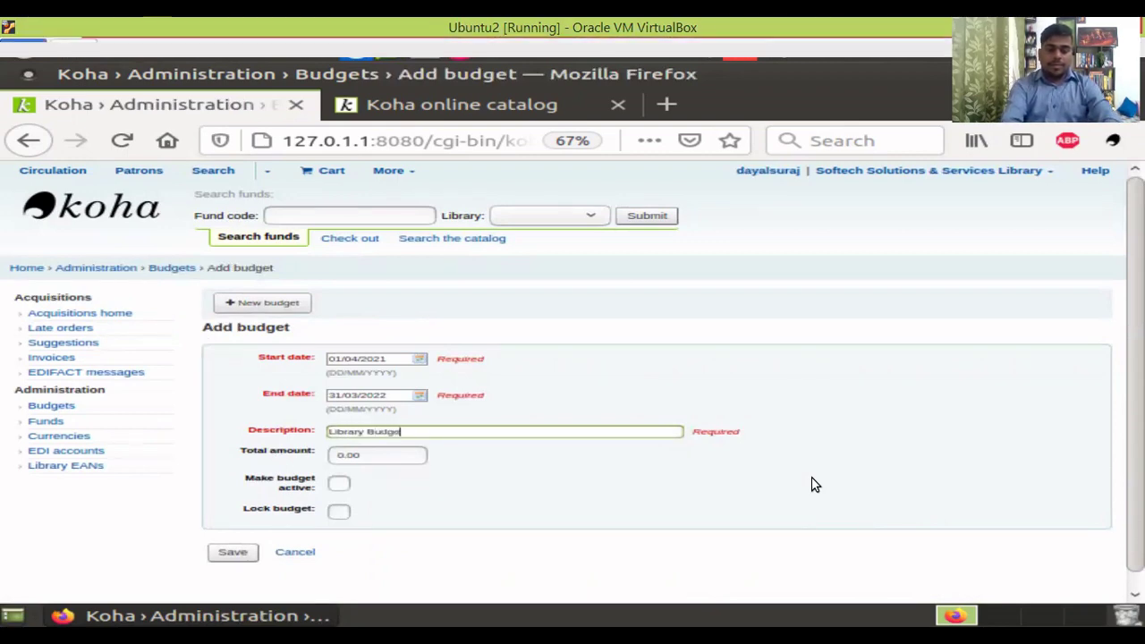
type("Budget 2021-22")
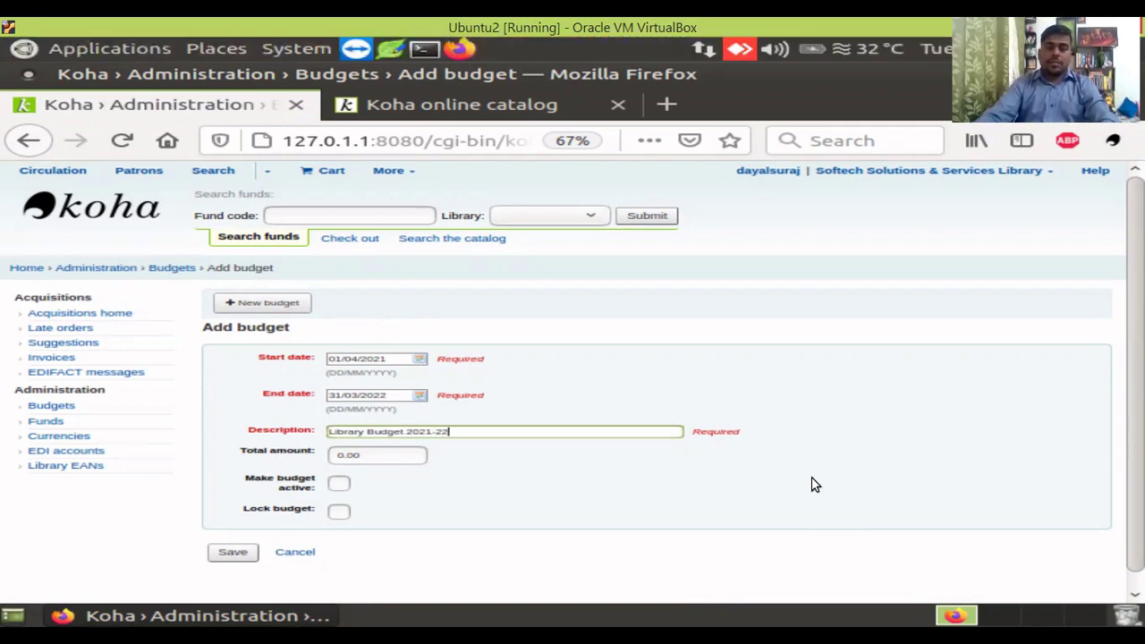
key("Tab")
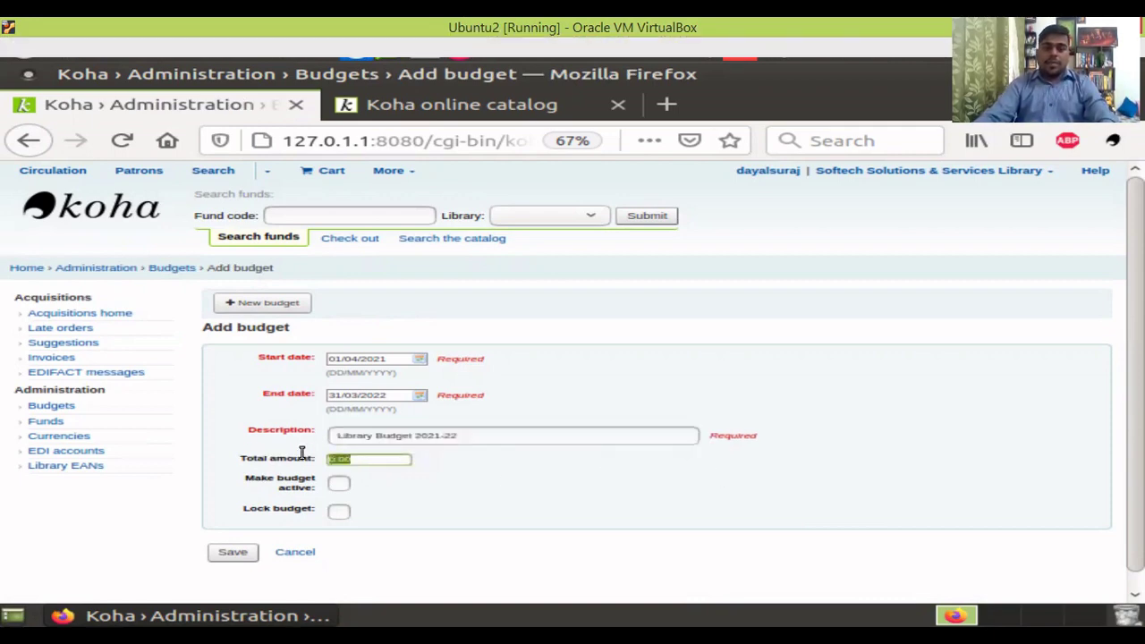
type("100000")
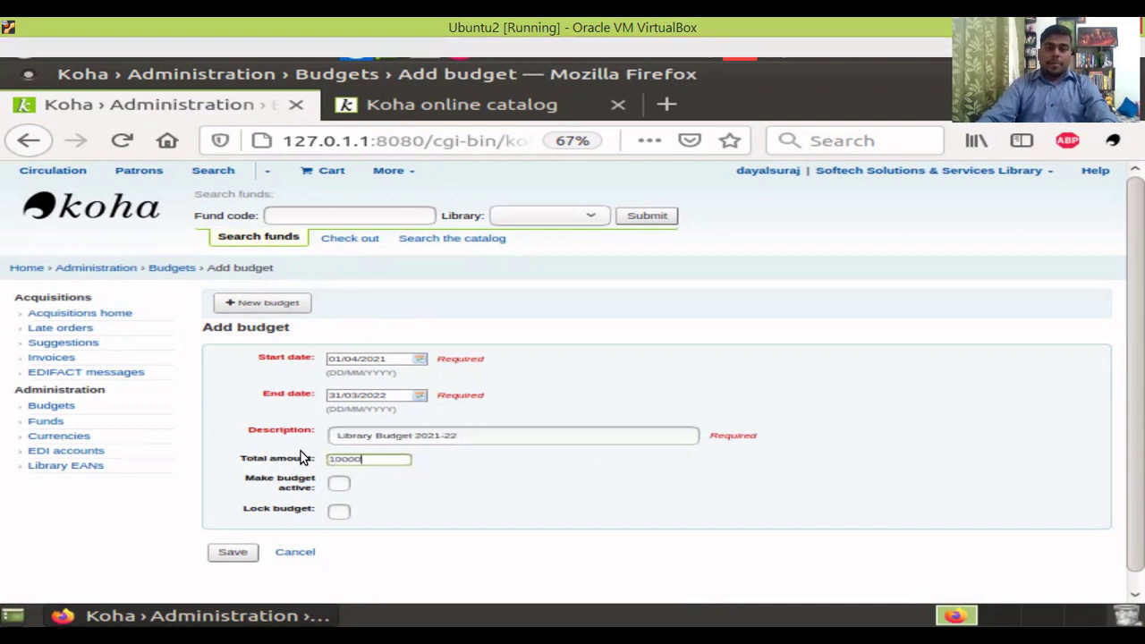
left_click(344, 486)
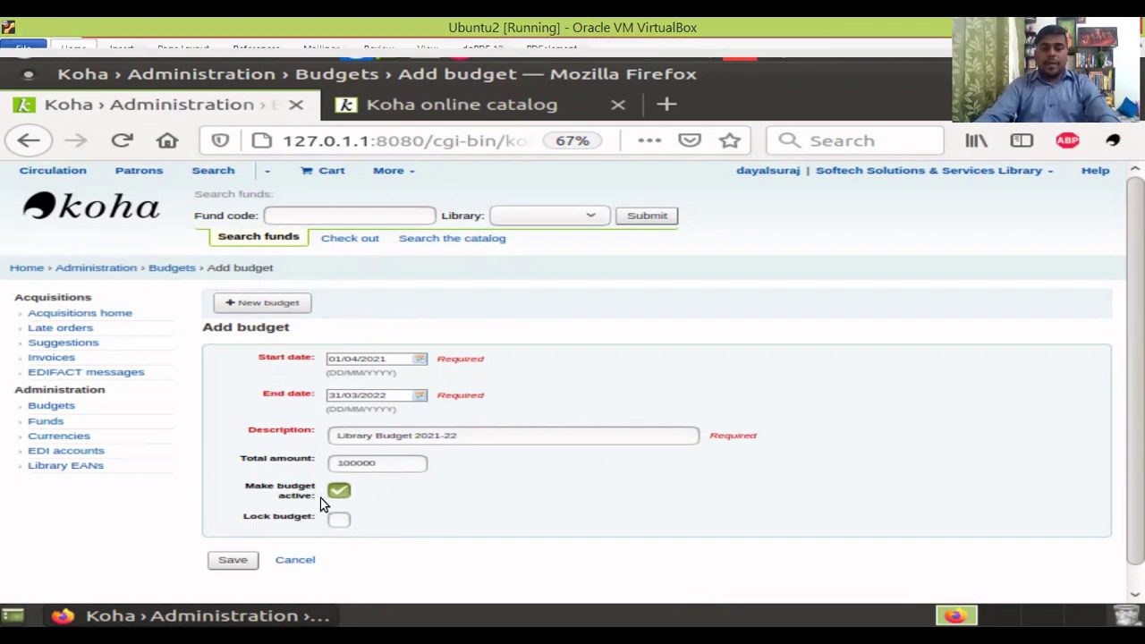
left_click(234, 562)
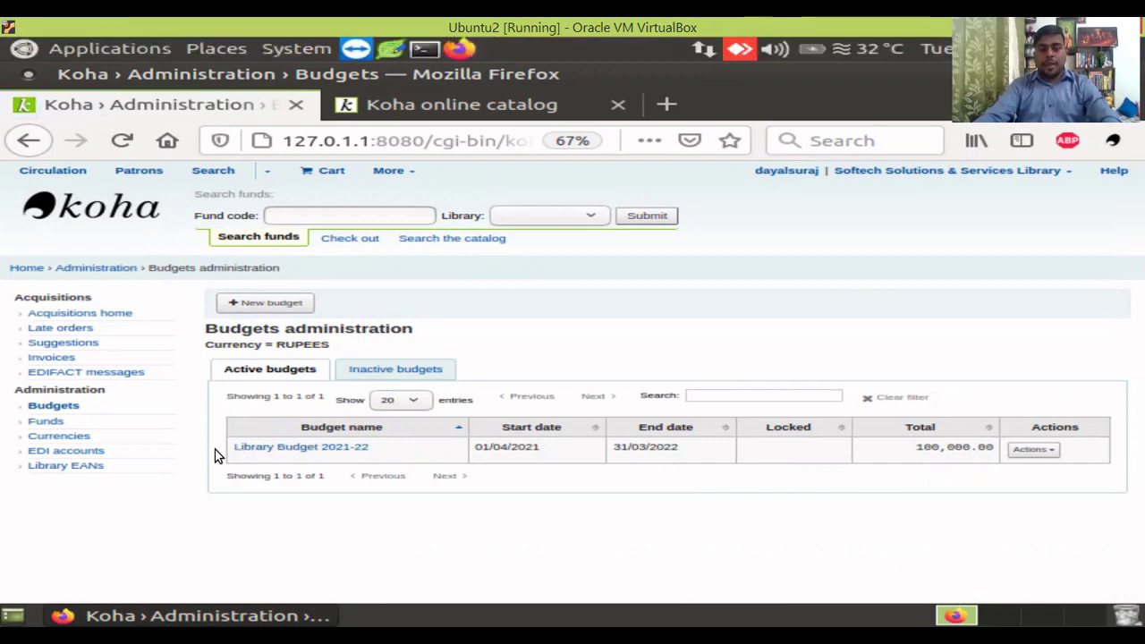
- Start adding a fund to the Library Budget 2021-22 budget
left_click_drag(219, 453, 850, 482)
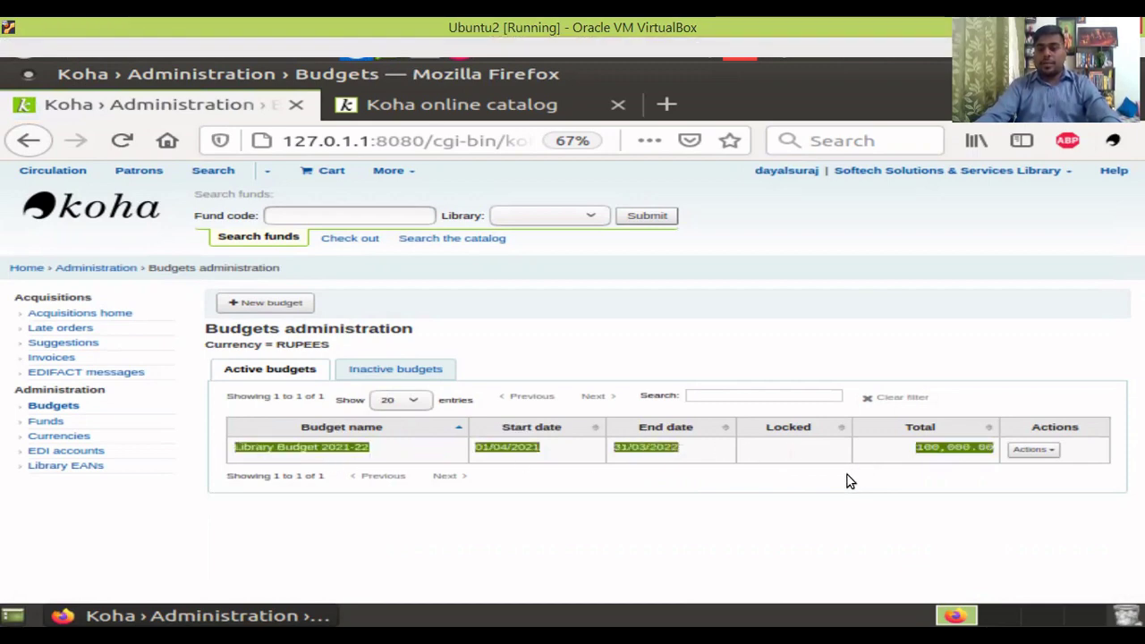
left_click(1050, 453)
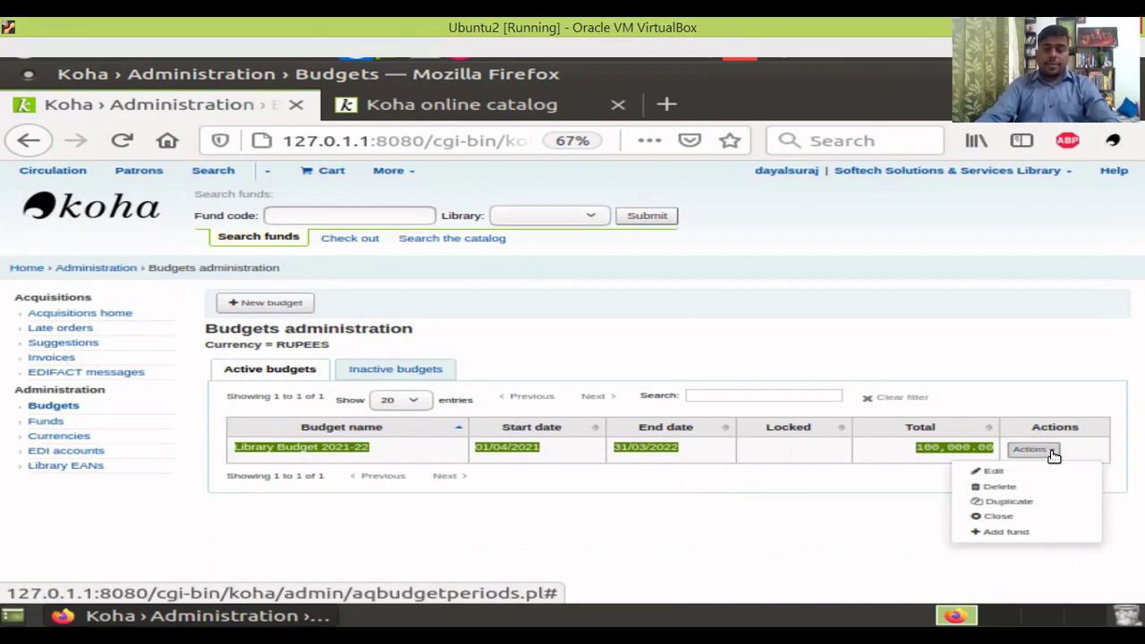
left_click(1014, 534)
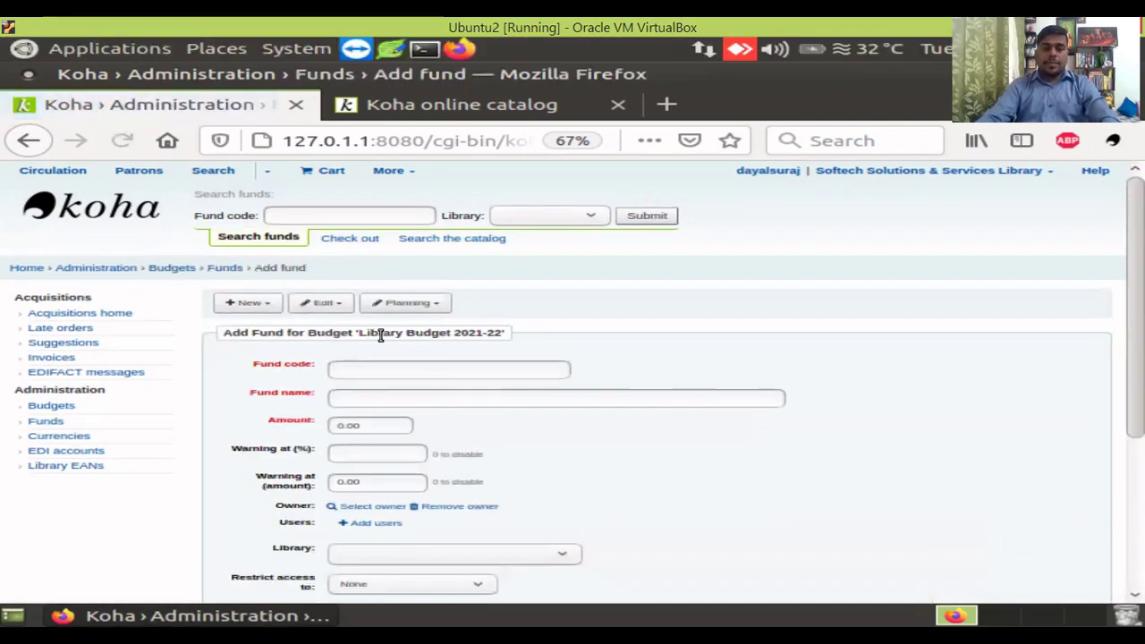
left_click(351, 368)
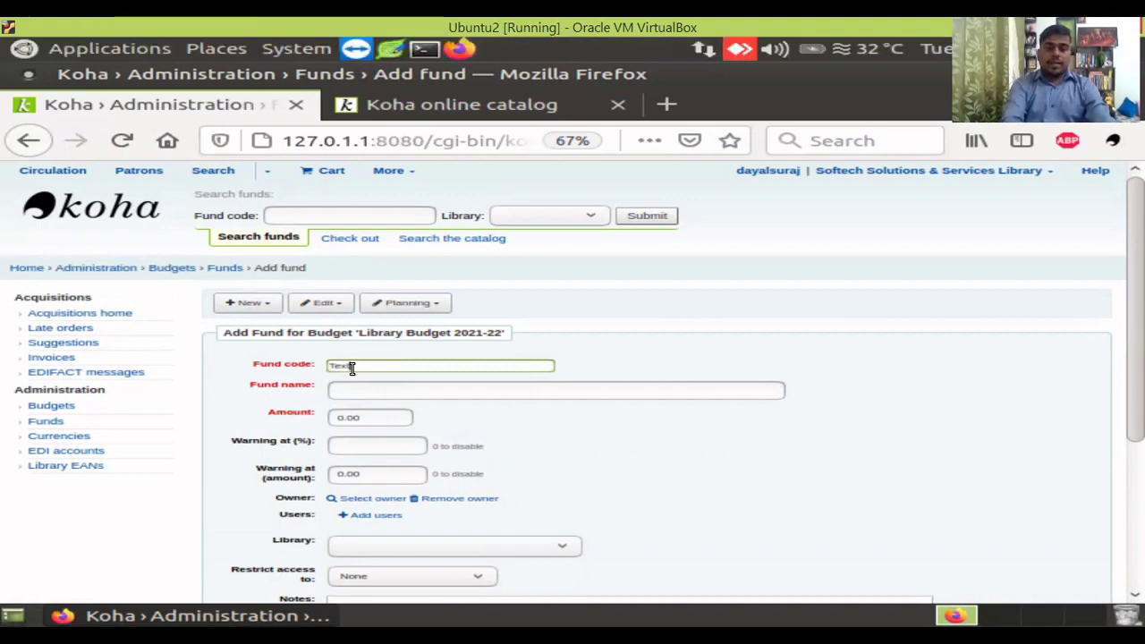
left_click(407, 393)
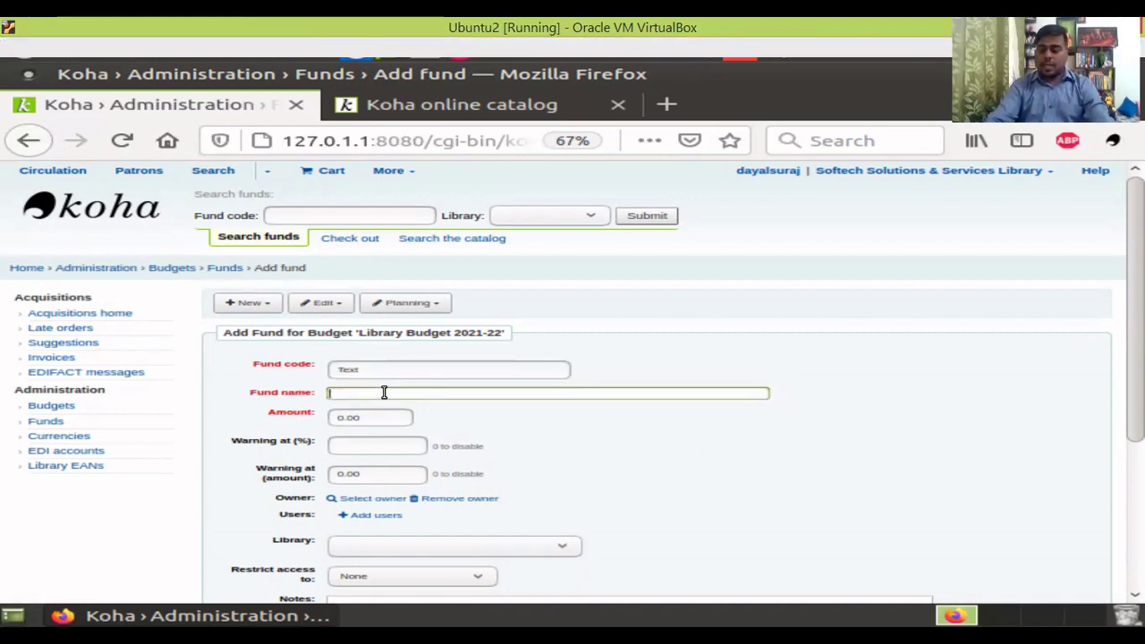
type("2000")
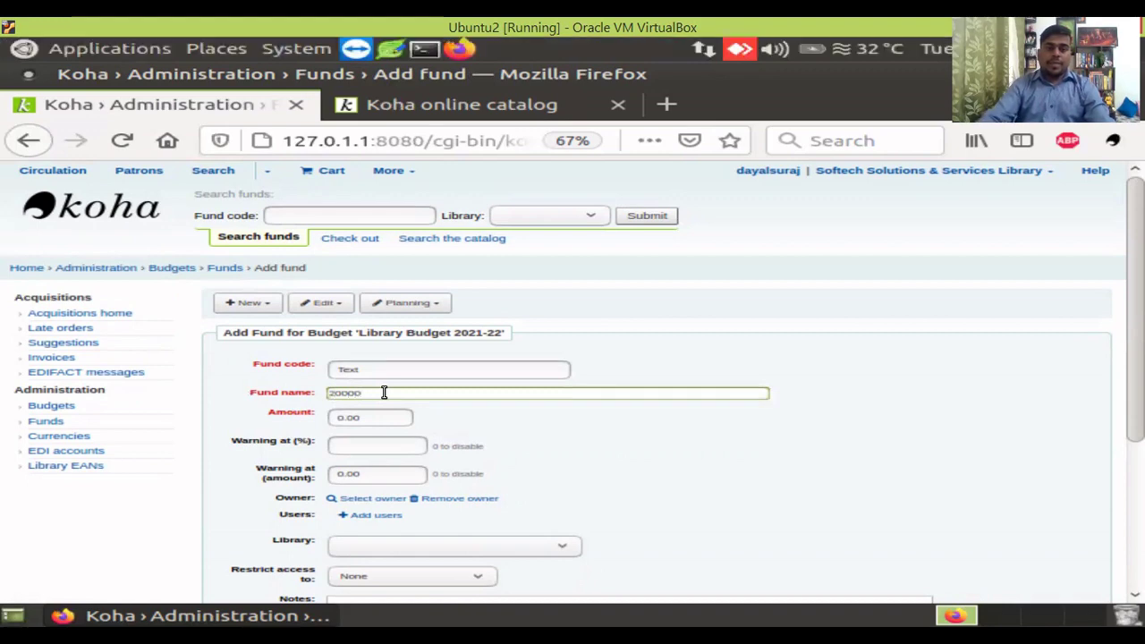
type("0")
left_click(375, 418)
left_click(384, 370)
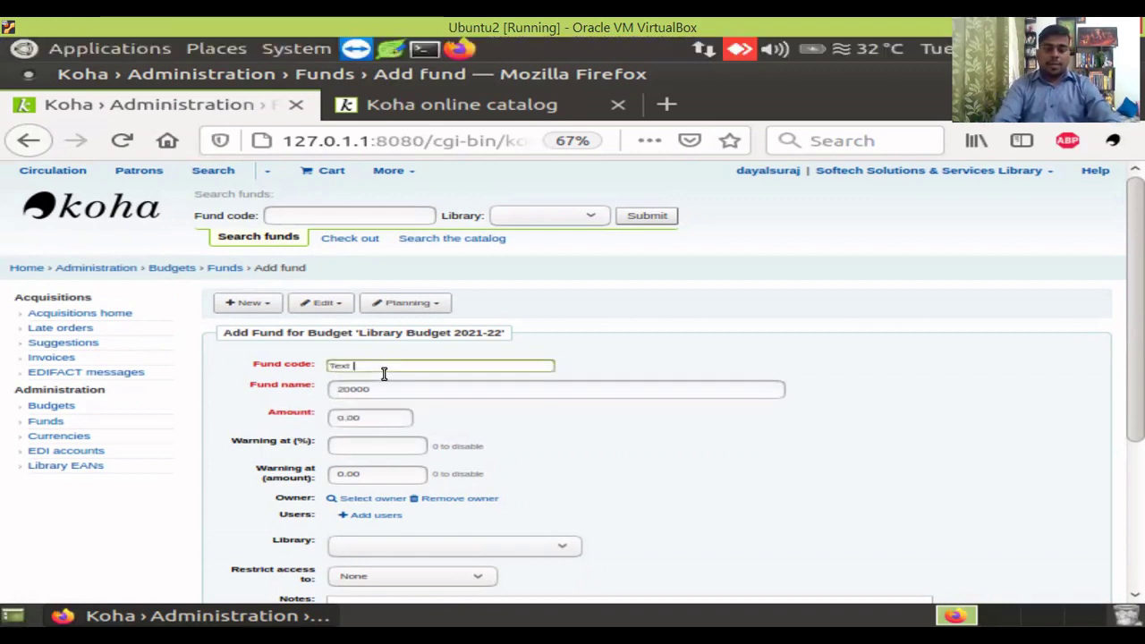
type("Text Books")
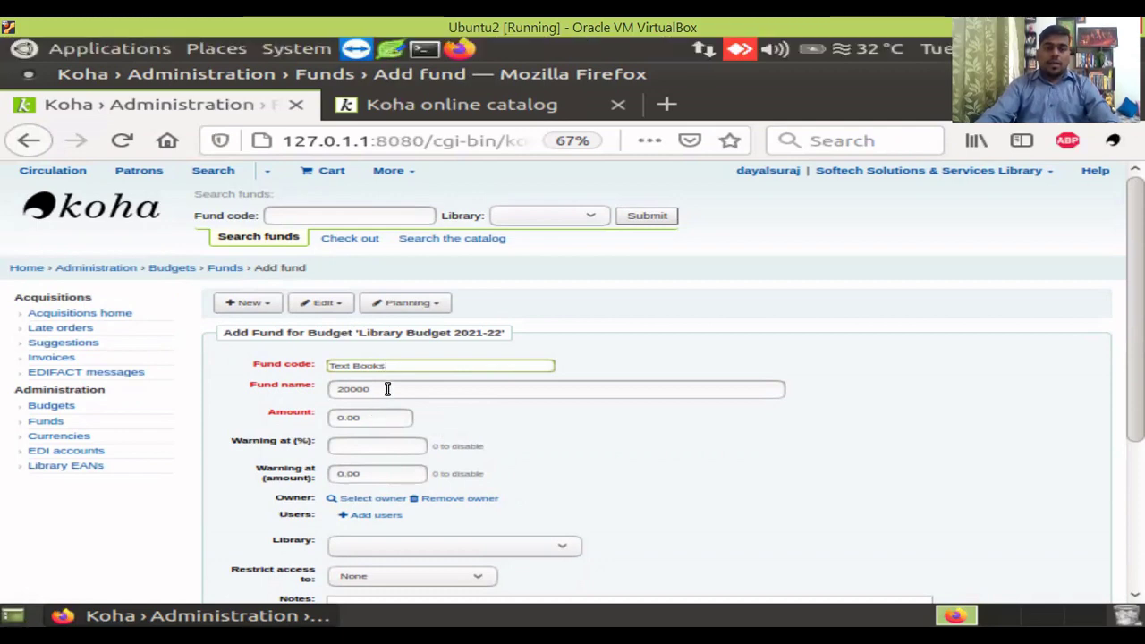
- Give the fund the code TB, the name "Text Books" and an amount of 20000
left_click_drag(395, 367, 255, 357)
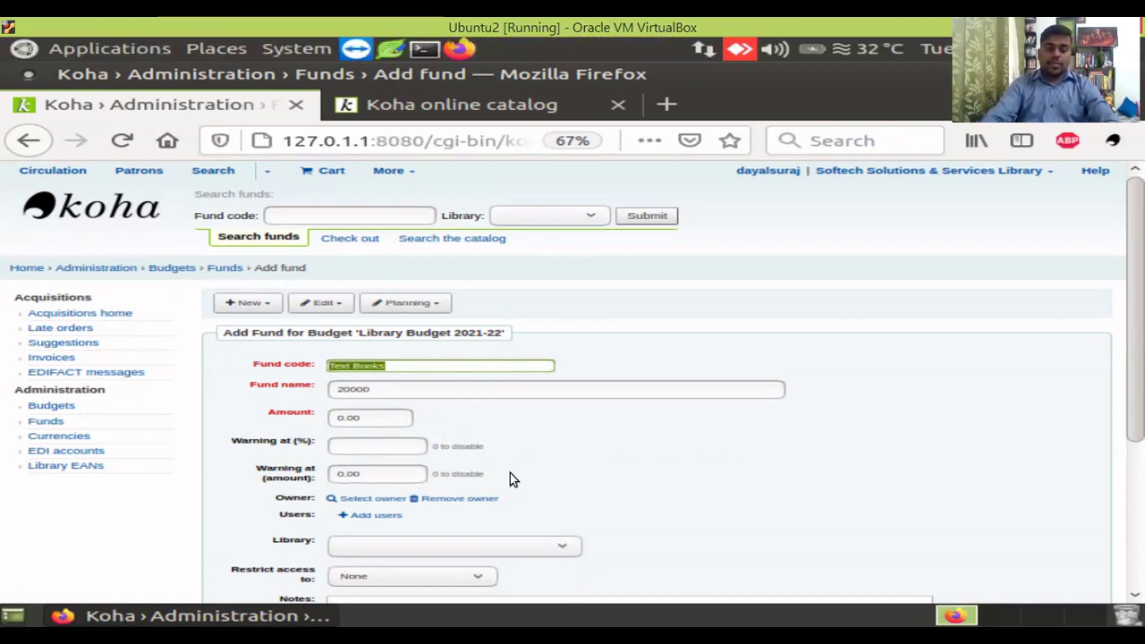
type("TB")
key("Tab")
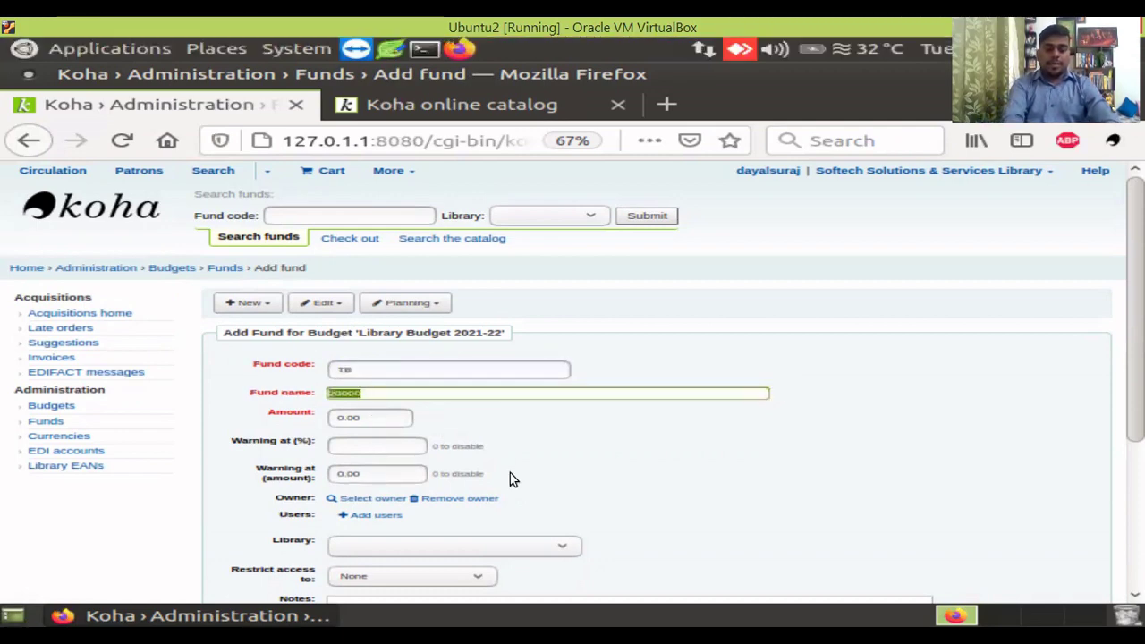
type("Text Bo")
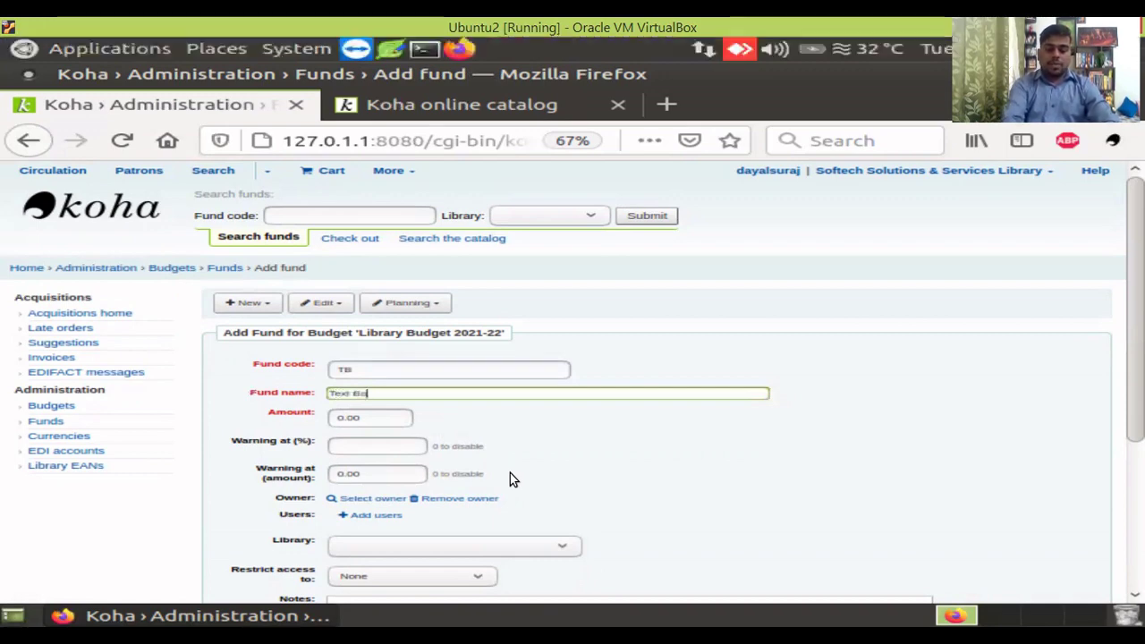
type("oks")
left_click_drag(363, 418, 255, 420)
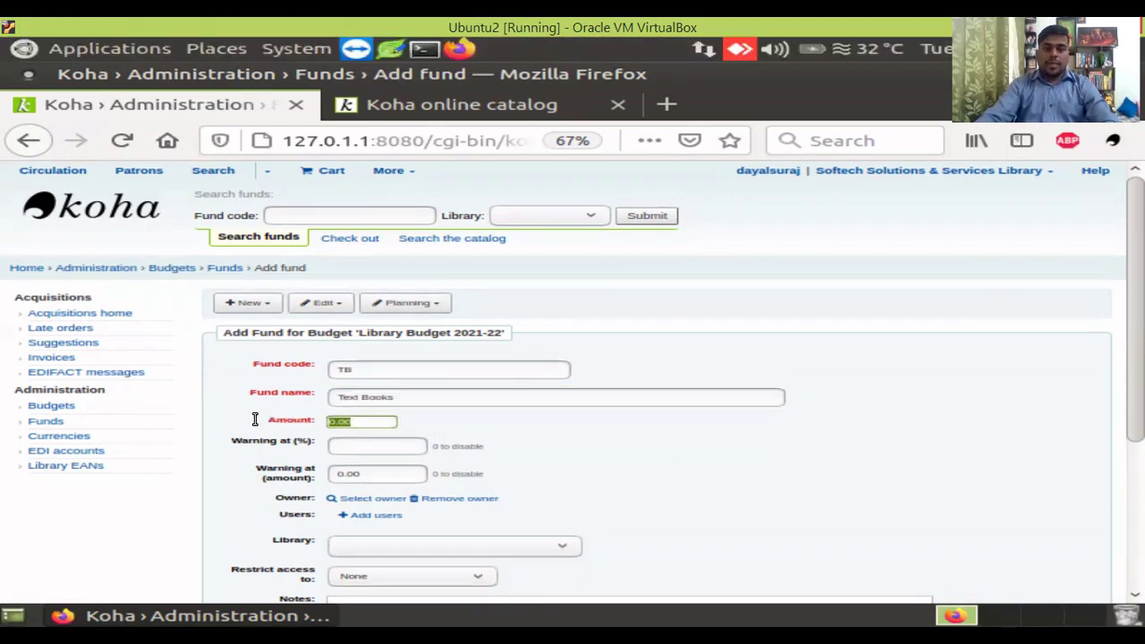
type("20000")
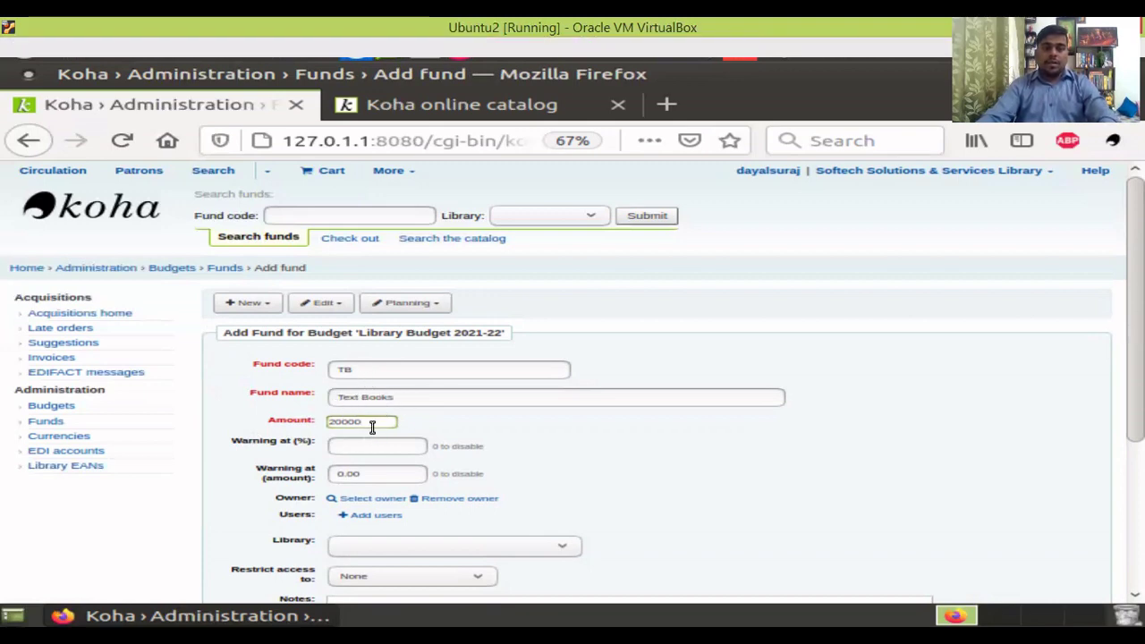
- Set the Text Books fund's percentage warning to 90 and clear its warning amount
scroll(357, 442, "down", 1)
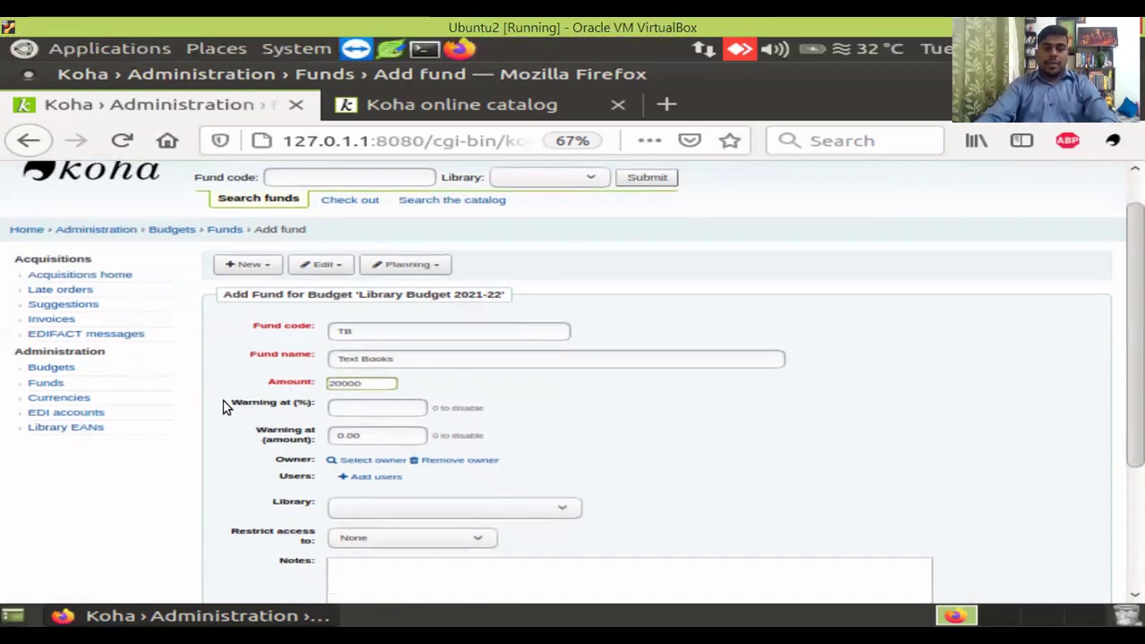
left_click(366, 415)
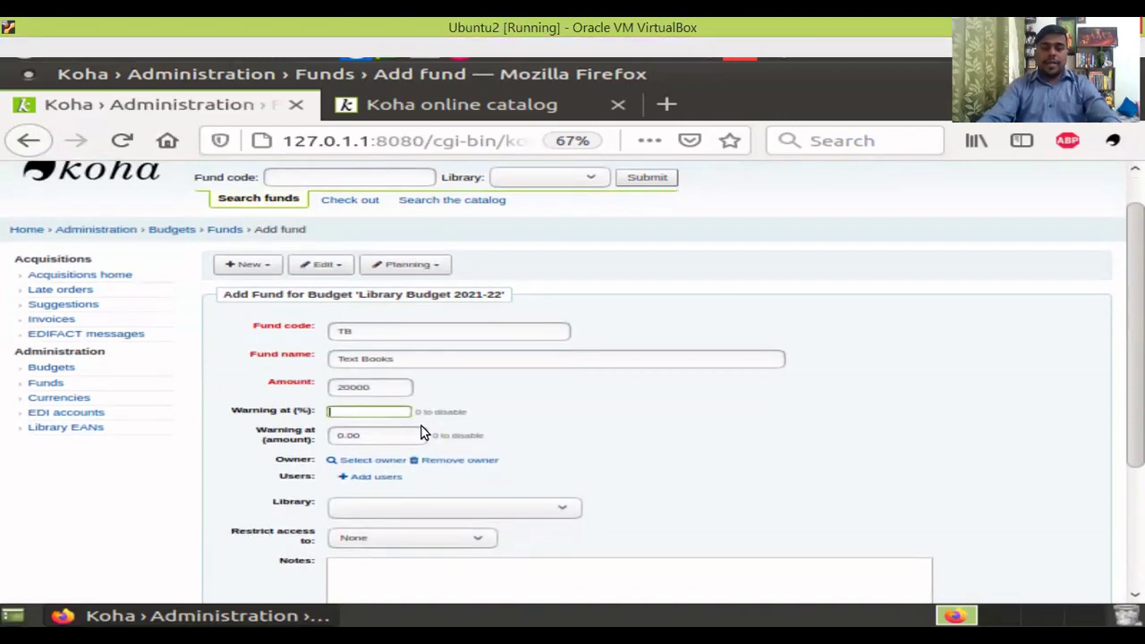
type("90")
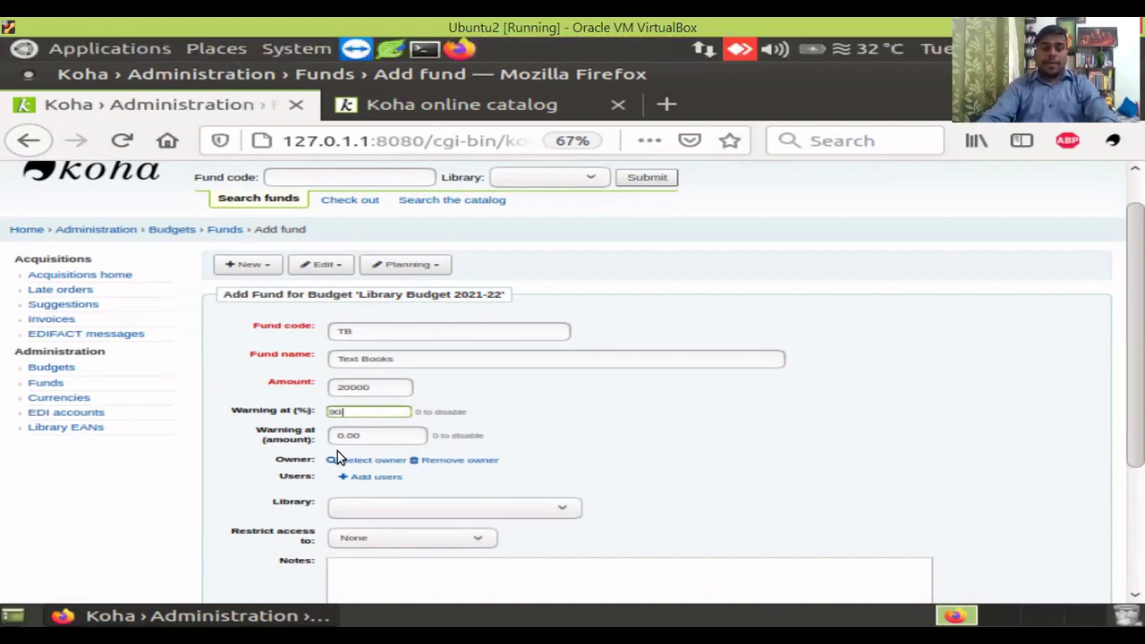
key("Tab")
type("1800")
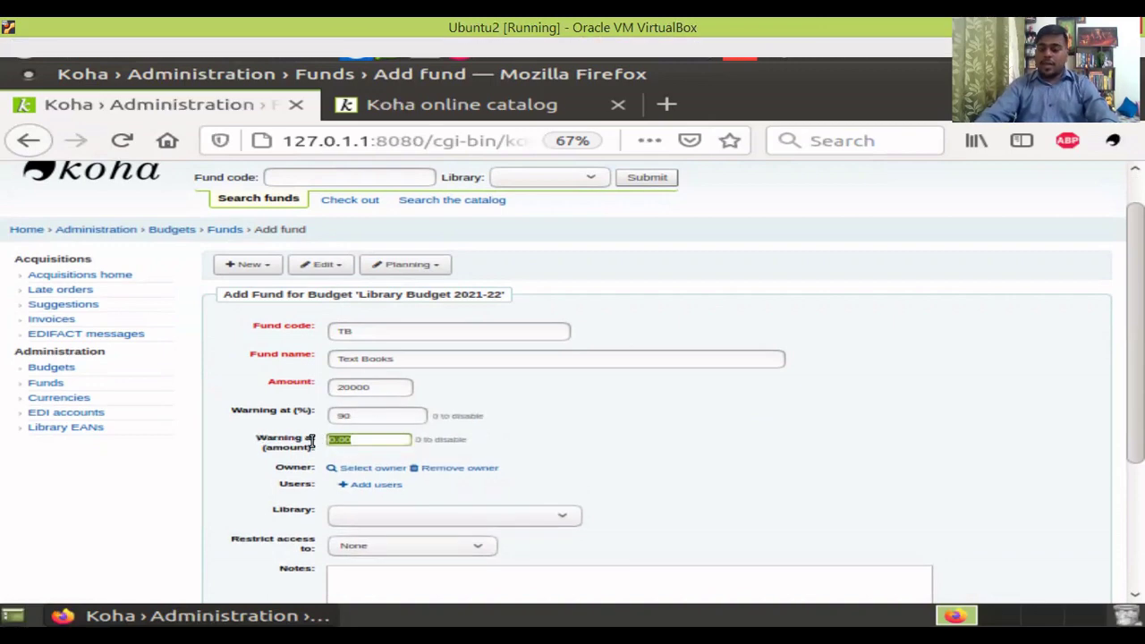
key("BackSpace")
key("BackSpace")
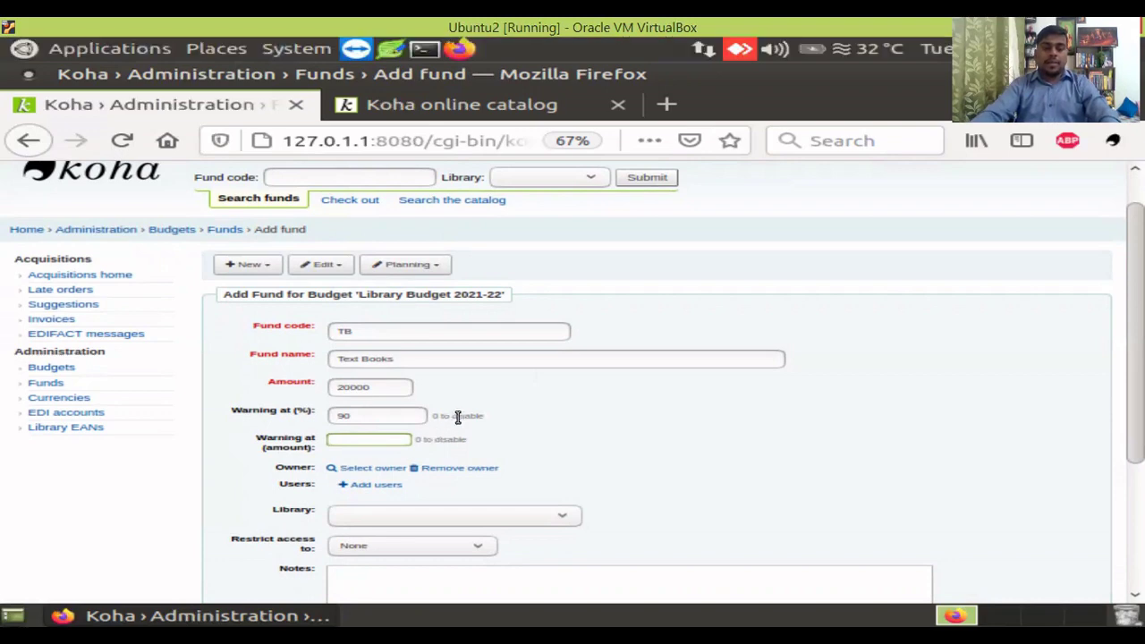
- Assign the fund to Softech Solutions & Services Library, leave access restriction at None, and save the fund
scroll(438, 434, "down", 1)
scroll(364, 475, "down", 2)
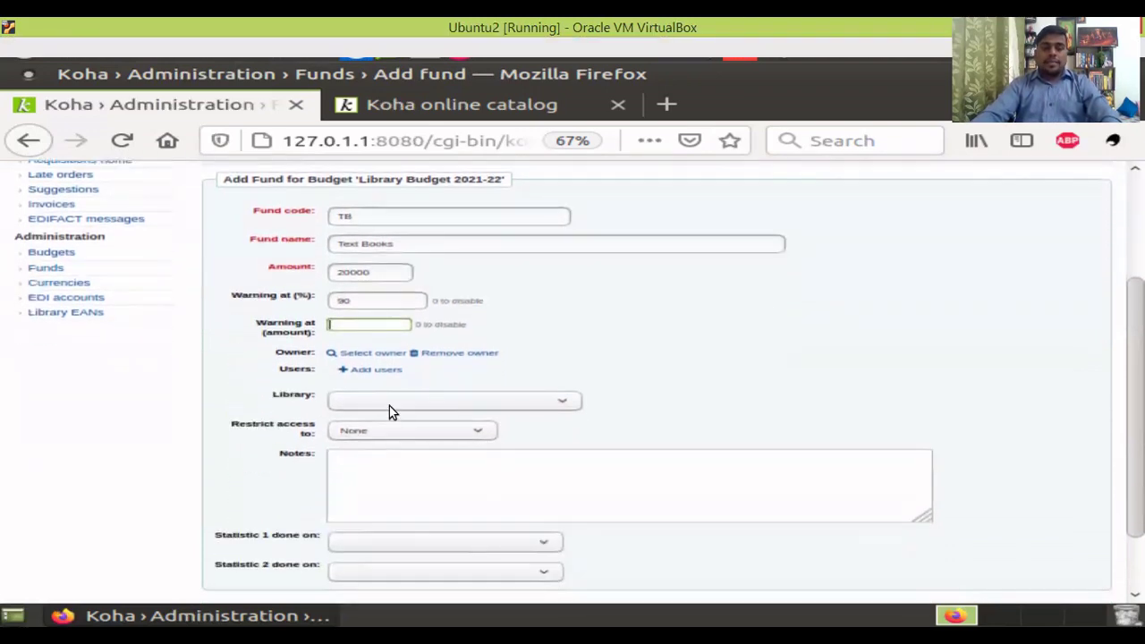
left_click(388, 402)
left_click(395, 470)
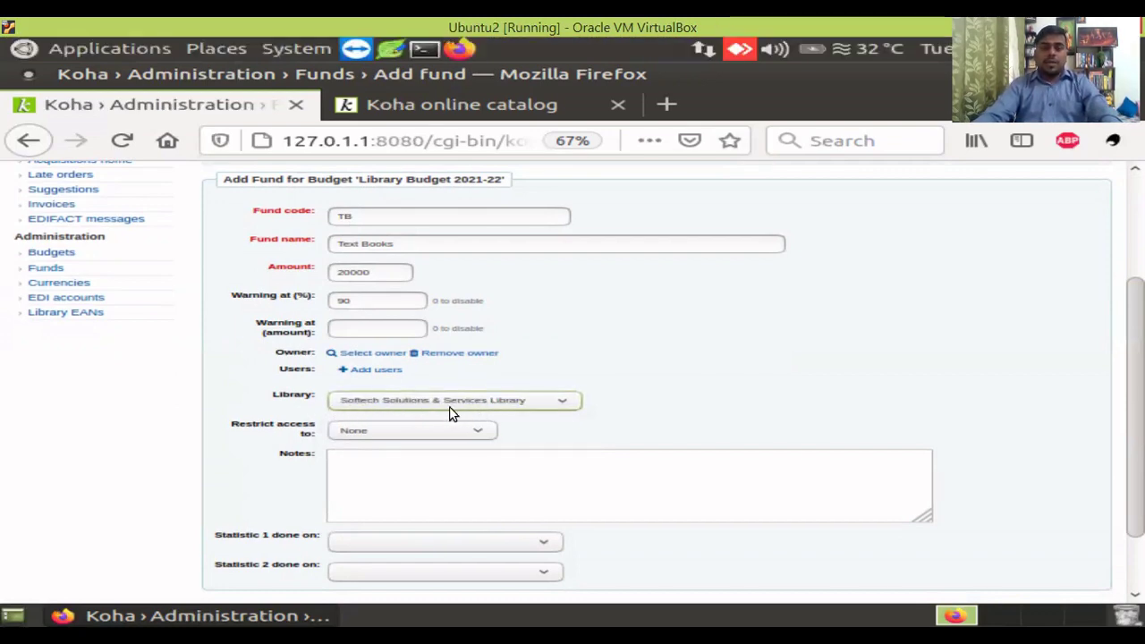
left_click(383, 432)
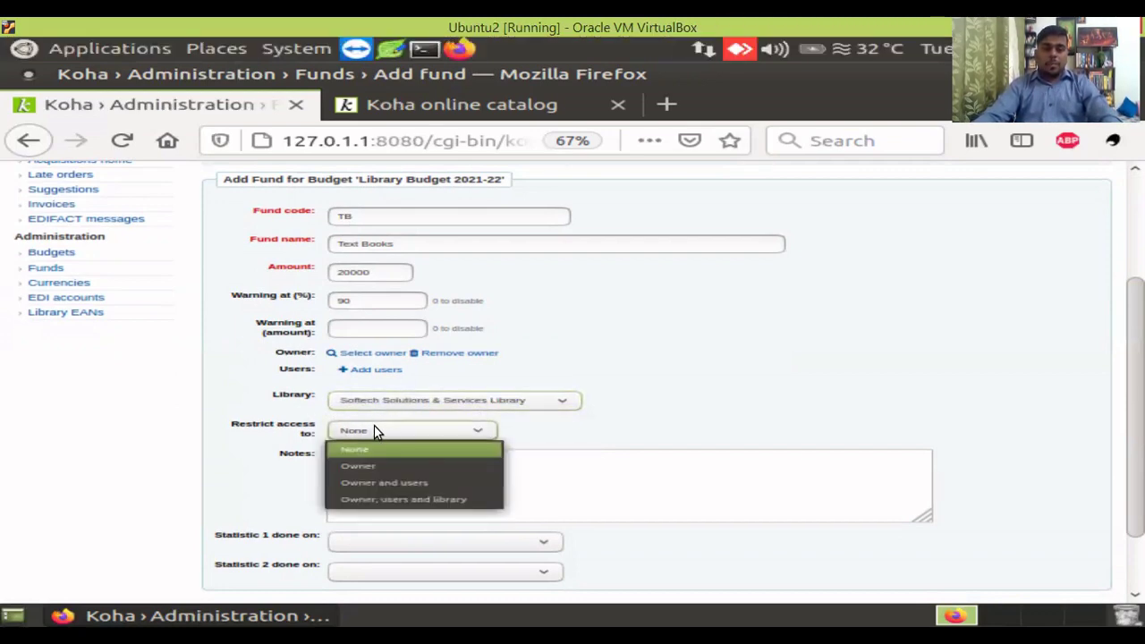
left_click(649, 431)
scroll(366, 421, "down", 2)
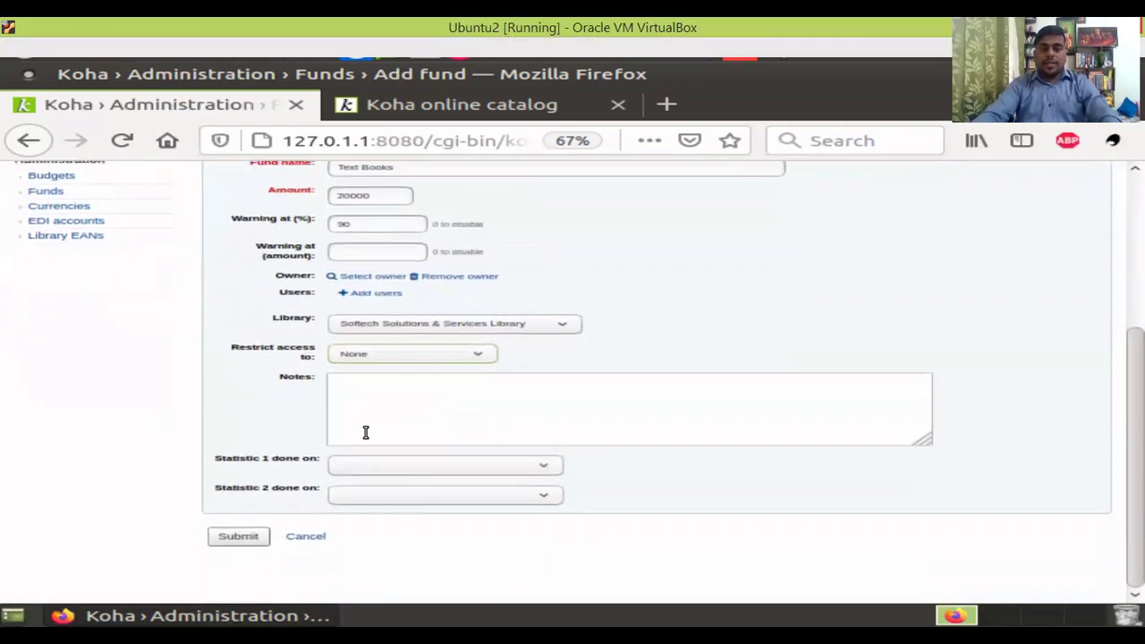
left_click(235, 540)
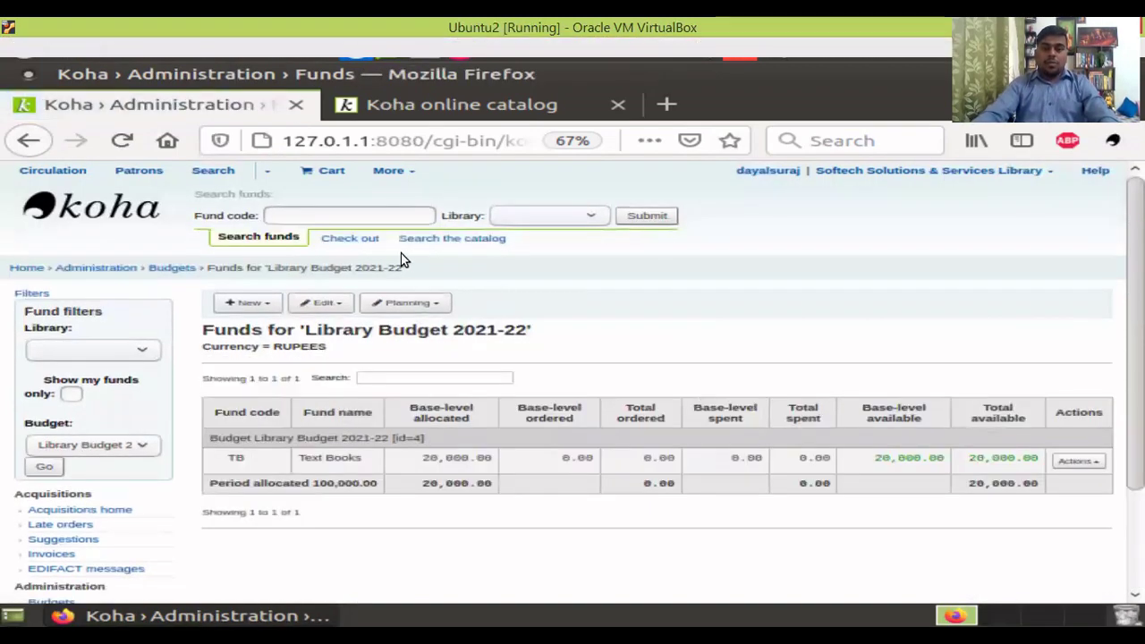
left_click(1077, 463)
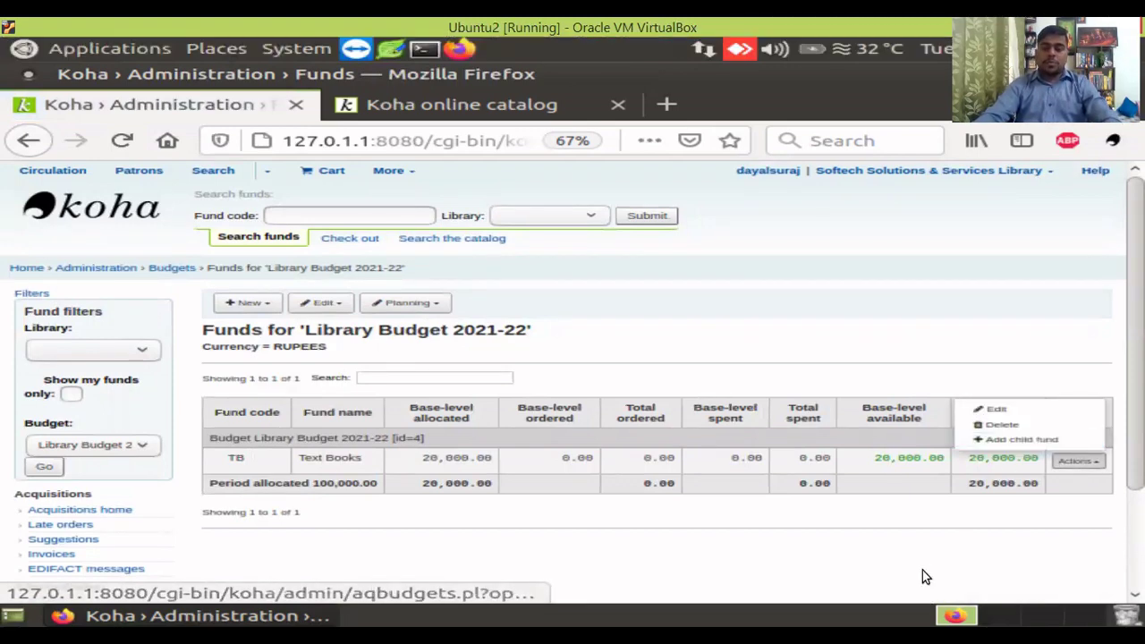
left_click(1009, 535)
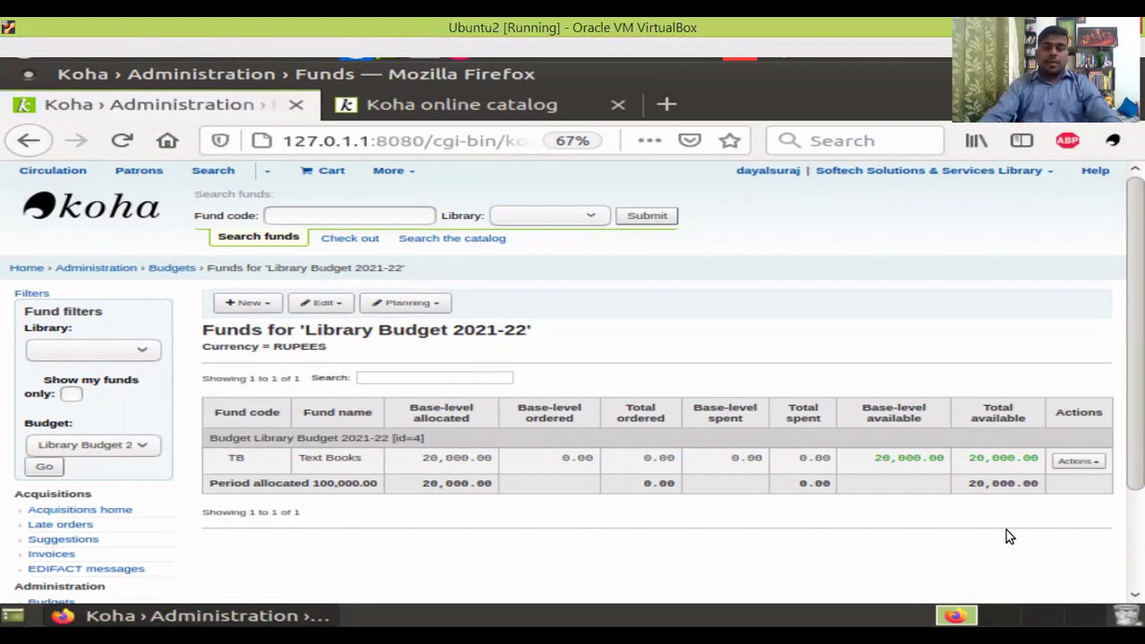
- Return to the budgets list and start adding another fund to Library Budget 2021-22
left_click(182, 271)
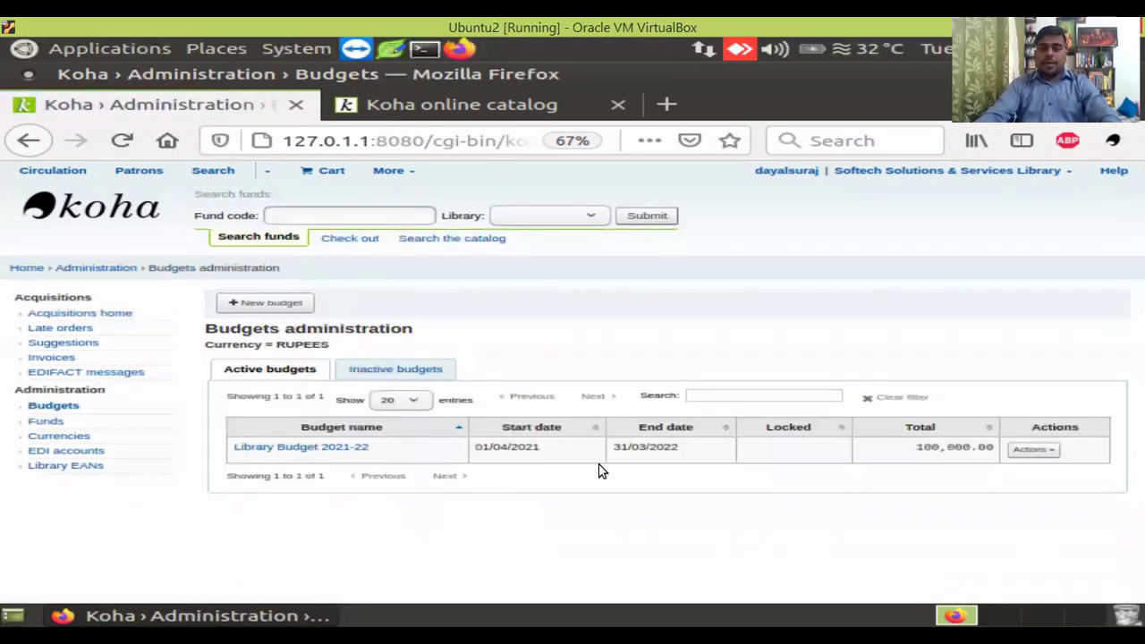
left_click(1056, 450)
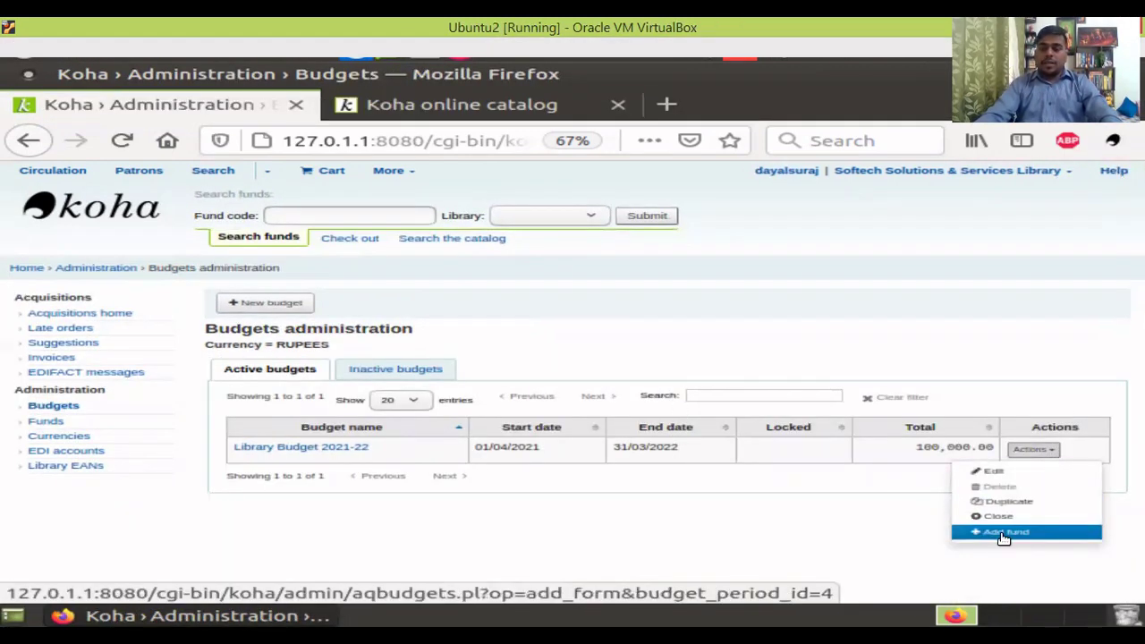
left_click(1003, 532)
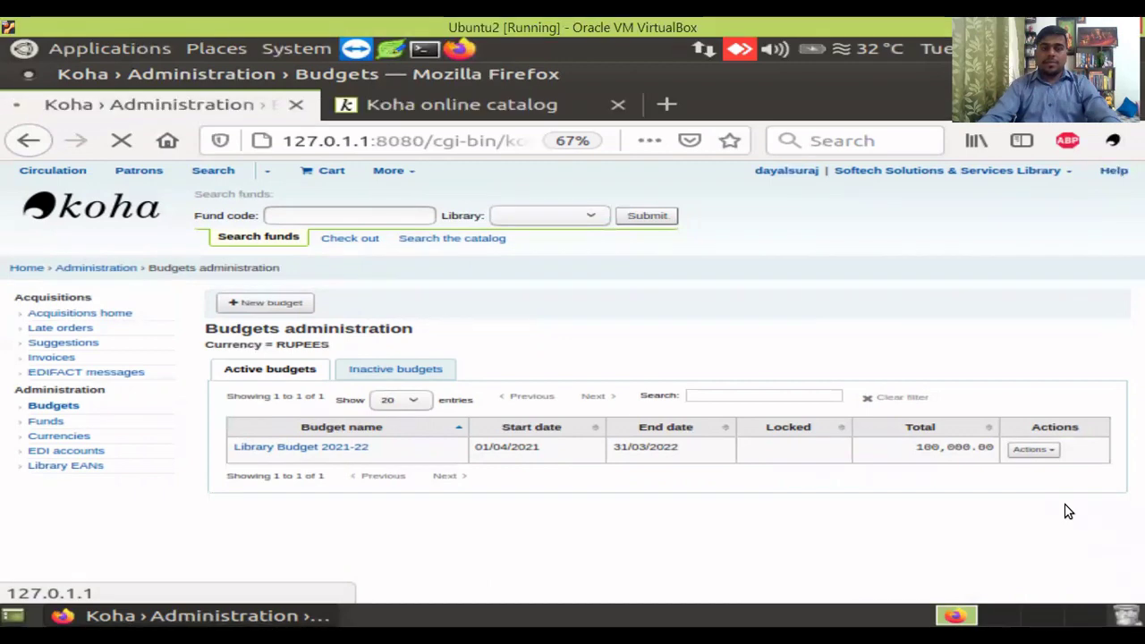
- Give the new fund the code RB and the name "Reference Books"
left_click(381, 371)
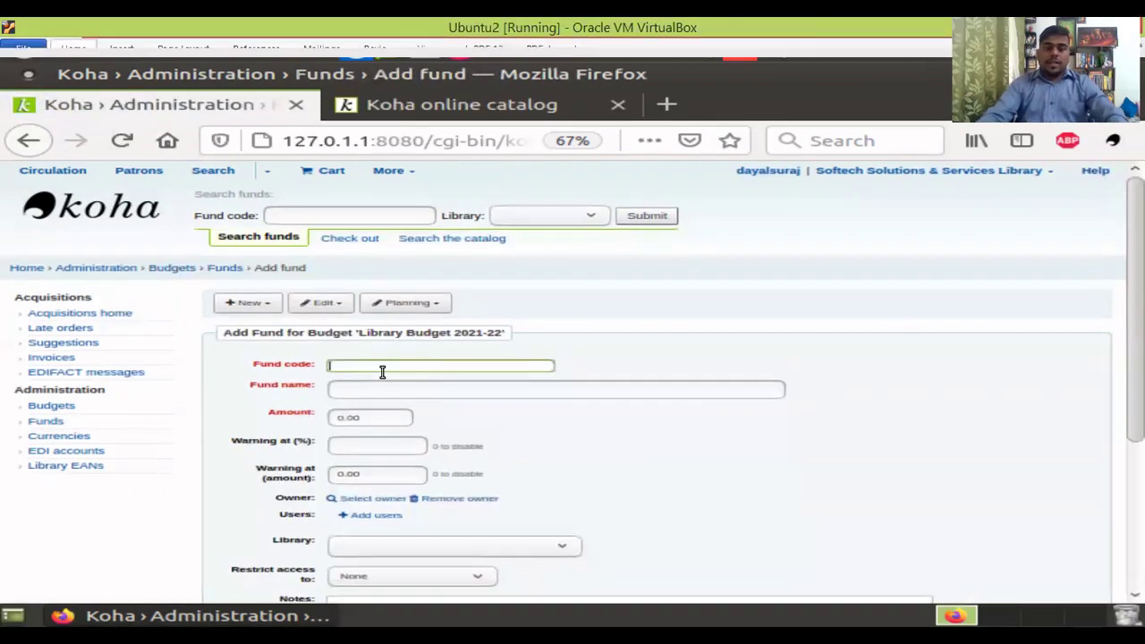
type("FB")
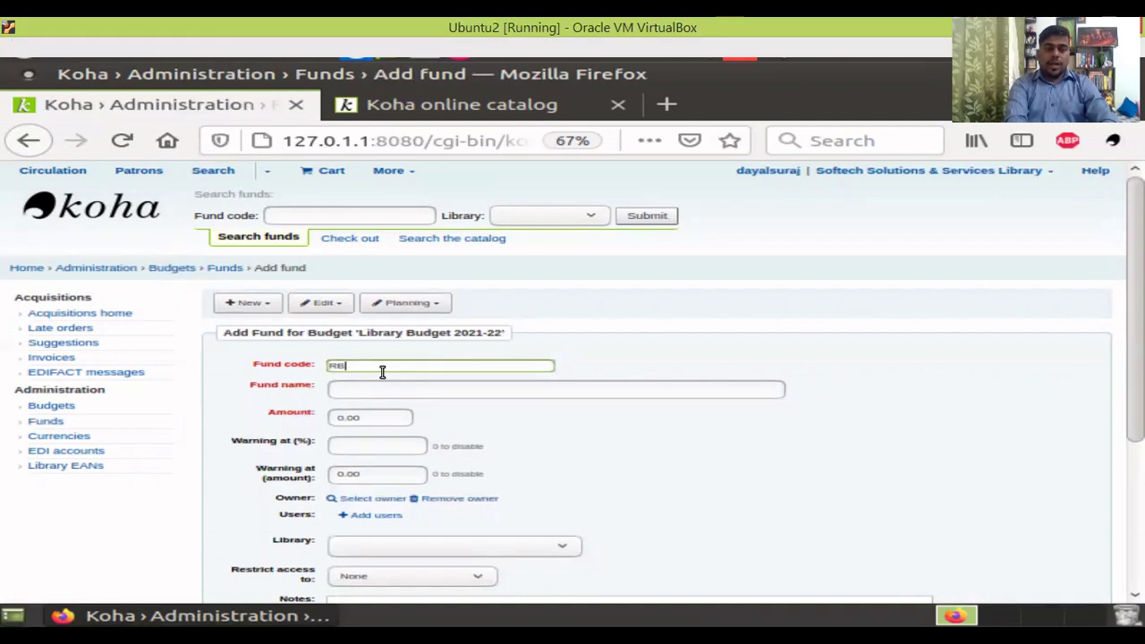
key("Tab")
type("R")
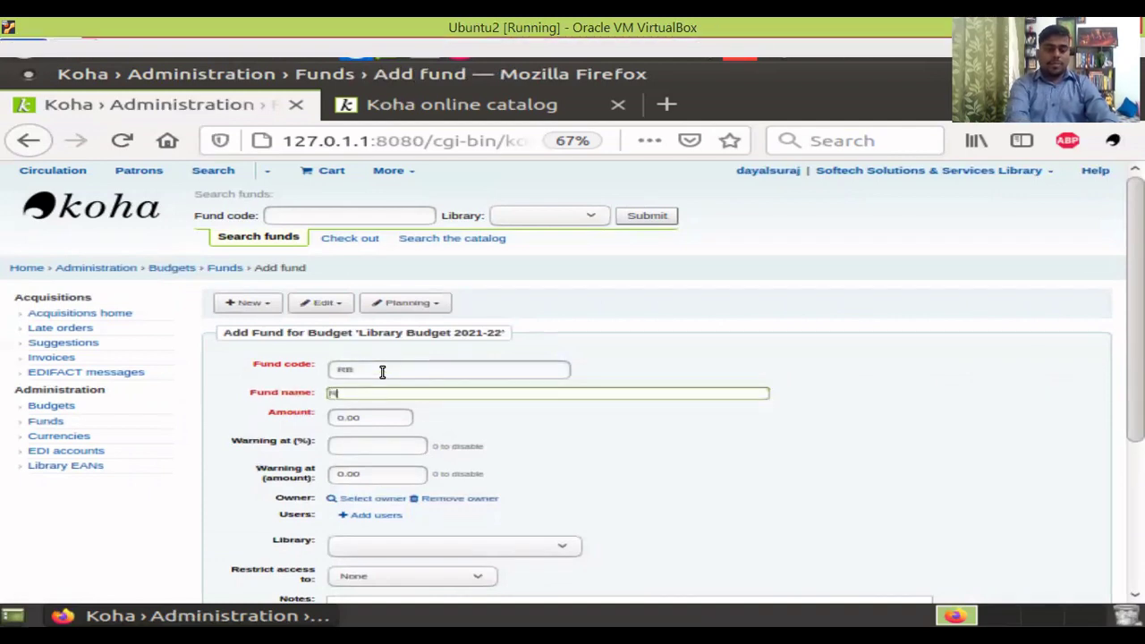
type("efere")
key("BackSpace")
key("BackSpace")
key("BackSpace")
key("BackSpace")
key("BackSpace")
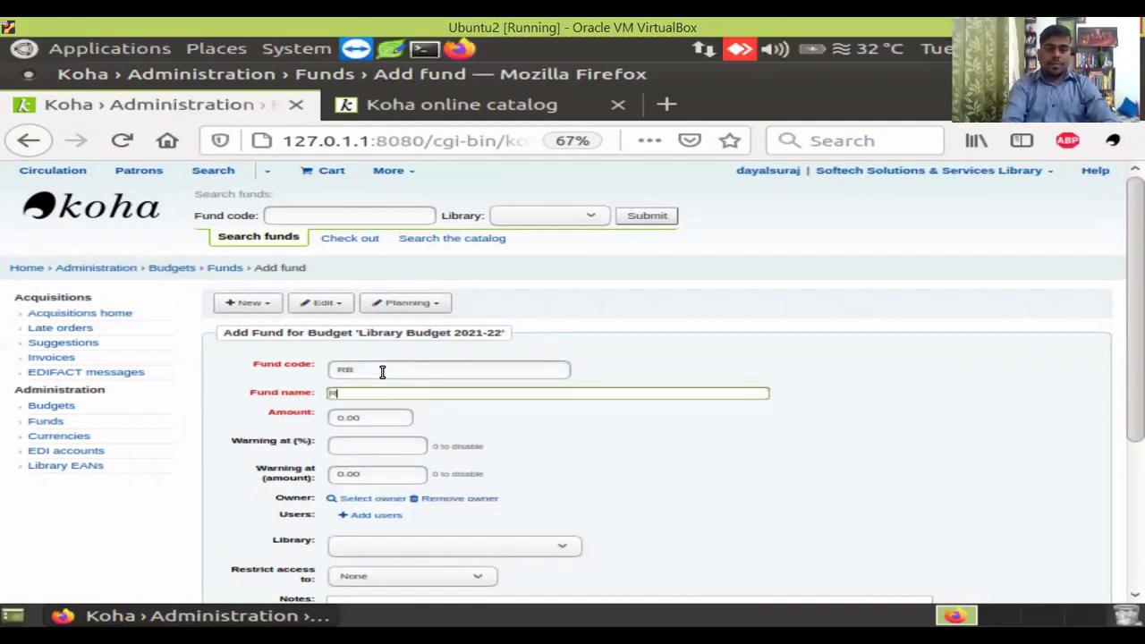
type("ef")
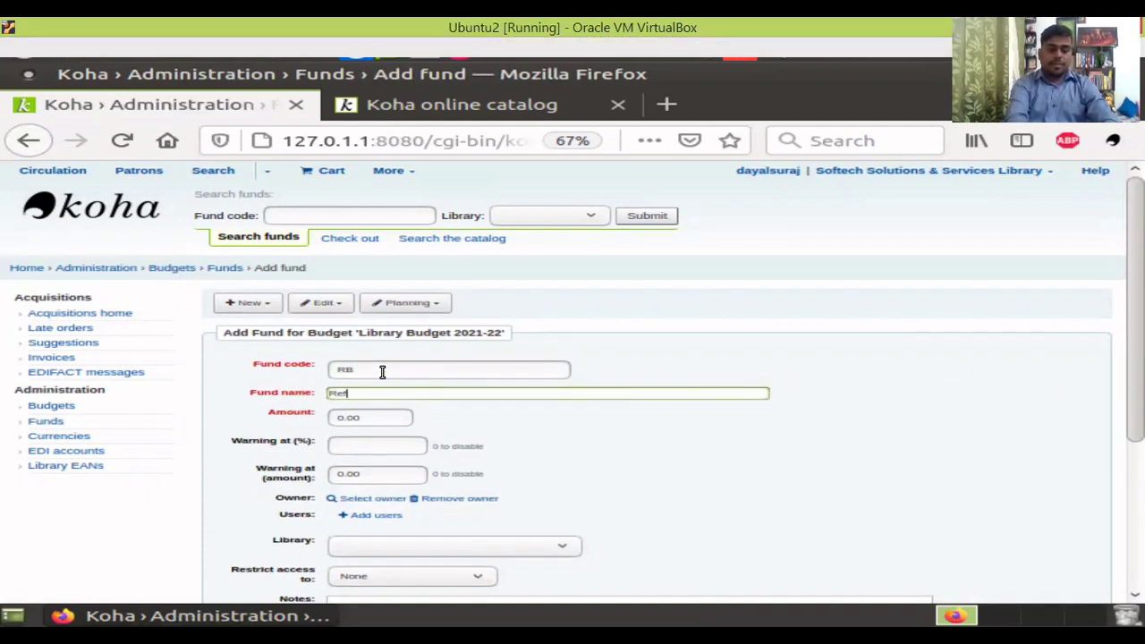
type("erence Books")
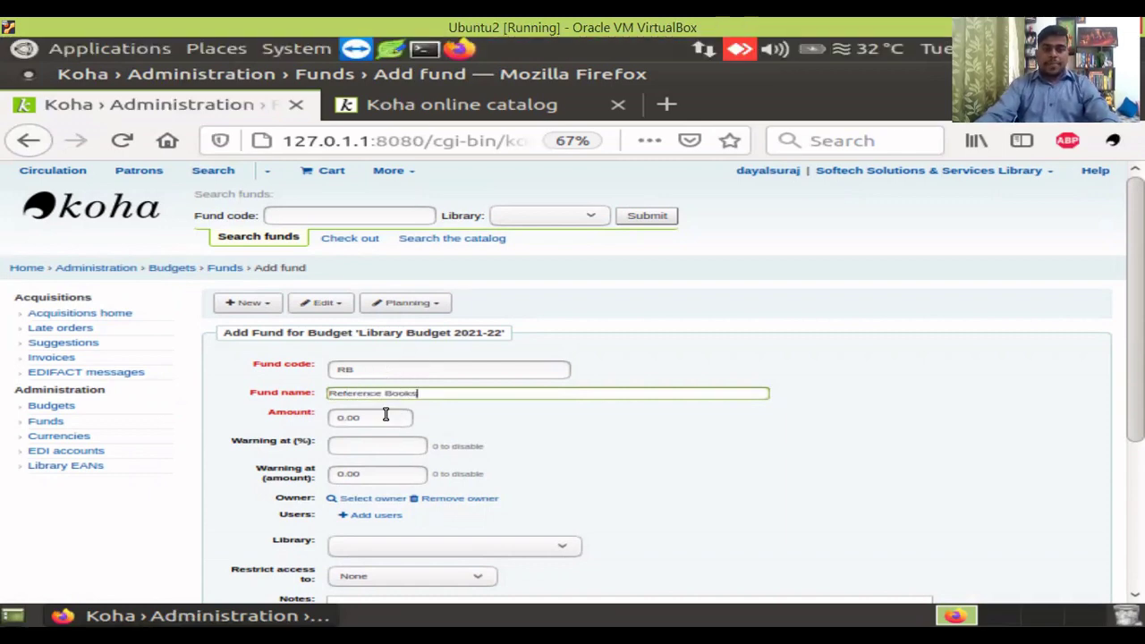
- Set the Reference Books fund's amount to 20000 and its percentage warning to 90
key("Tab")
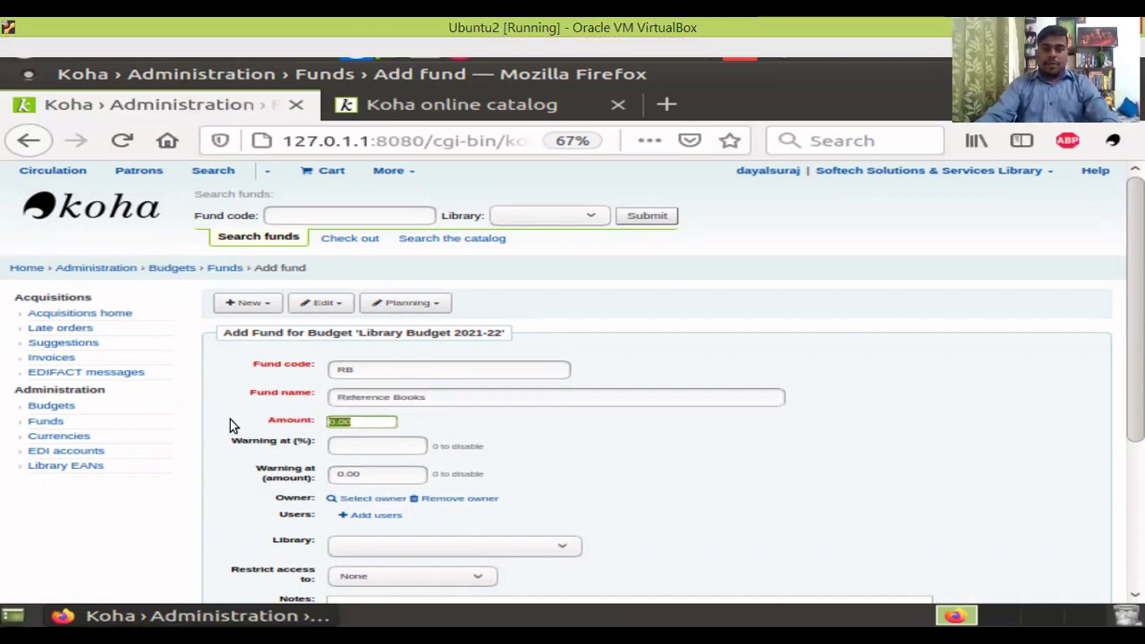
key("BackSpace")
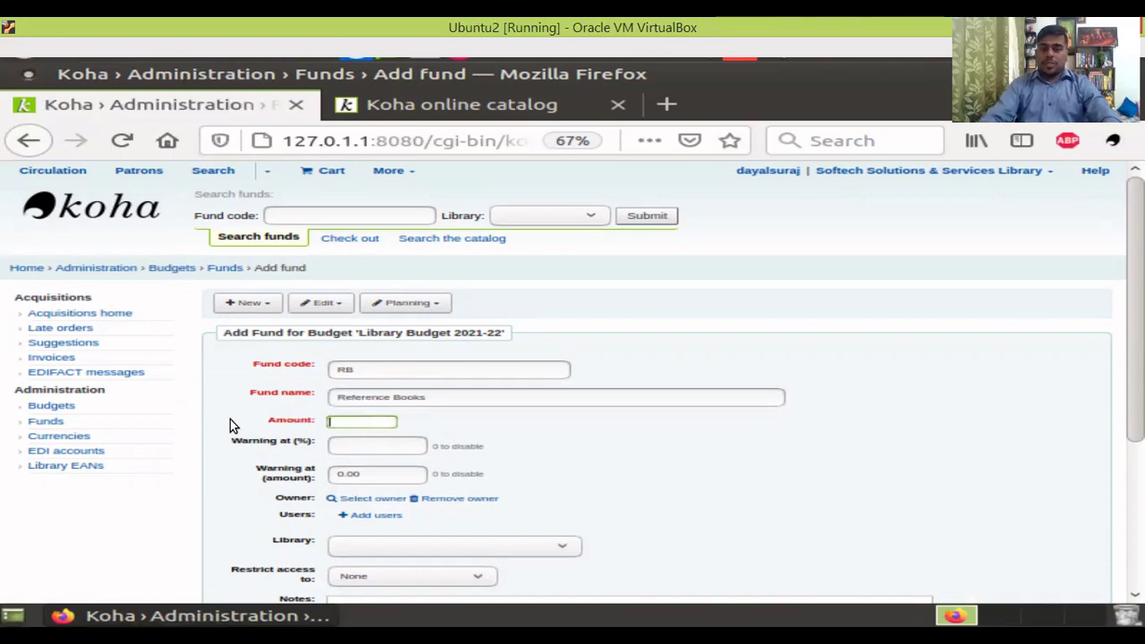
type("20000")
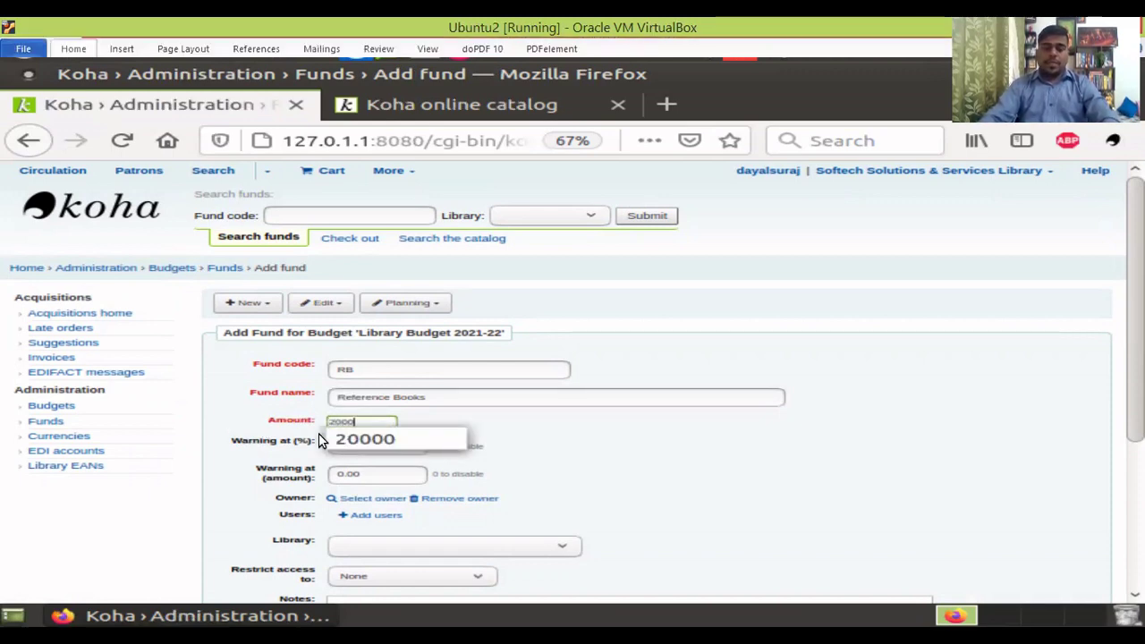
left_click(396, 439)
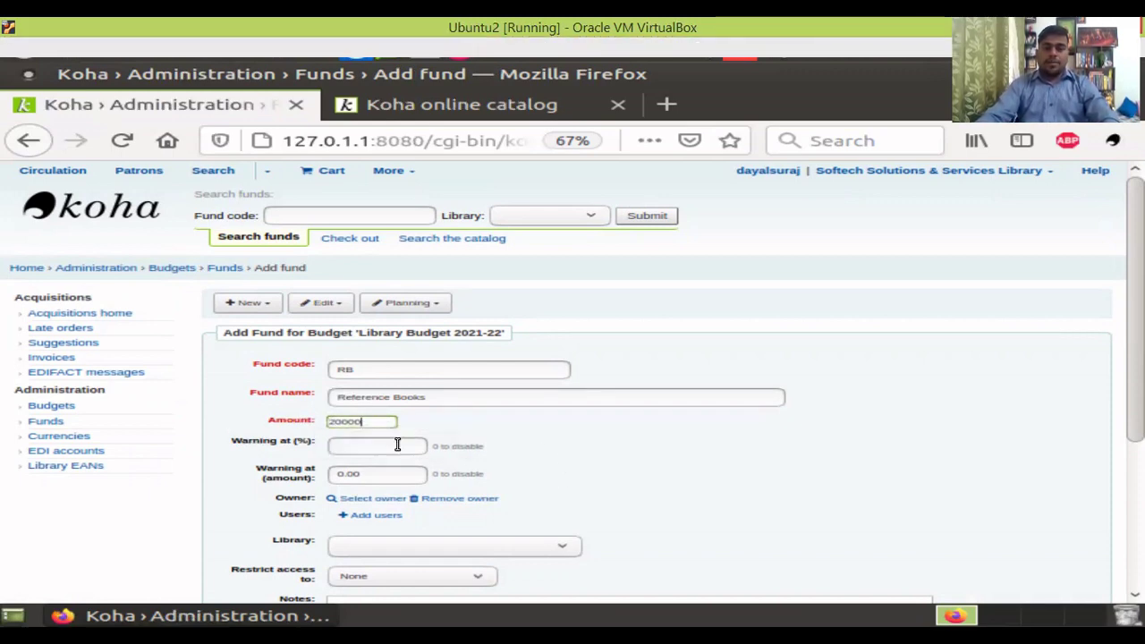
left_click(351, 450)
type("90")
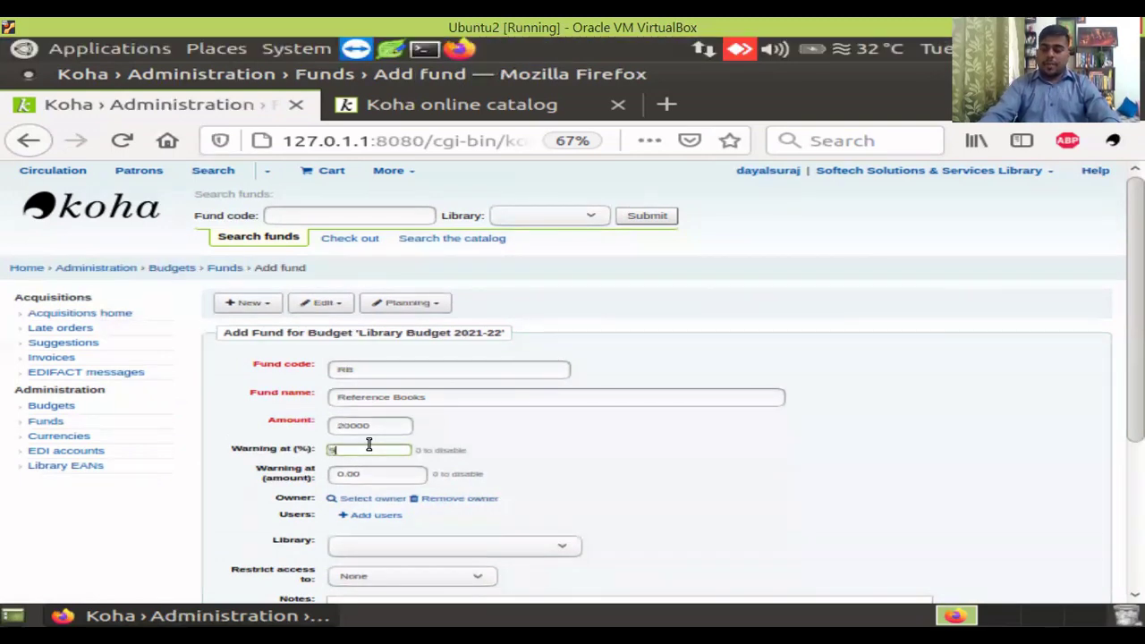
left_click(370, 472)
- Assign the Reference Books fund to Softech Solutions & Services Library and save it
scroll(376, 510, "down", 3)
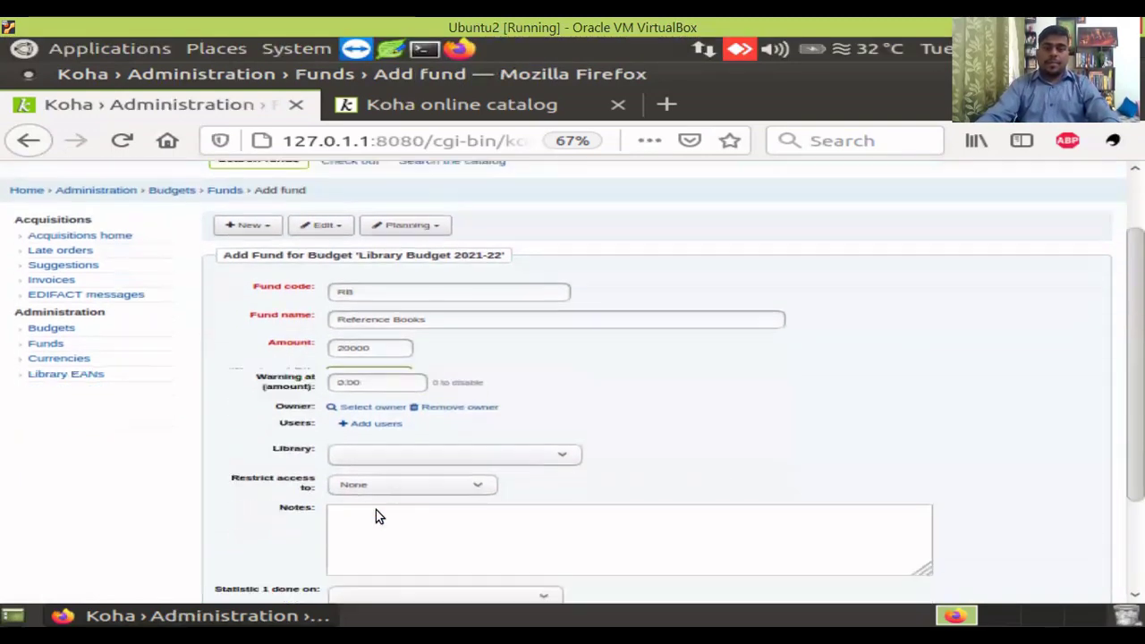
left_click(371, 437)
left_click(372, 498)
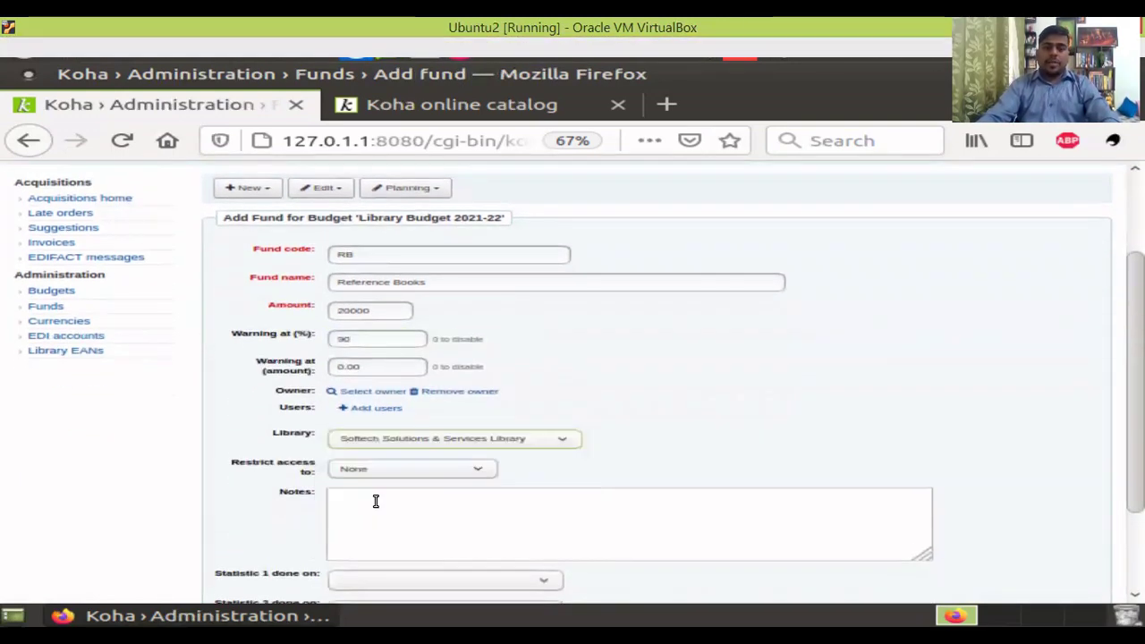
scroll(373, 498, "down", 2)
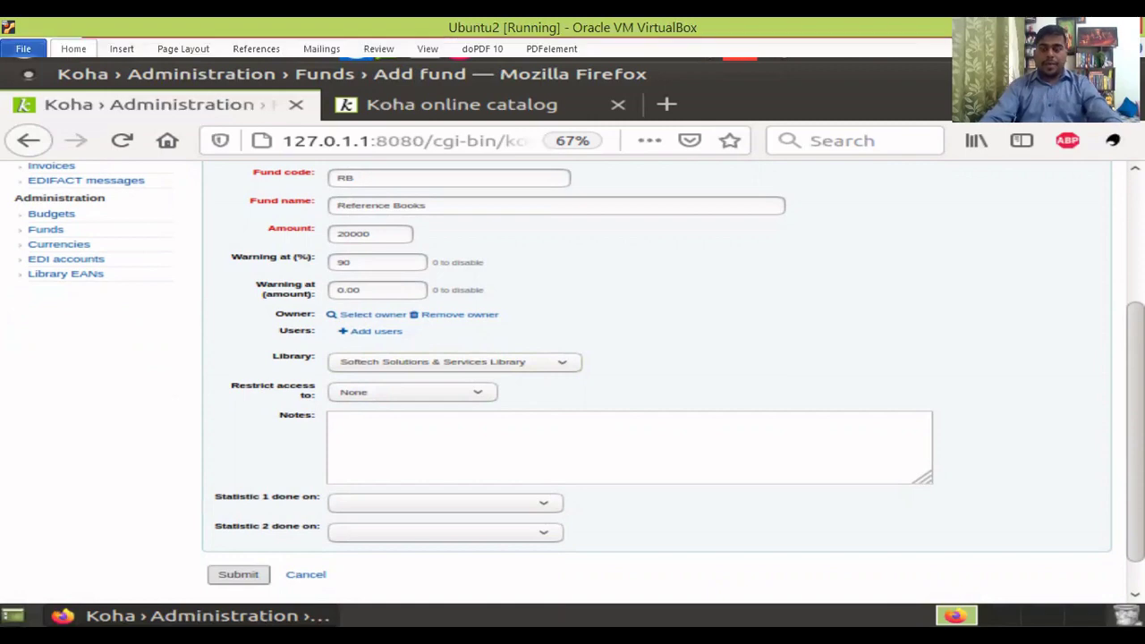
key("Return")
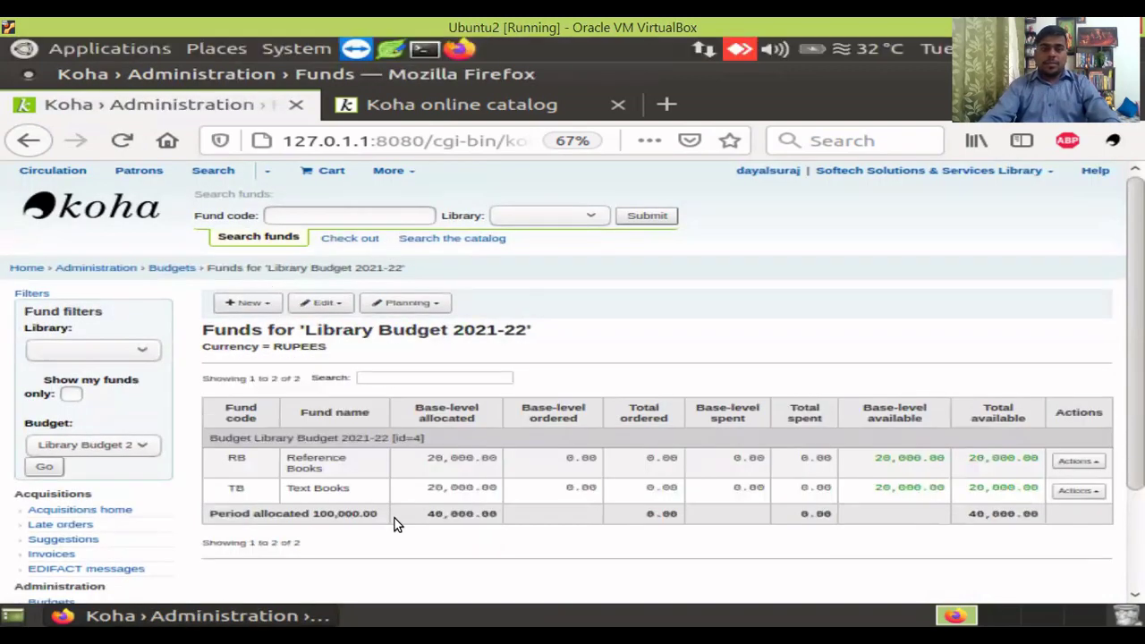
left_click(404, 104)
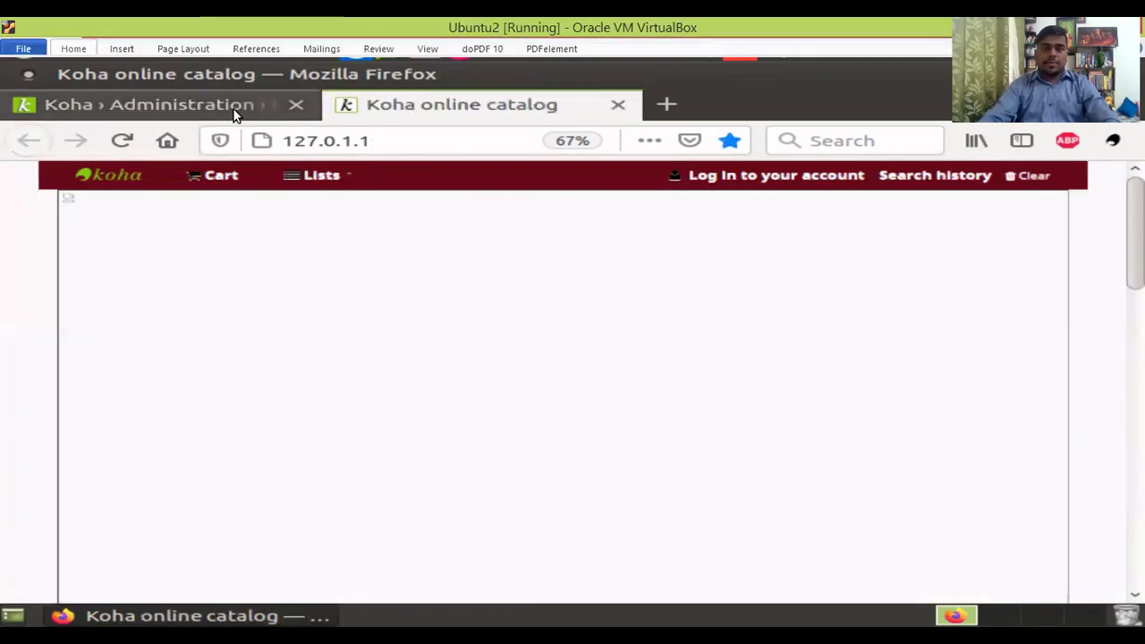
left_click(234, 109)
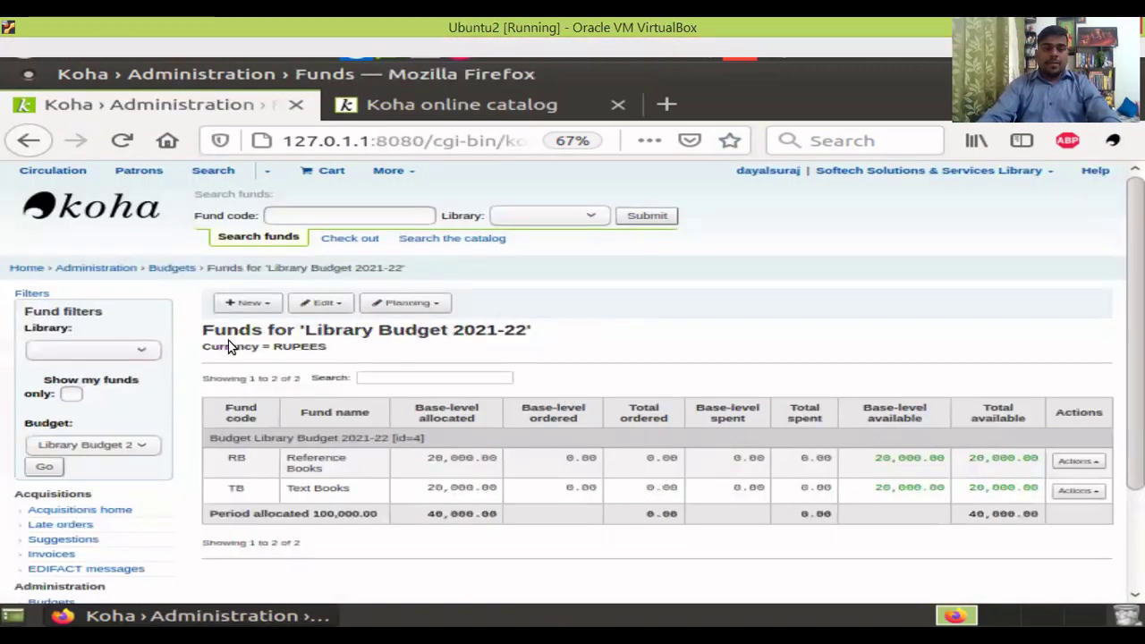
- Go to the Acquisitions module from the staff home page and show its list of available funds
left_click(96, 208)
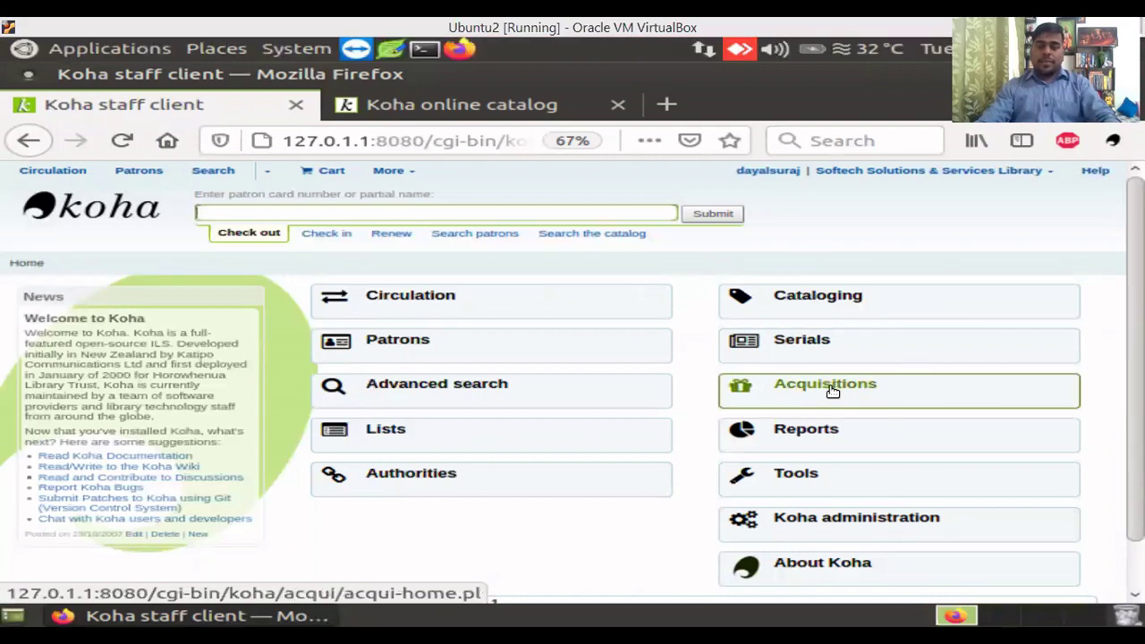
left_click(854, 564)
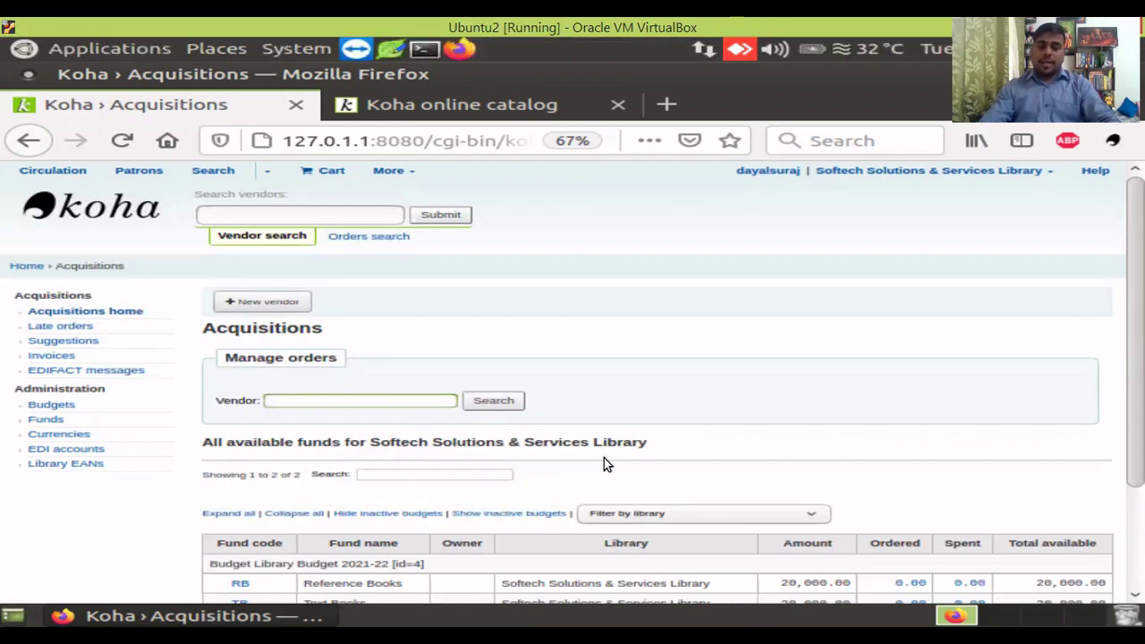
scroll(604, 462, "down", 3)
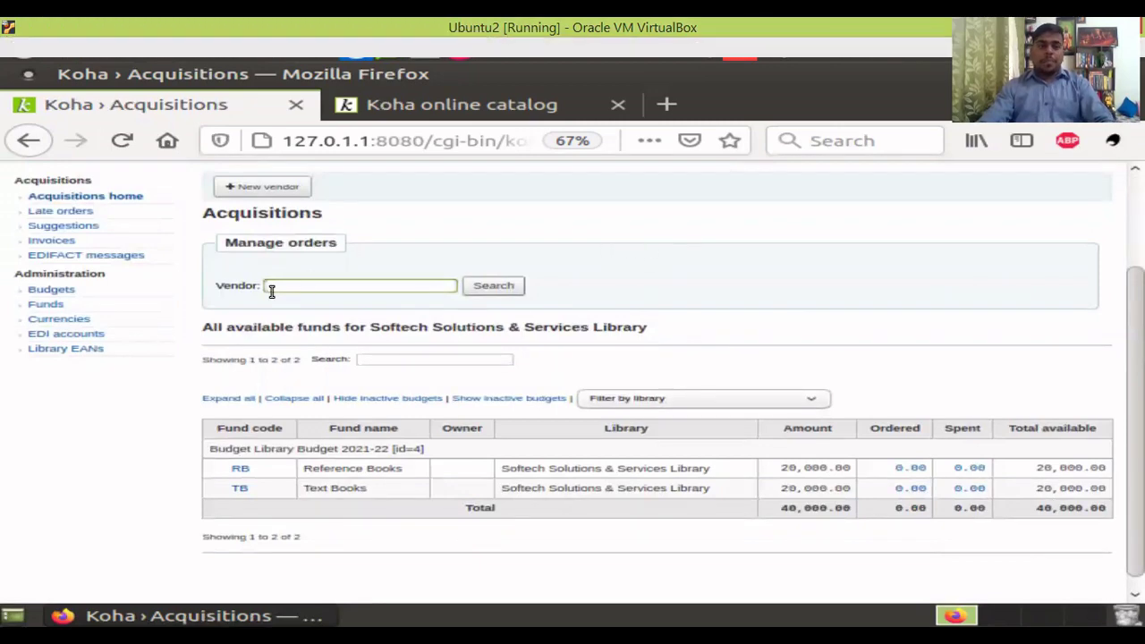
- Start a new vendor record in Acquisitions and name the vendor "Akshardhara"
scroll(271, 291, "up", 2)
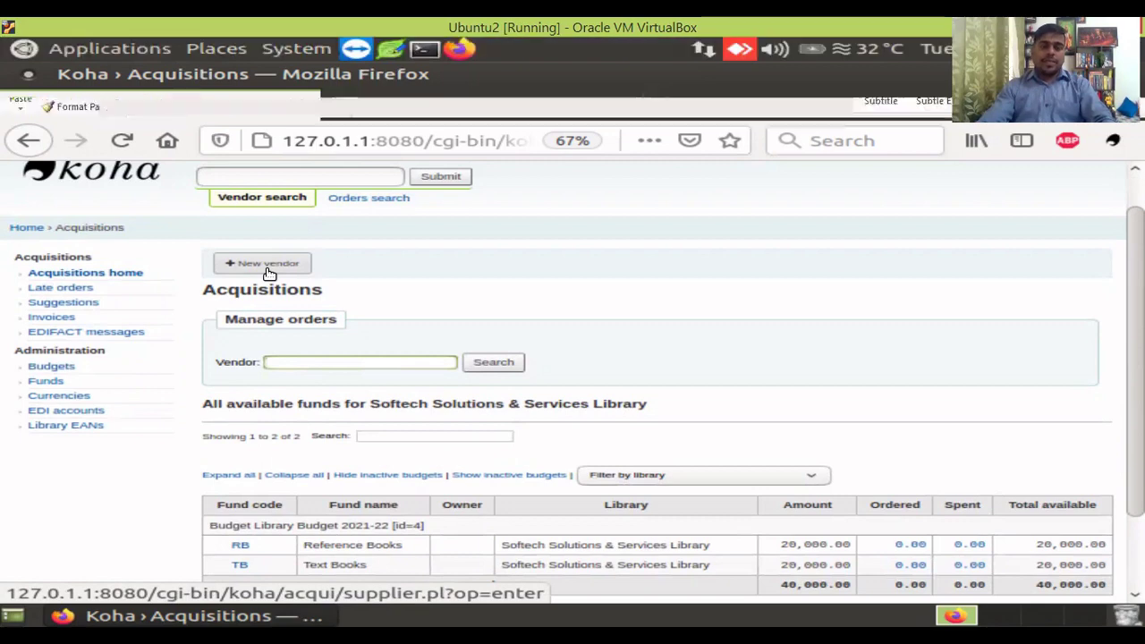
left_click(267, 268)
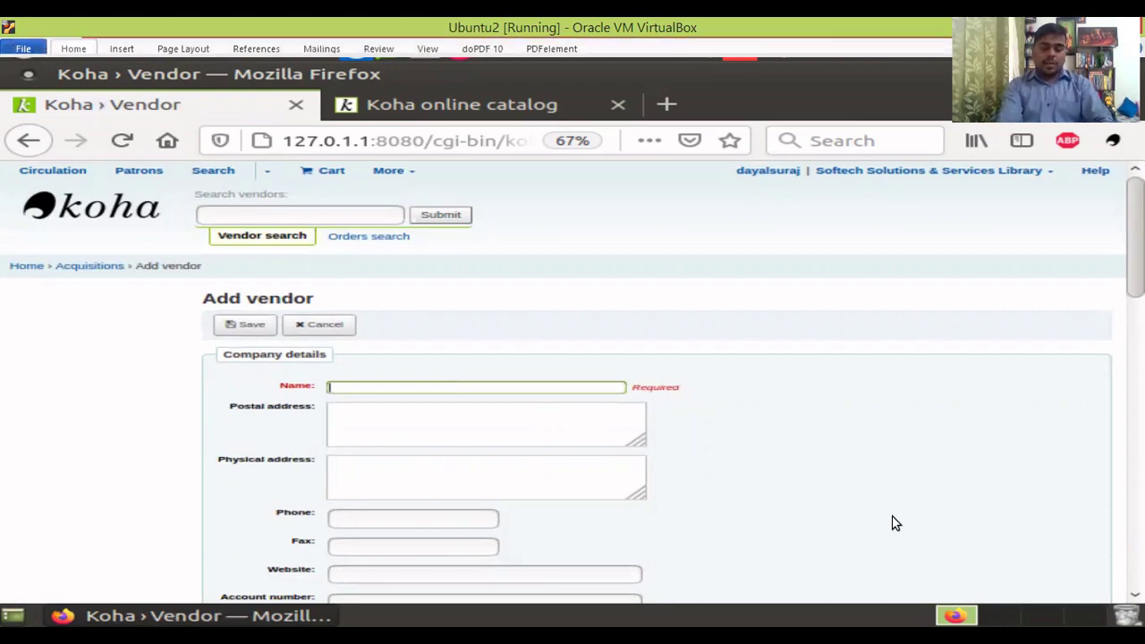
type("Ak")
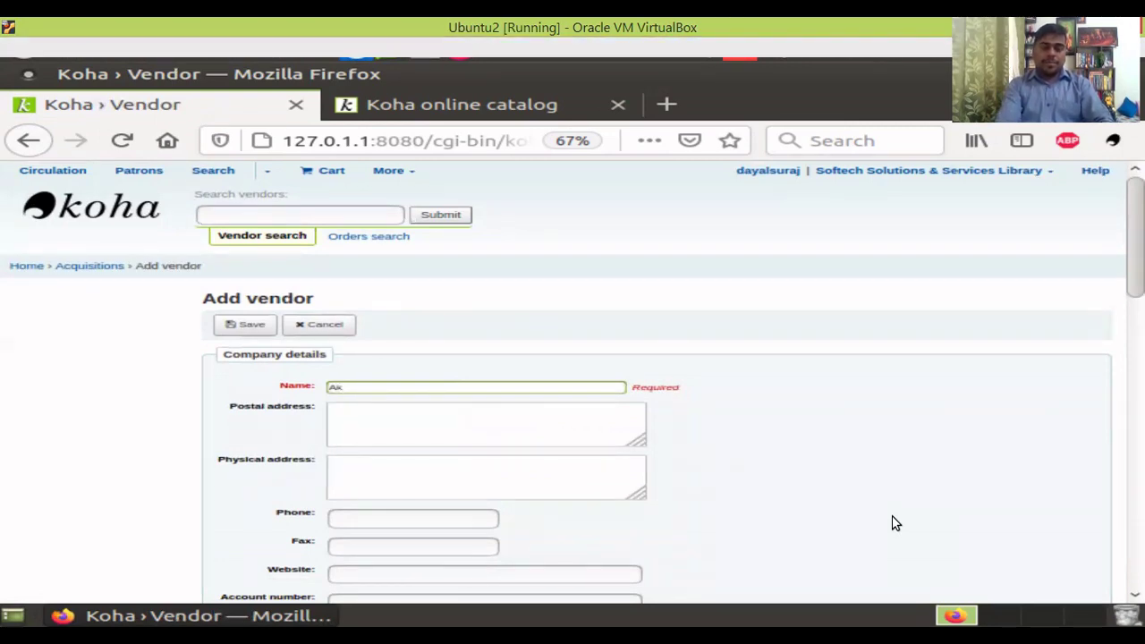
key("BackSpace")
key("BackSpace")
type("Ak")
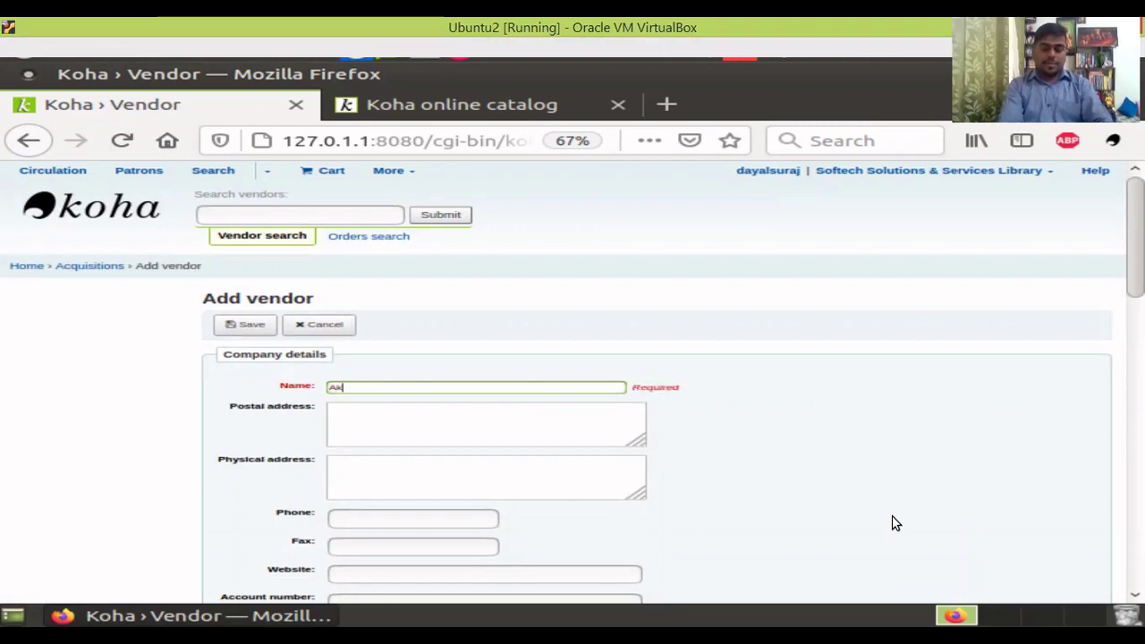
type("shardhara")
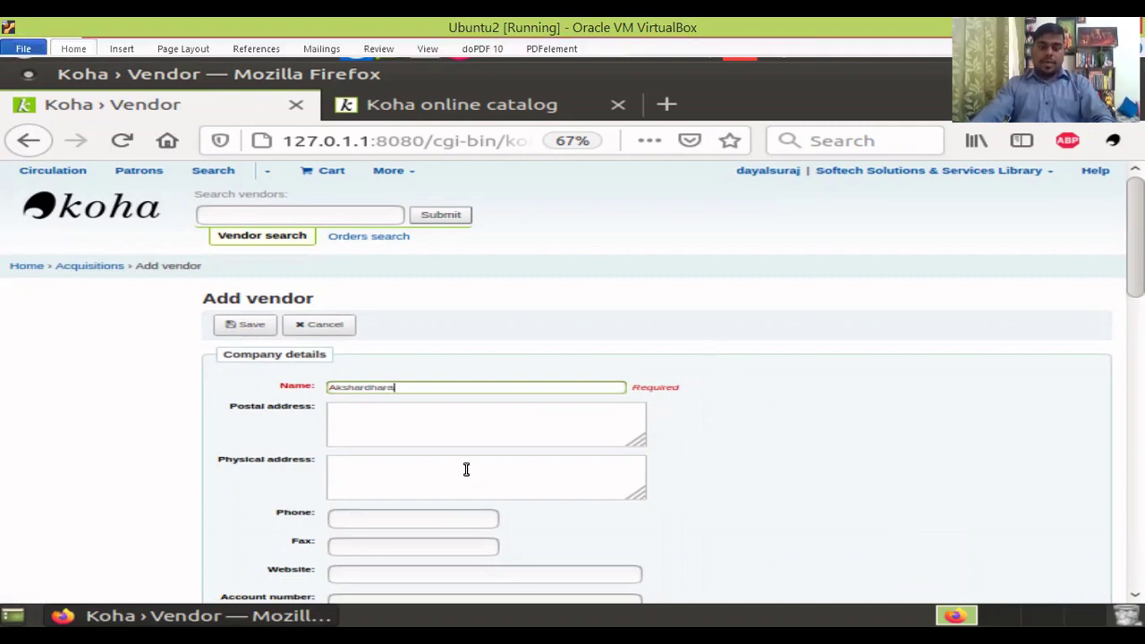
- Examine the vendor's company detail fields, from the postal and physical address to the website and account number
scroll(356, 376, "down", 1)
left_click(357, 376)
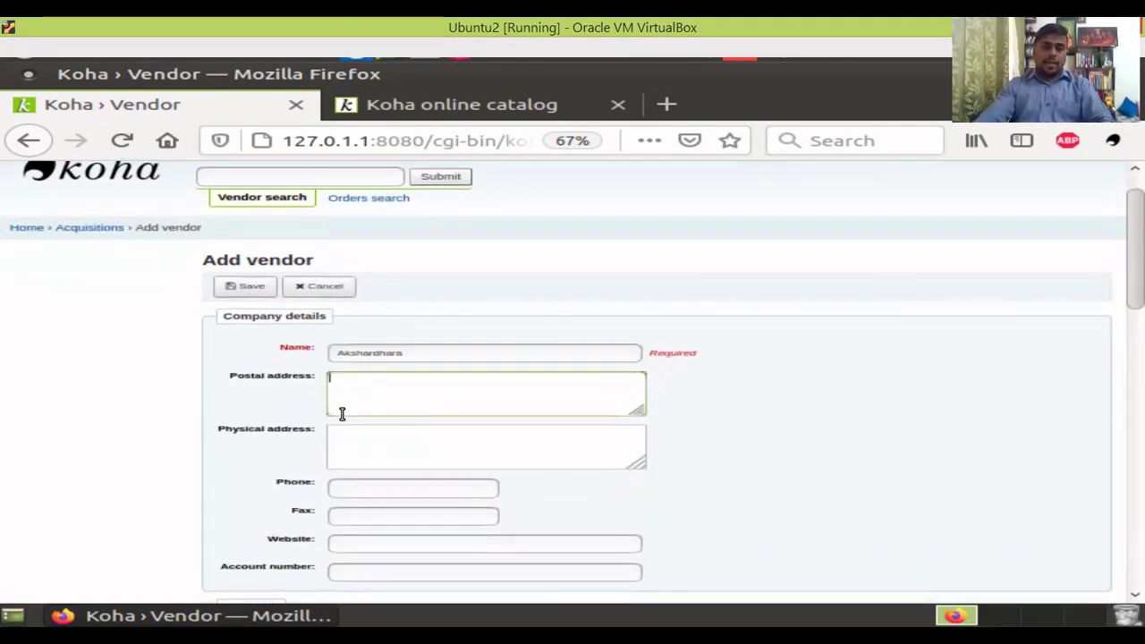
left_click(351, 449)
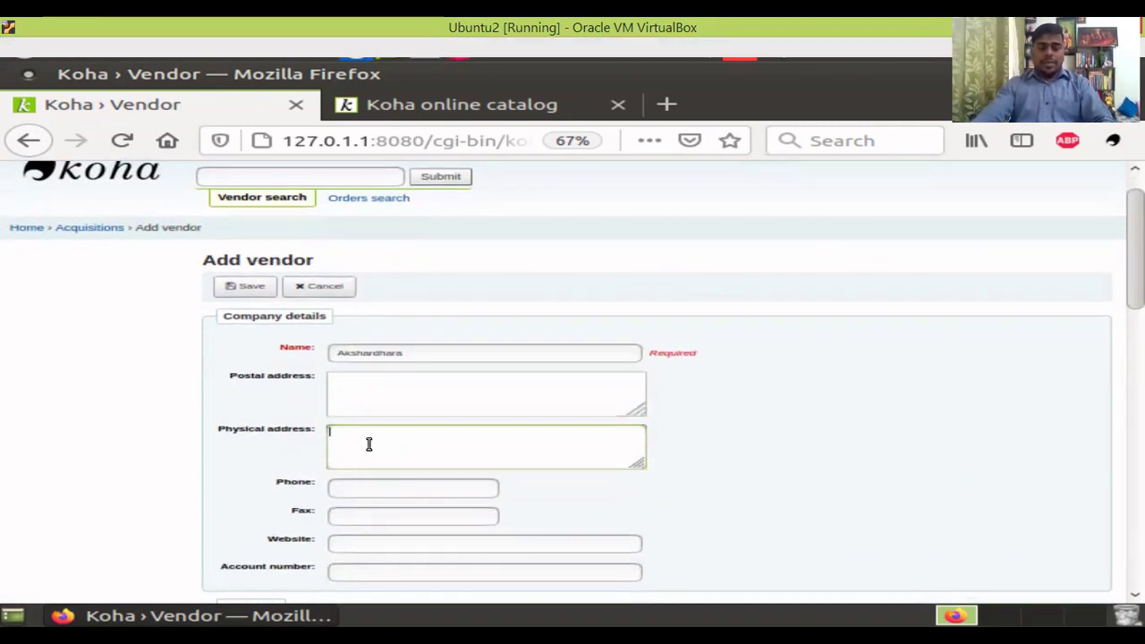
scroll(362, 443, "down", 2)
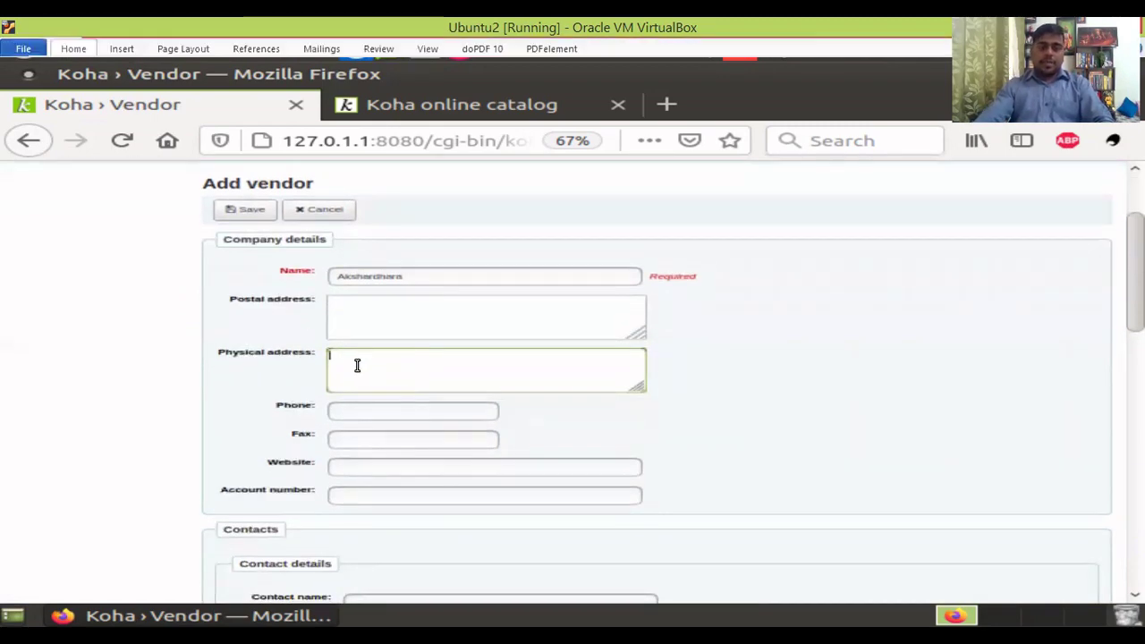
scroll(354, 369, "down", 1)
left_click(352, 368)
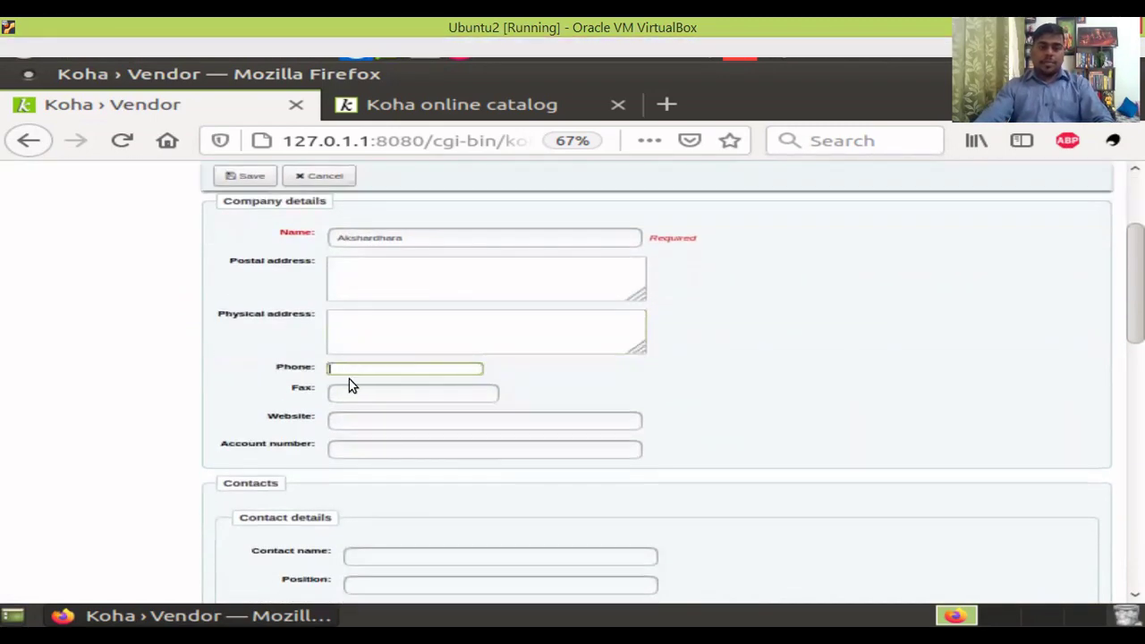
left_click(349, 396)
left_click(350, 424)
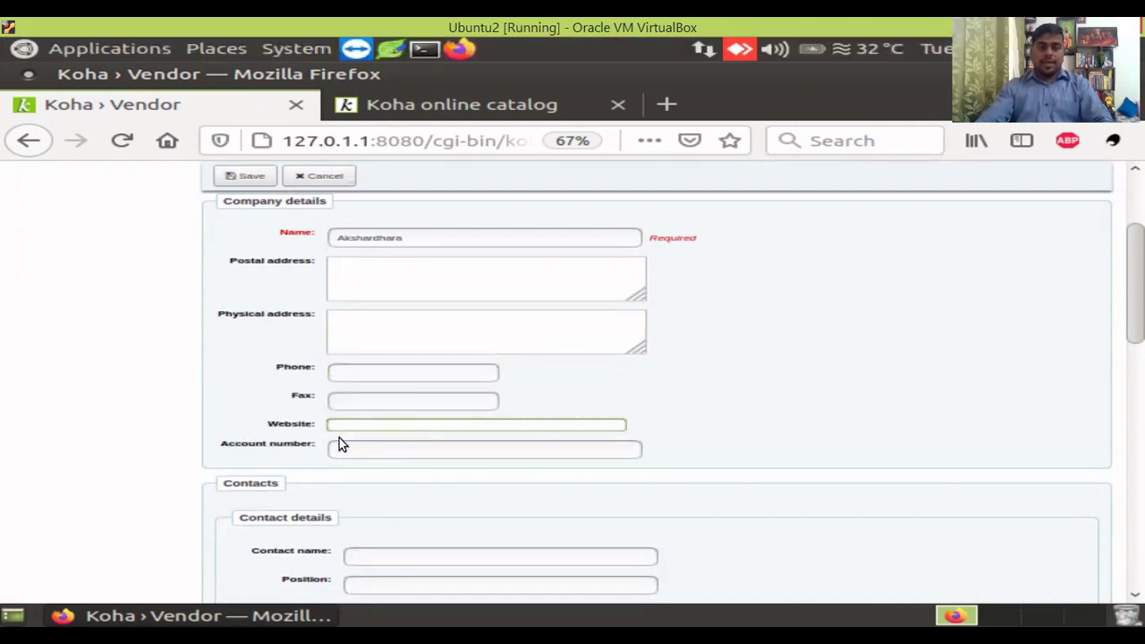
scroll(339, 438, "down", 1)
left_click(348, 413)
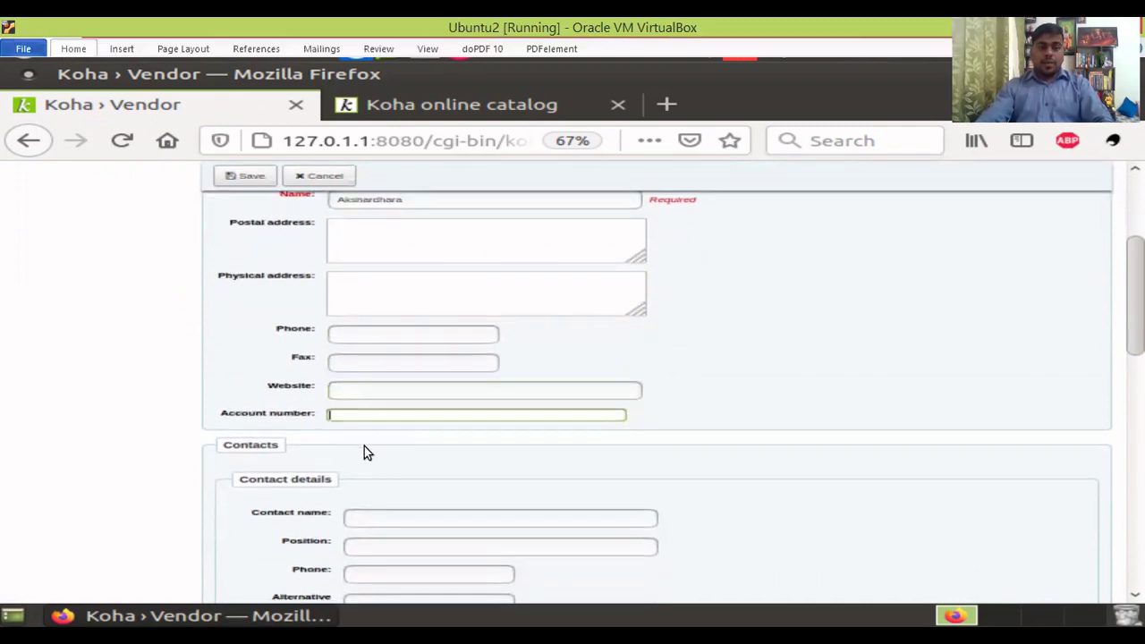
- Examine the vendor form's contact details, the primary acquisitions and other contact options, and the ordering information
scroll(364, 446, "down", 2)
left_click(370, 439)
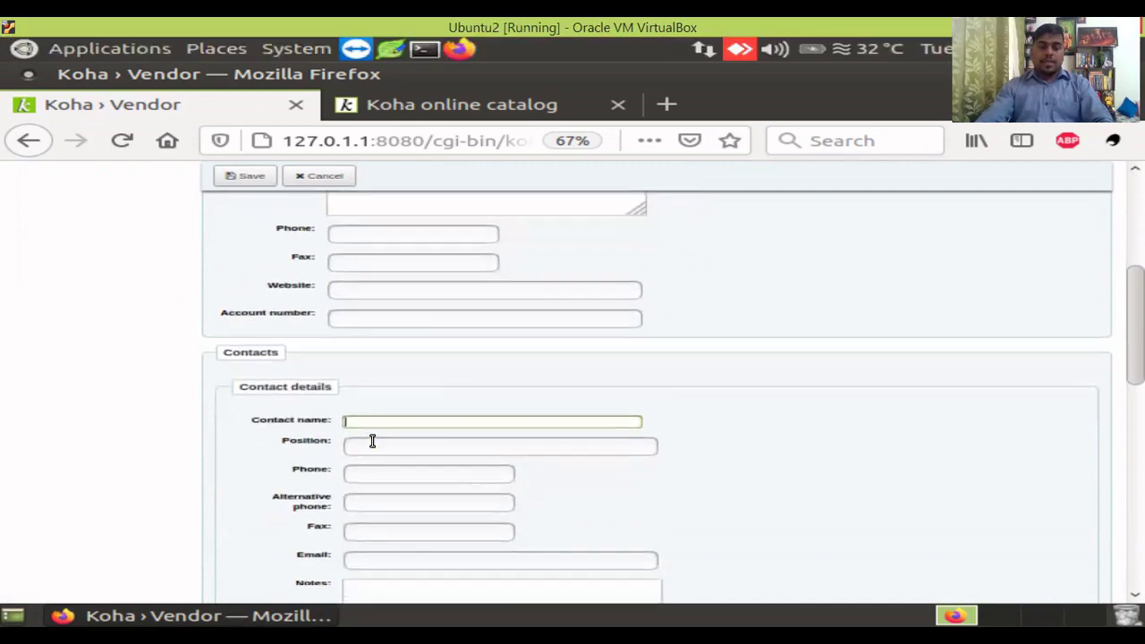
scroll(366, 430, "down", 1)
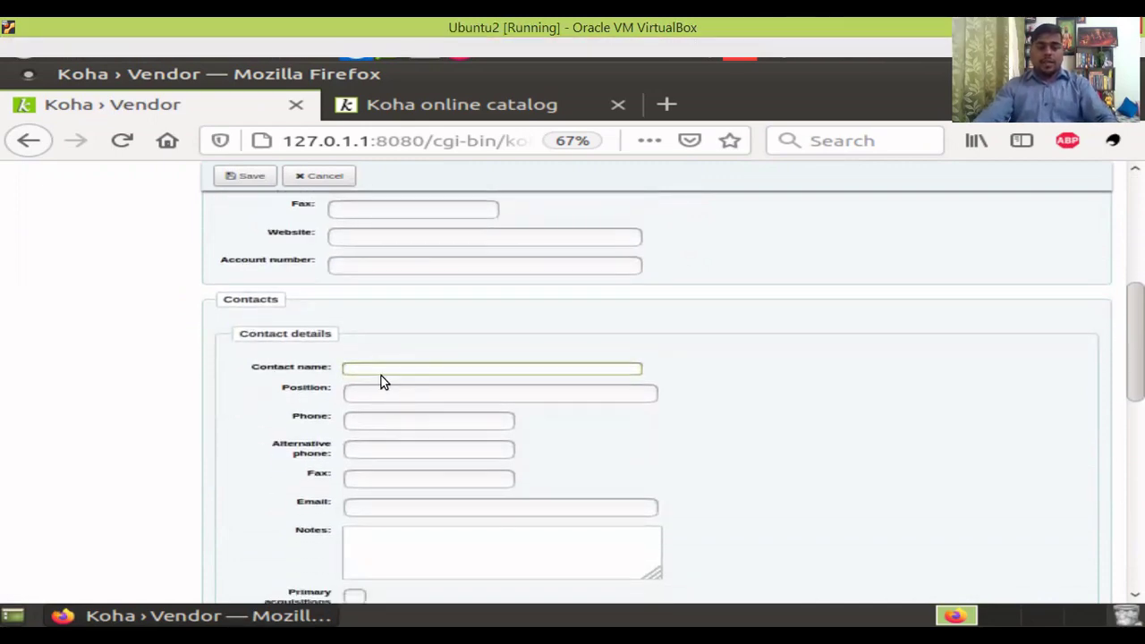
left_click(367, 398)
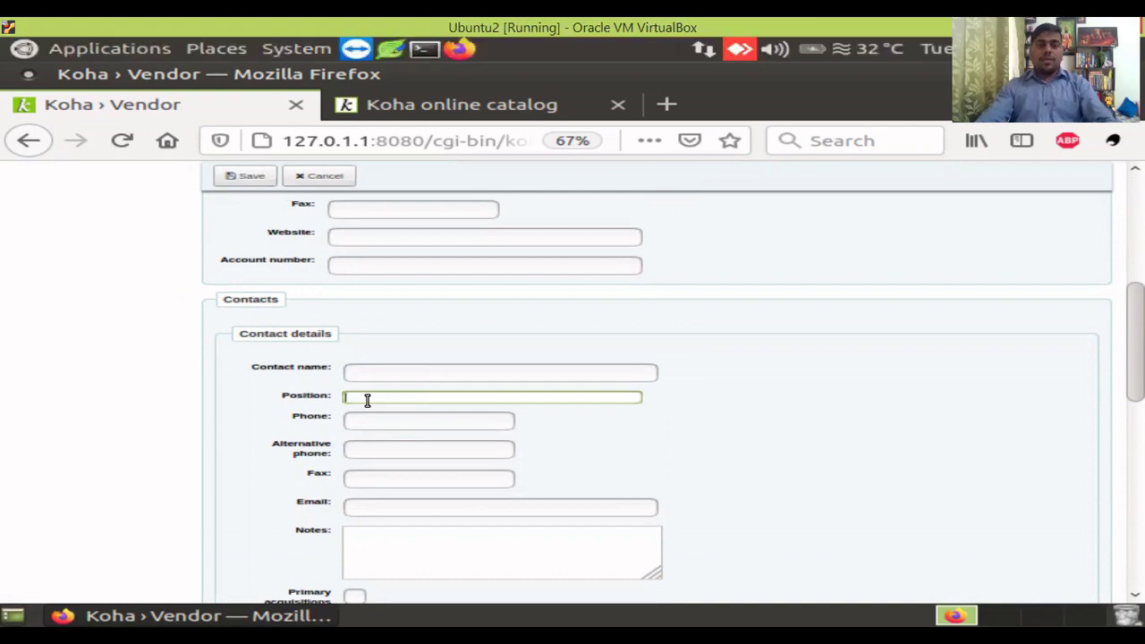
left_click(373, 422)
left_click(370, 450)
scroll(381, 459, "down", 1)
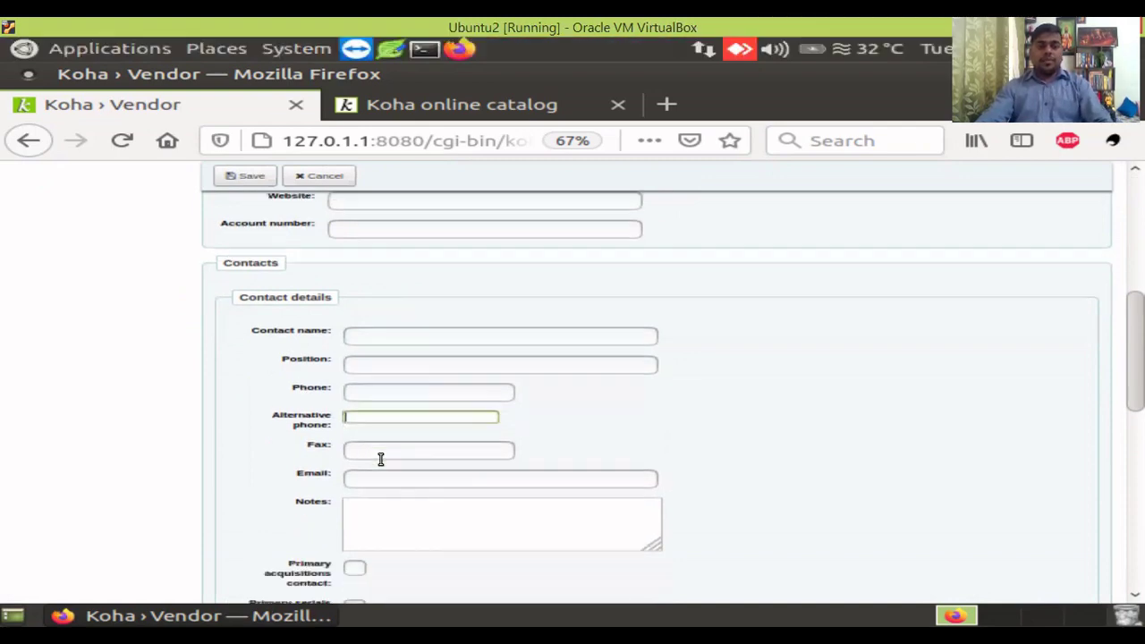
scroll(378, 353, "down", 3)
left_click(368, 393)
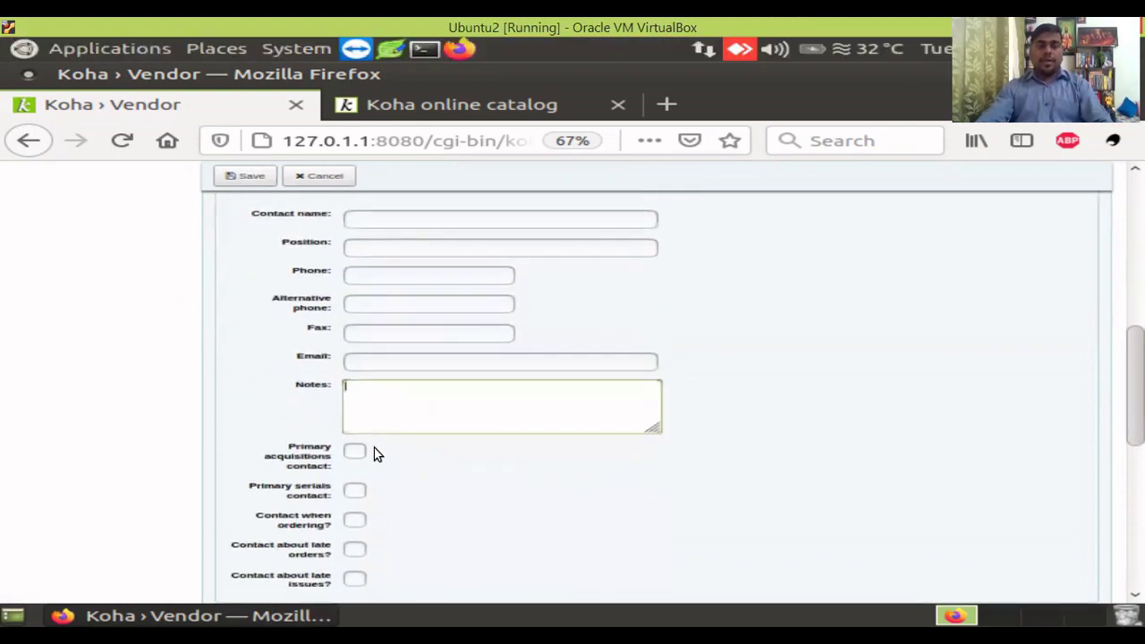
scroll(374, 455, "down", 3)
left_click(355, 337)
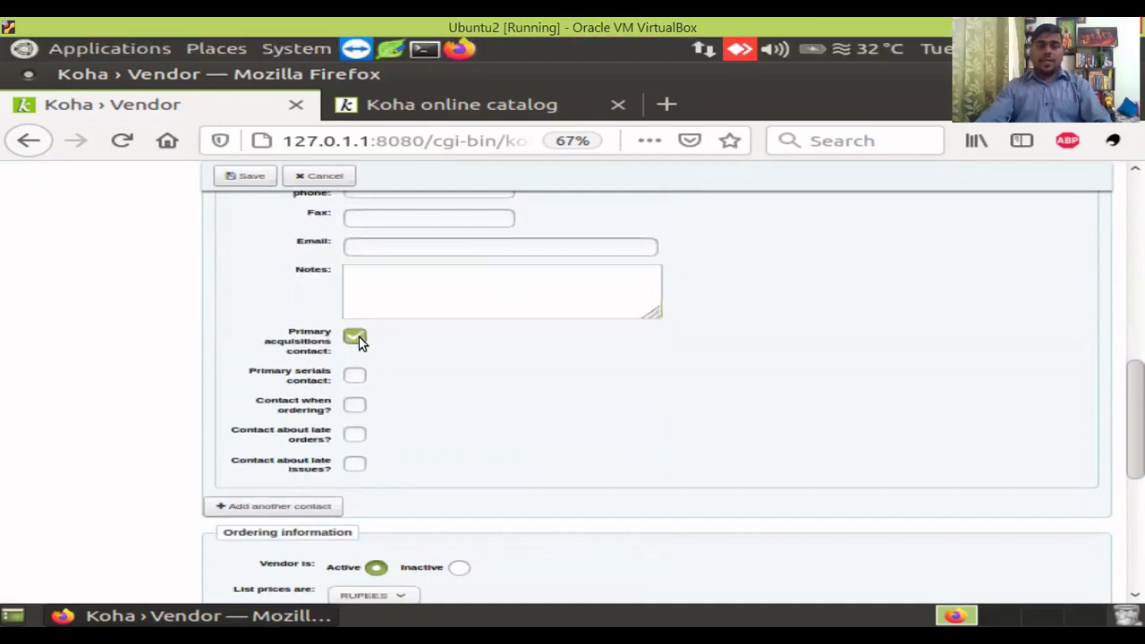
left_click(352, 339)
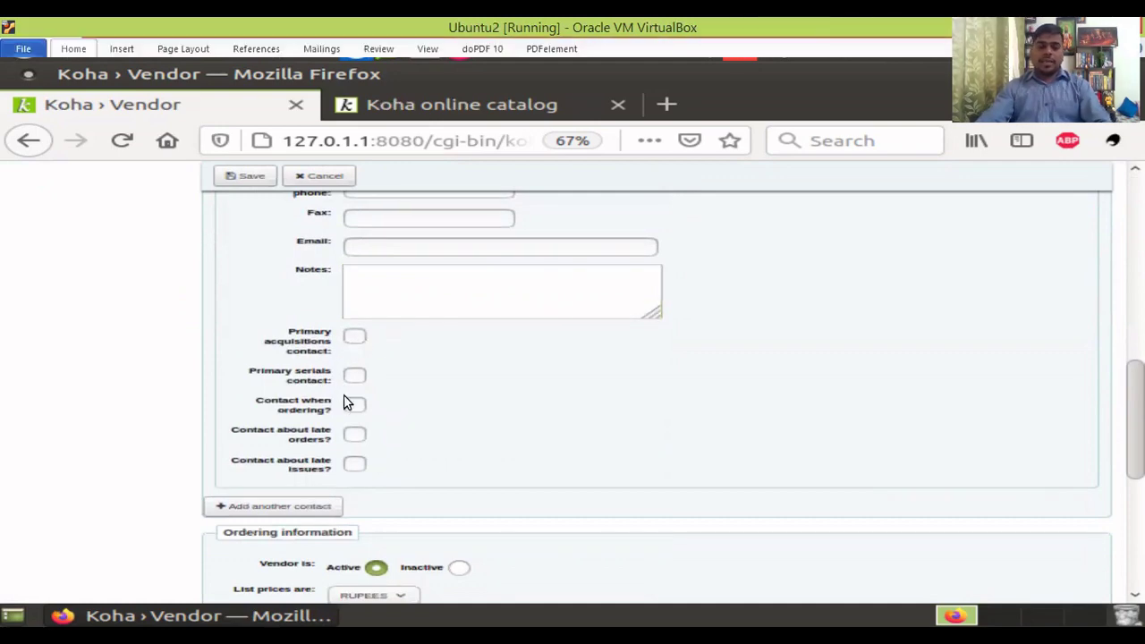
scroll(367, 394, "down", 3)
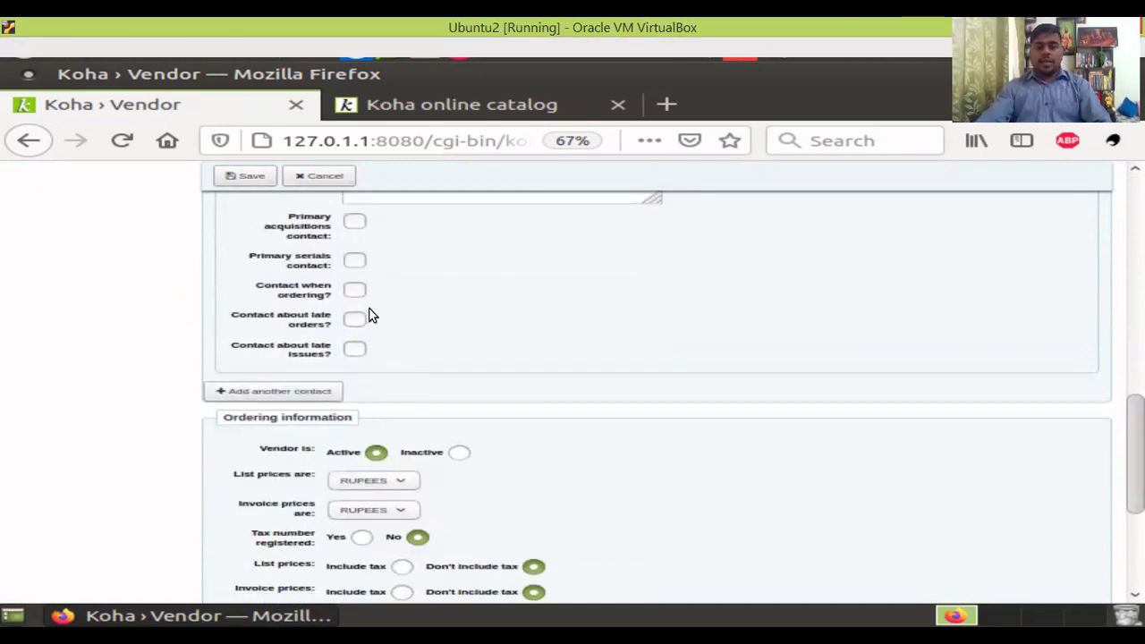
scroll(398, 358, "down", 2)
scroll(304, 394, "down", 2)
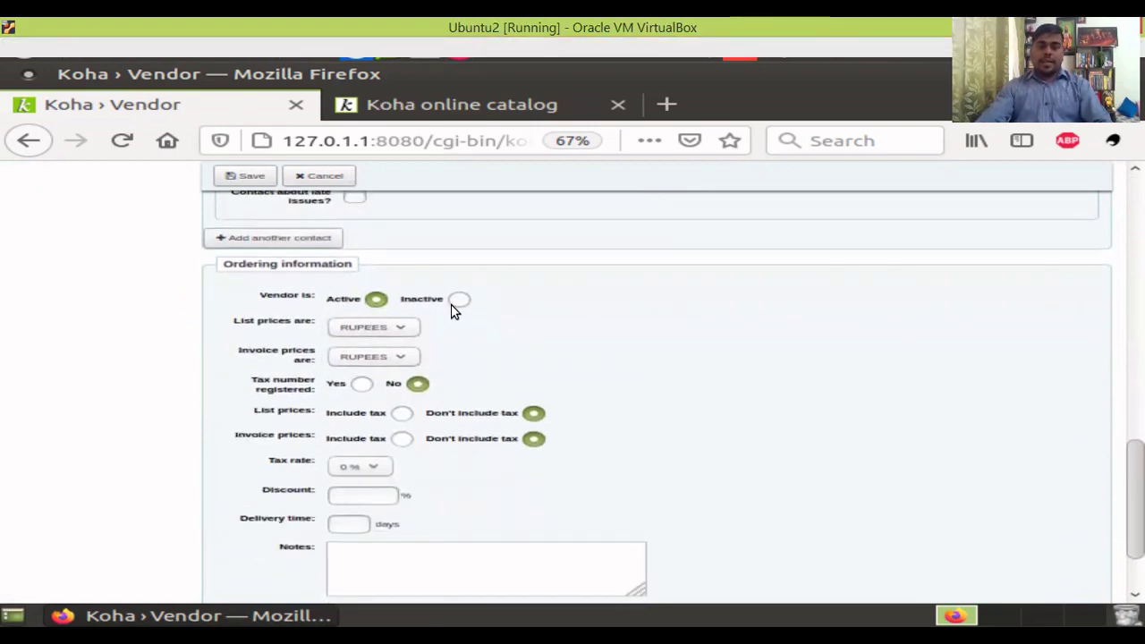
scroll(411, 358, "down", 2)
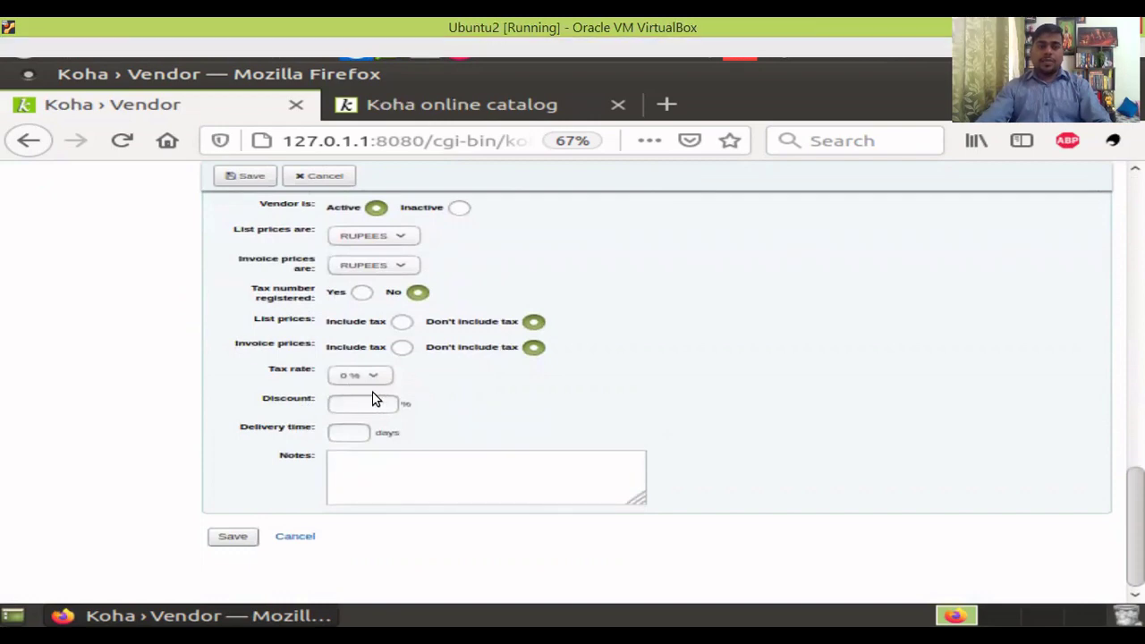
left_click(369, 404)
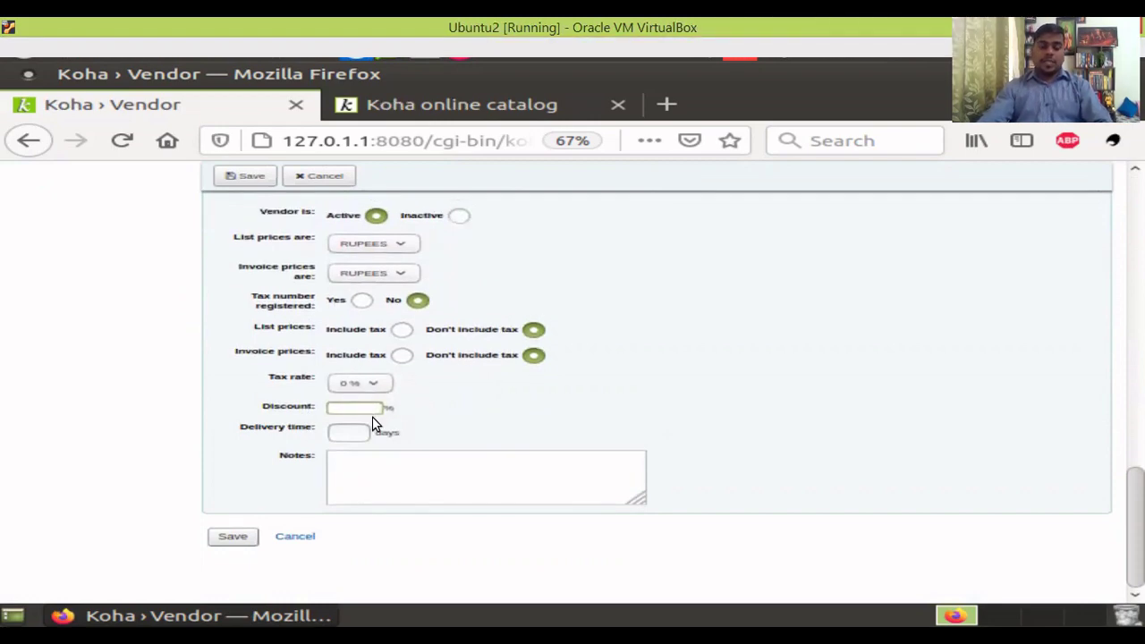
type("100")
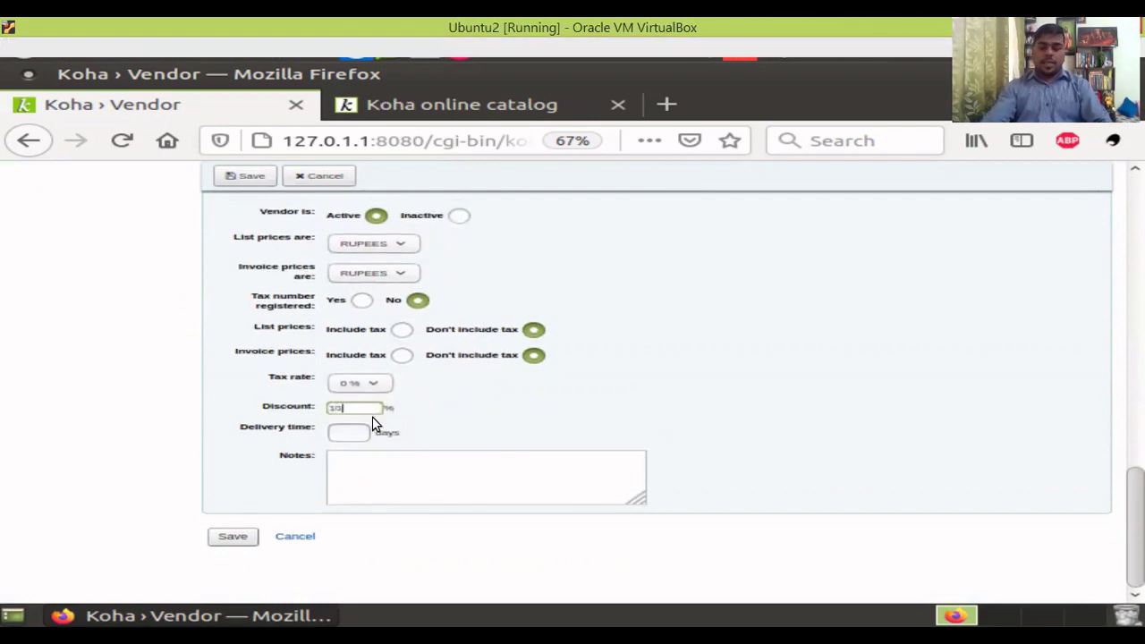
key("BackSpace")
key("BackSpace")
key("BackSpace")
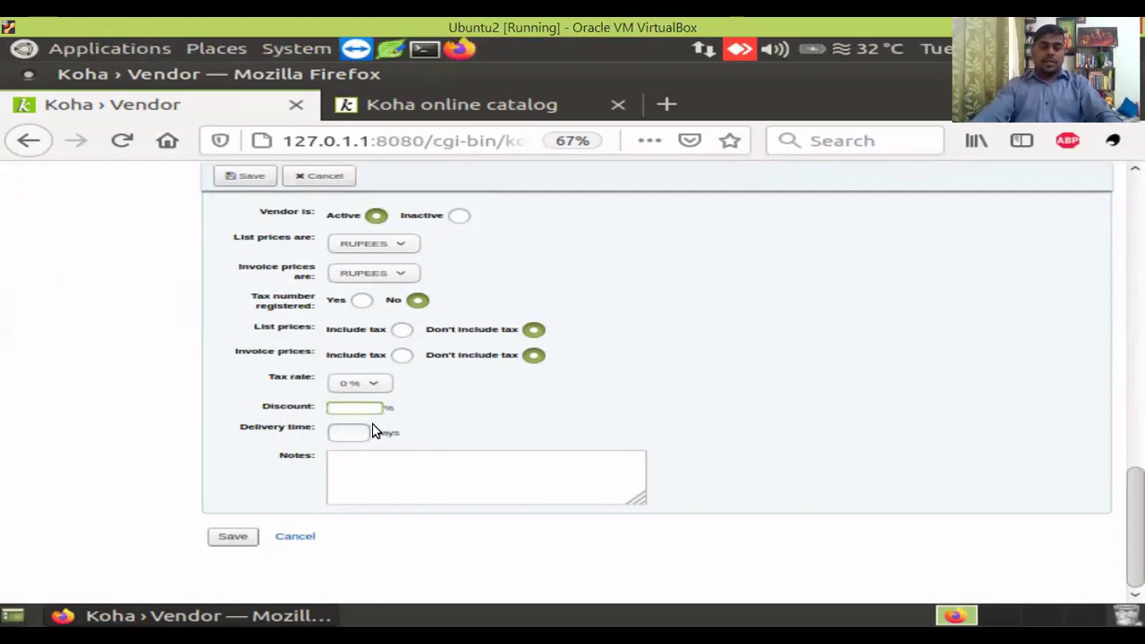
- Set the vendor's delivery time to 8 days, review the form and save the vendor
left_click(341, 434)
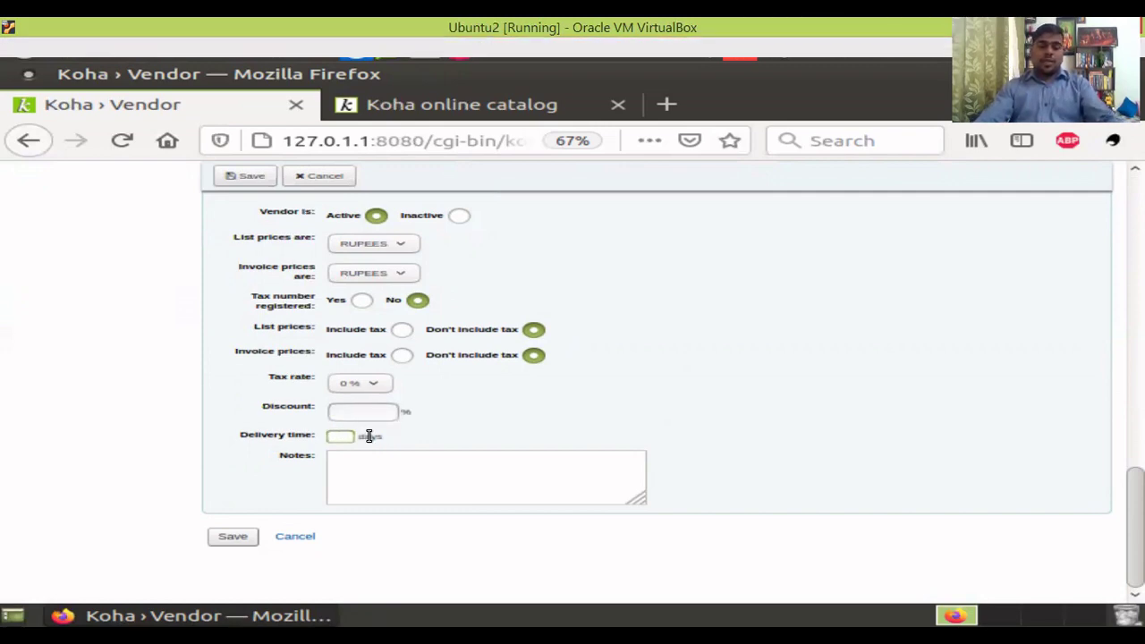
type("8")
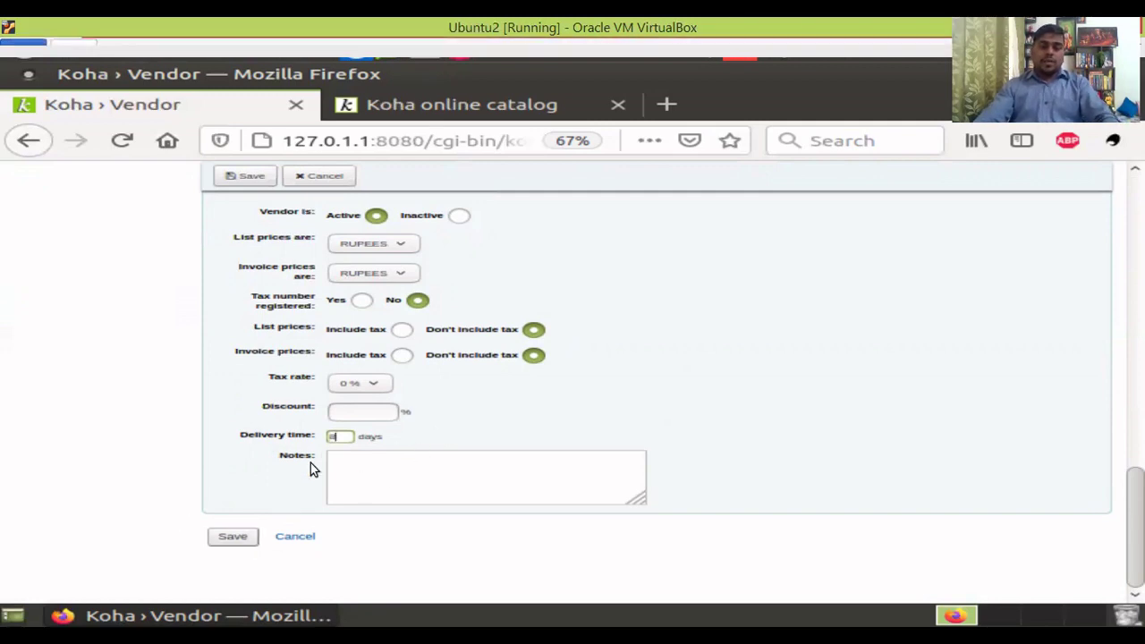
scroll(251, 498, "up", 5)
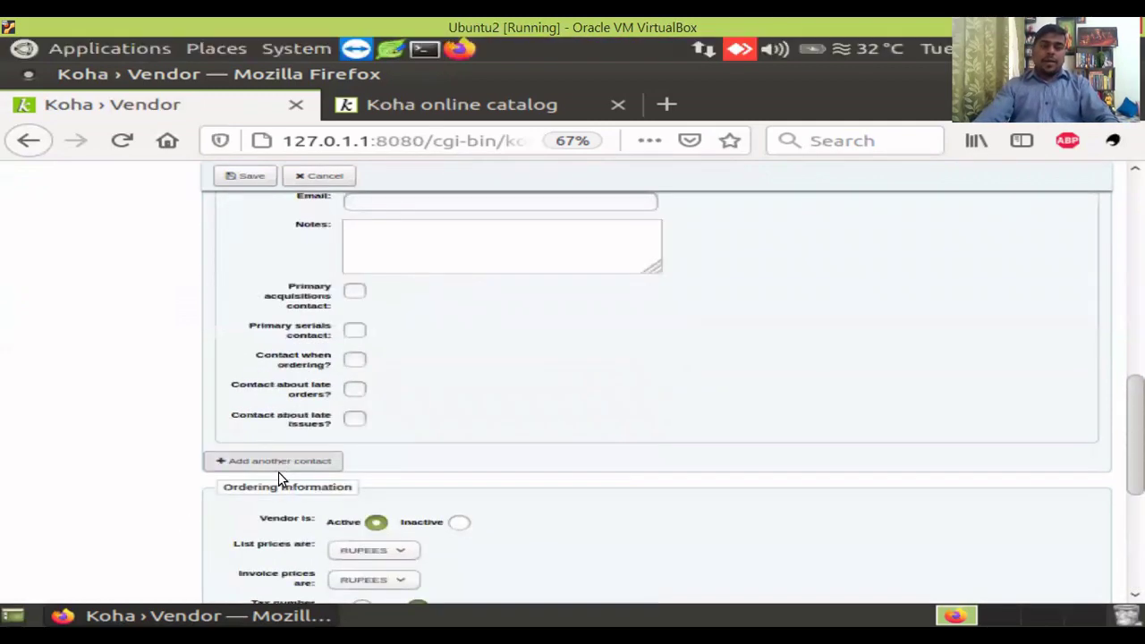
scroll(274, 487, "down", 1)
scroll(276, 463, "up", 10)
scroll(276, 464, "down", 3)
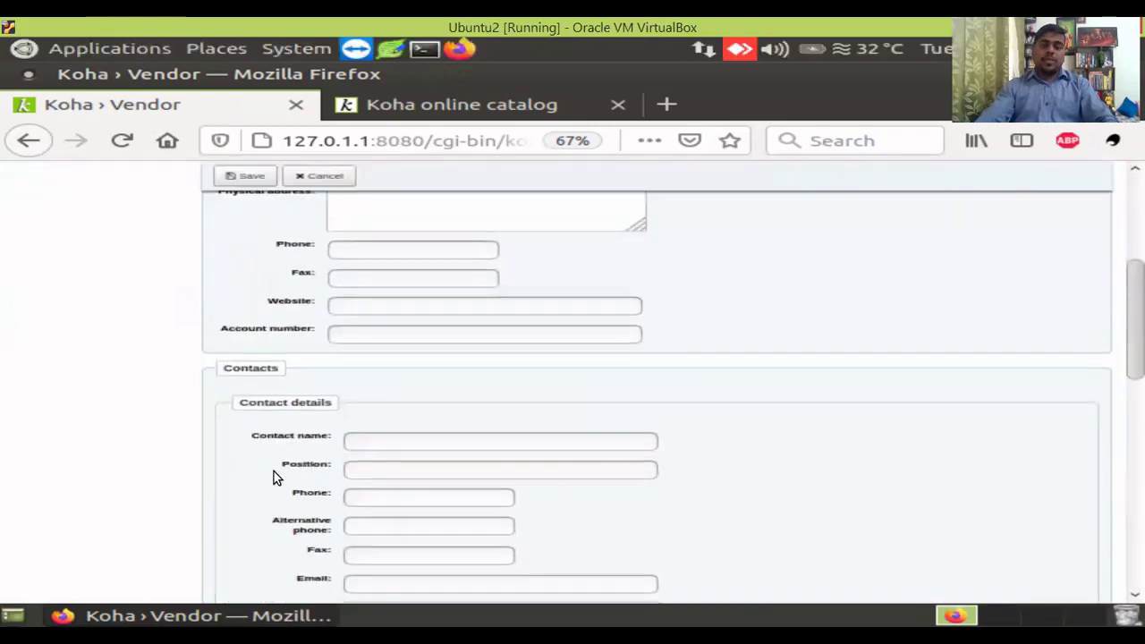
scroll(274, 476, "down", 10)
left_click(231, 544)
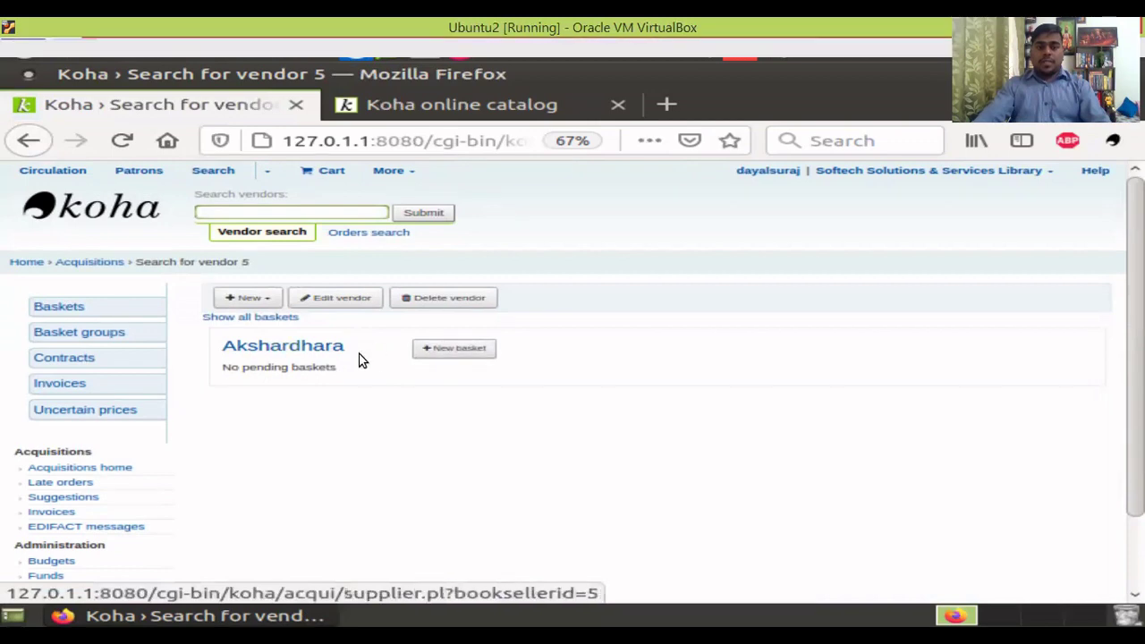
- Start a new basket for the vendor Akshardhara and name it "PO999"
left_click(441, 354)
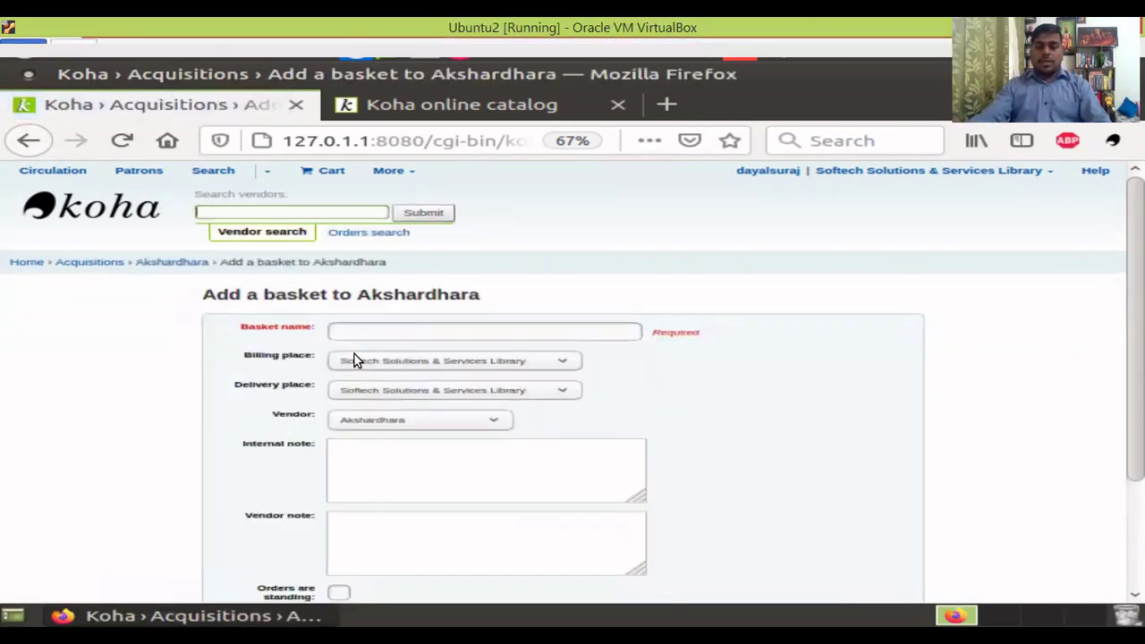
left_click(370, 334)
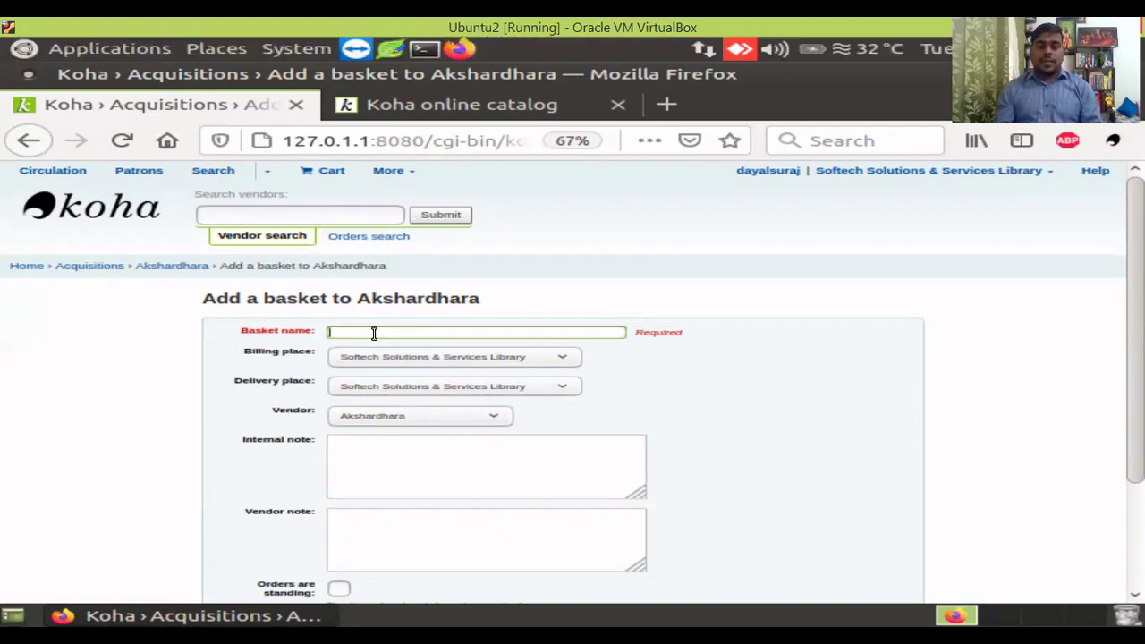
scroll(363, 315, "down", 1)
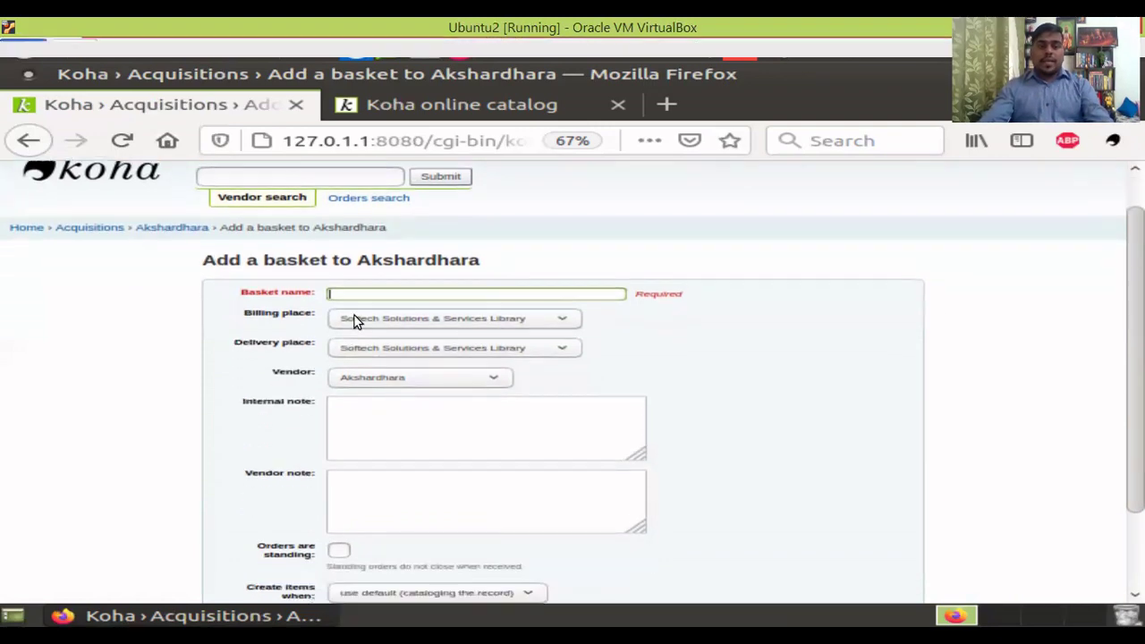
left_click(361, 294)
type("PO")
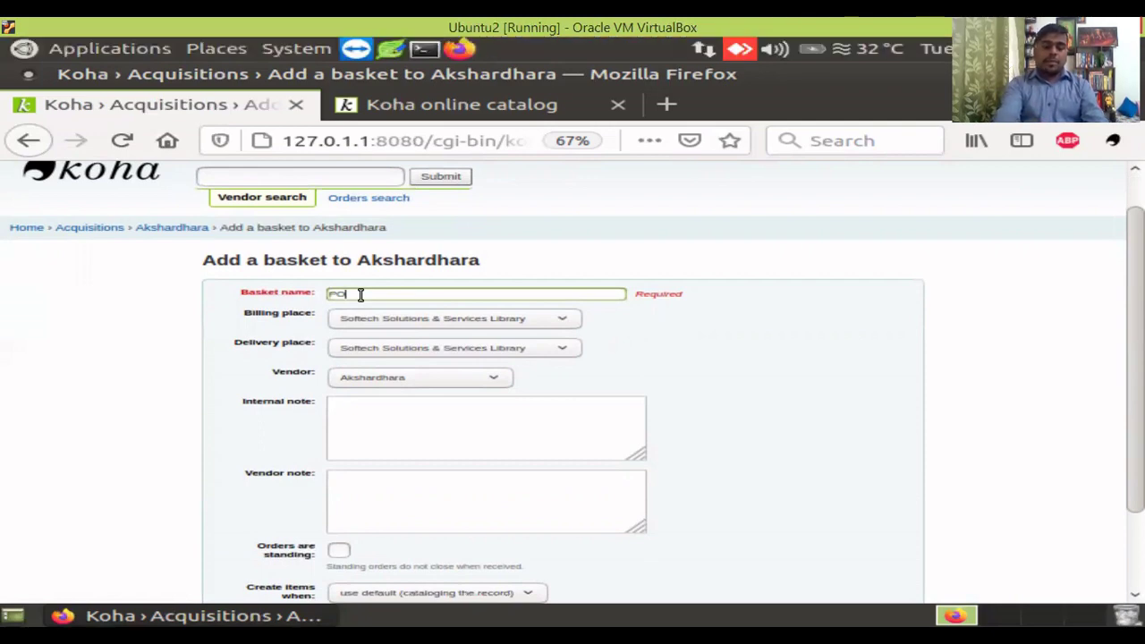
type("O")
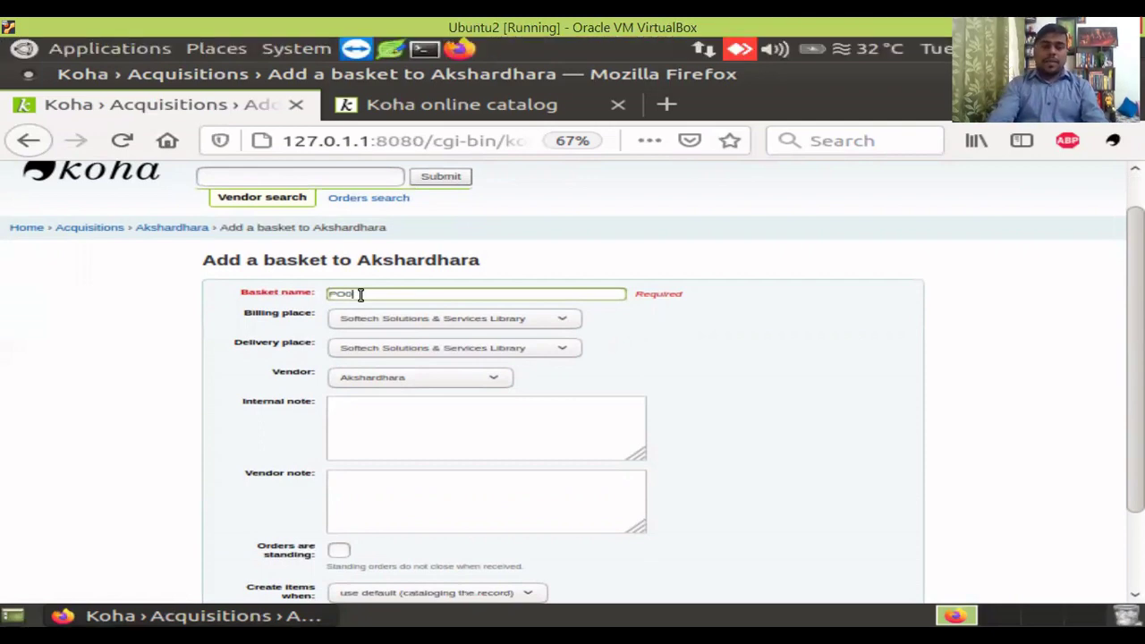
key("BackSpace")
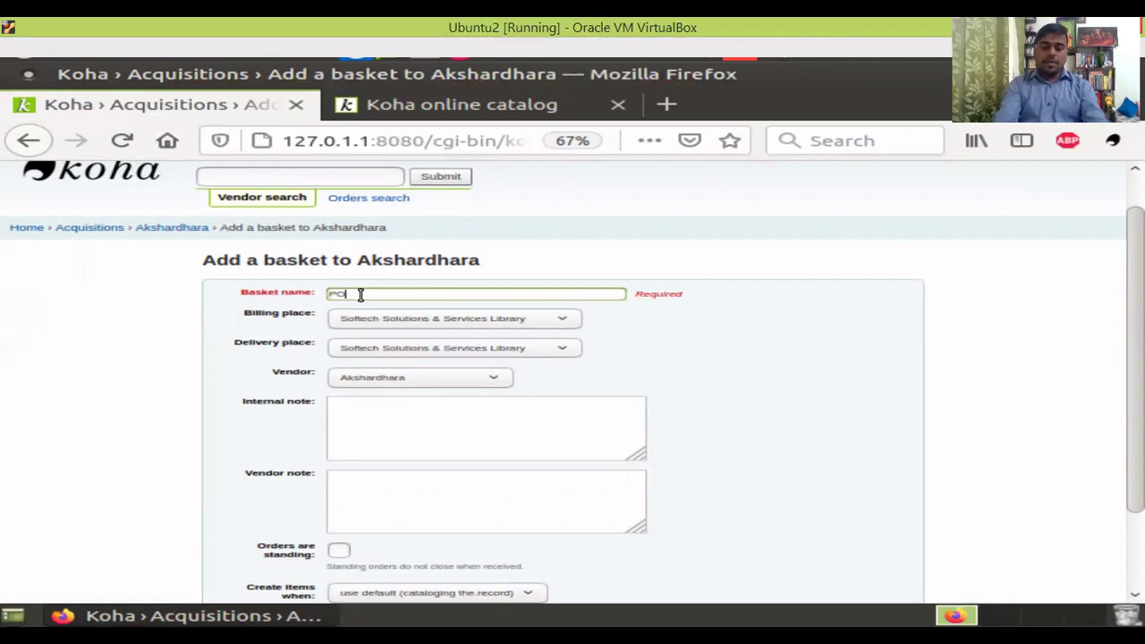
type("999")
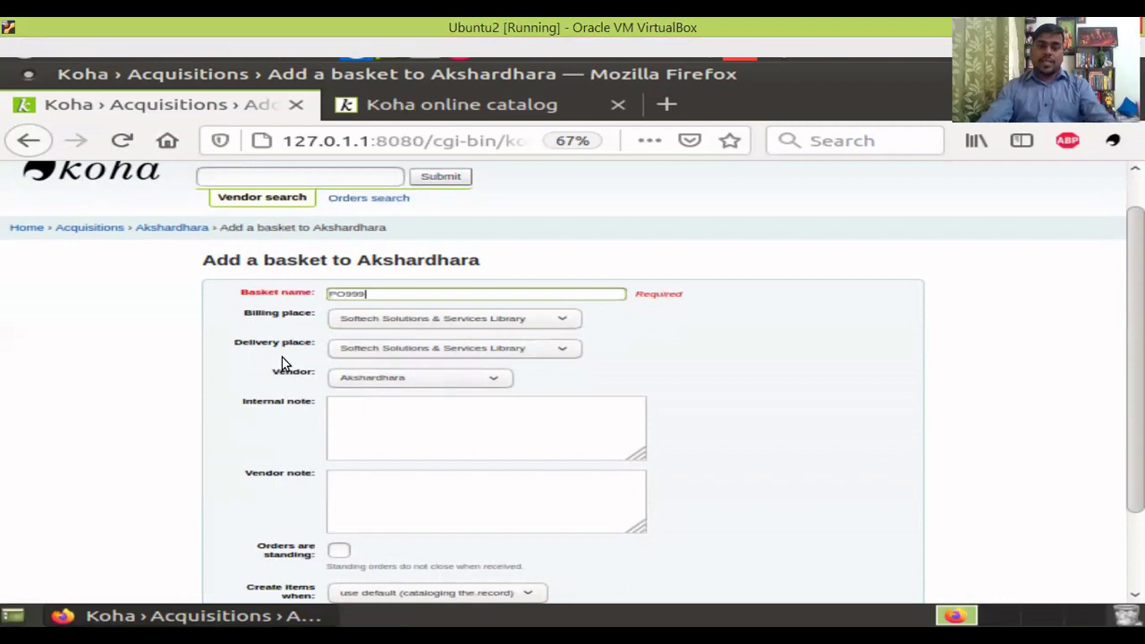
- Choose Softech Solutions & Services Library as the basket's billing place and Akshardhara as its vendor
left_click(412, 318)
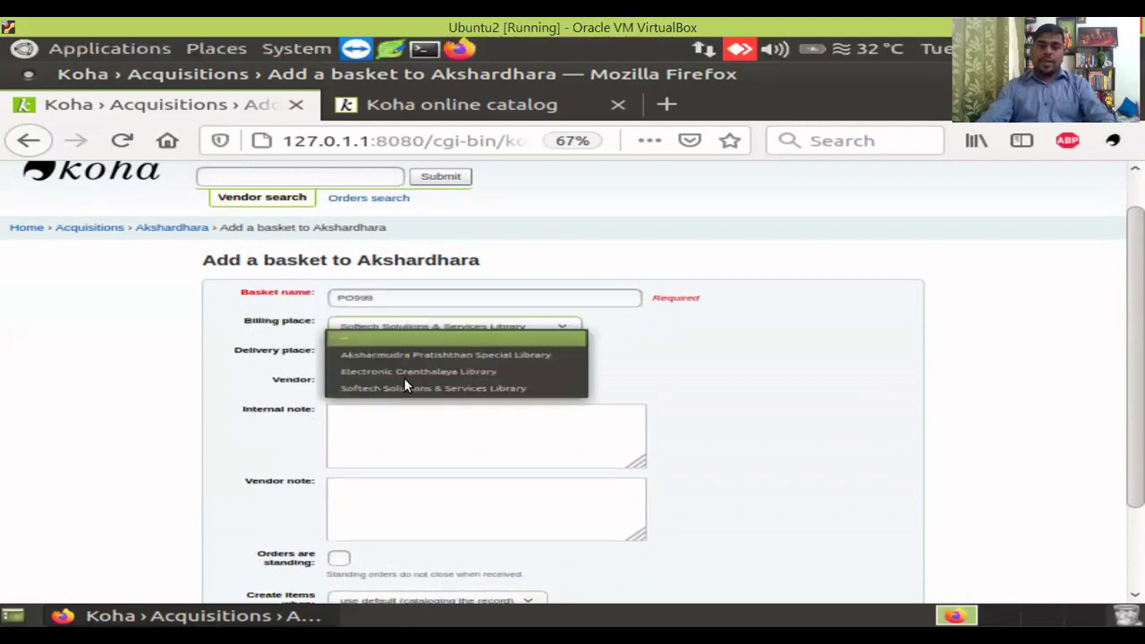
left_click(397, 389)
scroll(356, 417, "down", 2)
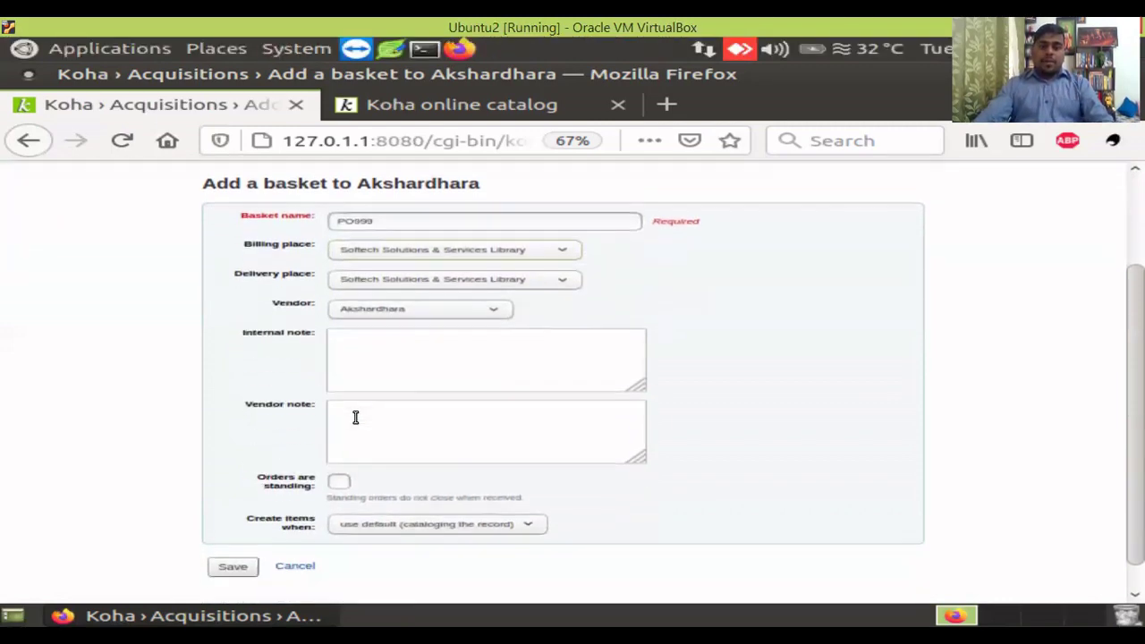
left_click(415, 310)
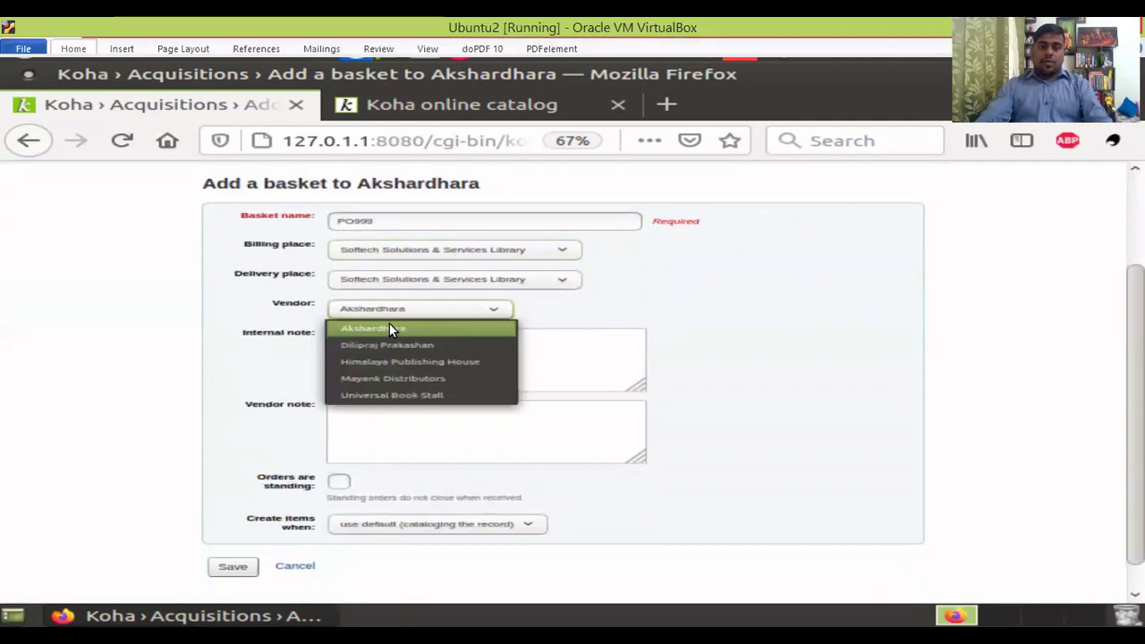
left_click(386, 327)
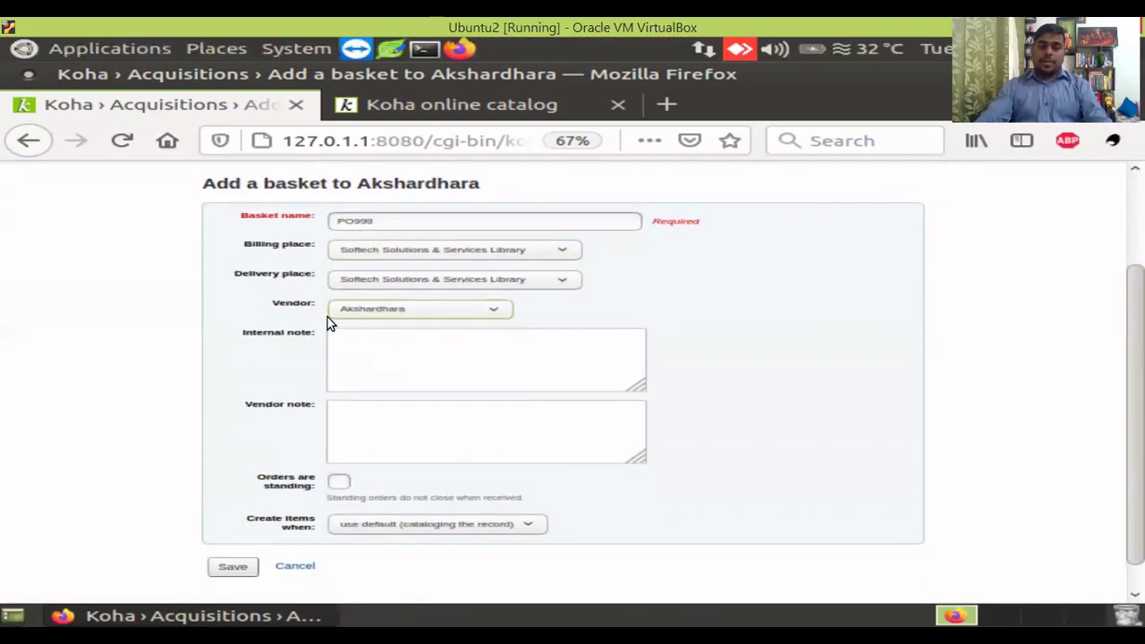
scroll(337, 350, "down", 1)
left_click(384, 278)
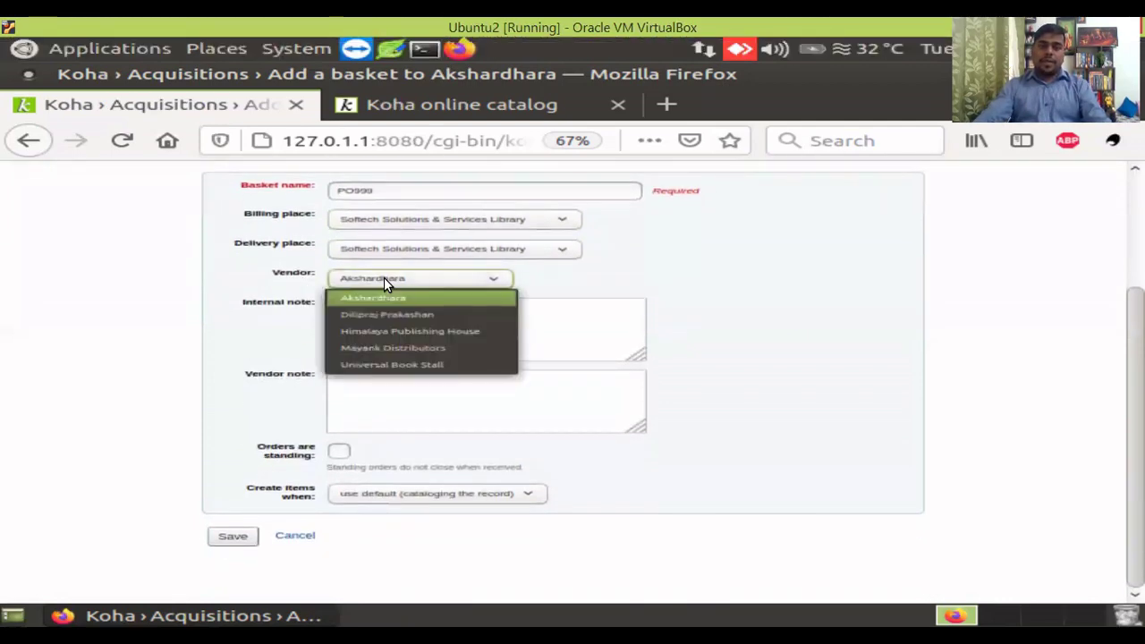
left_click(390, 301)
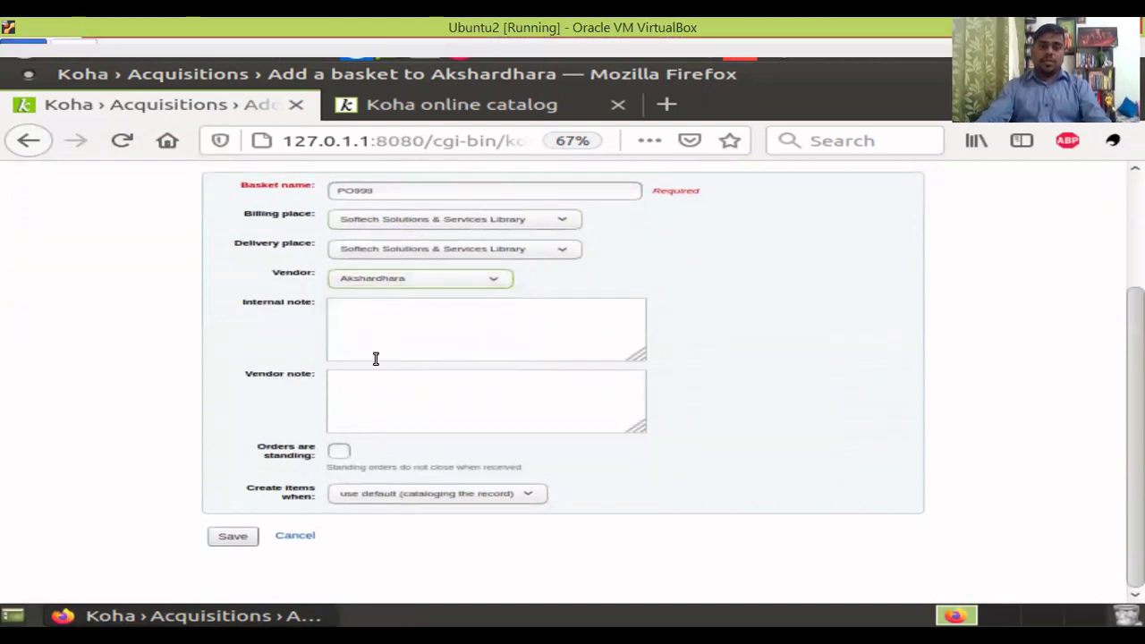
- Set the basket to create items when receiving an order, leave both notes empty, and save the basket
left_click(345, 398)
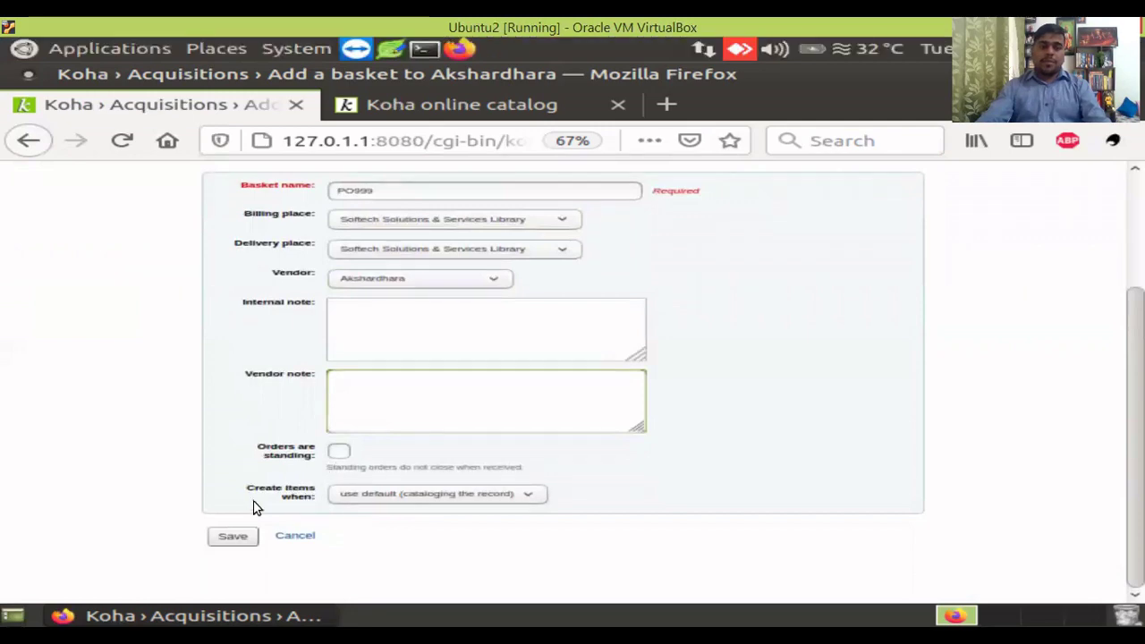
left_click_drag(252, 487, 328, 506)
left_click(604, 486)
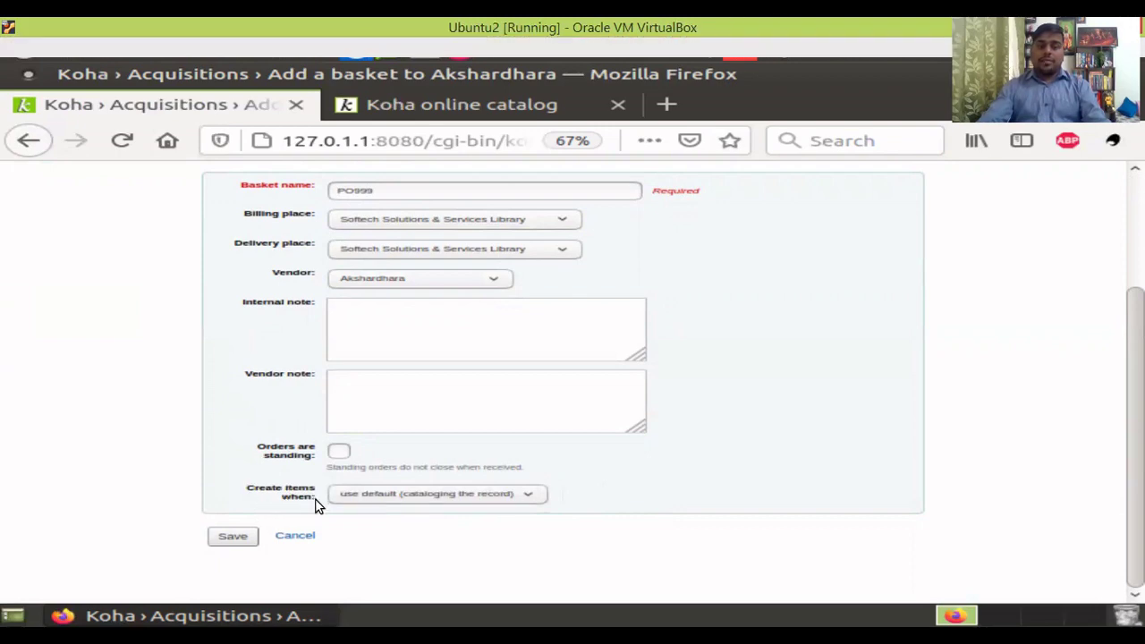
left_click(411, 502)
left_click(401, 547)
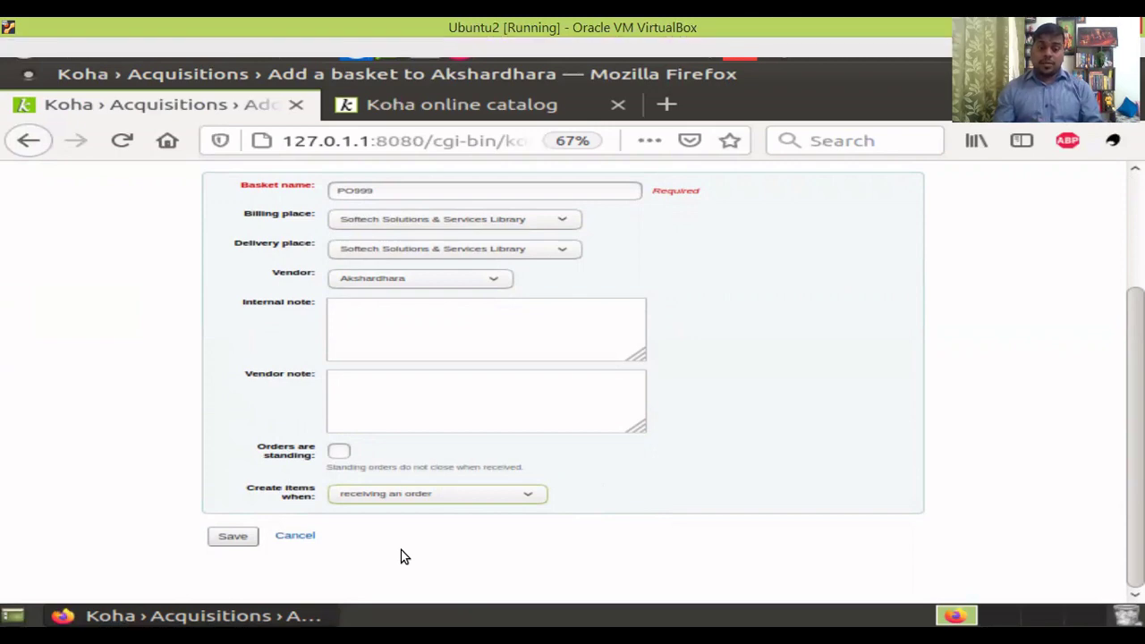
left_click(237, 538)
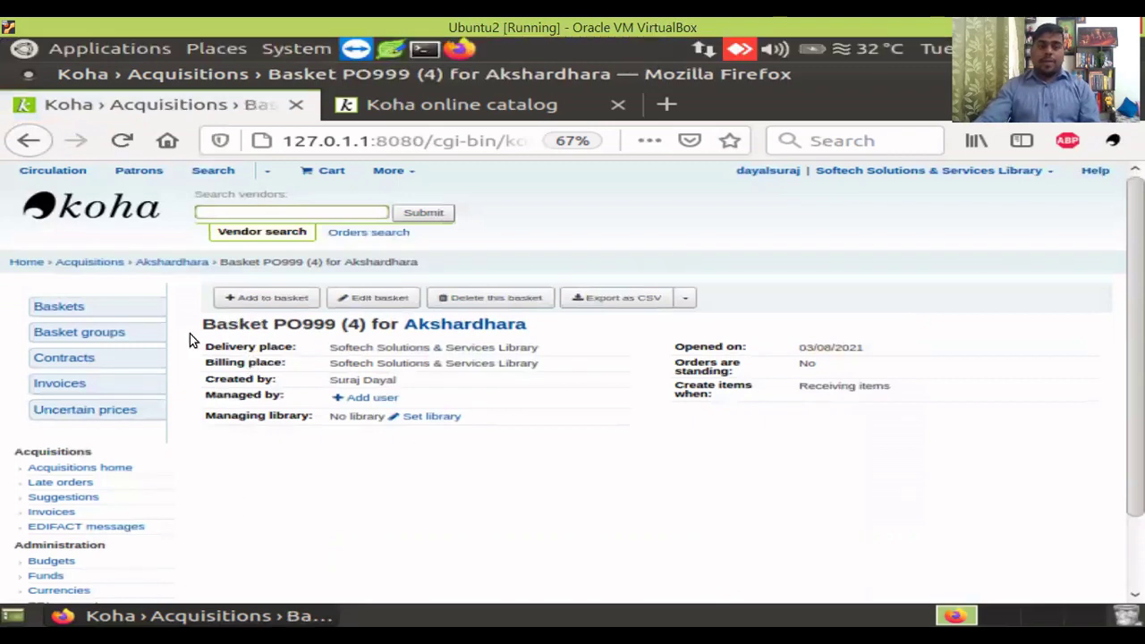
- Check the saved basket's heading and add an order to the basket from a new (empty) record
left_click_drag(195, 325, 339, 340)
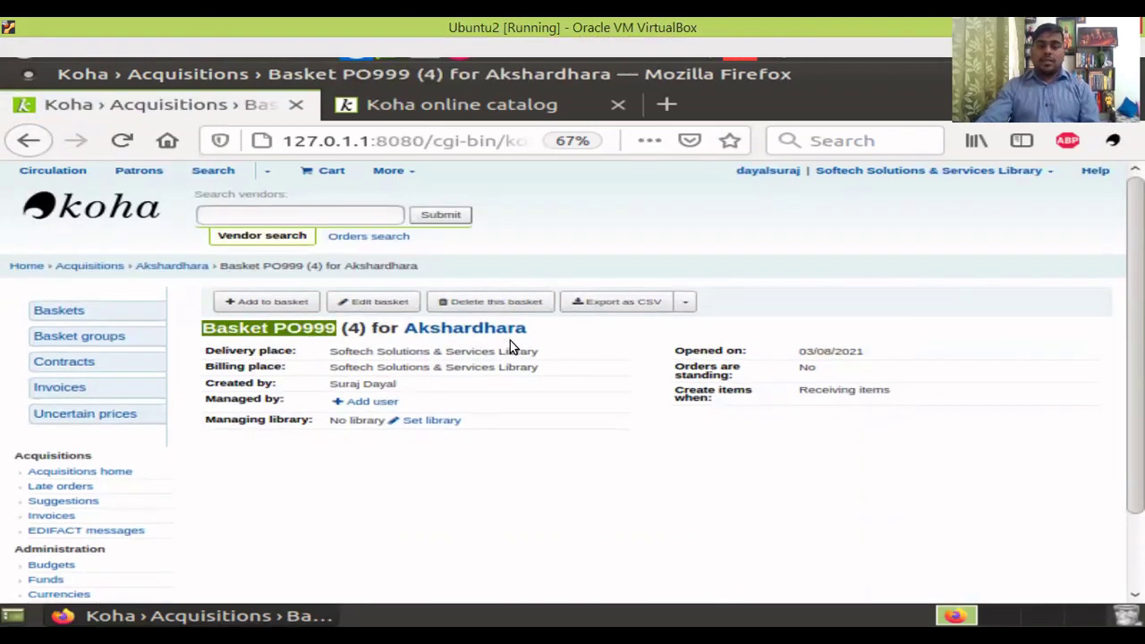
left_click_drag(550, 336, 273, 304)
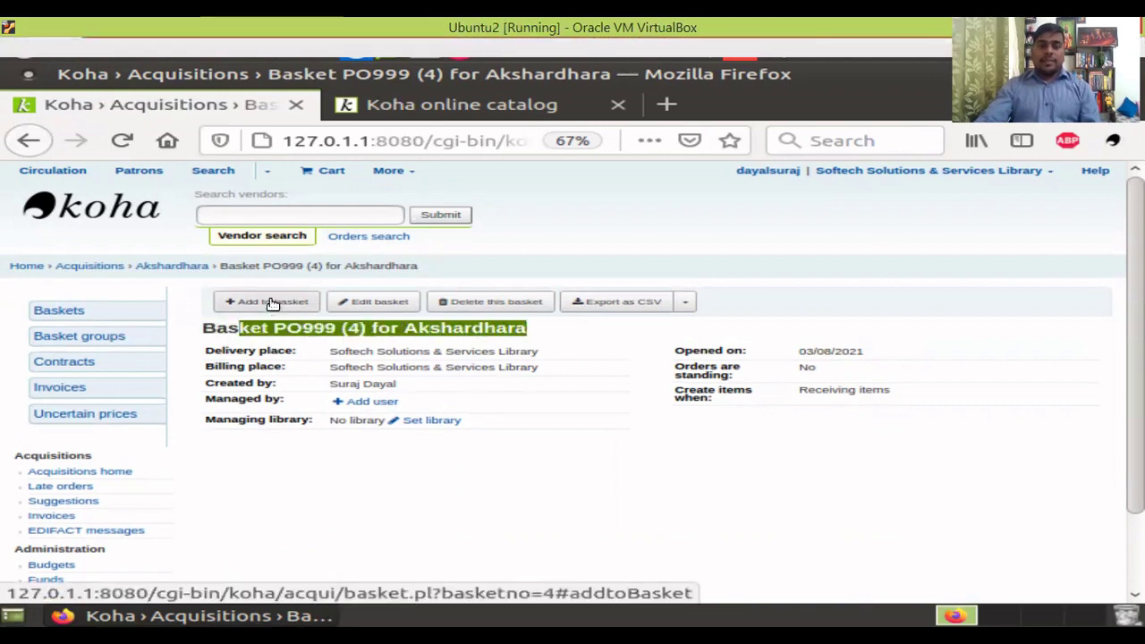
left_click(273, 304)
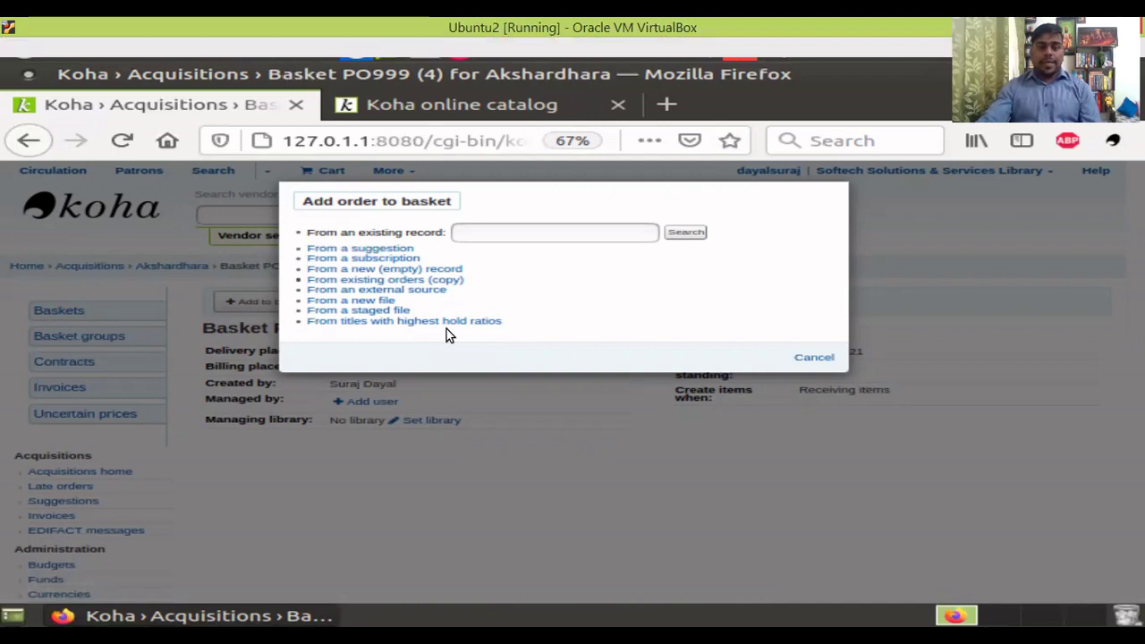
left_click(384, 270)
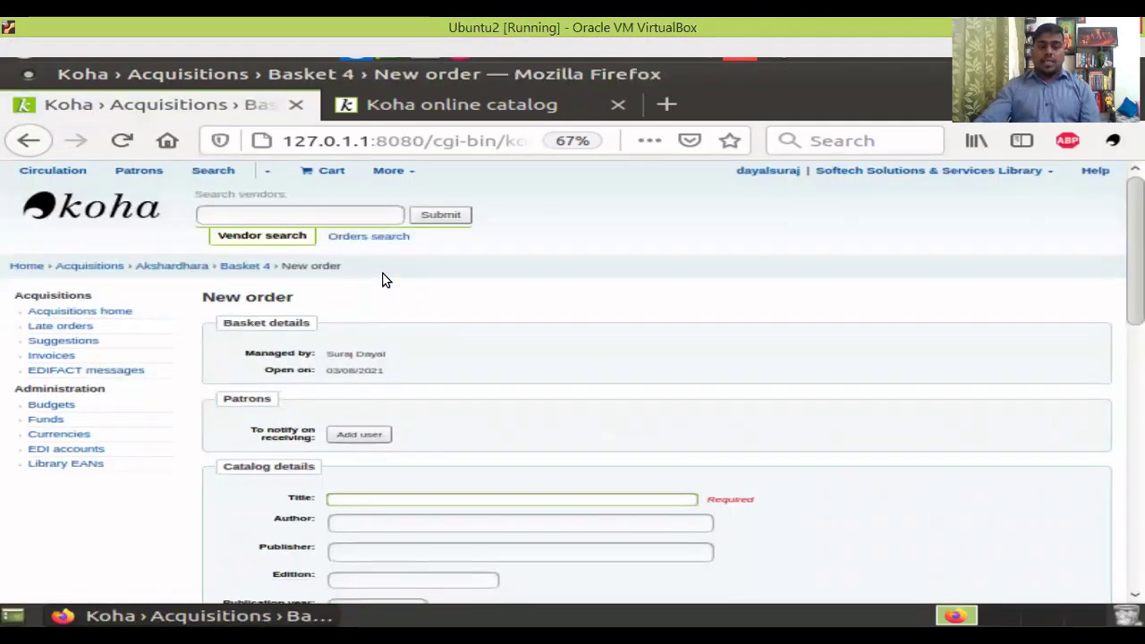
- View the patron search for choosing whom to notify on receiving, and close it without adding anyone
scroll(394, 385, "down", 2)
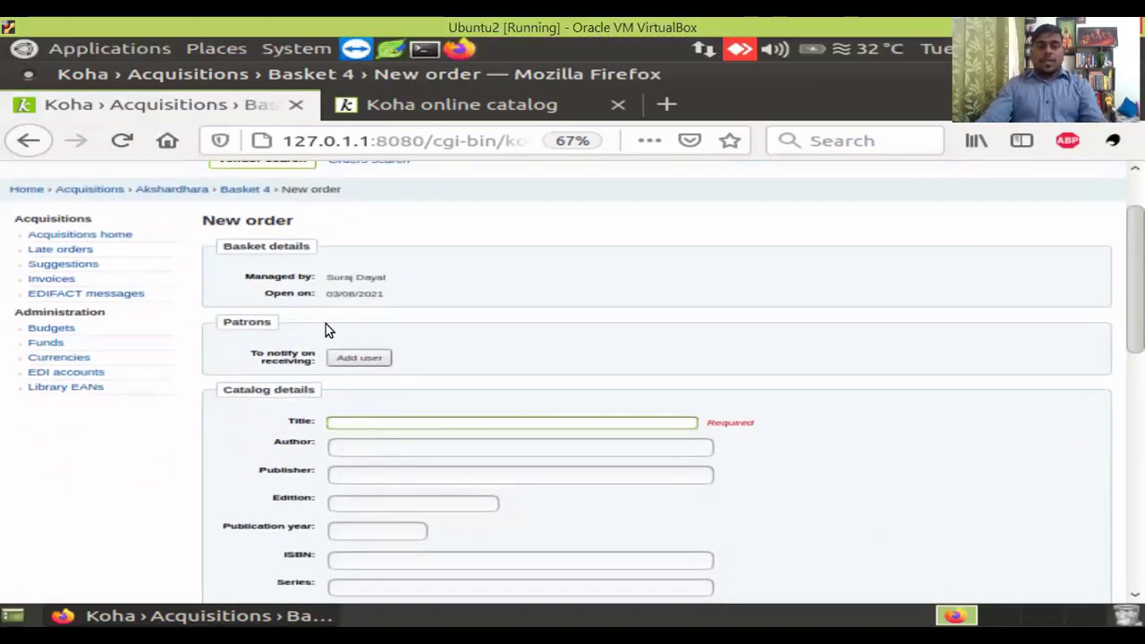
scroll(324, 324, "down", 2)
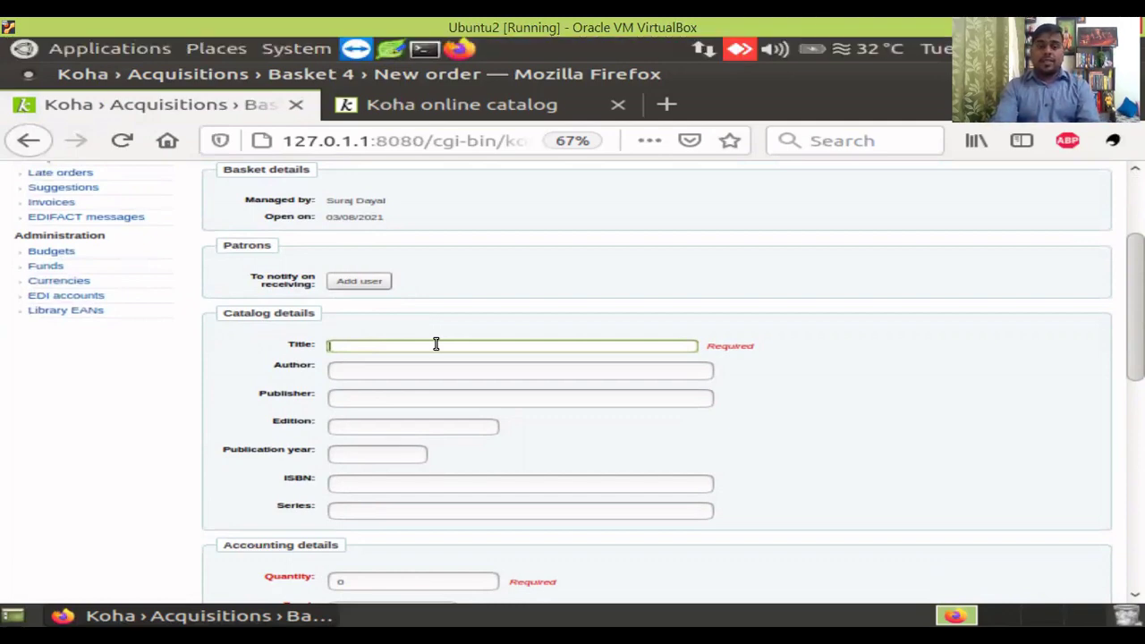
left_click(360, 282)
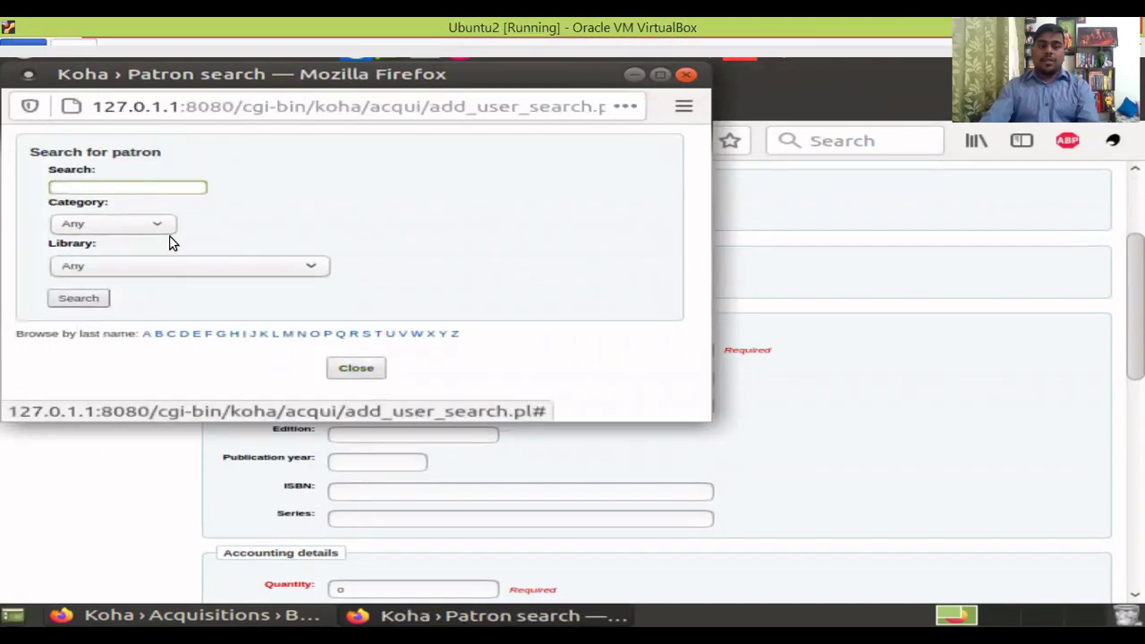
left_click(686, 75)
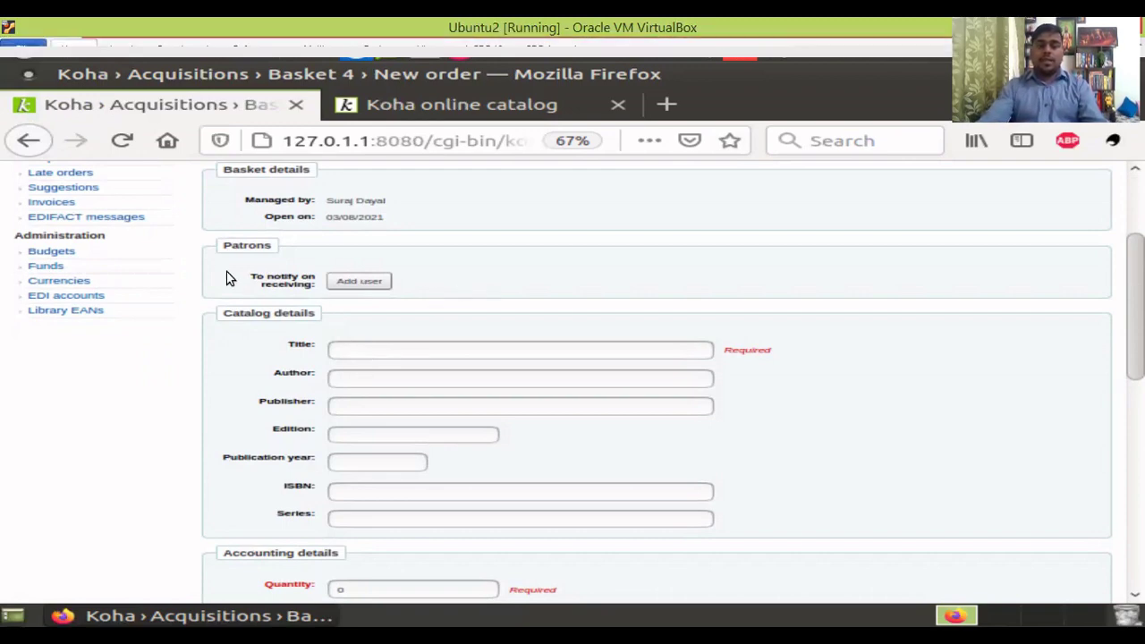
- Enter "Sampurn granthalaya Sanganakikaran" as the title in the new order's catalog details
scroll(297, 306, "down", 1)
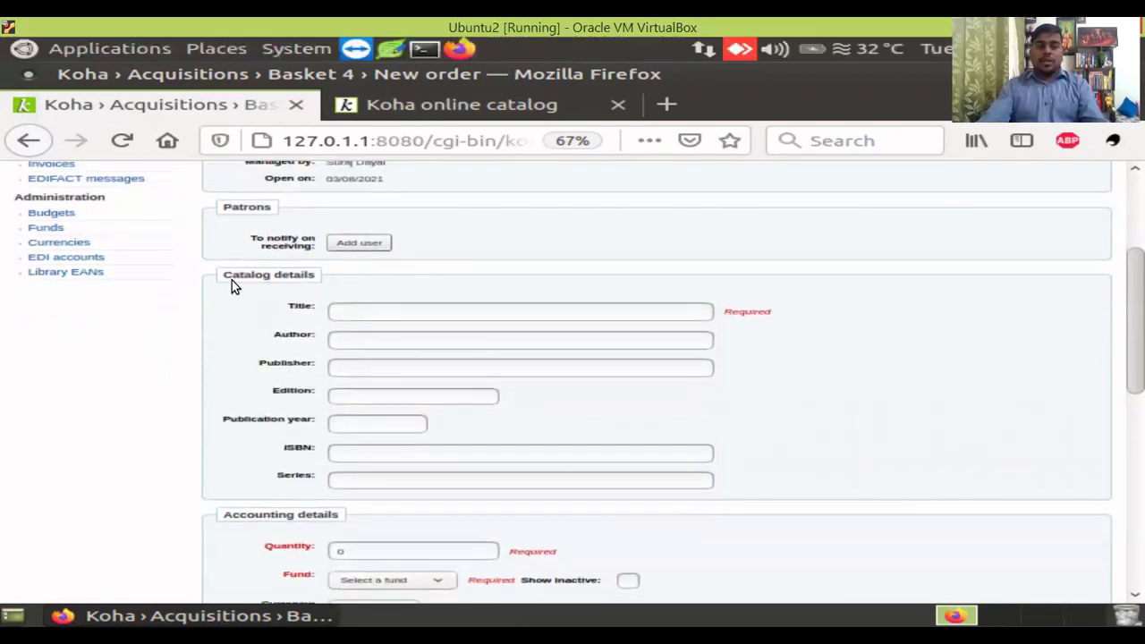
left_click(378, 311)
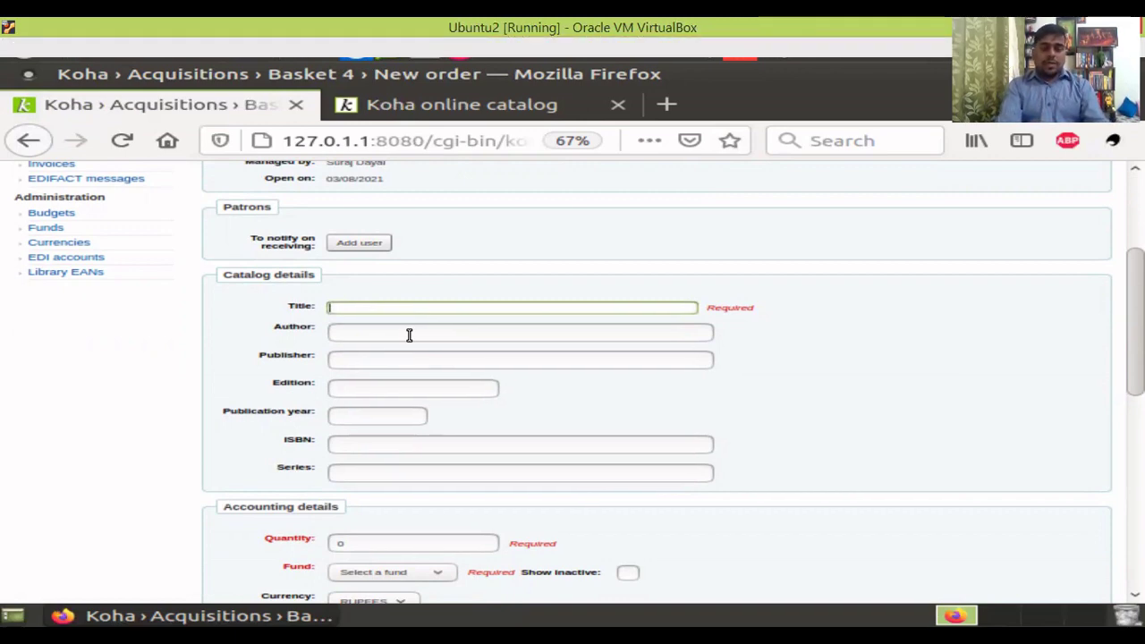
type("amp")
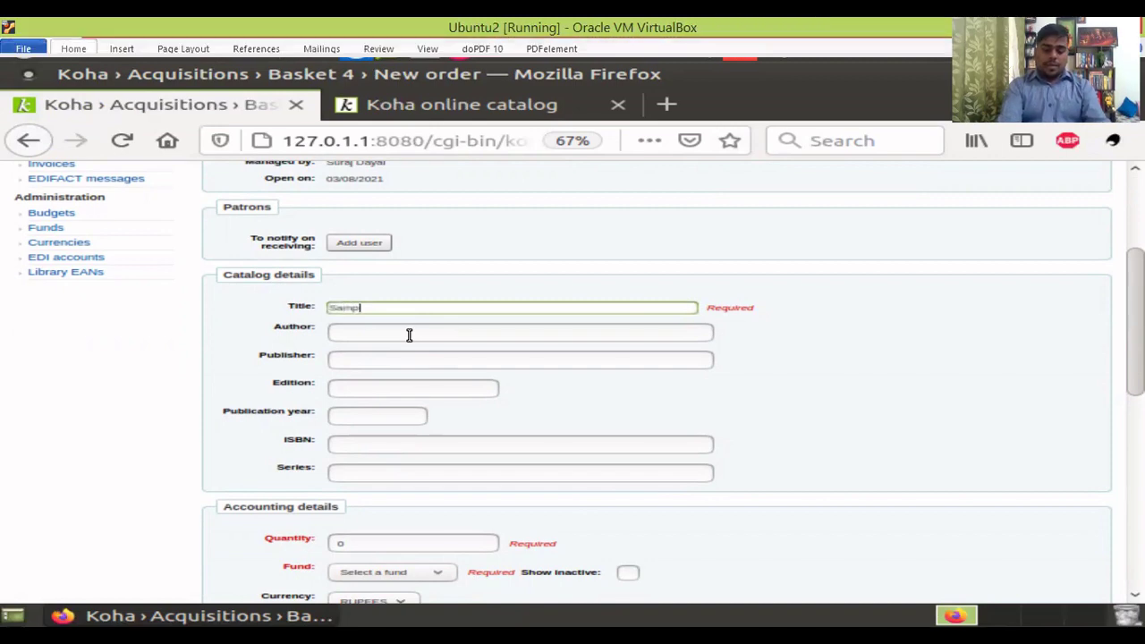
type("urn grant")
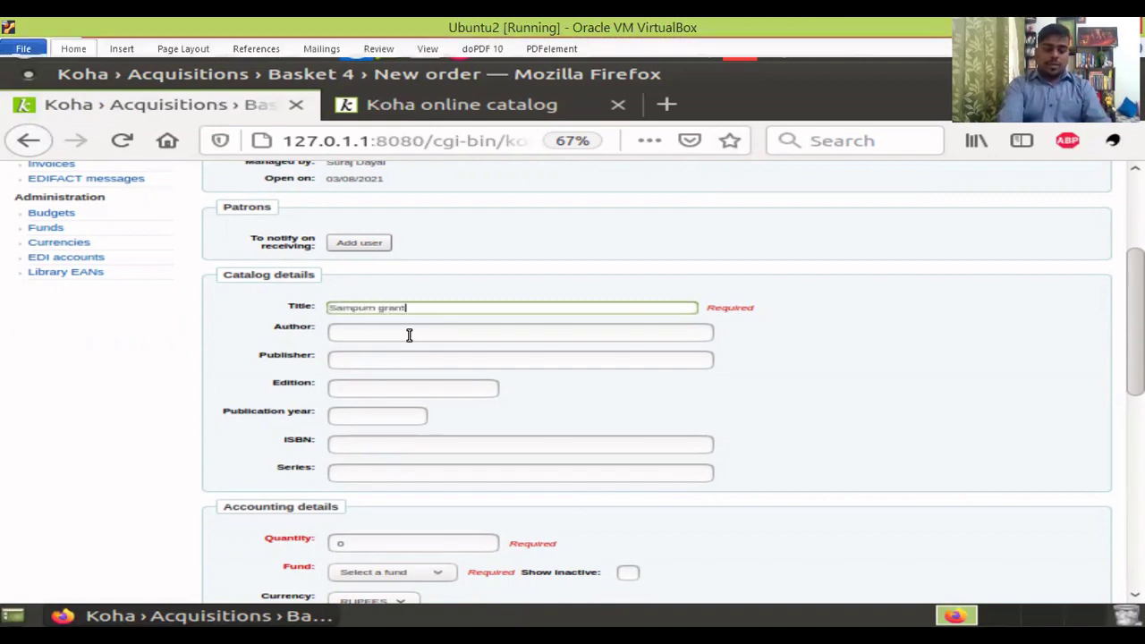
type("halaya S")
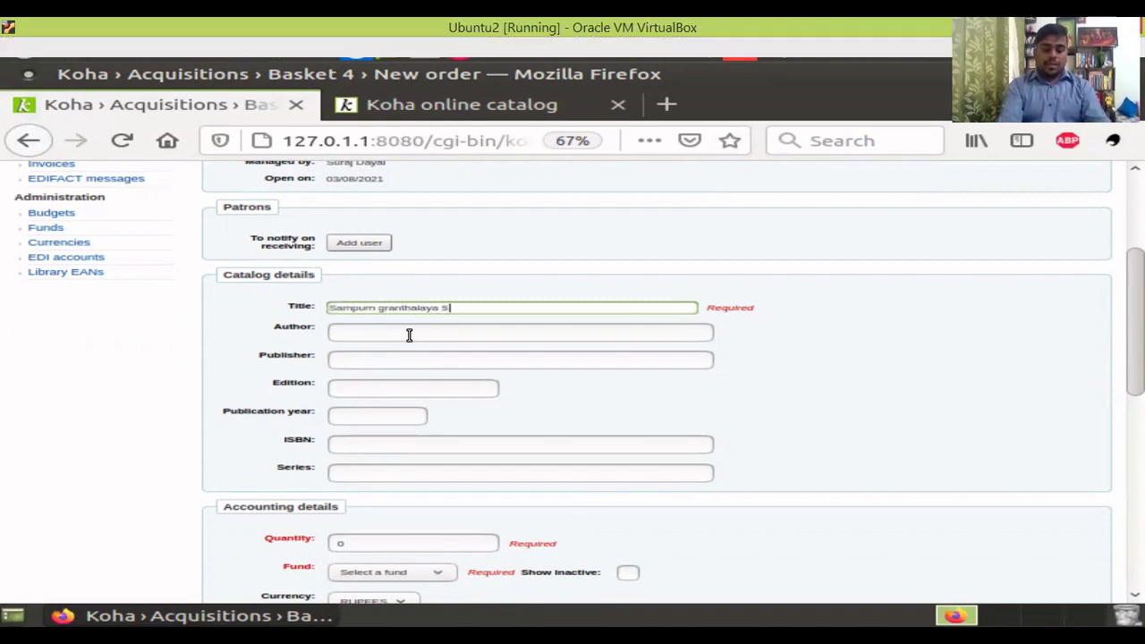
type("anganakikaran")
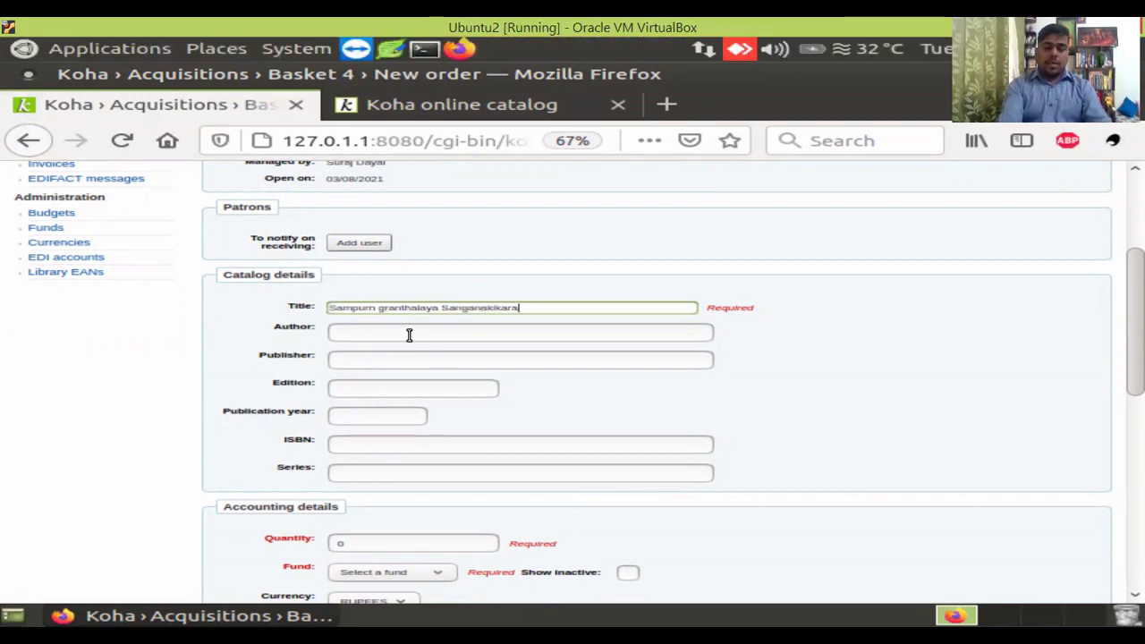
- Enter the author's full name and the publisher "Success Publication" in the order's catalog details
left_click(360, 333)
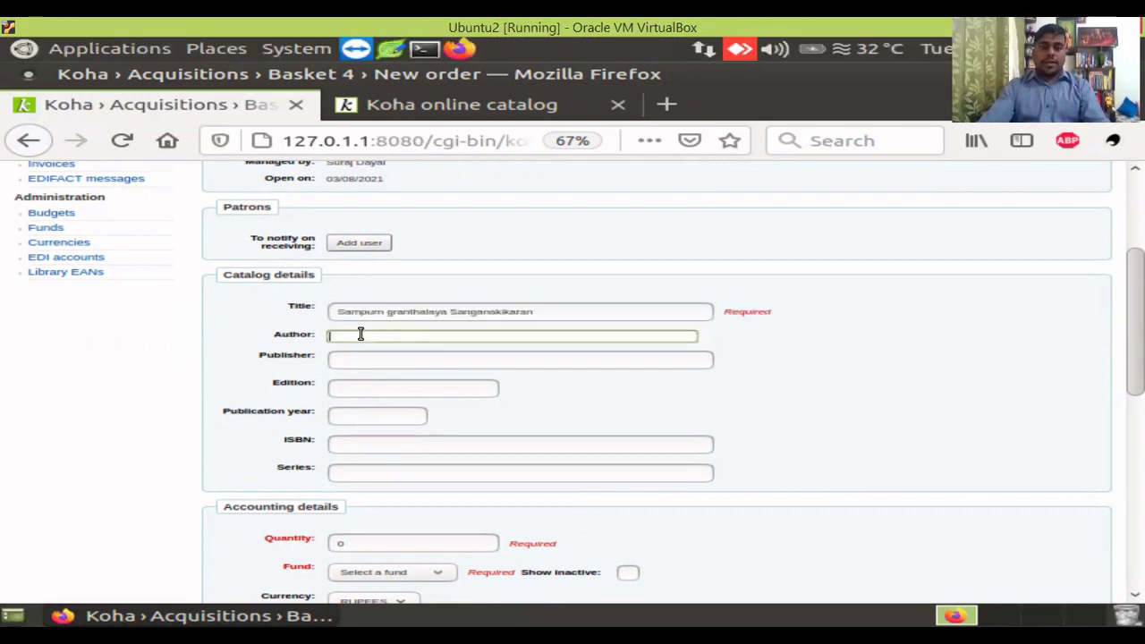
type("ksale Chetan")
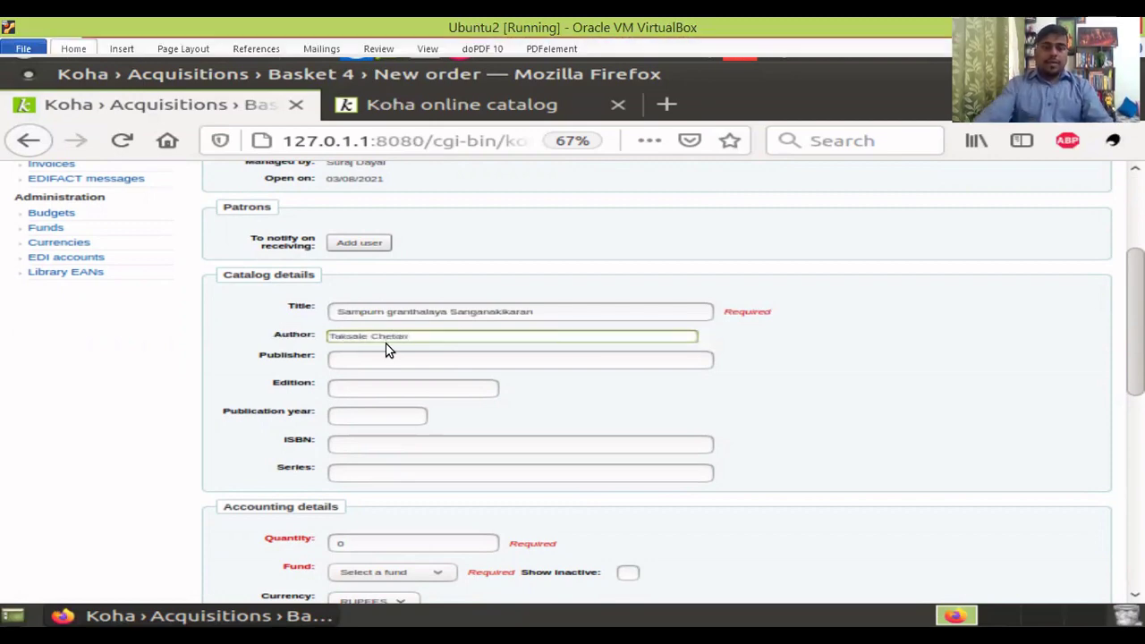
left_click(368, 362)
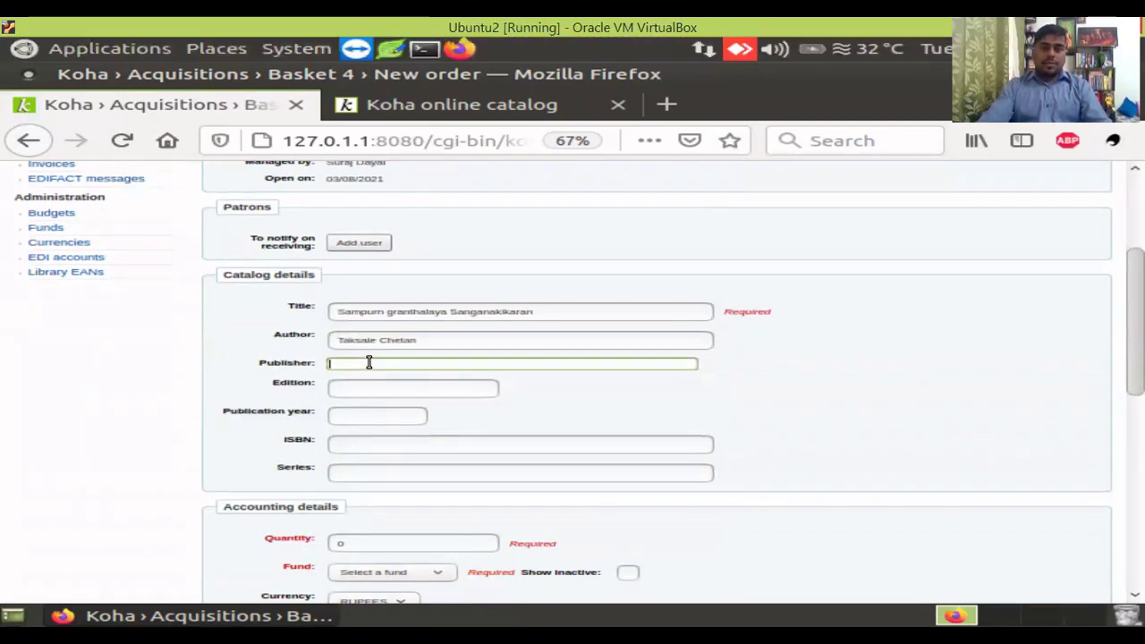
type("Succ")
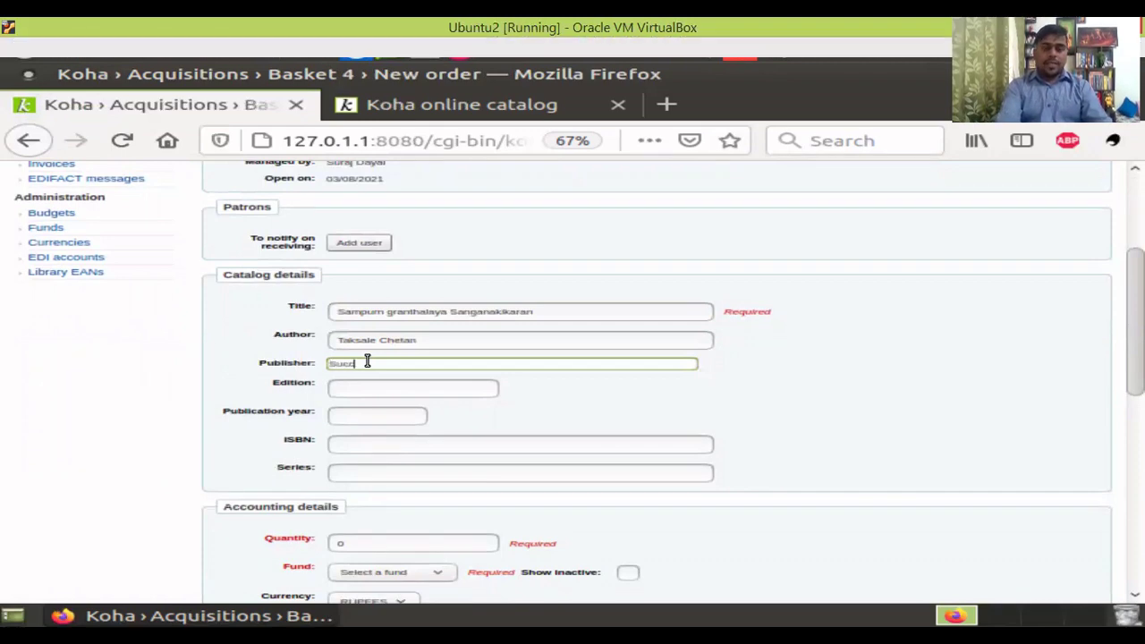
type("ess Publication")
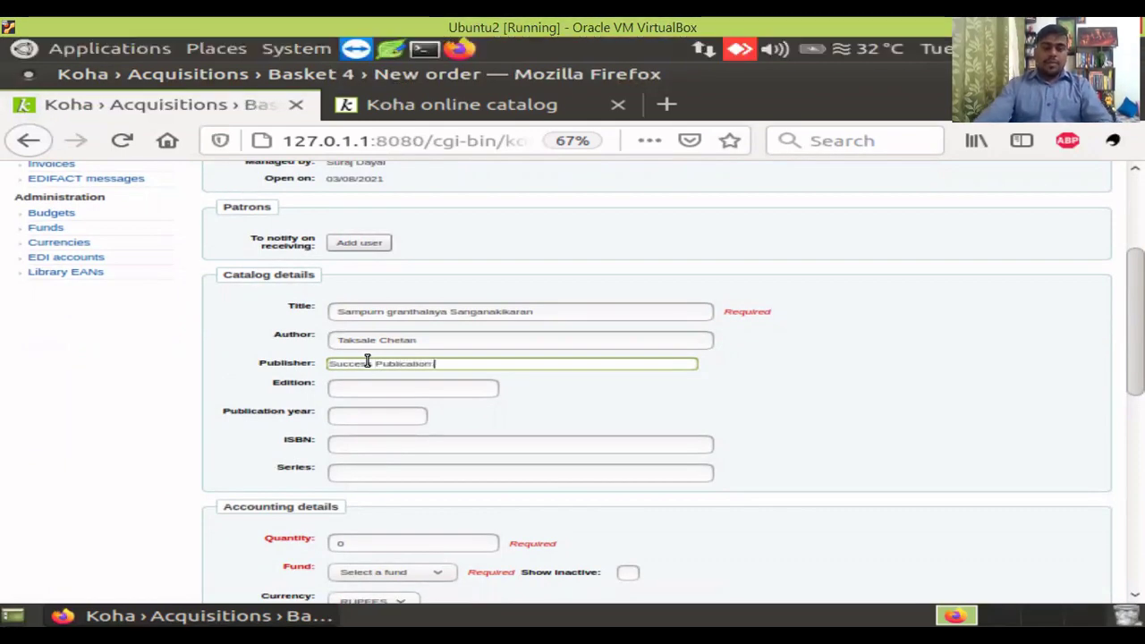
- Set the book's edition to "1st" and its publication year to 2018
left_click(365, 394)
type("1st")
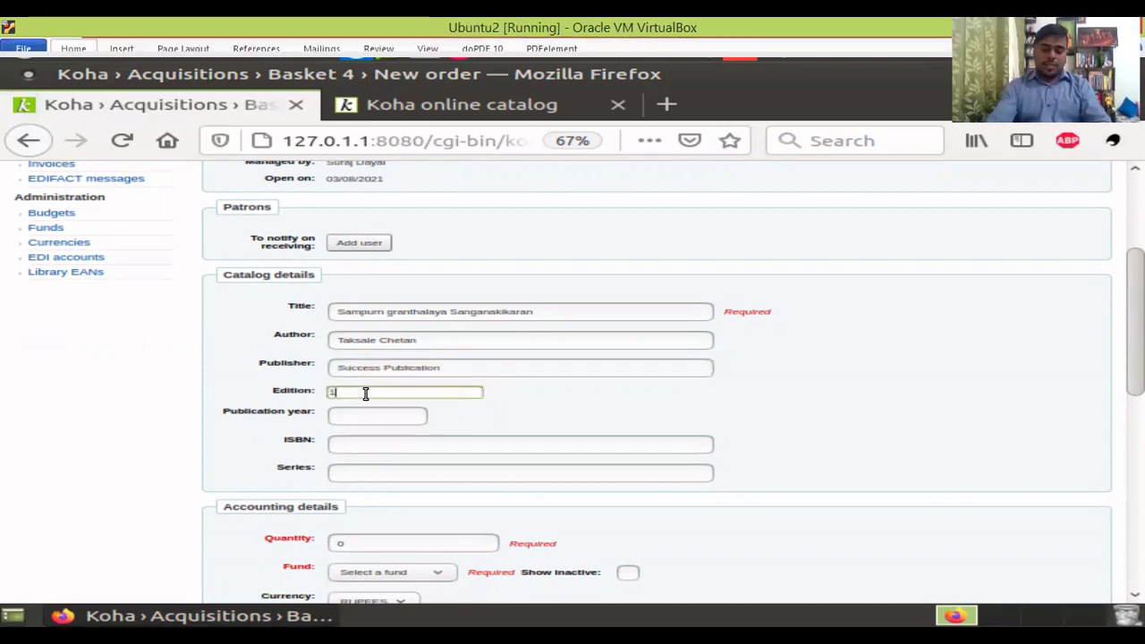
left_click(361, 420)
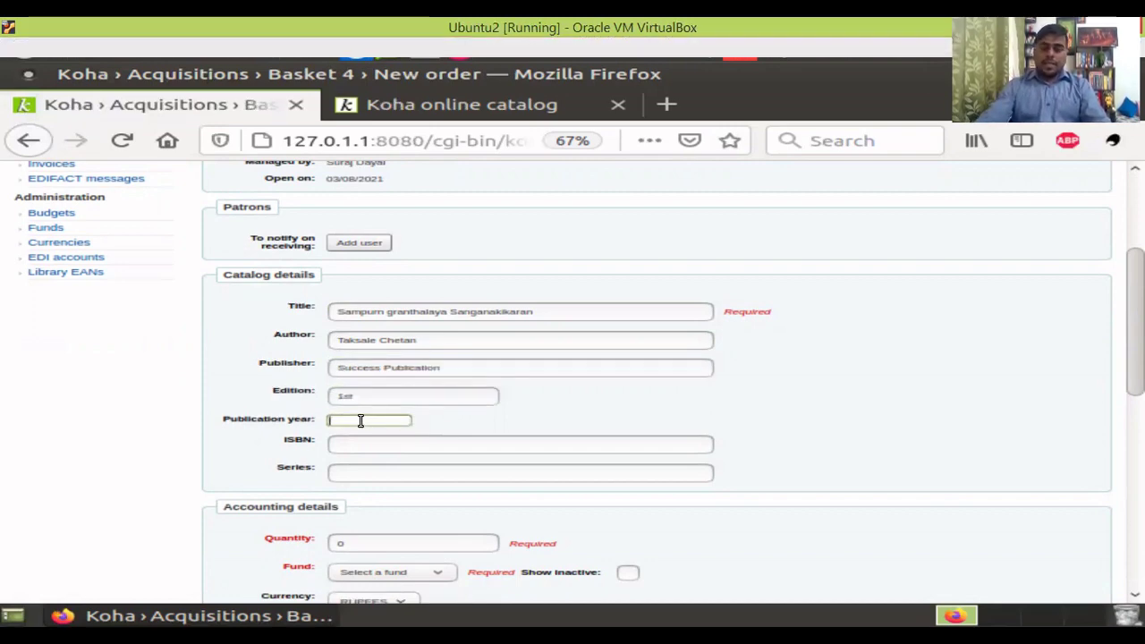
type("2018")
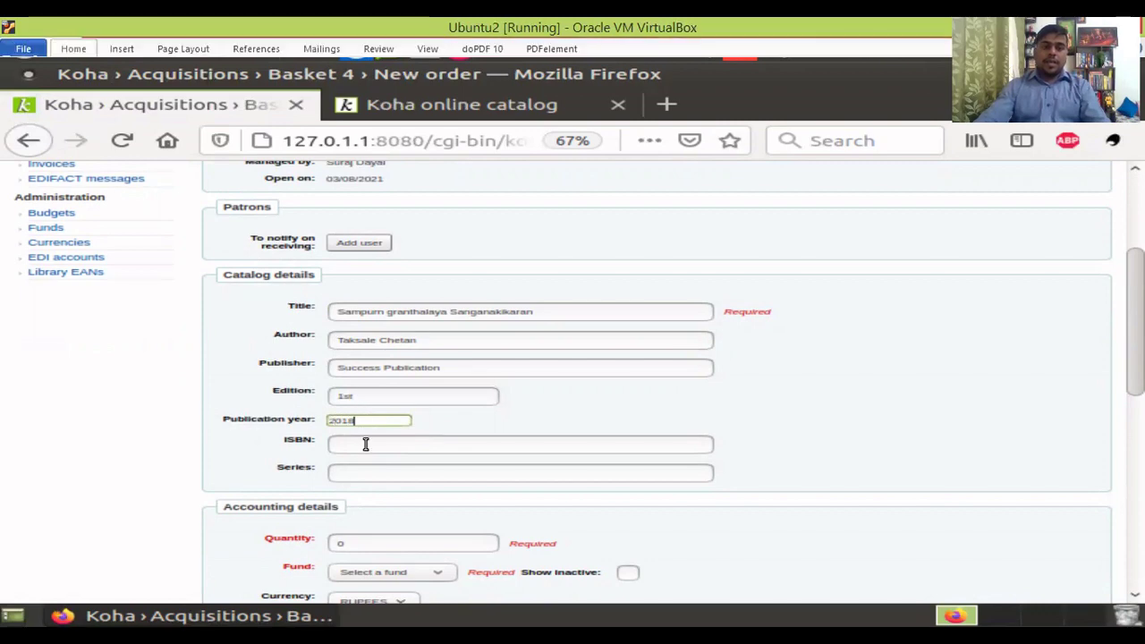
left_click(366, 444)
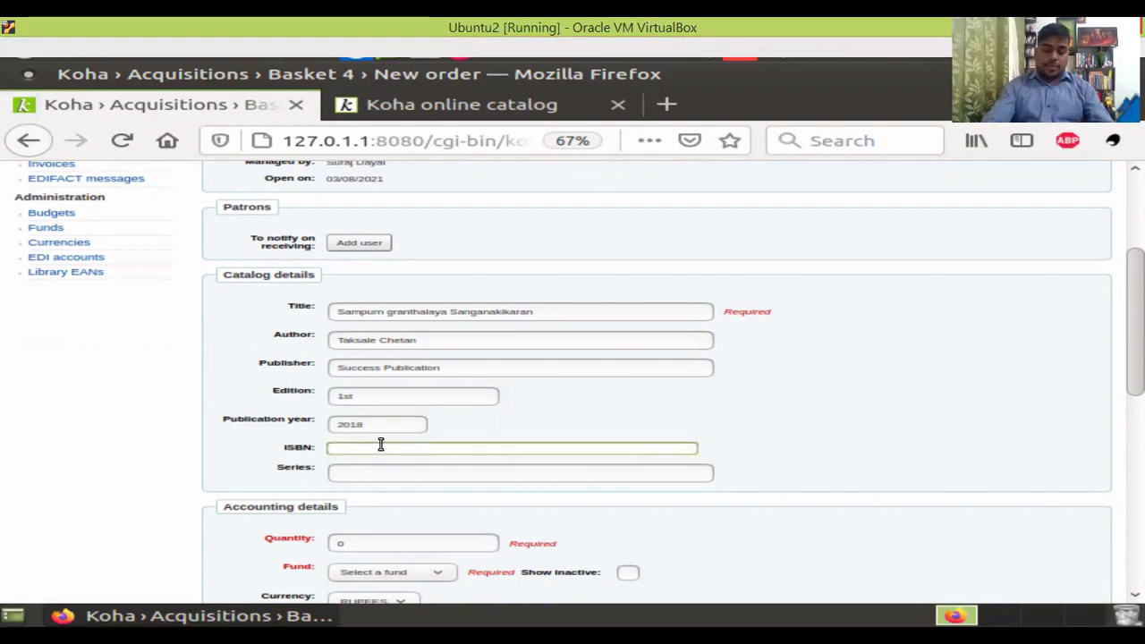
type("97")
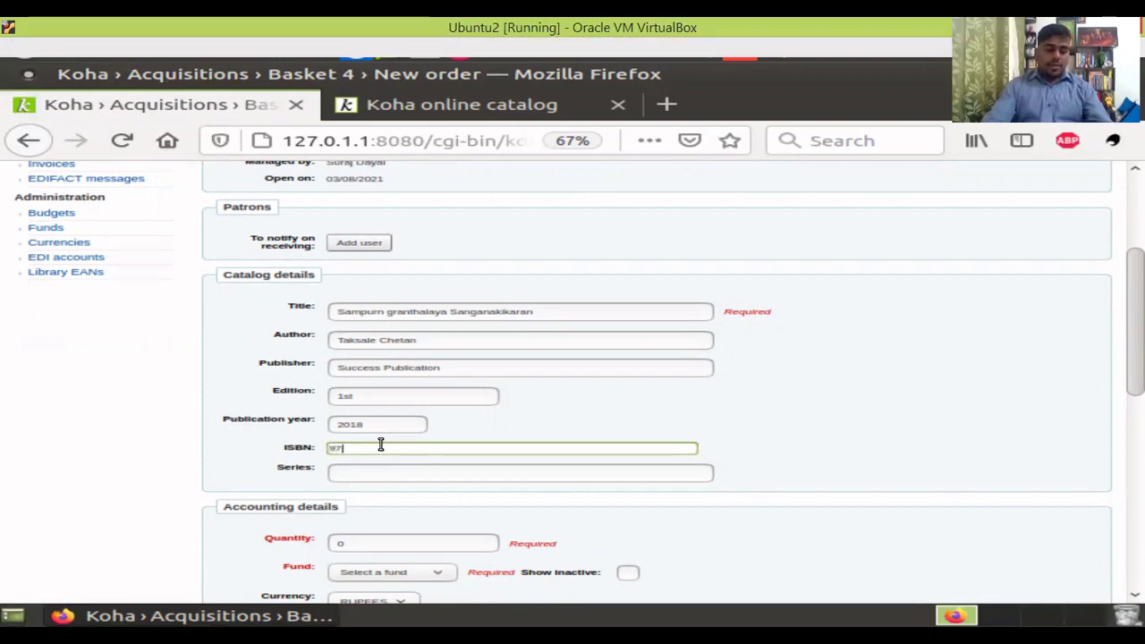
type("88")
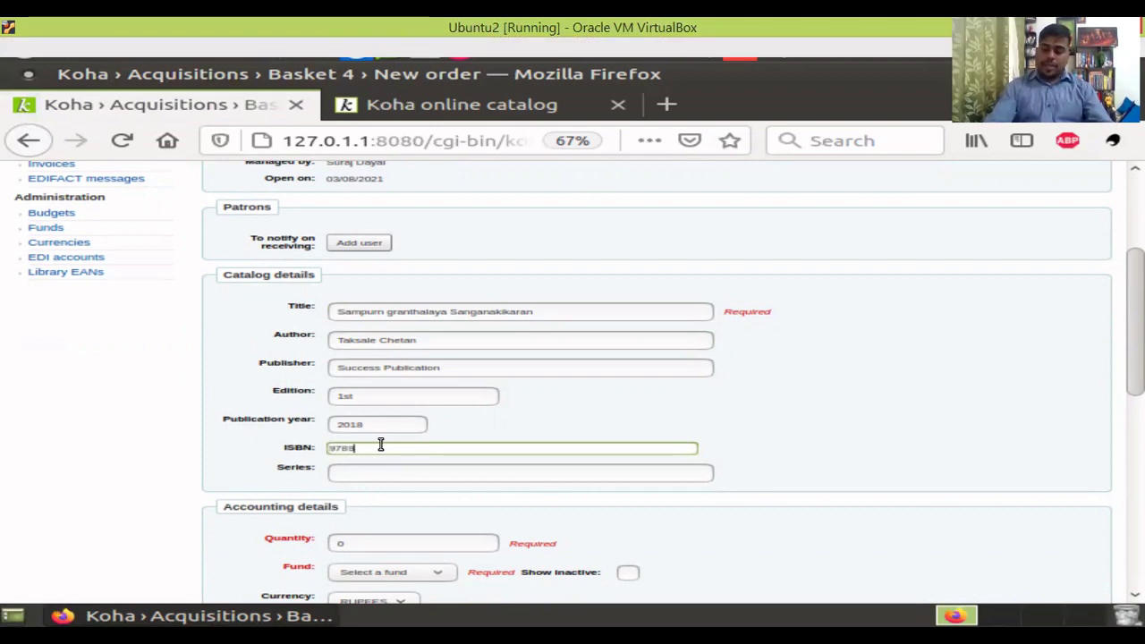
type("38")
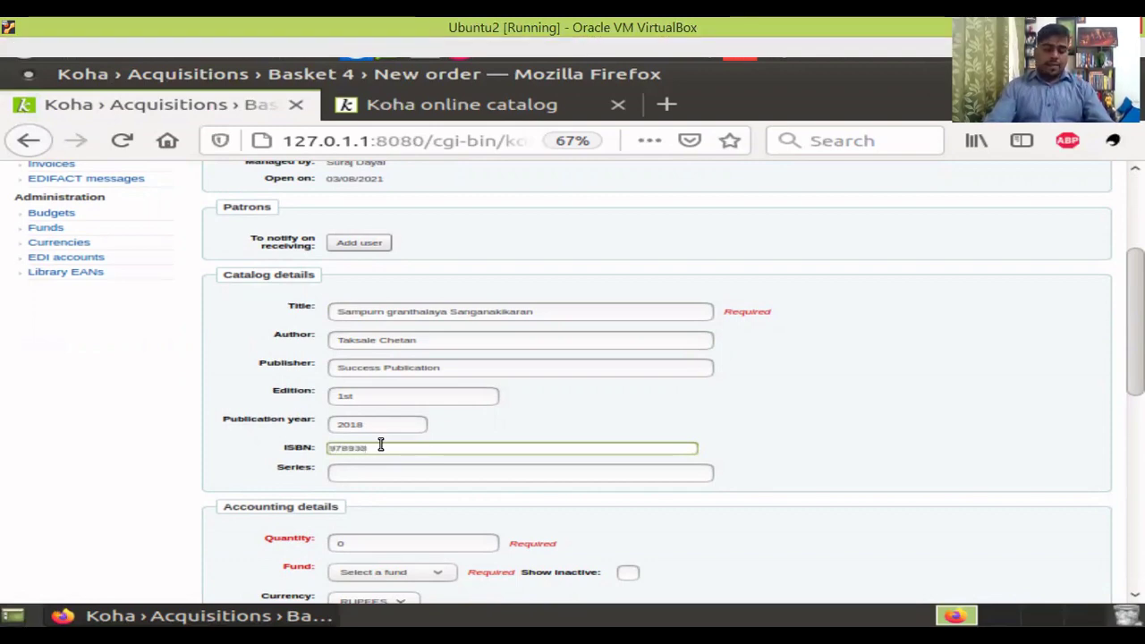
type("60")
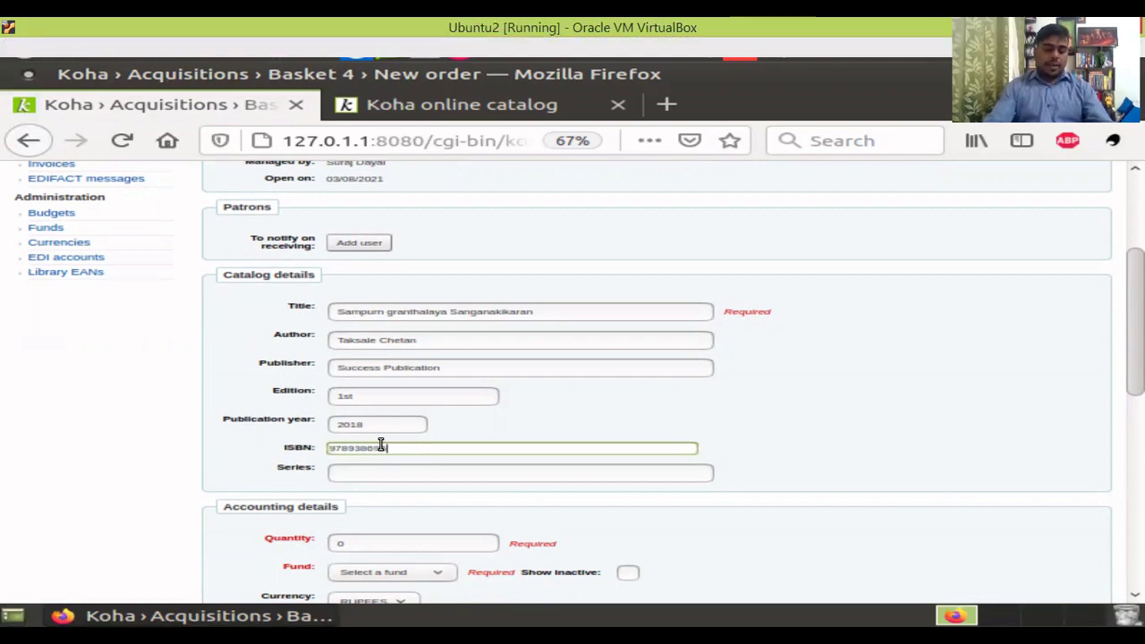
type("3")
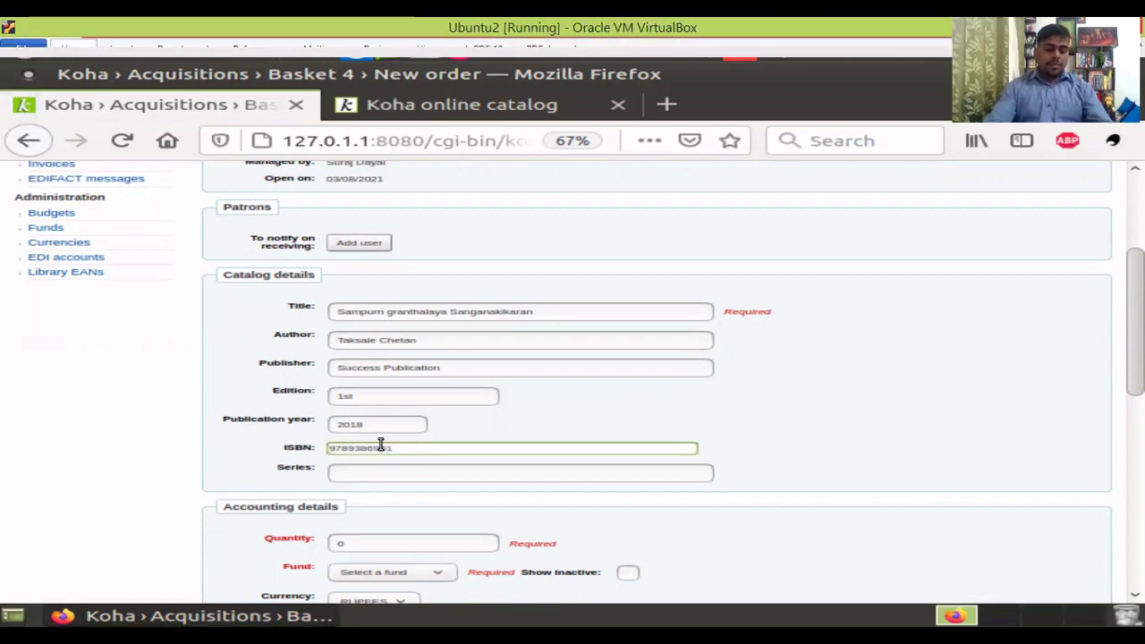
type("1144")
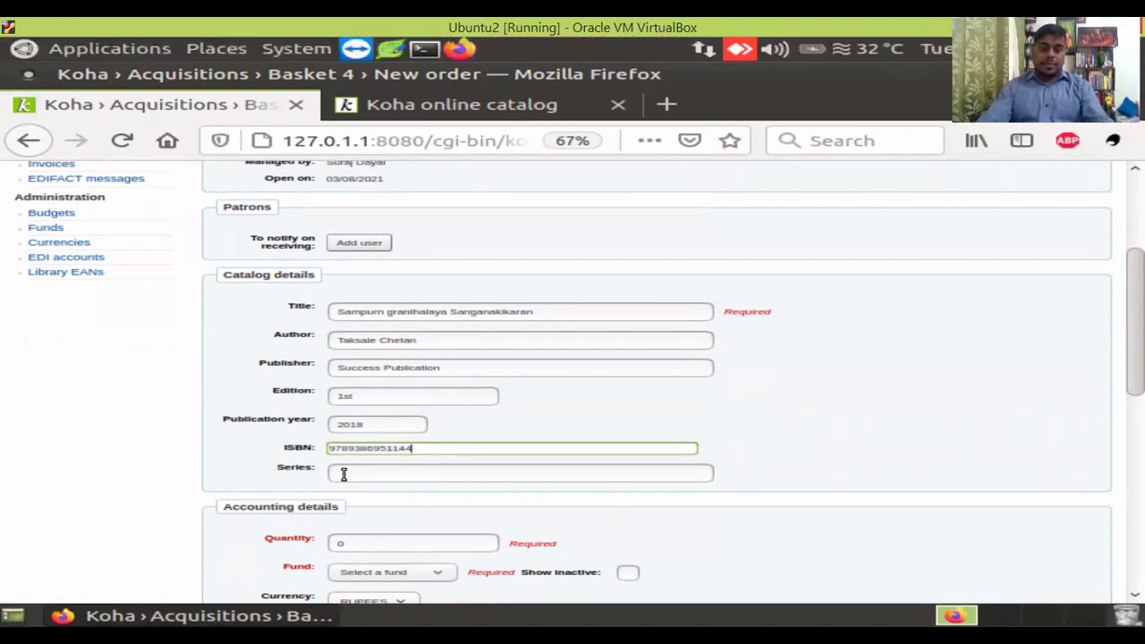
left_click(352, 474)
scroll(366, 434, "down", 2)
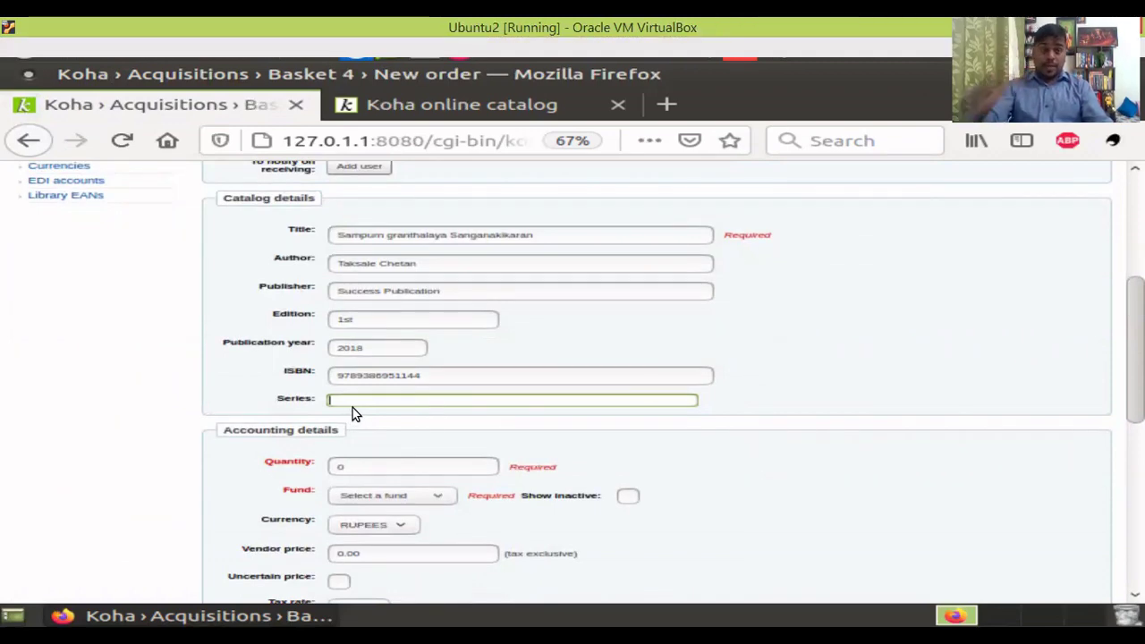
left_click_drag(277, 228, 474, 399)
- Set the order quantity to 2 and choose Reference Books as the fund in the accounting details
scroll(384, 376, "down", 2)
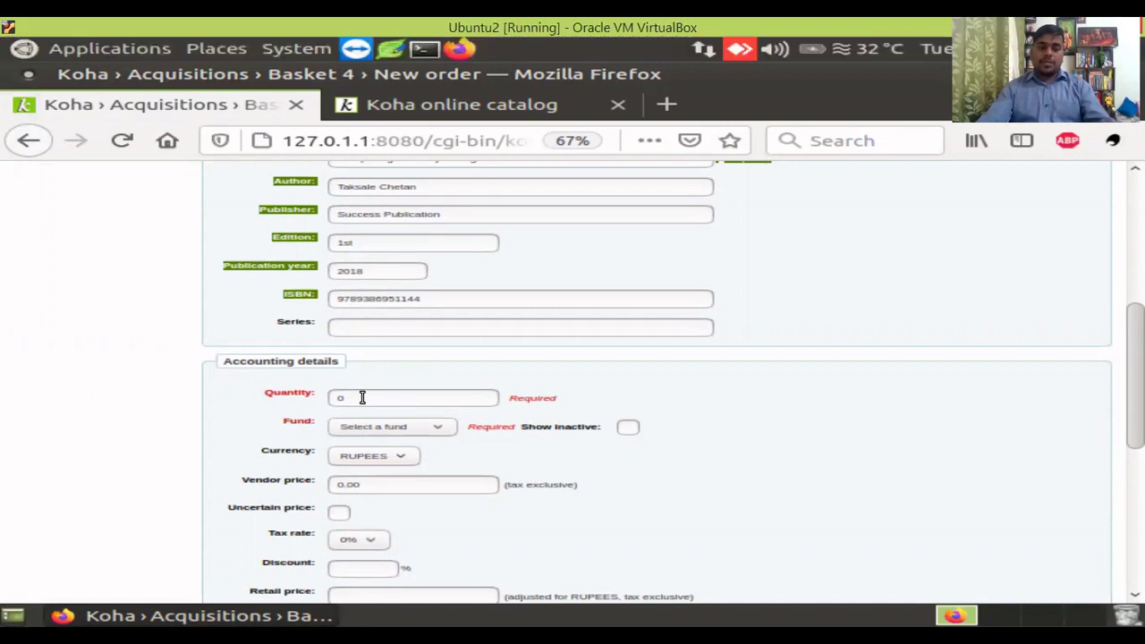
scroll(362, 397, "down", 2)
left_click(357, 318)
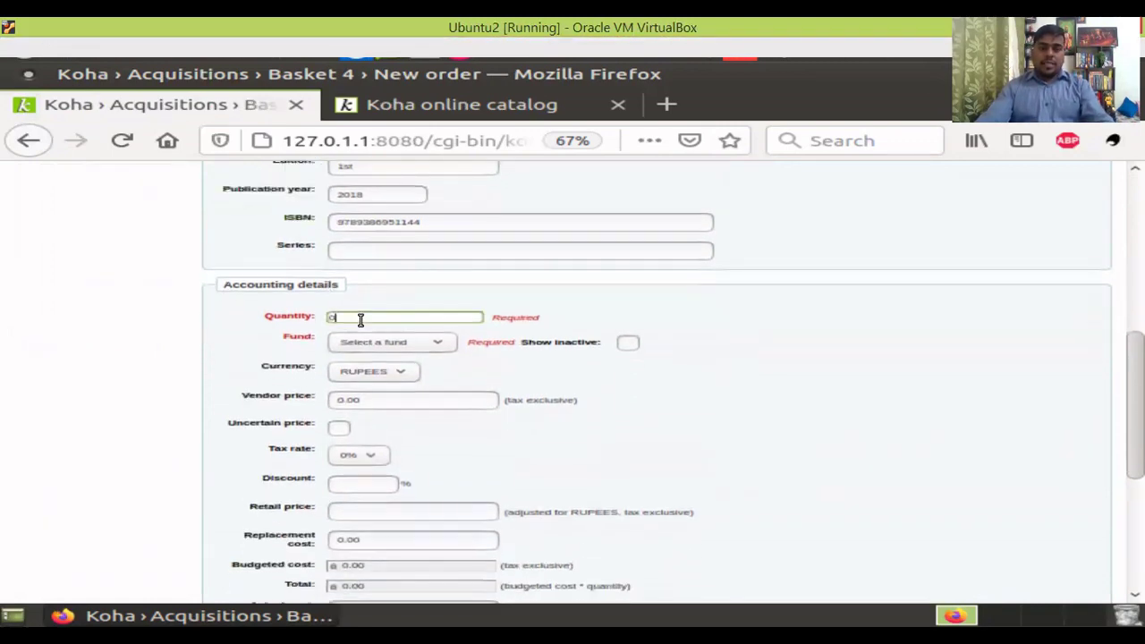
key("BackSpace")
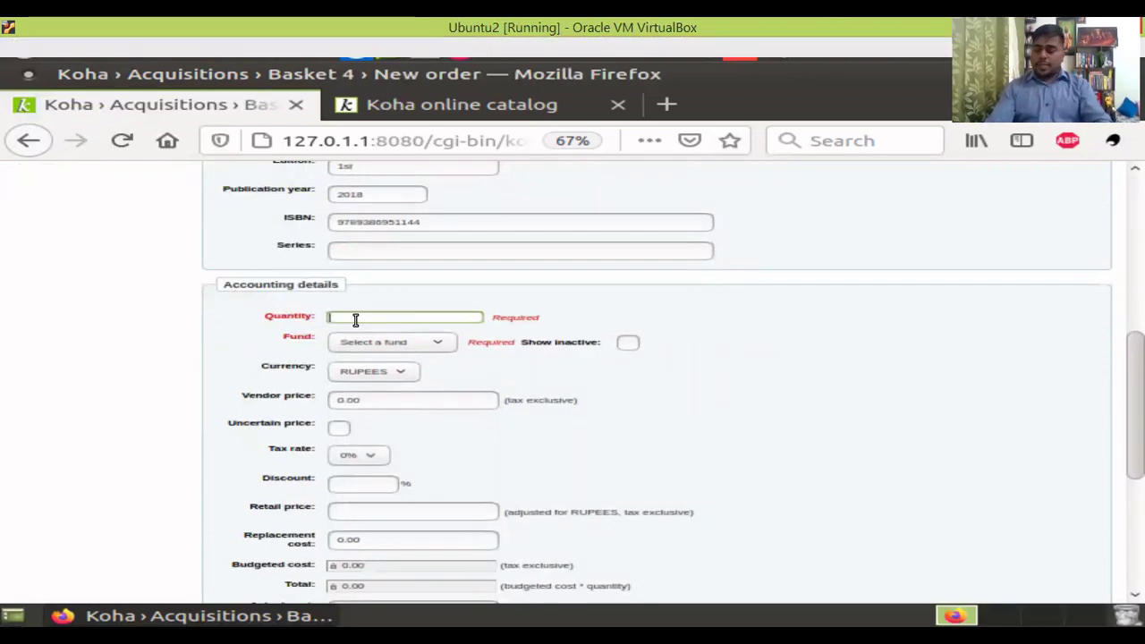
type("2")
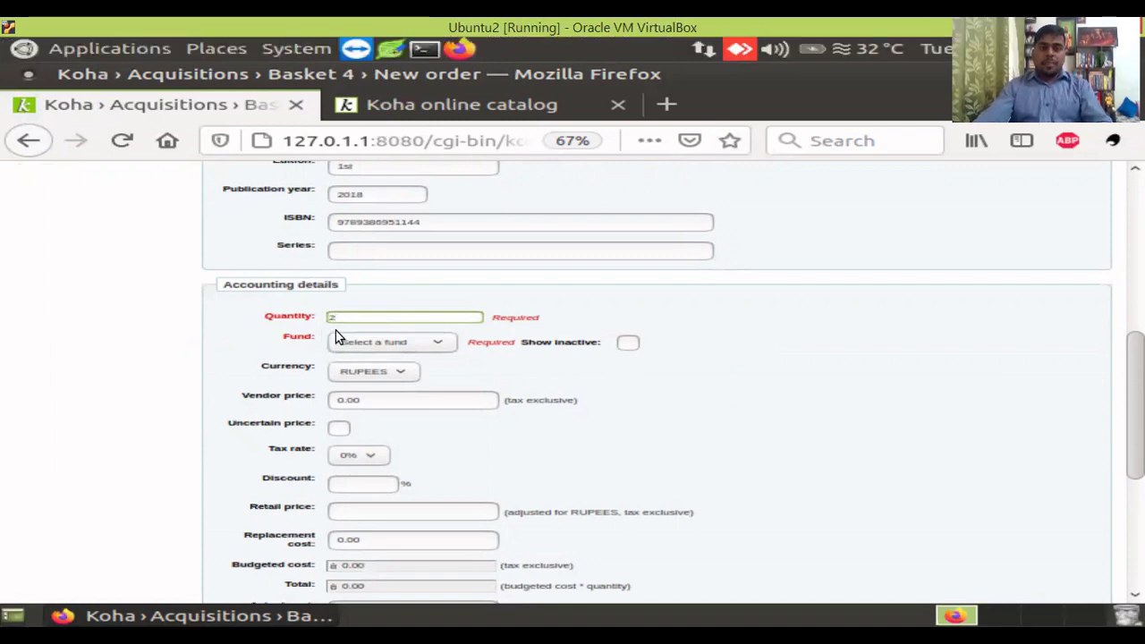
left_click(387, 345)
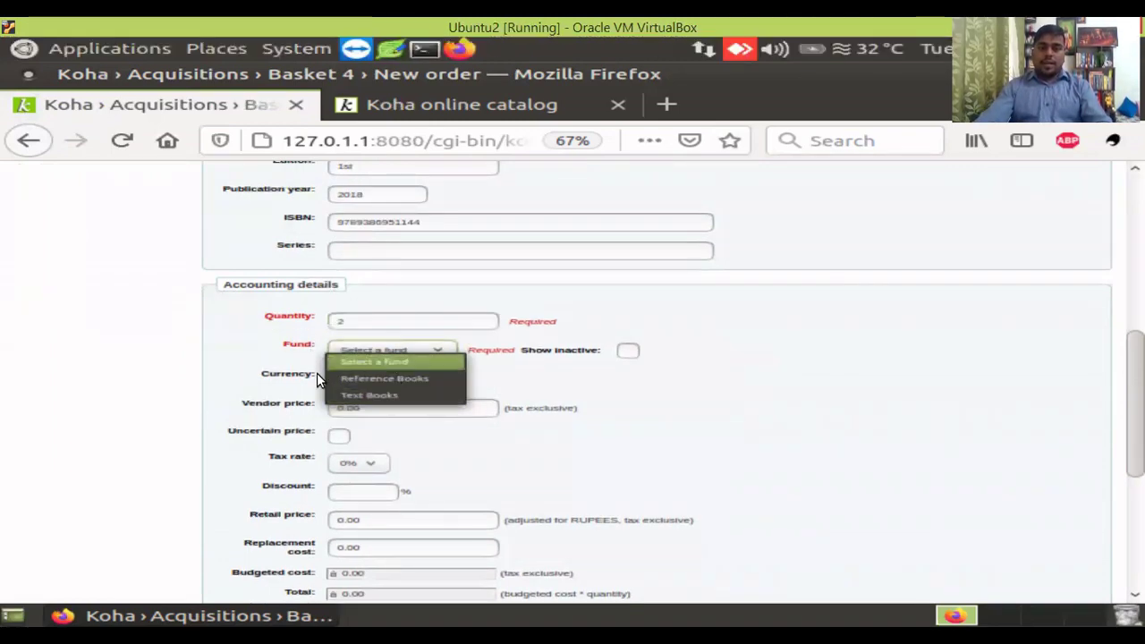
left_click(372, 380)
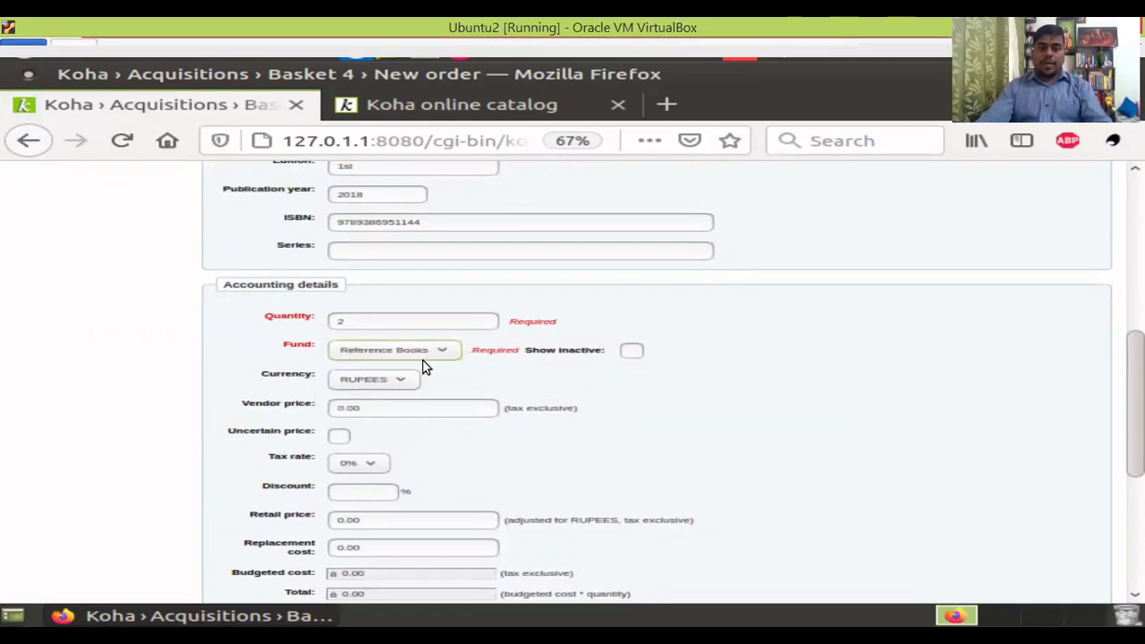
left_click(364, 356)
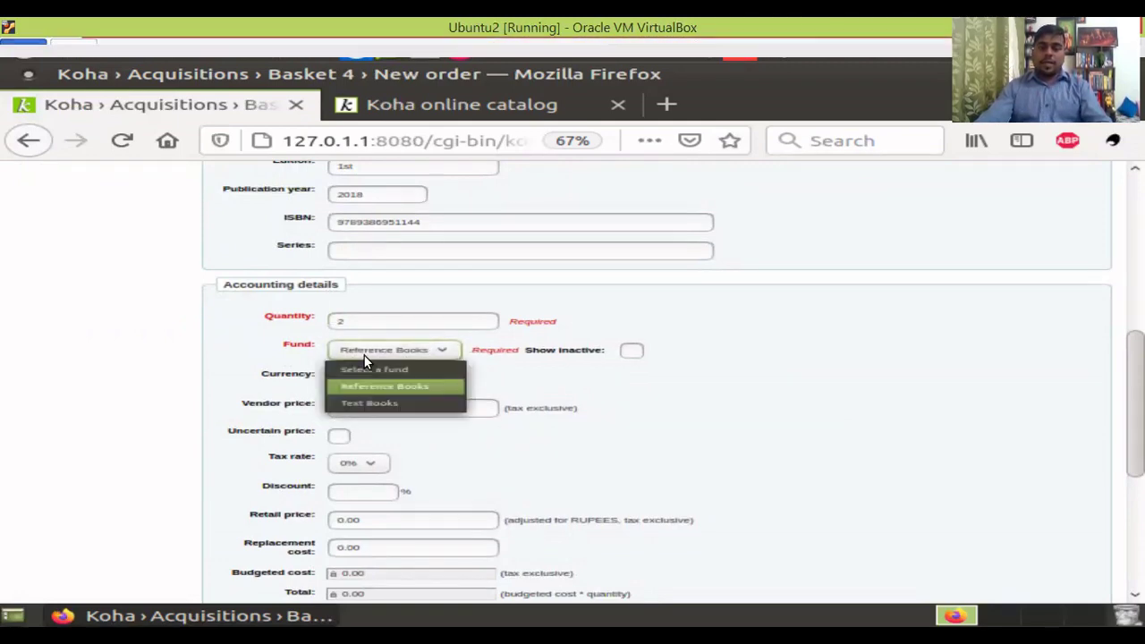
left_click(392, 387)
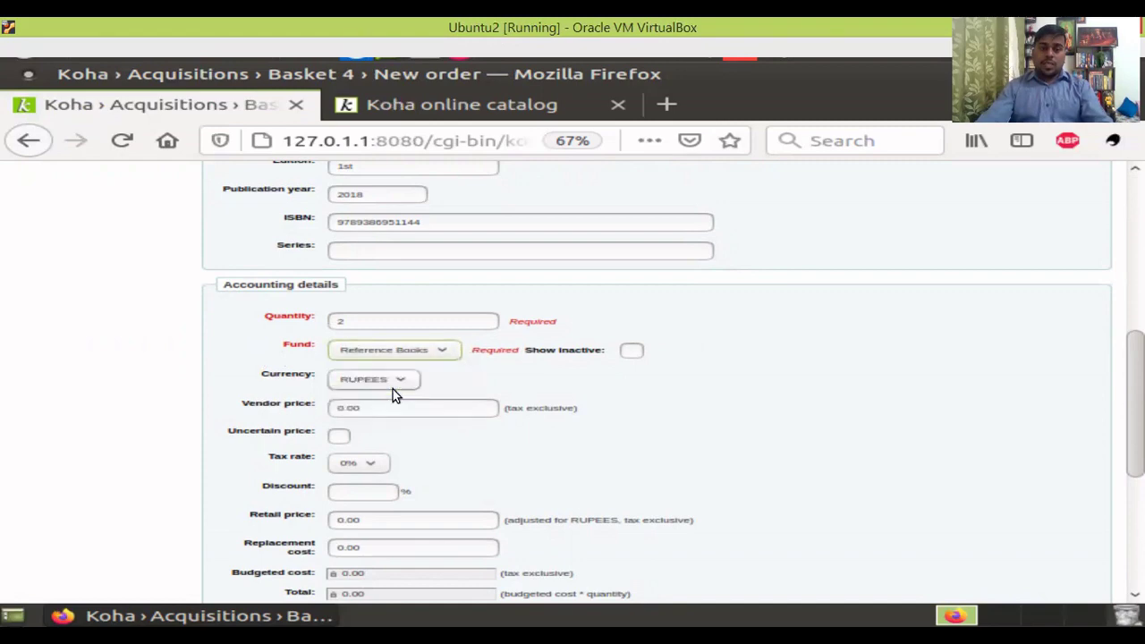
- Set the vendor price to 500, keeping RUPEES as the currency
scroll(386, 381, "down", 1)
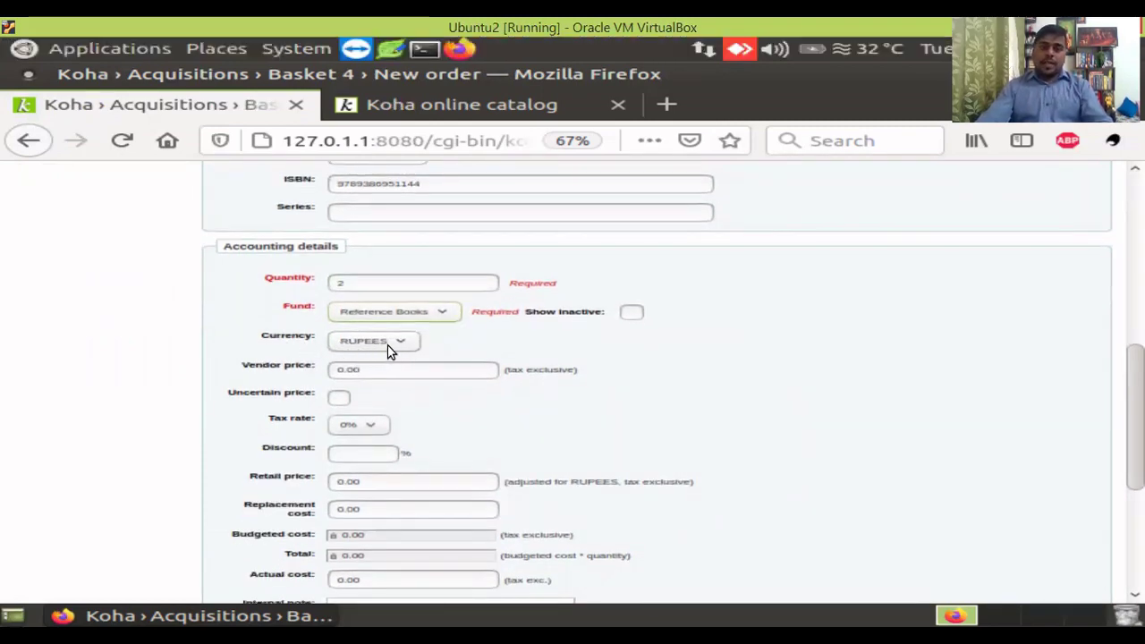
left_click(385, 369)
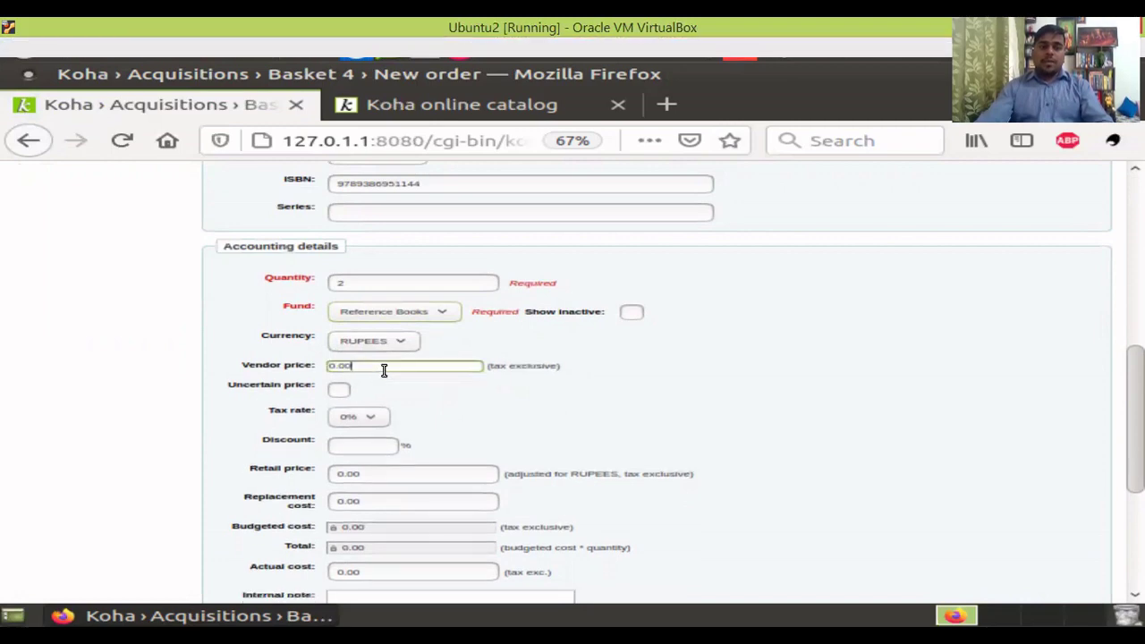
left_click_drag(383, 370, 289, 358)
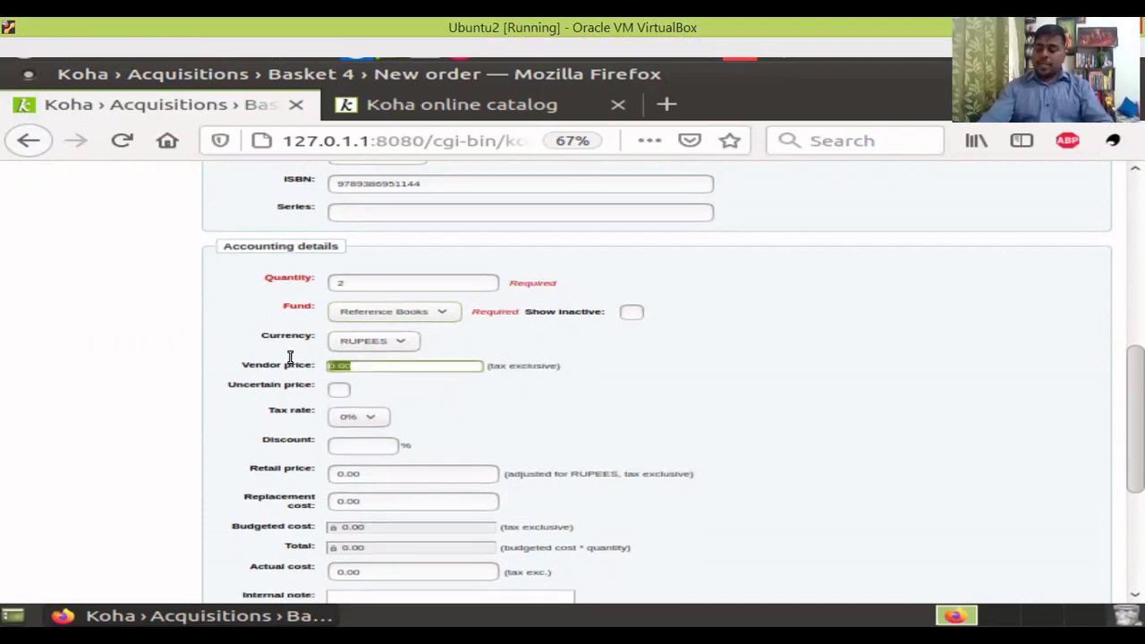
type("300")
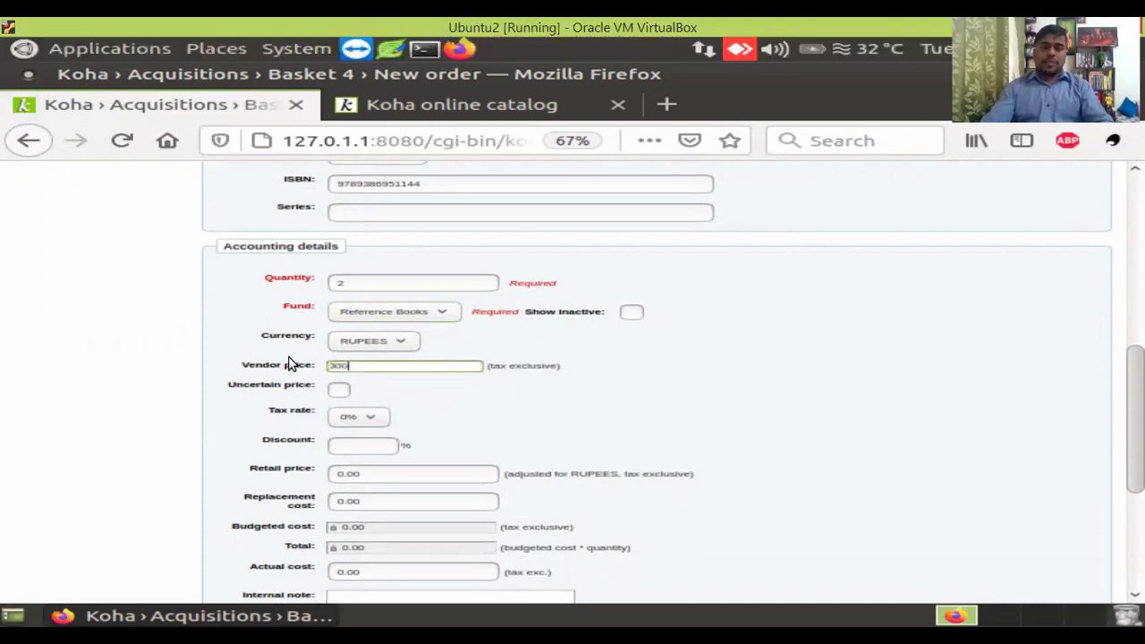
key("BackSpace")
key("BackSpace")
key("BackSpace")
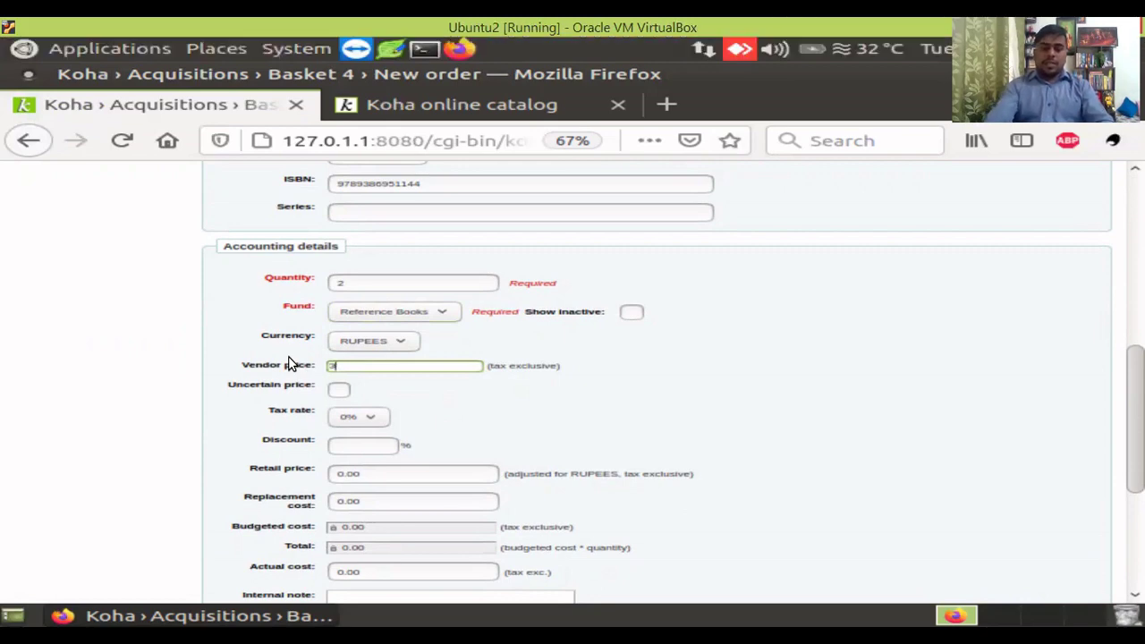
type("500")
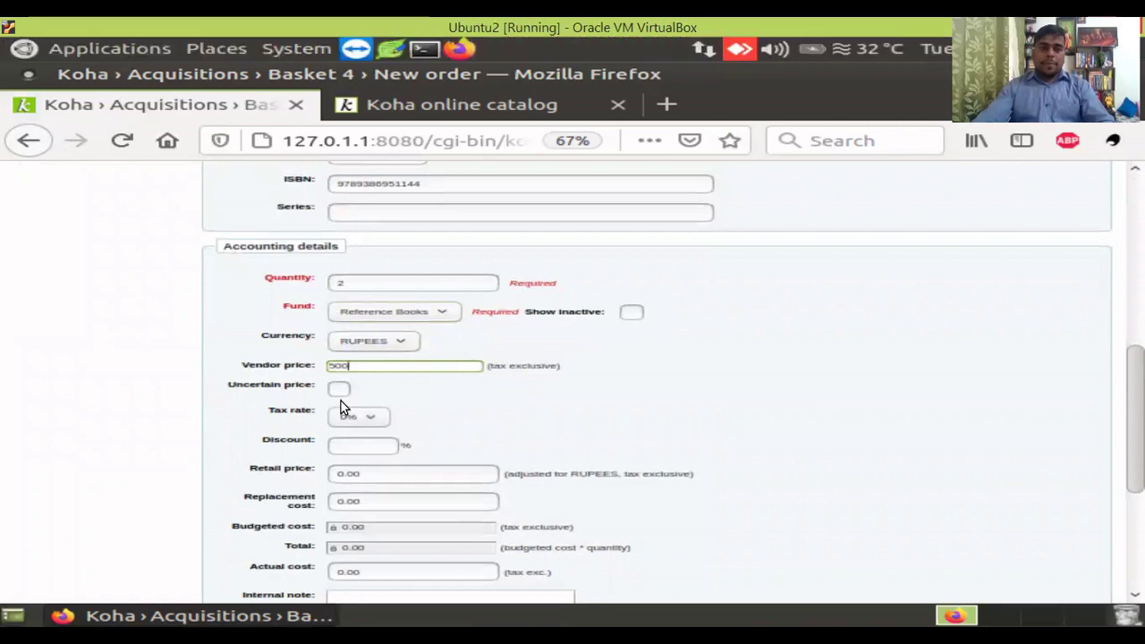
- Give the order a discount of 10 % and let the costs recalculate
scroll(354, 389, "down", 2)
left_click(338, 370)
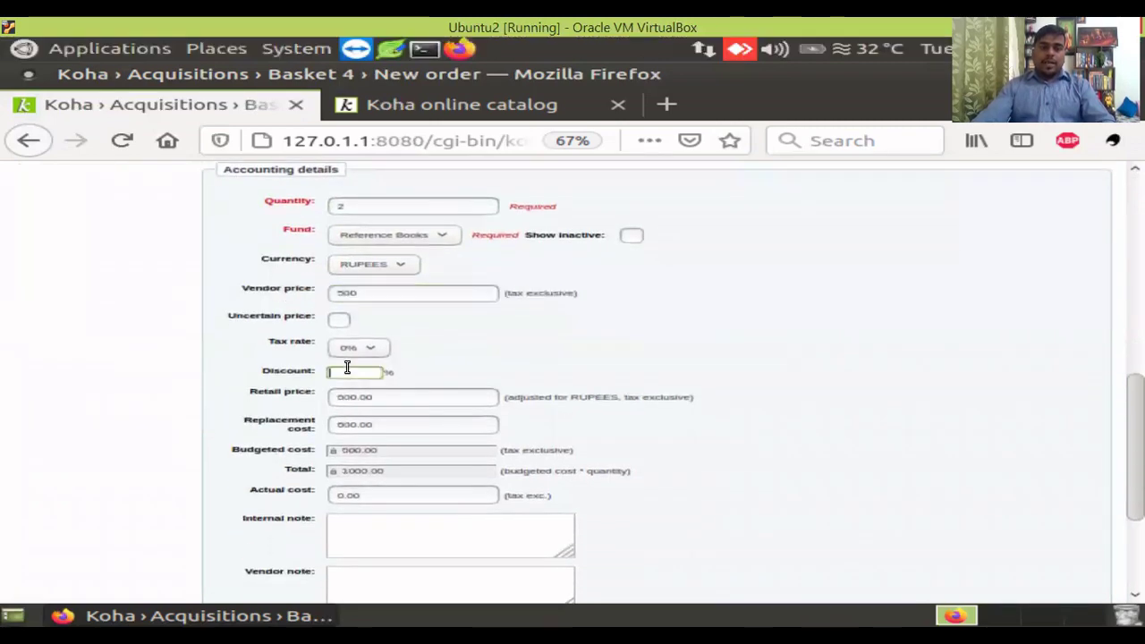
type("10")
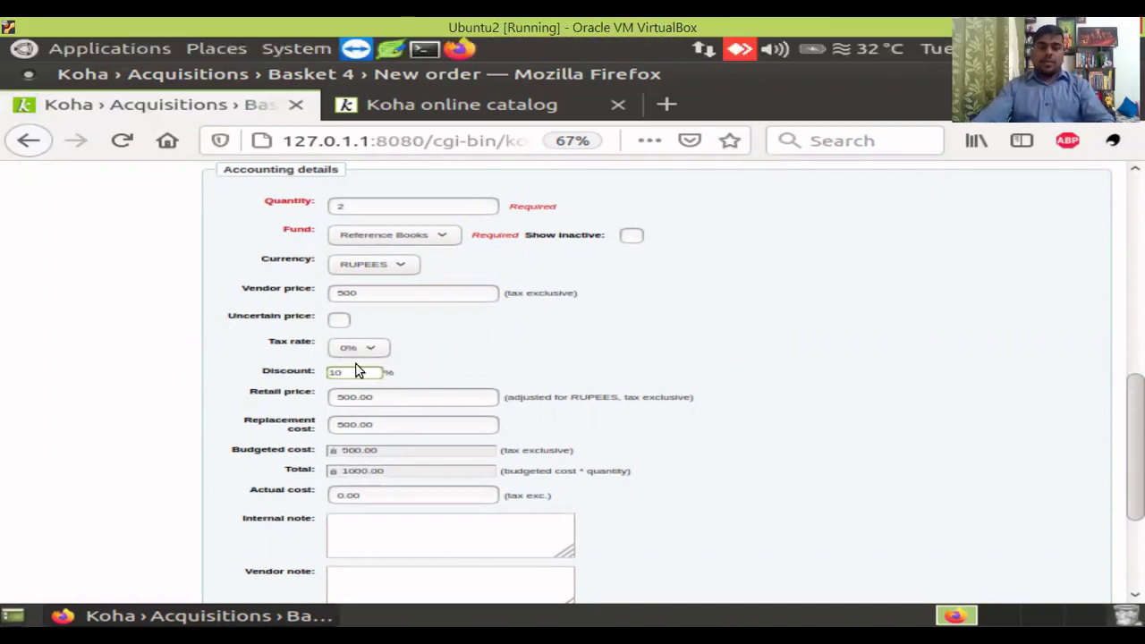
scroll(379, 377, "down", 2)
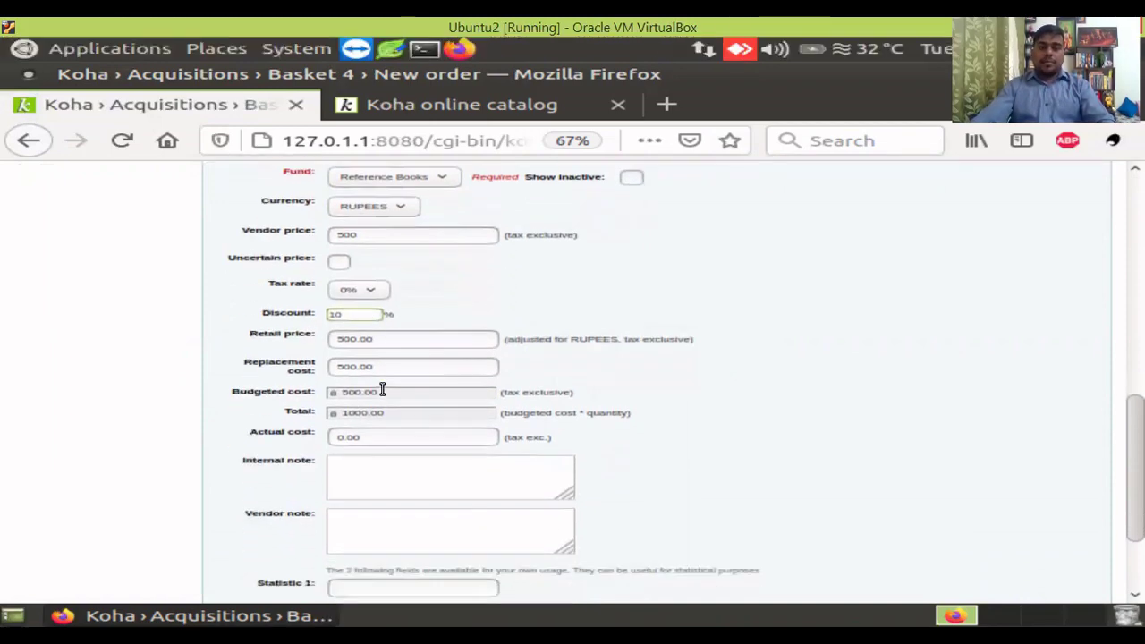
left_click(389, 322)
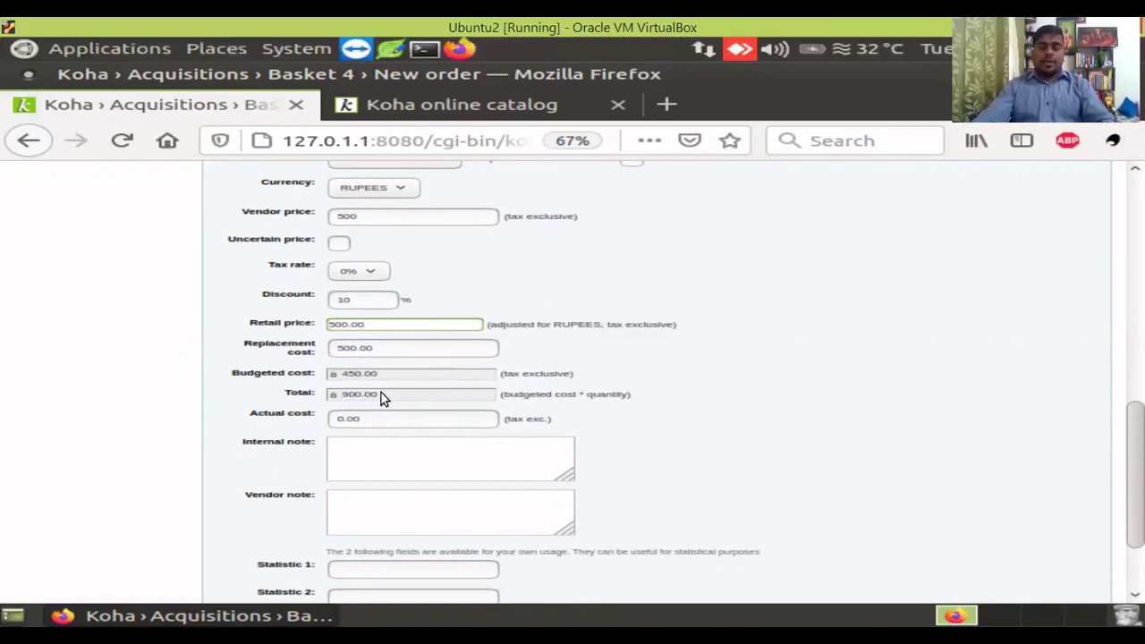
- Set the order's actual cost to 450, matching the budgeted cost
left_click(373, 419)
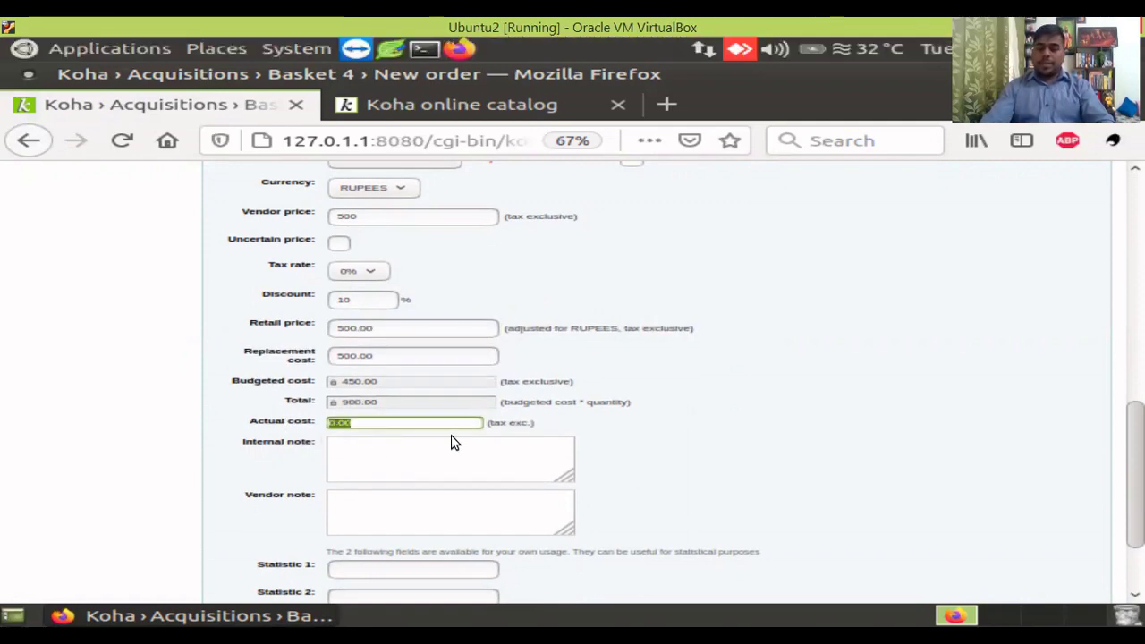
type("450")
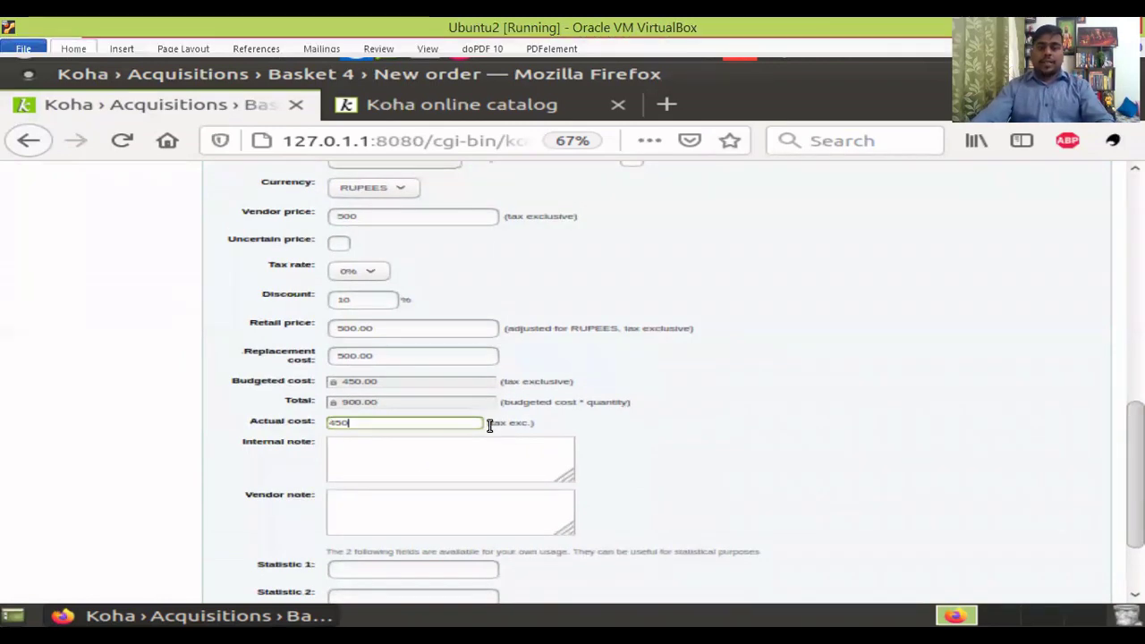
left_click_drag(489, 426, 560, 434)
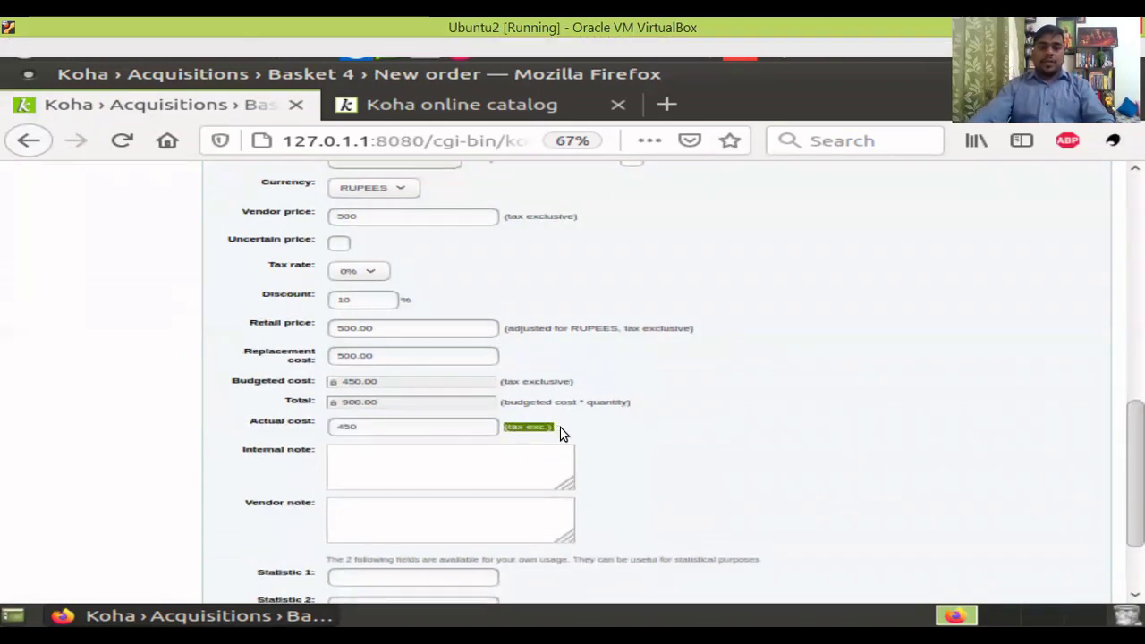
left_click(375, 431)
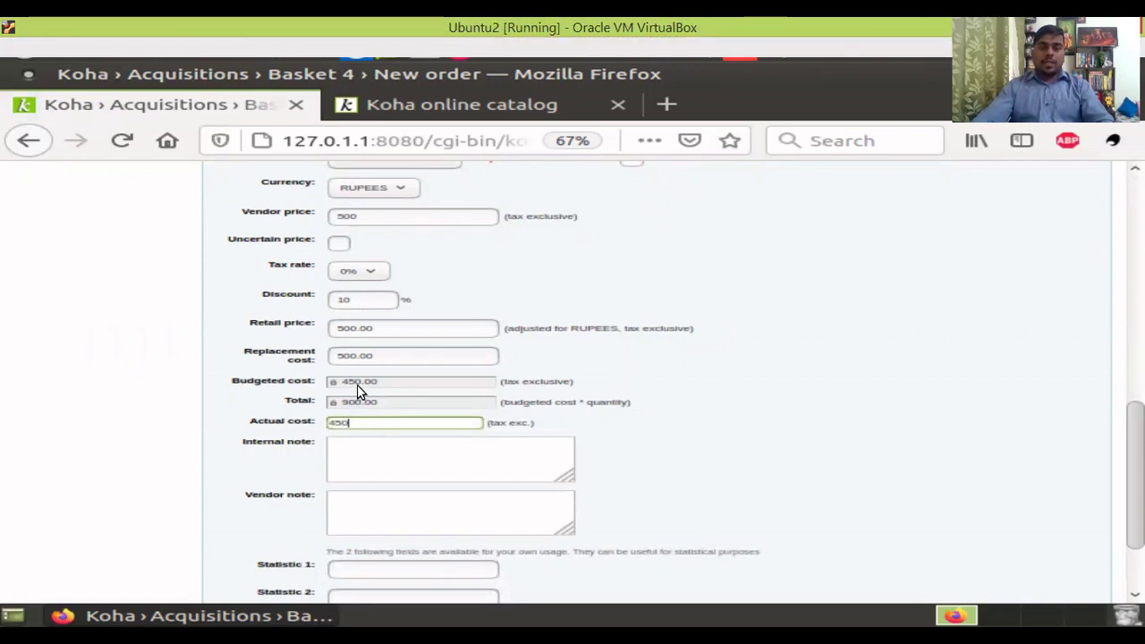
scroll(388, 439, "down", 3)
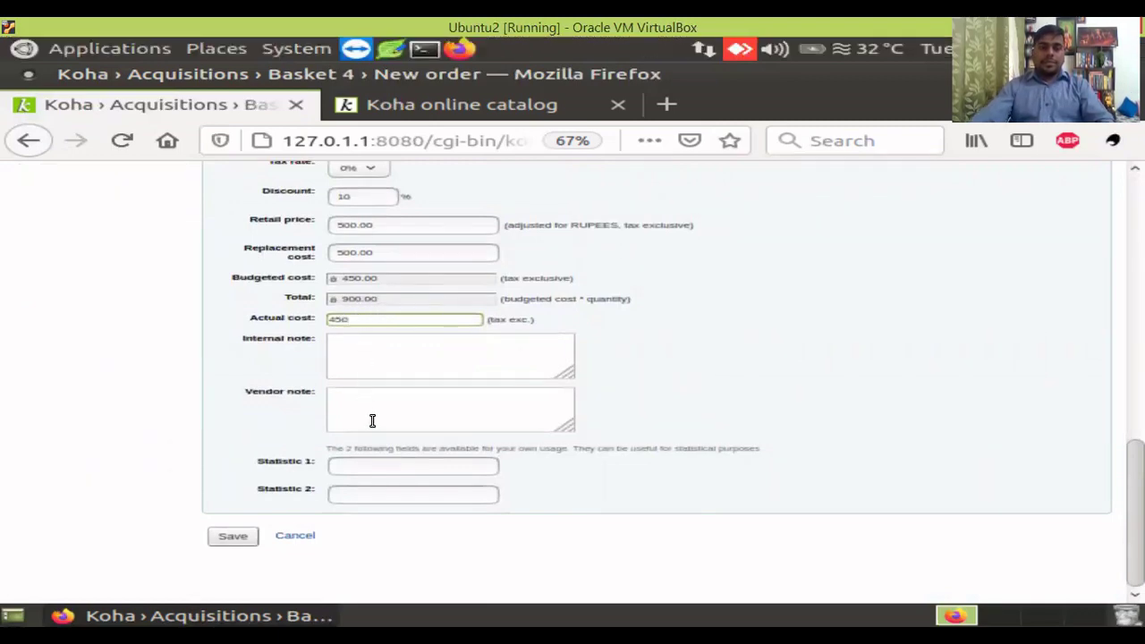
- Review the new order's catalog and accounting details, from title and ISBN through quantity, fund, vendor price, discount and costs
scroll(367, 381, "up", 2)
scroll(365, 287, "up", 4)
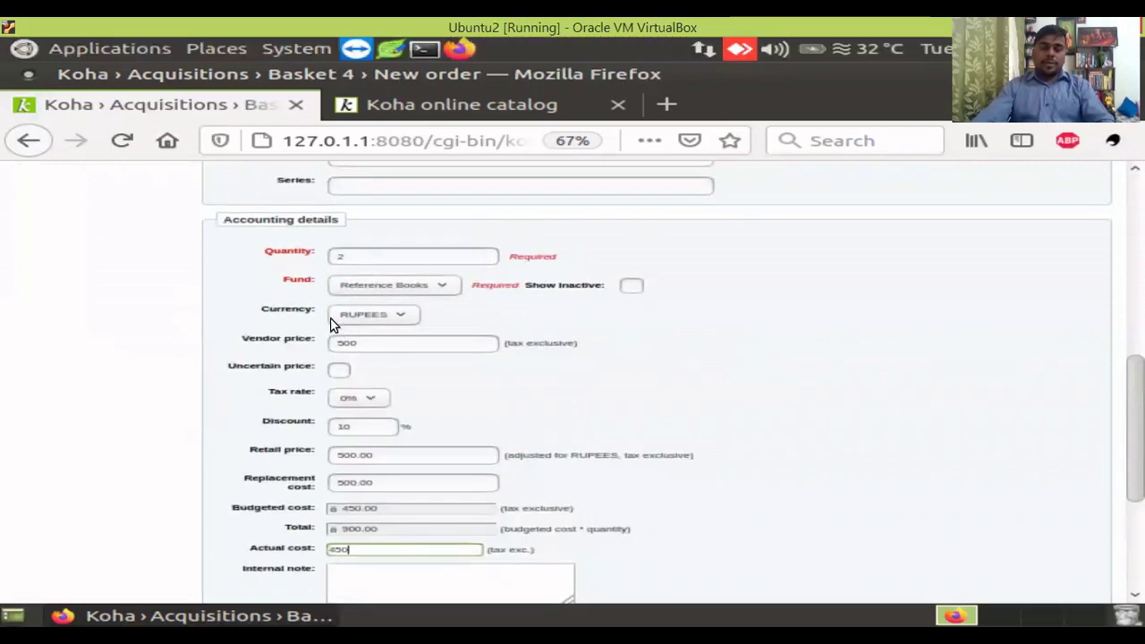
scroll(290, 261, "up", 9)
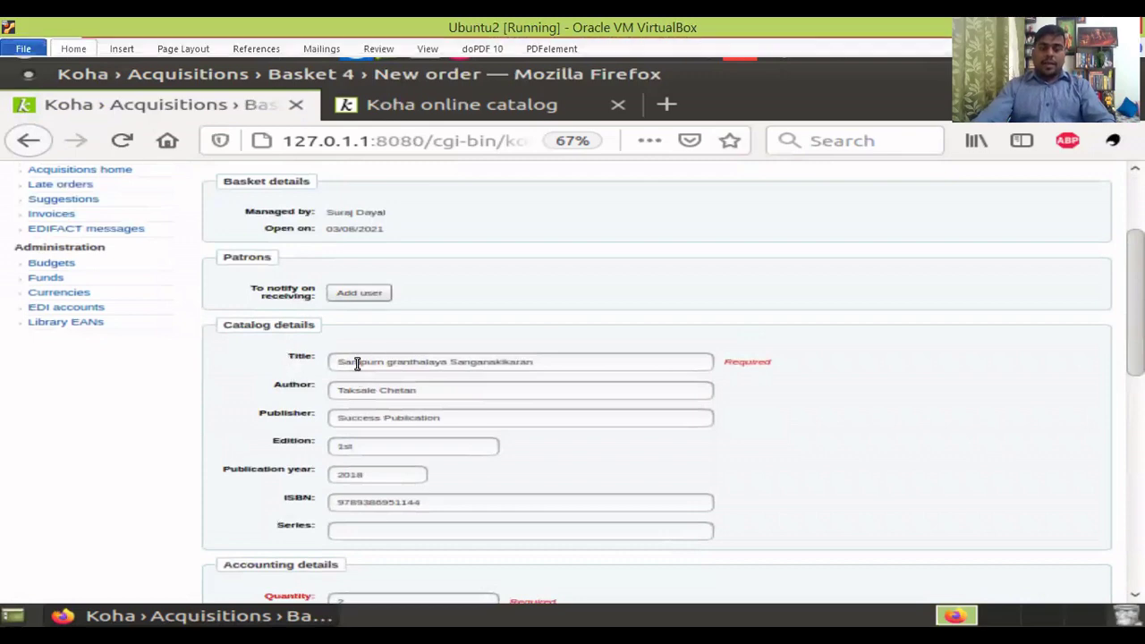
scroll(345, 366, "down", 2)
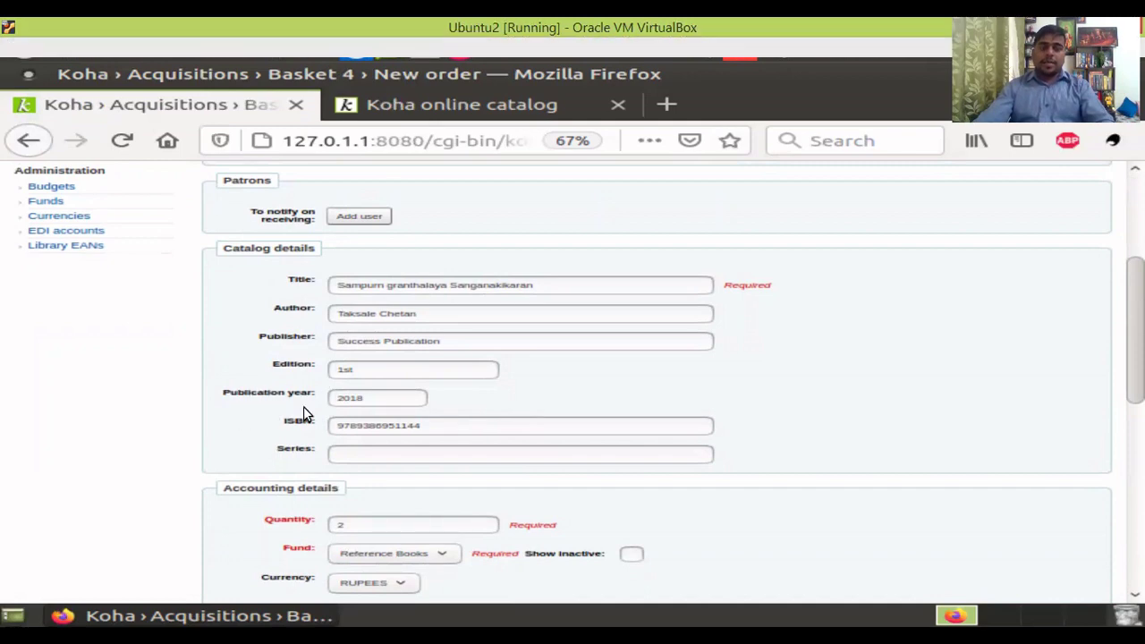
scroll(309, 453, "down", 2)
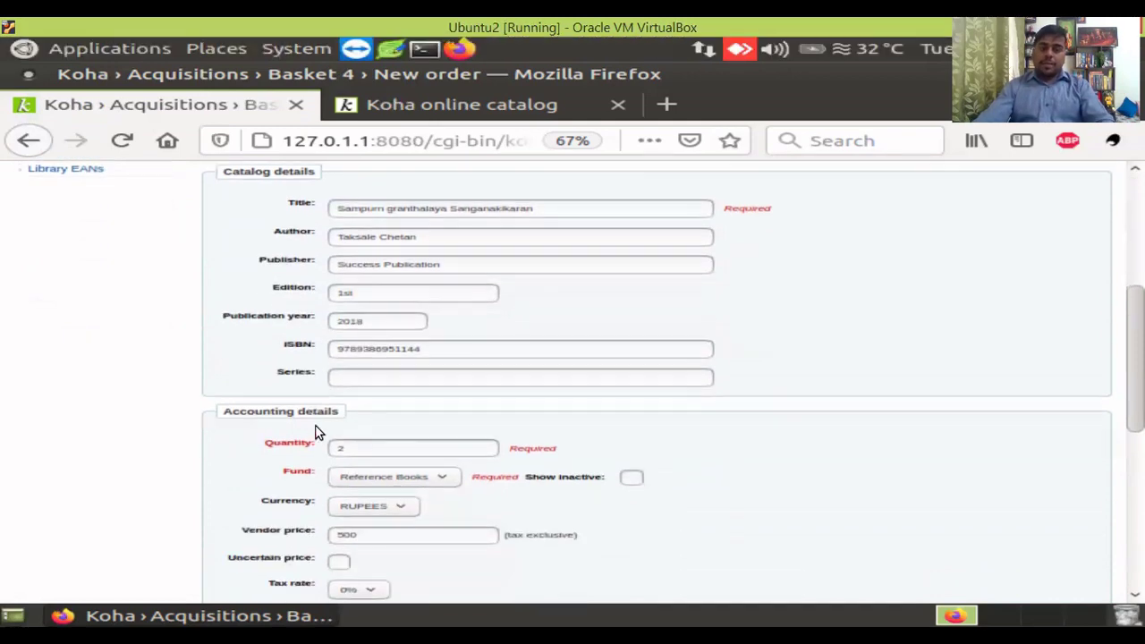
scroll(313, 438, "down", 2)
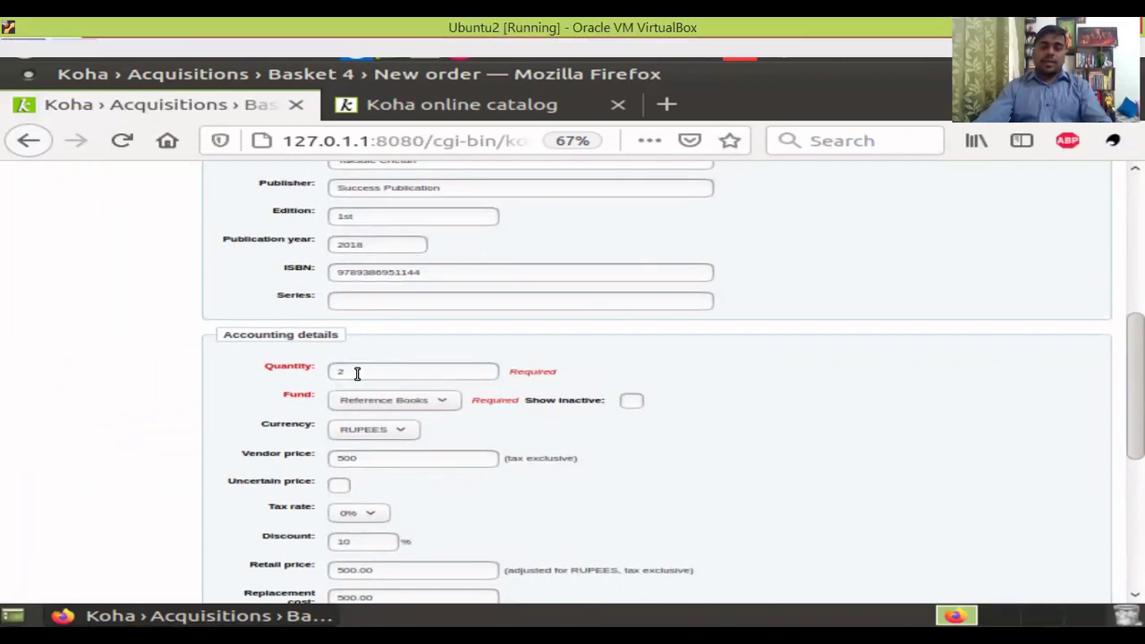
left_click(372, 402)
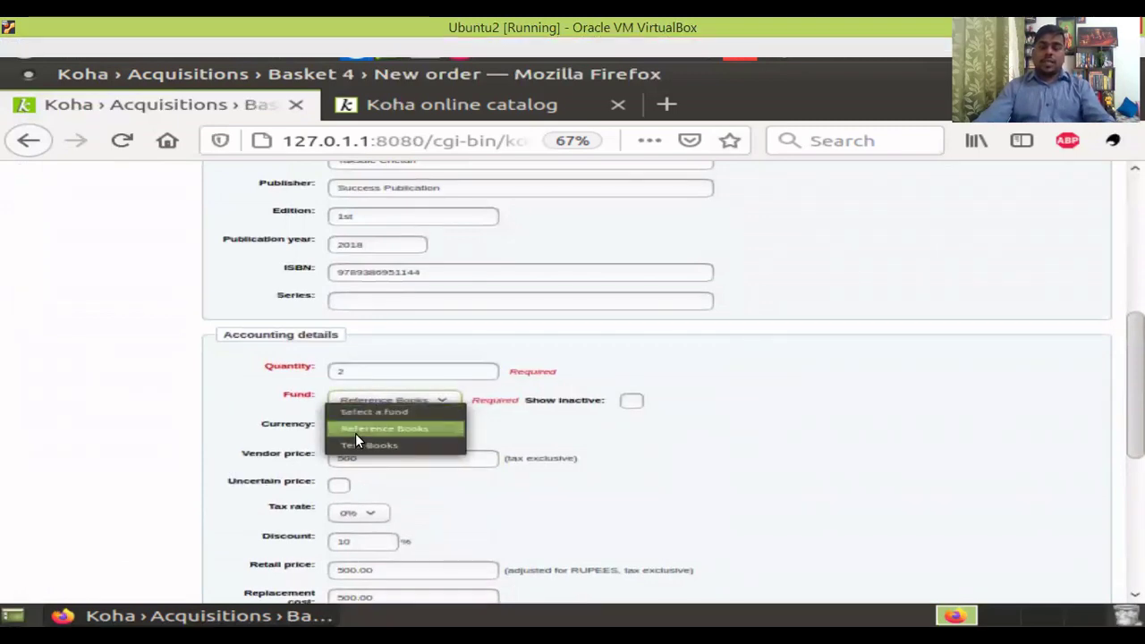
left_click(355, 433)
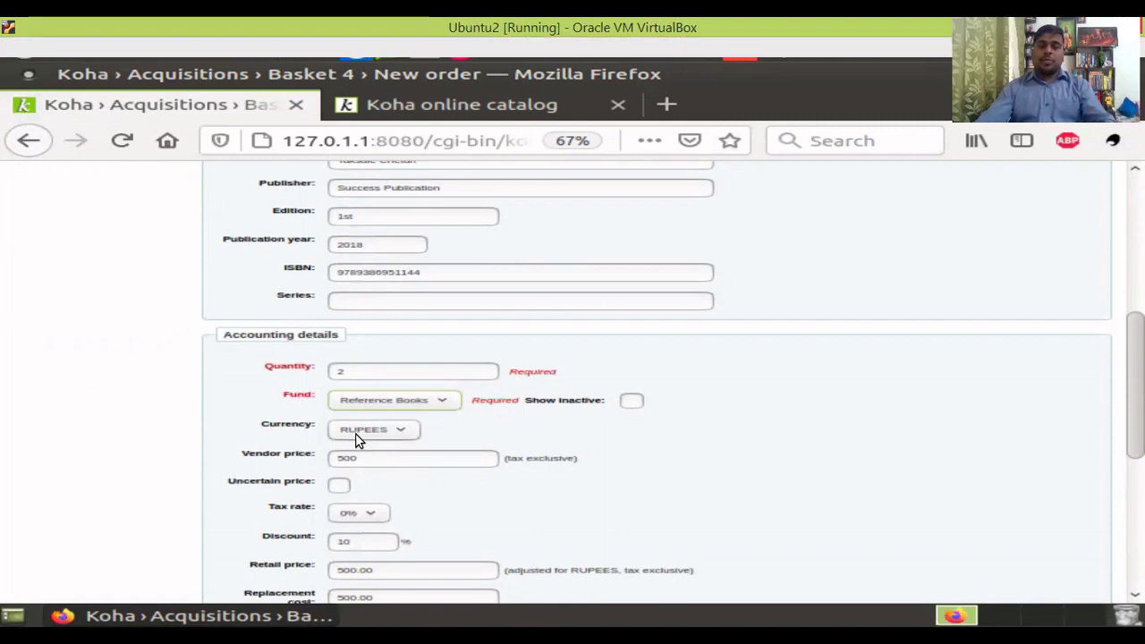
scroll(396, 433, "down", 2)
left_click(380, 378)
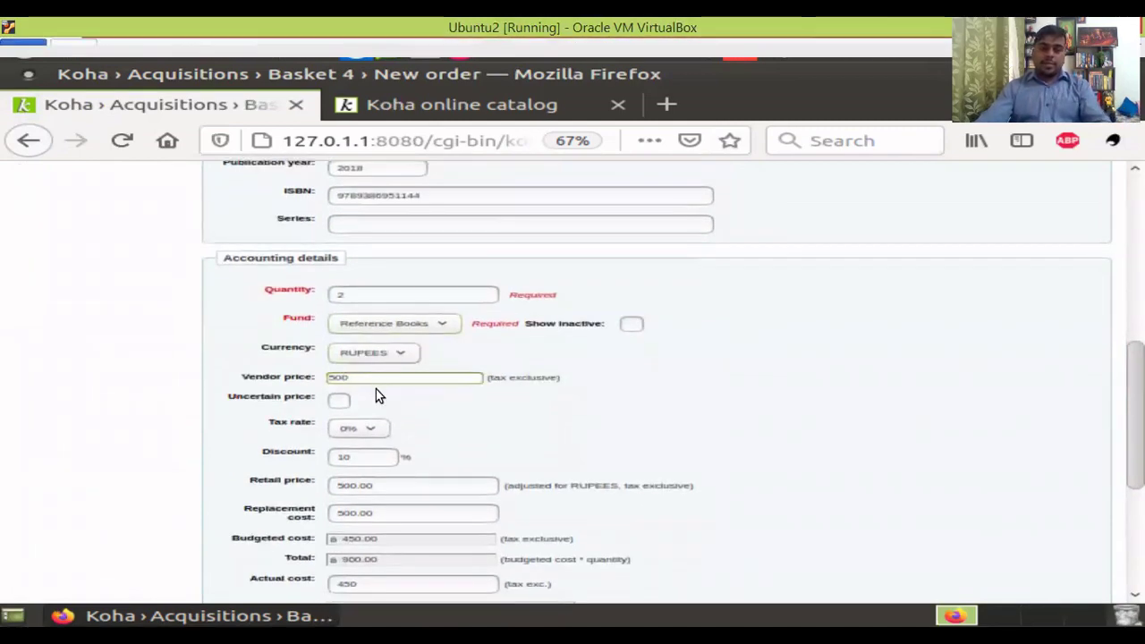
scroll(376, 394, "down", 2)
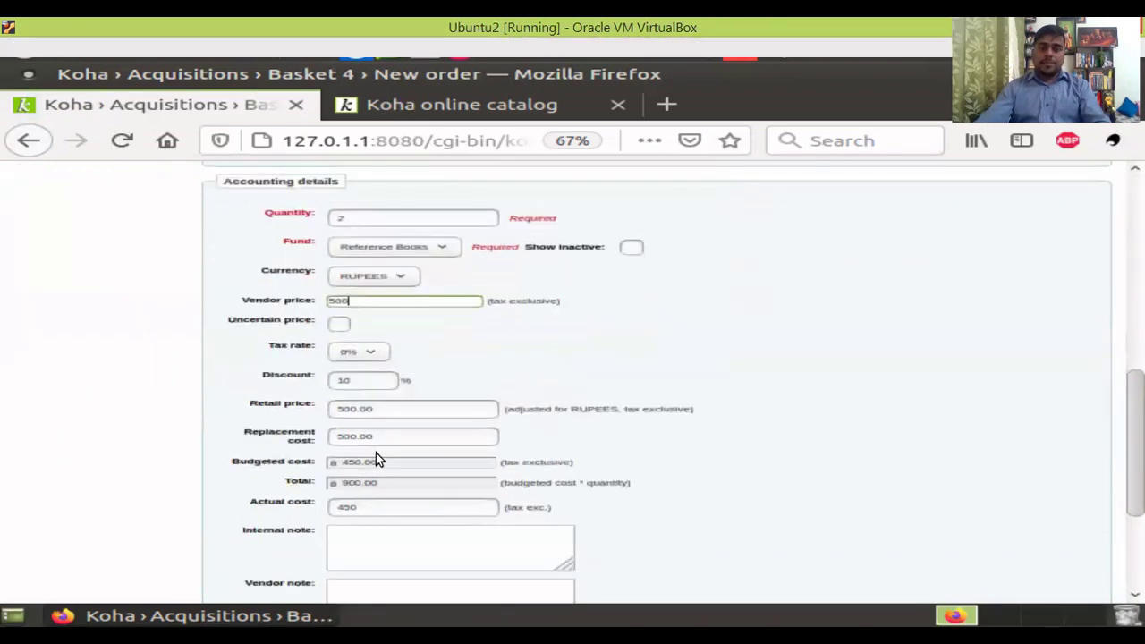
left_click(366, 382)
scroll(364, 398, "down", 2)
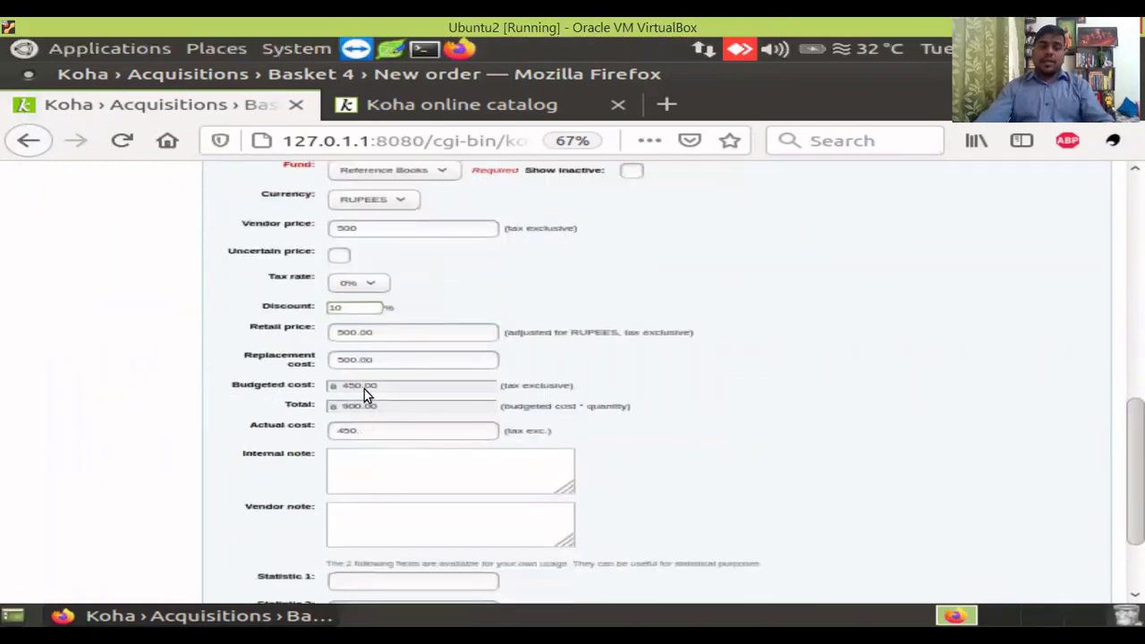
left_click(383, 338)
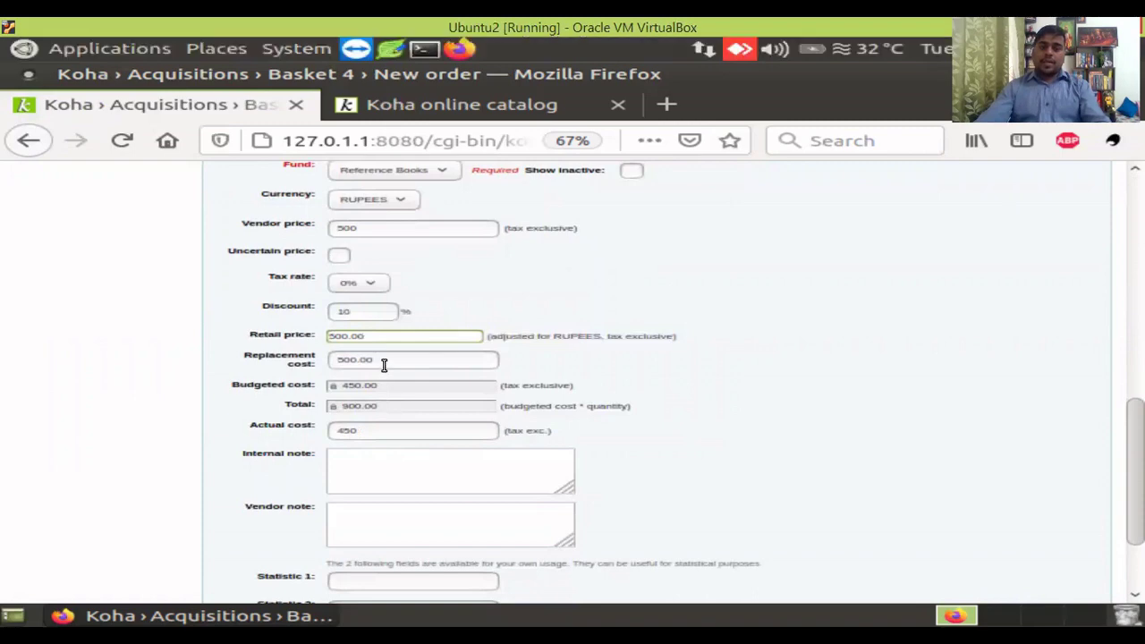
left_click(384, 361)
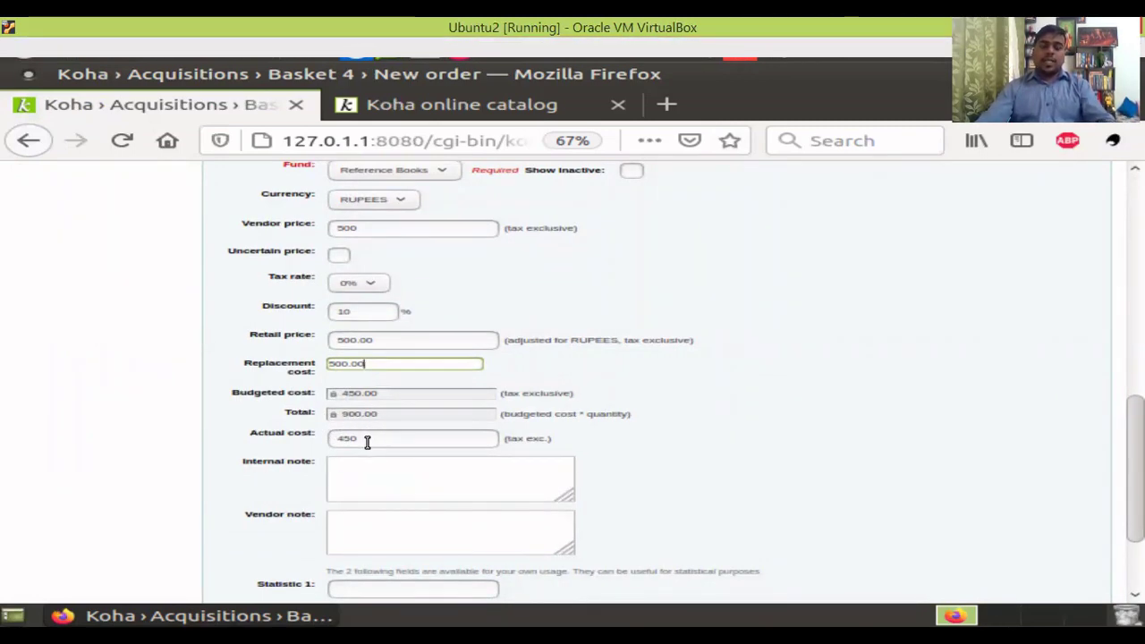
scroll(363, 420, "down", 2)
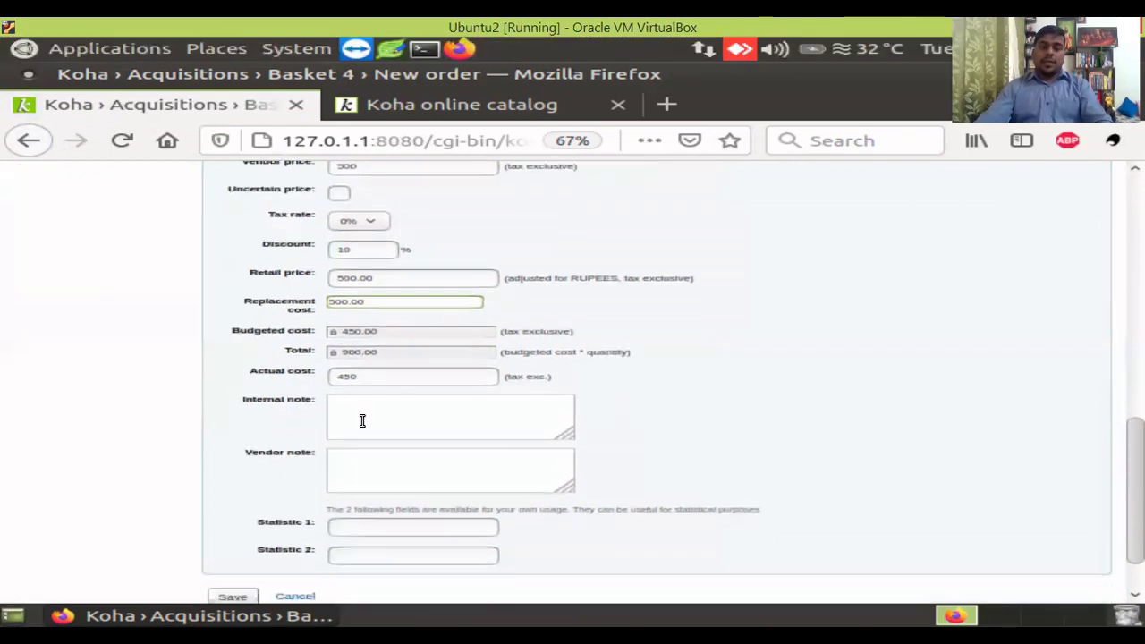
- Save the book order to basket PO999, leaving the notes and statistic fields empty
scroll(350, 433, "up", 3)
scroll(352, 427, "down", 2)
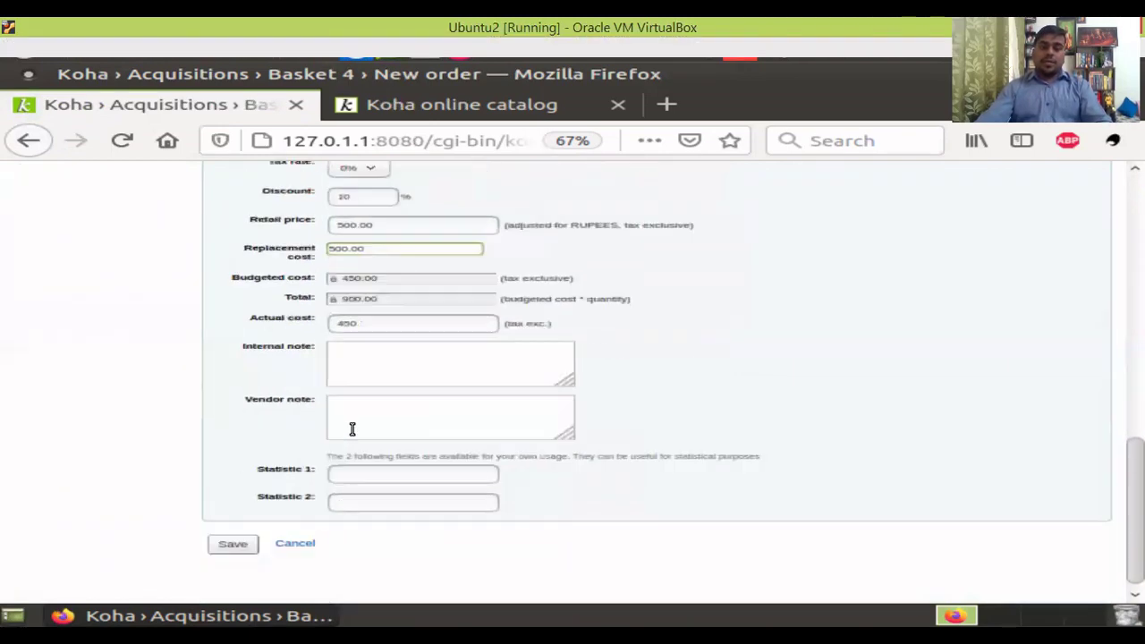
left_click(240, 549)
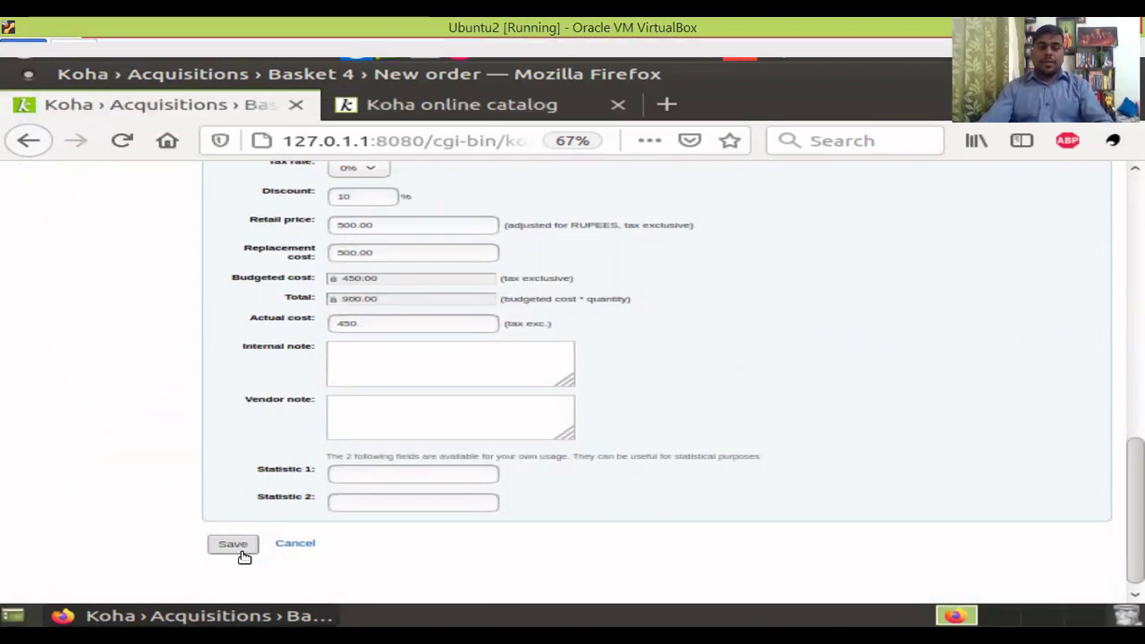
left_click(245, 536)
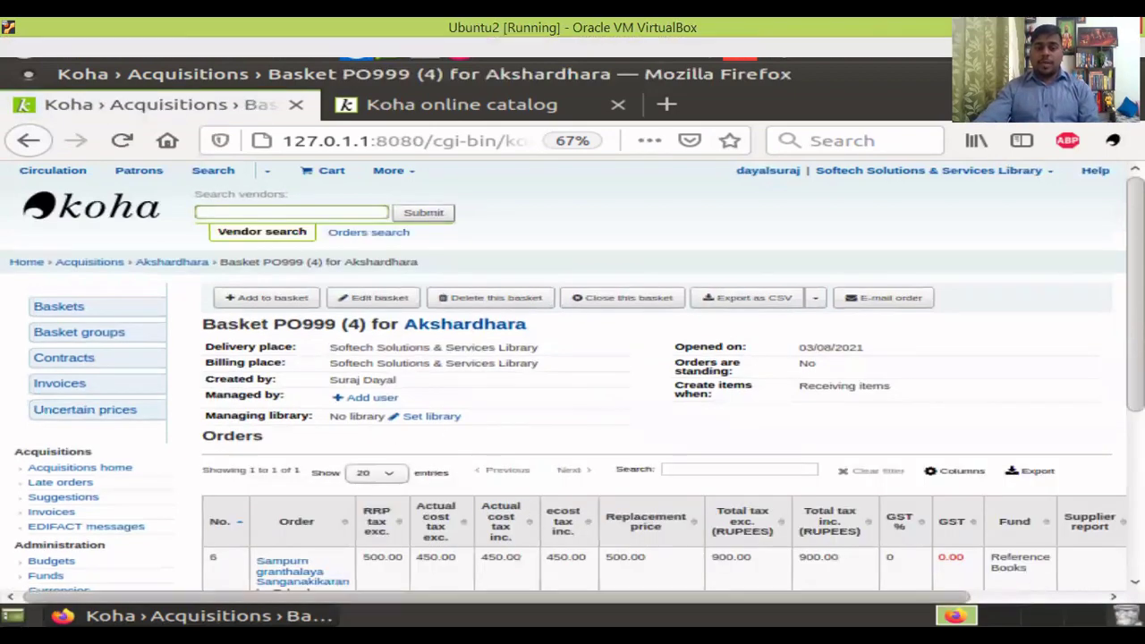
- Examine the saved order's row in basket PO999, including its book details, costs, fund and totals
scroll(324, 512, "right", 3)
scroll(324, 512, "down", 3)
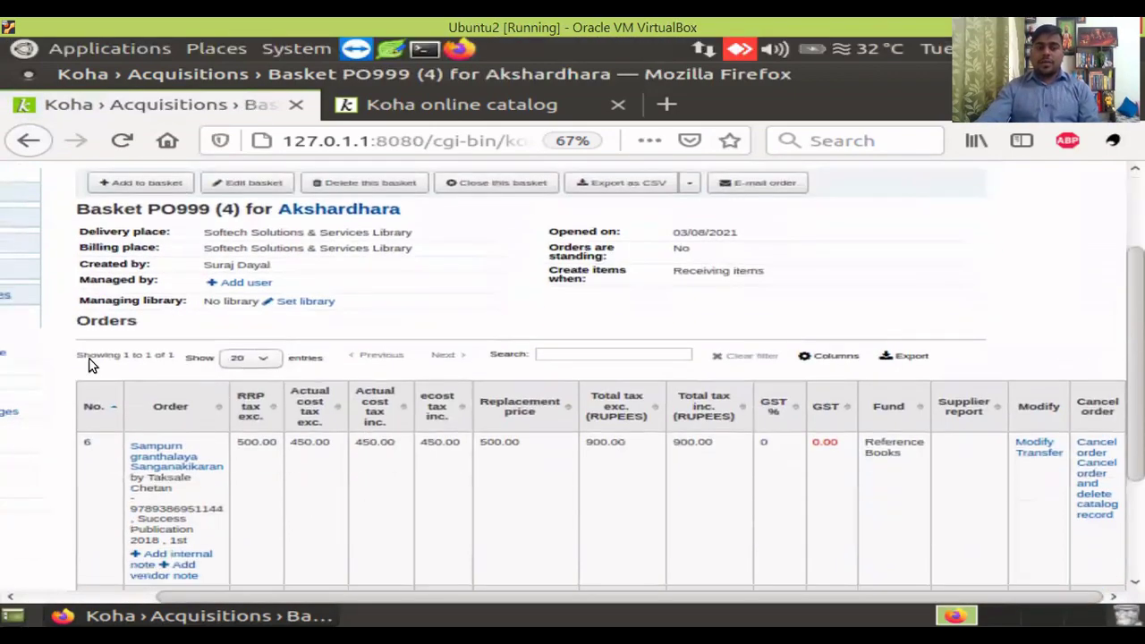
scroll(175, 418, "down", 1)
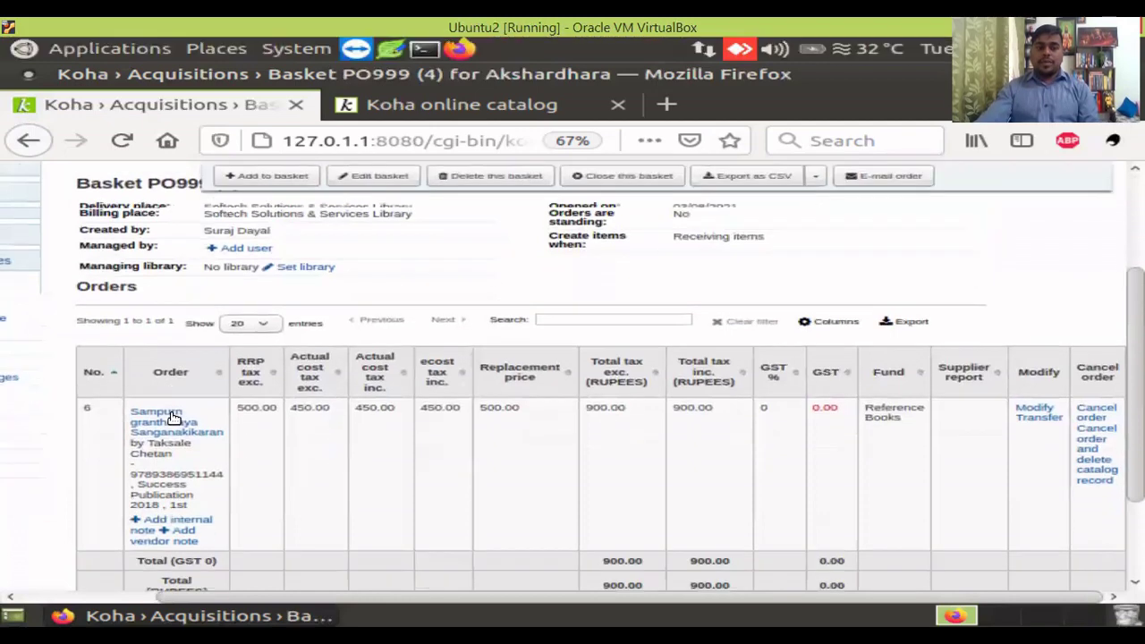
scroll(174, 418, "down", 2)
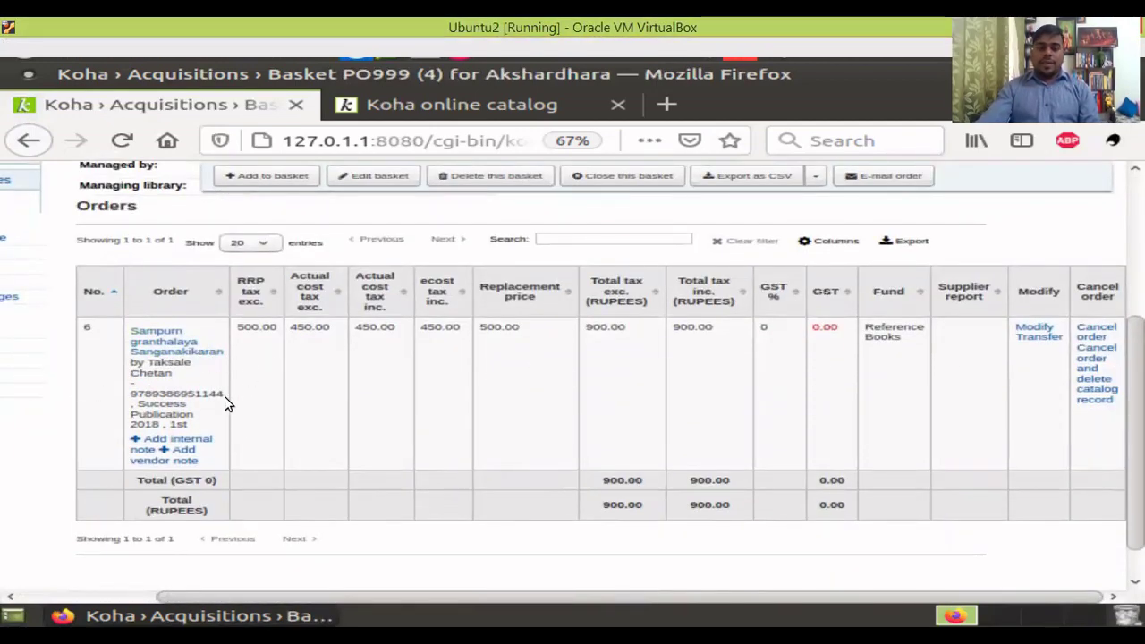
scroll(226, 404, "up", 4)
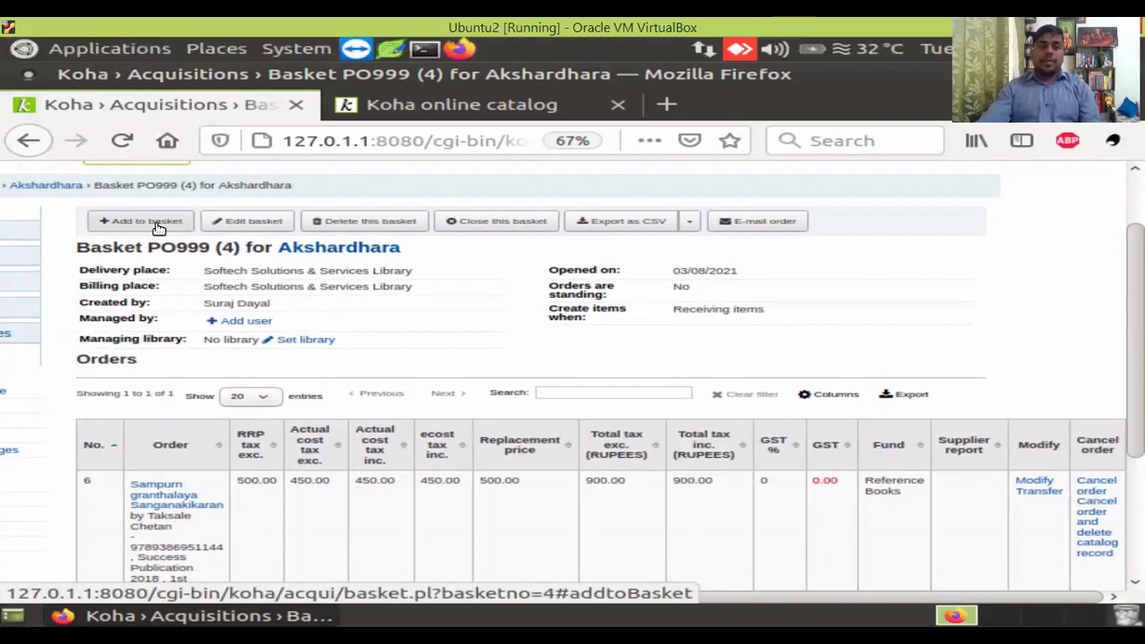
scroll(176, 437, "down", 3)
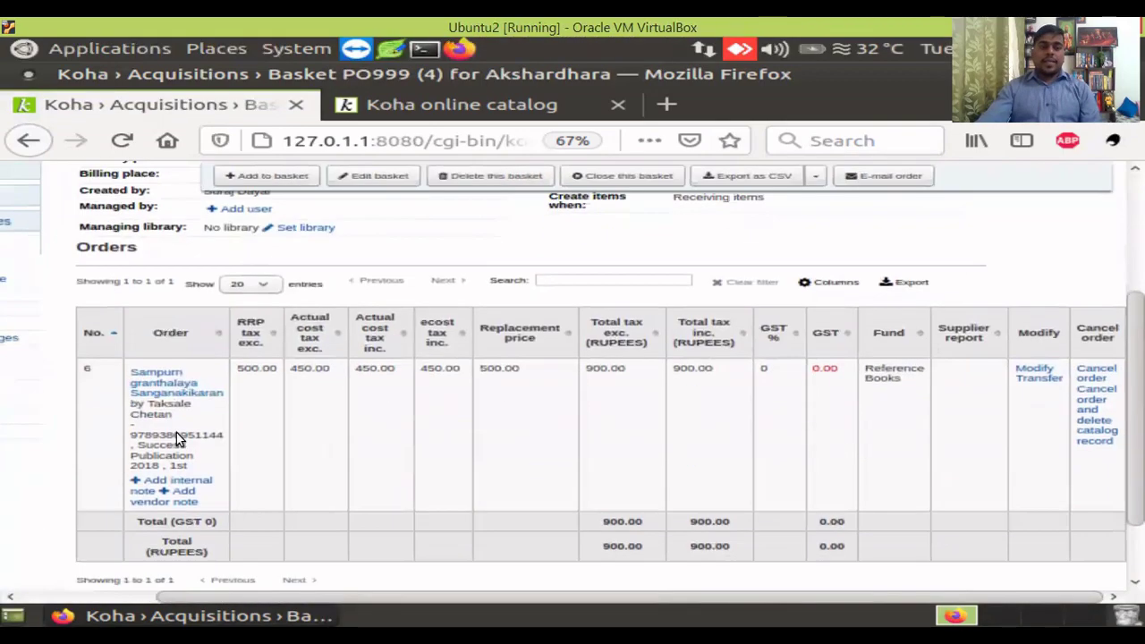
scroll(221, 433, "up", 3)
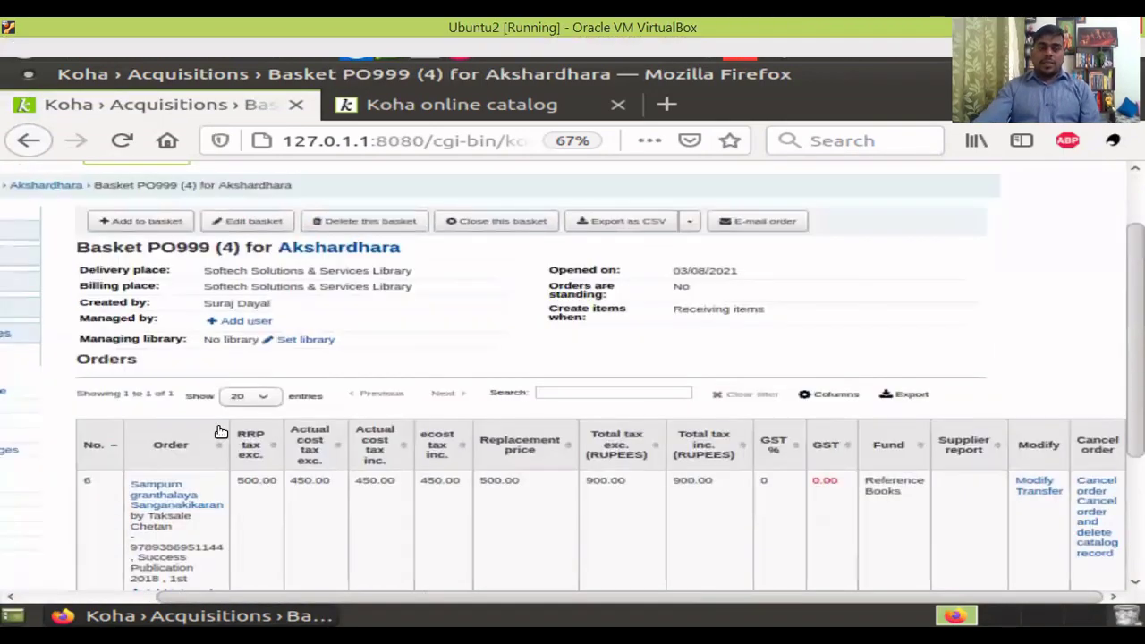
- View the options for adding another order to the basket, close them without choosing one, and recheck the order's costs and totals
left_click(156, 222)
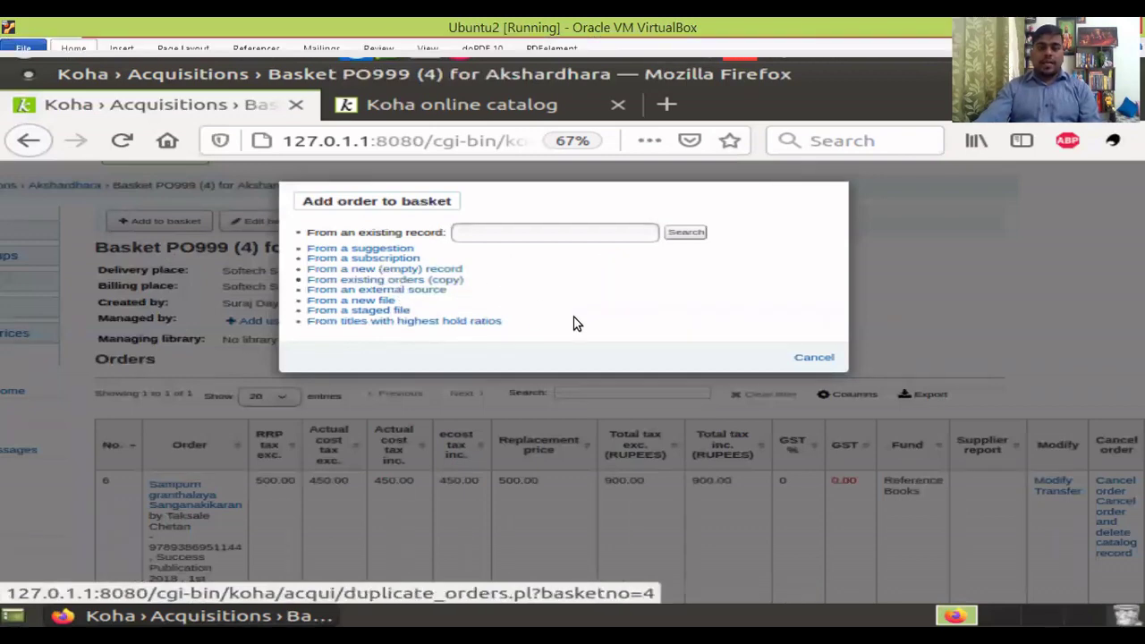
left_click(813, 358)
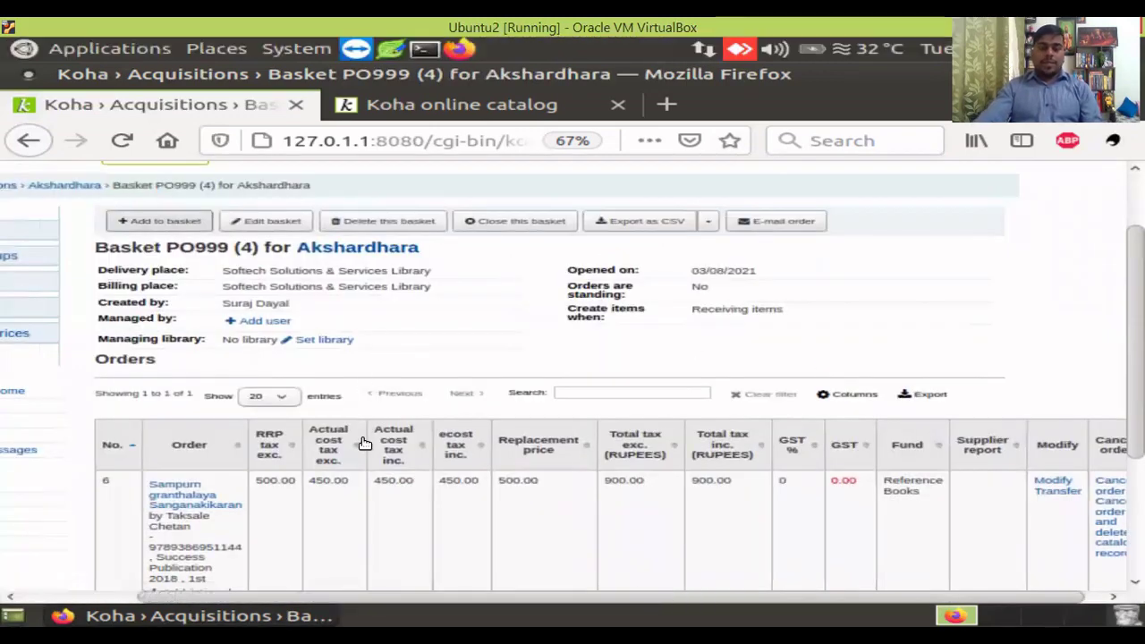
scroll(366, 444, "down", 1)
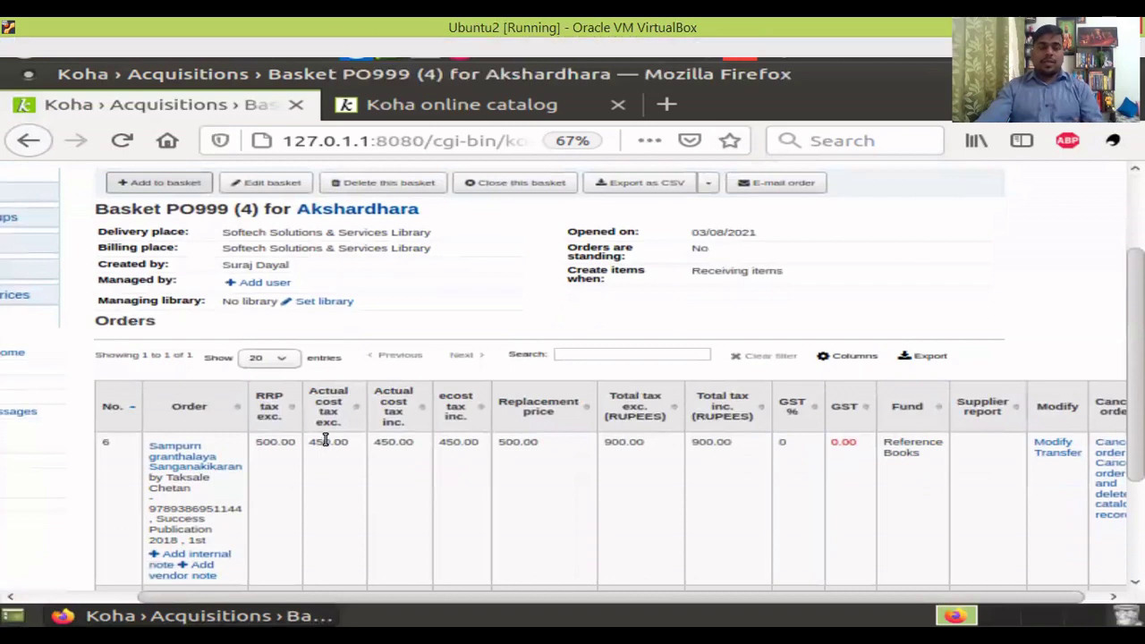
scroll(258, 439, "down", 2)
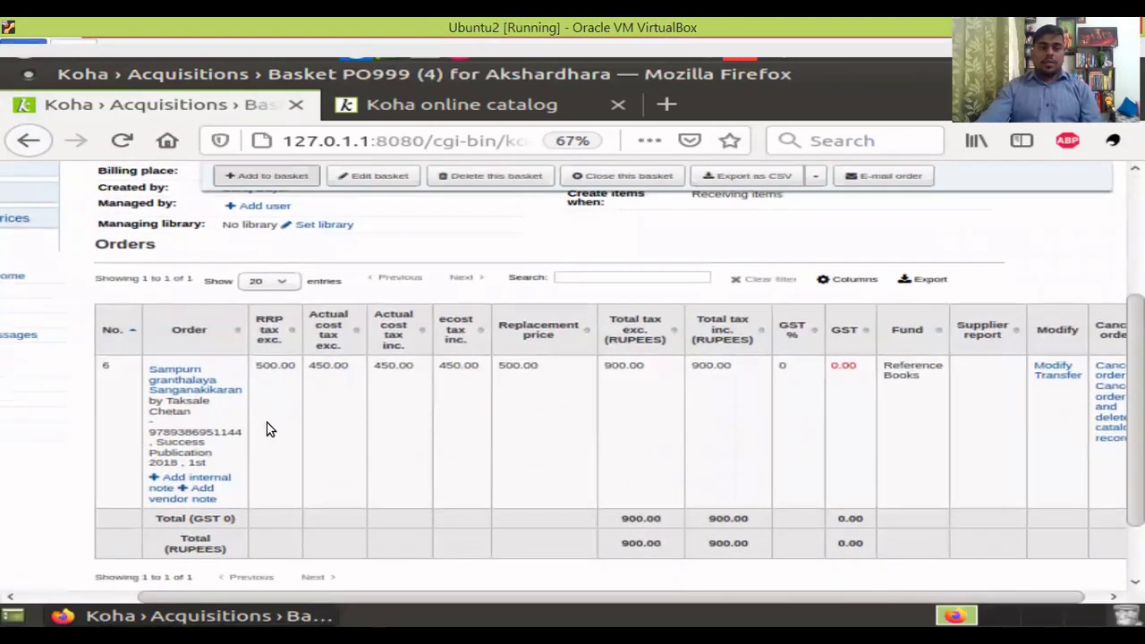
scroll(233, 419, "up", 2)
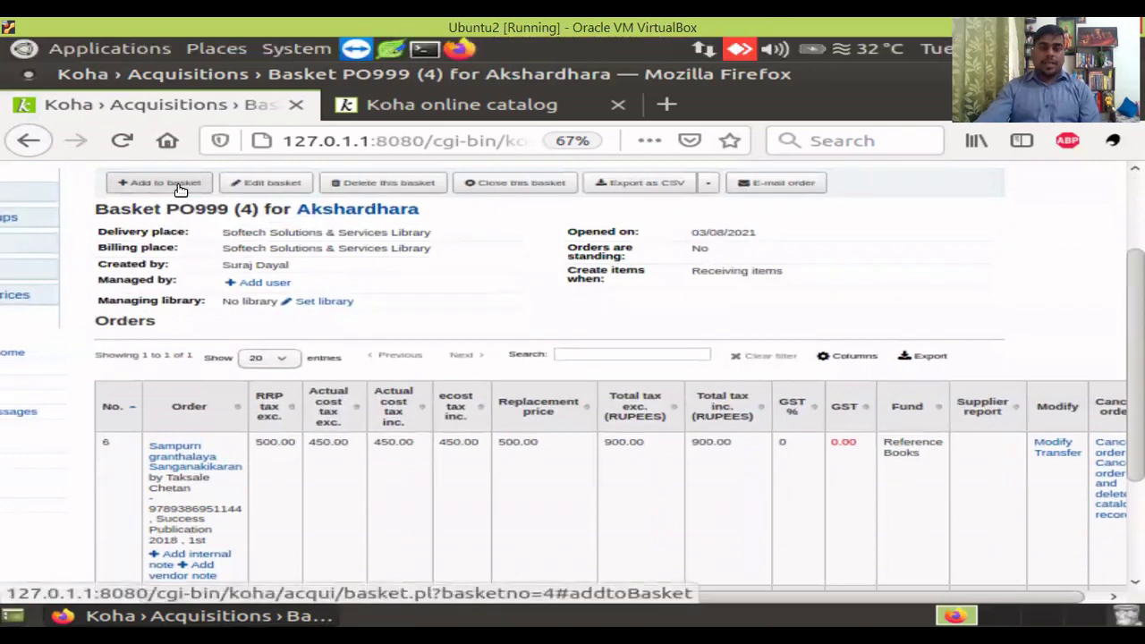
scroll(280, 462, "down", 1)
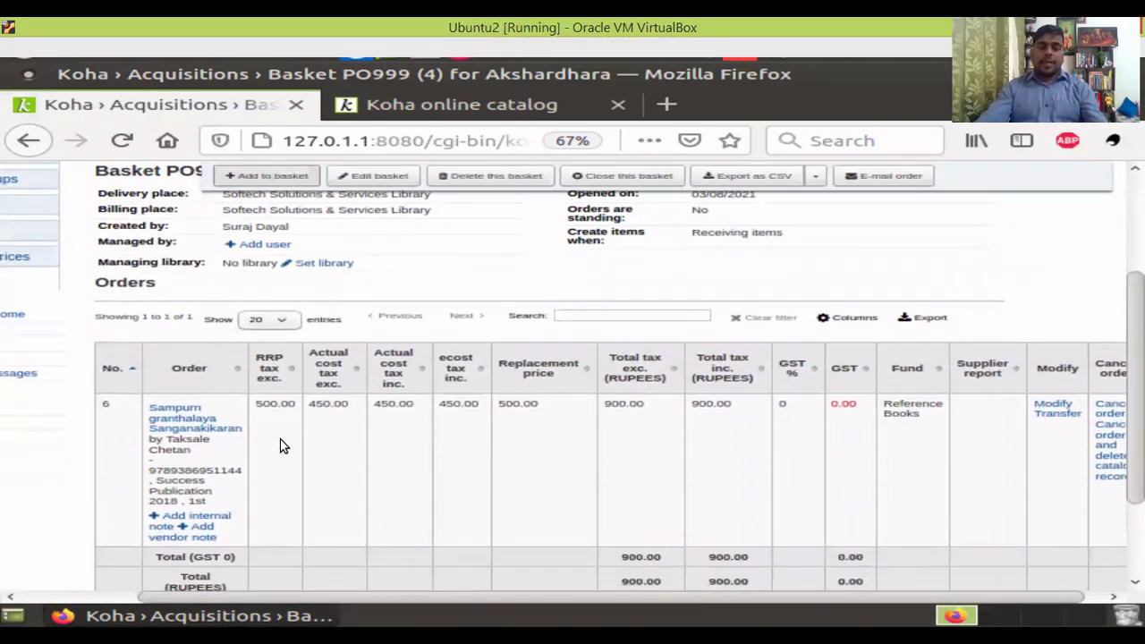
scroll(277, 450, "down", 3)
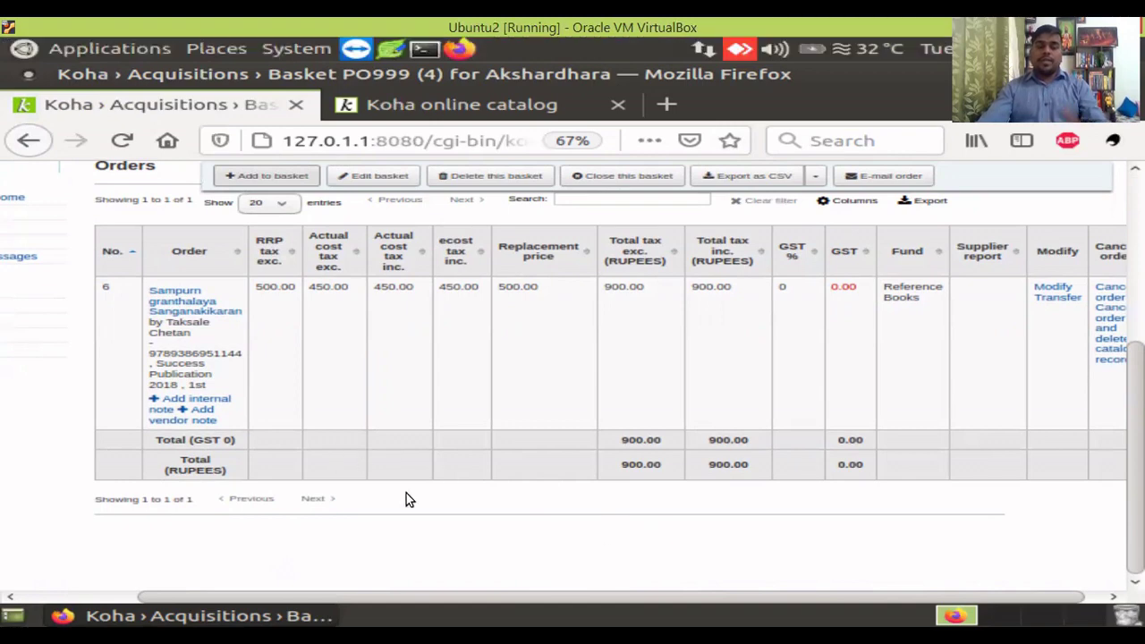
scroll(409, 501, "up", 2)
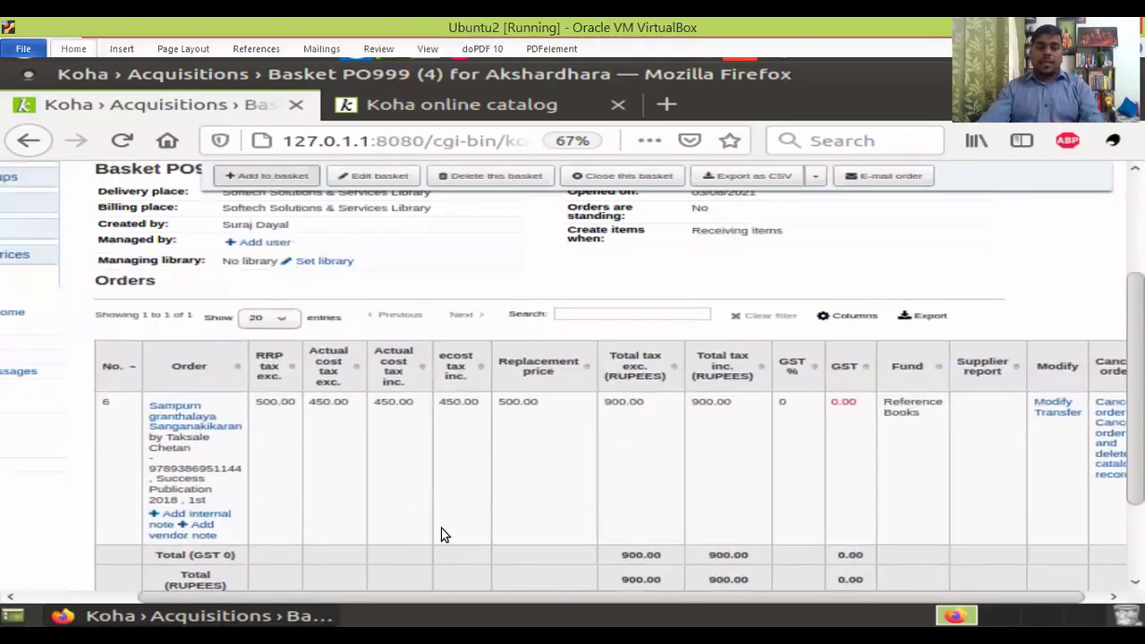
- Close basket PO999 without attaching it to a new basket group
scroll(425, 439, "up", 1)
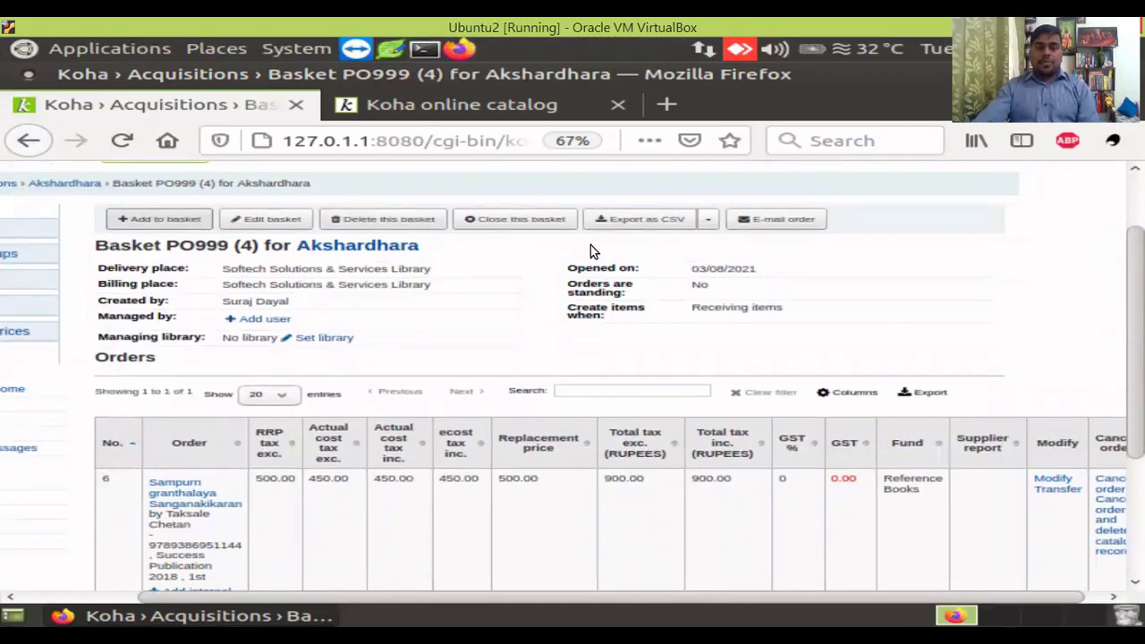
left_click(541, 228)
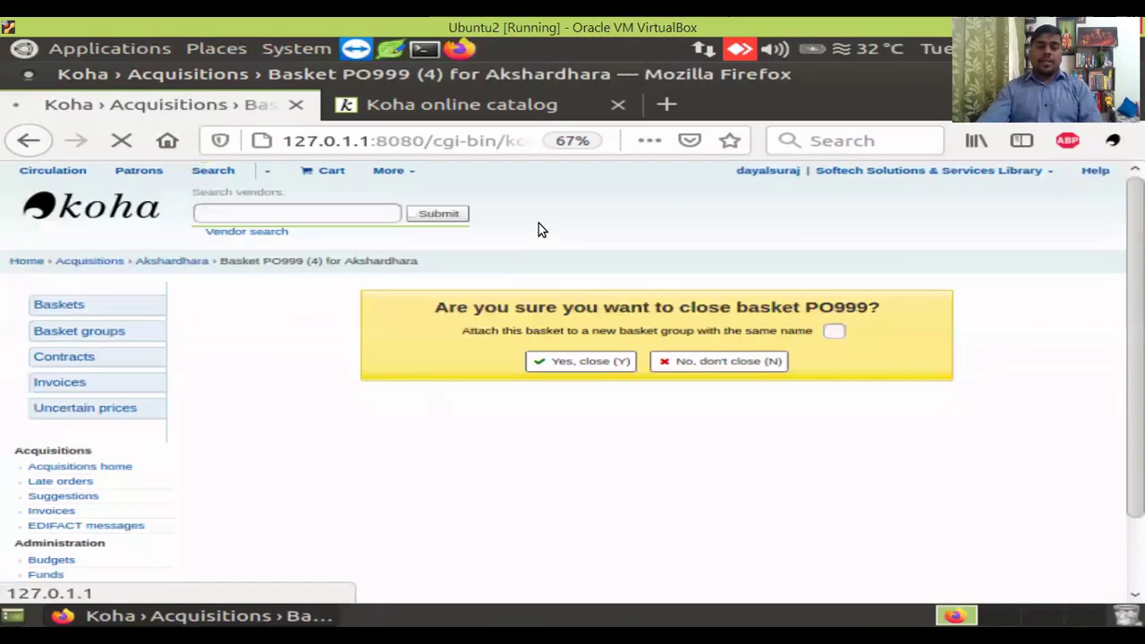
left_click(566, 368)
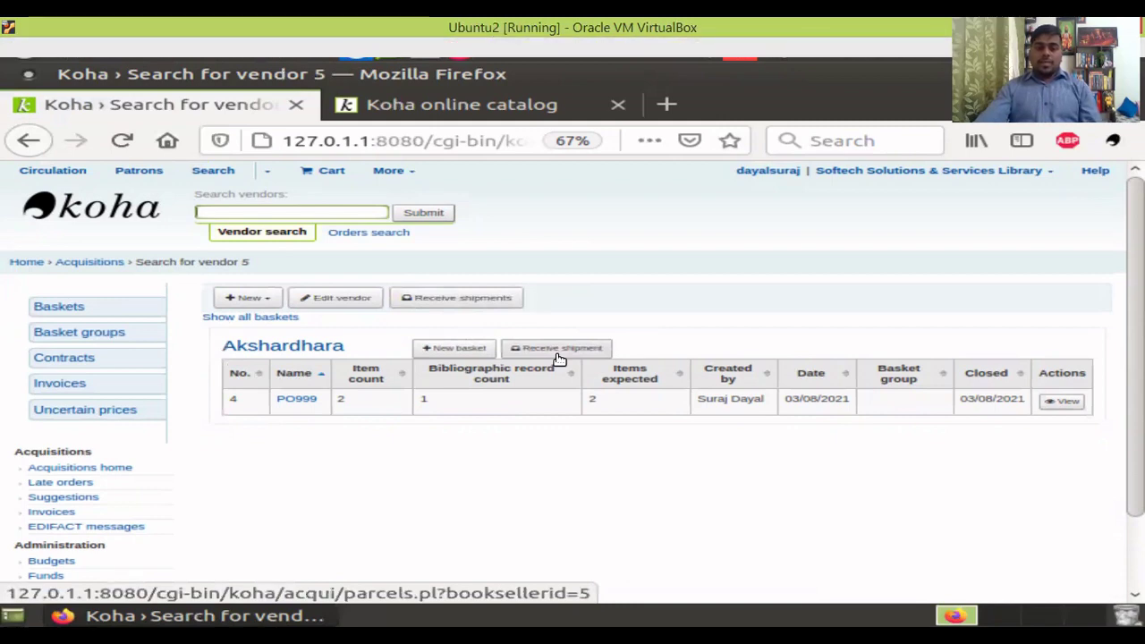
- Create a new shipment receipt from Akshardhara with vendor invoice INV09, shipment date 03/08/2021, a blank shipping cost and No fund
left_click(560, 353)
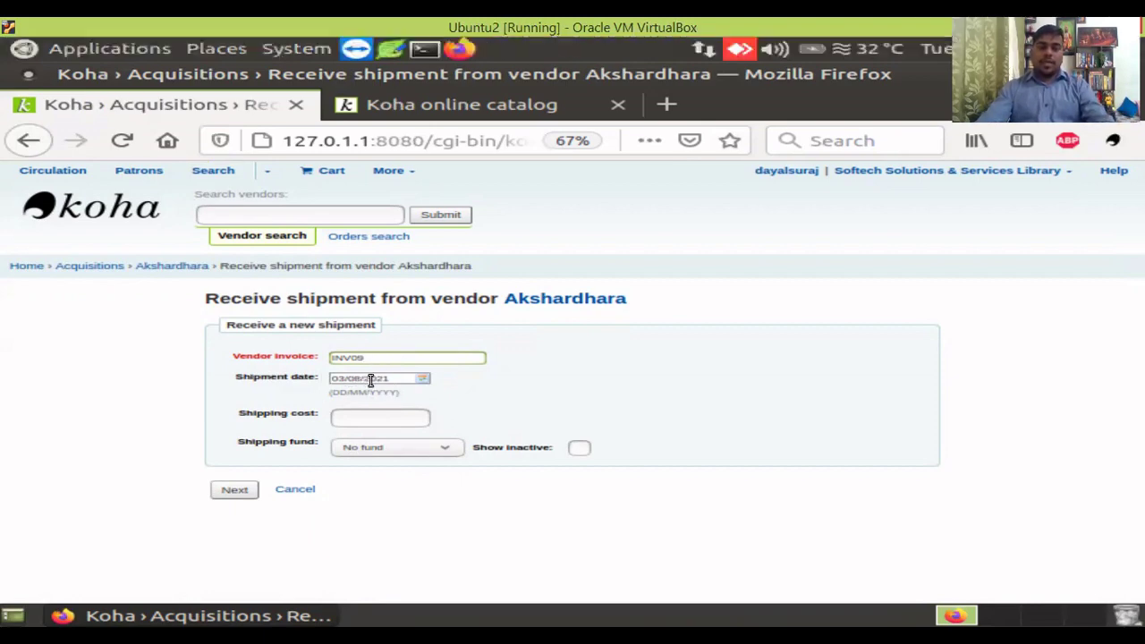
left_click(367, 382)
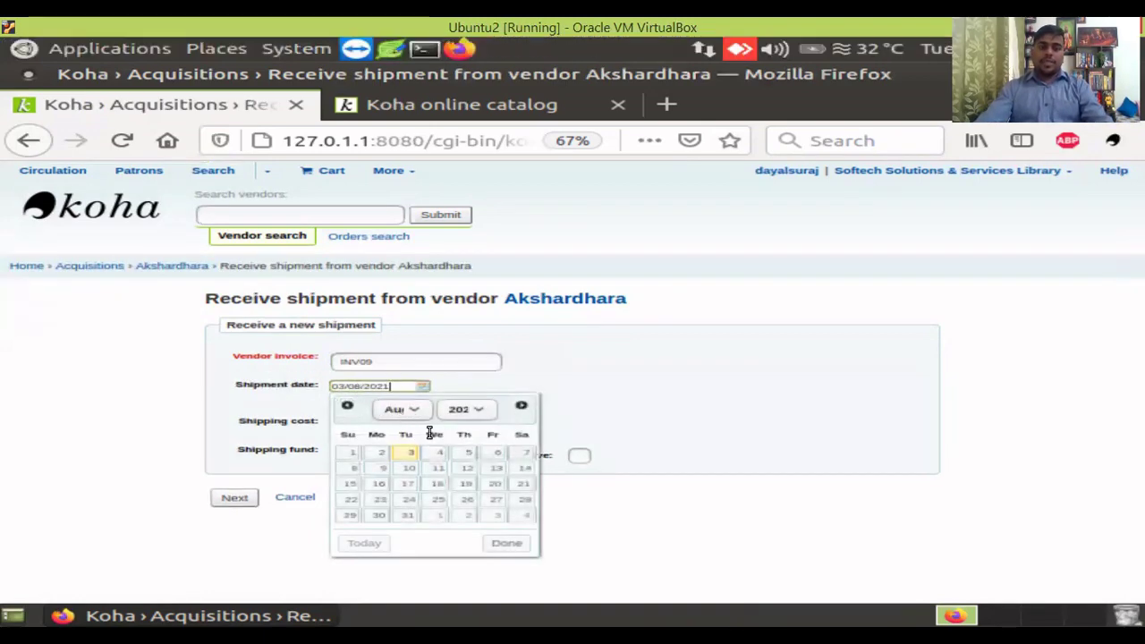
left_click(410, 454)
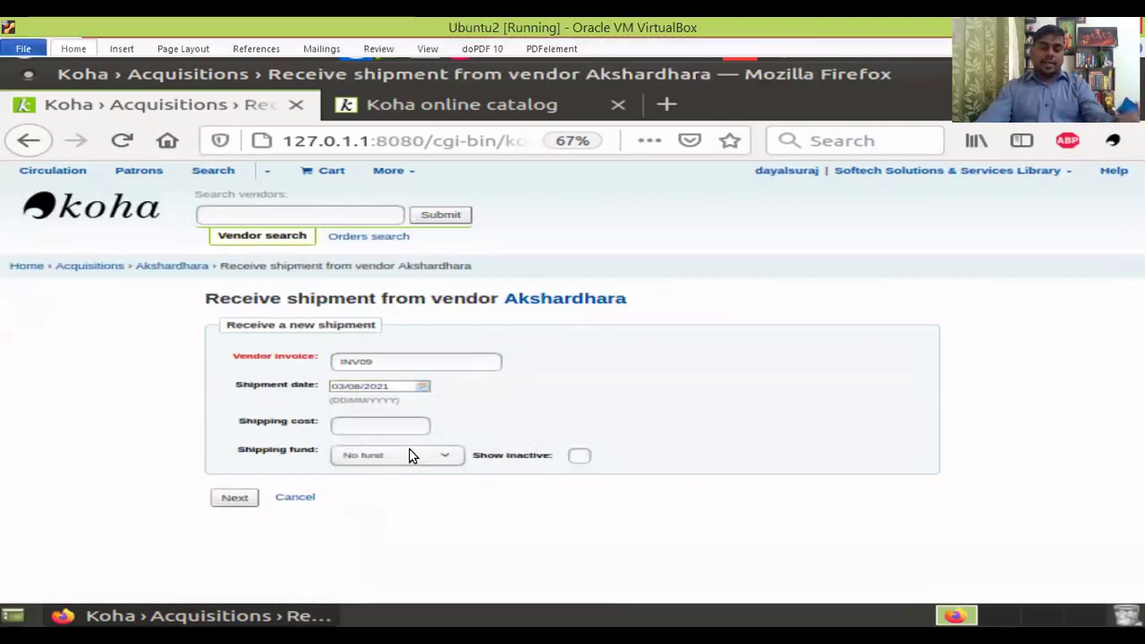
left_click(364, 430)
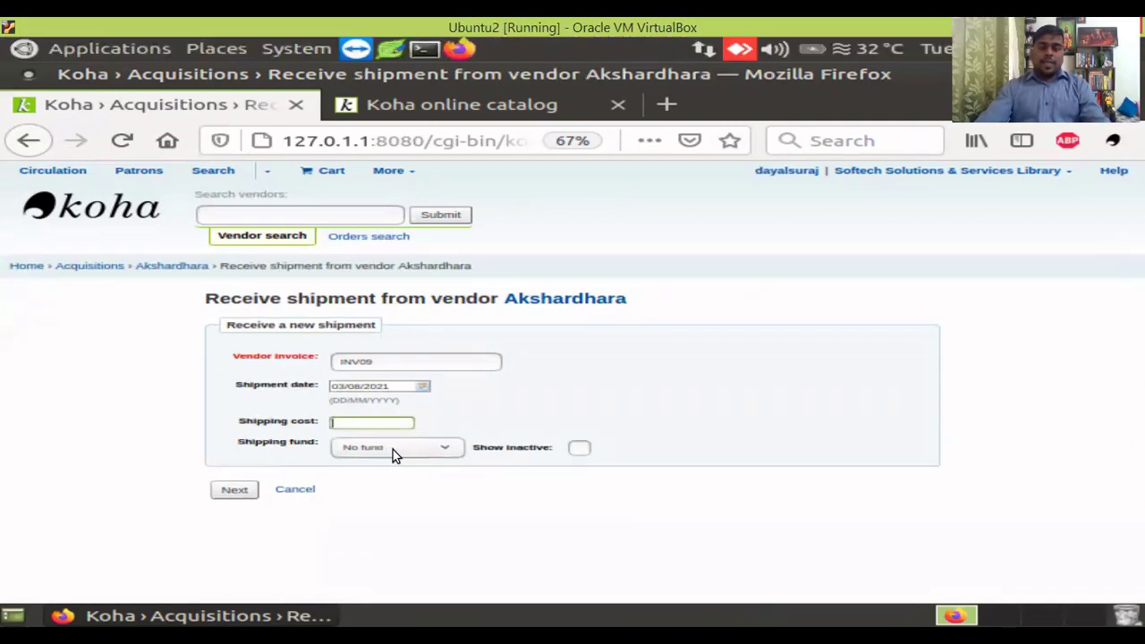
left_click(389, 453)
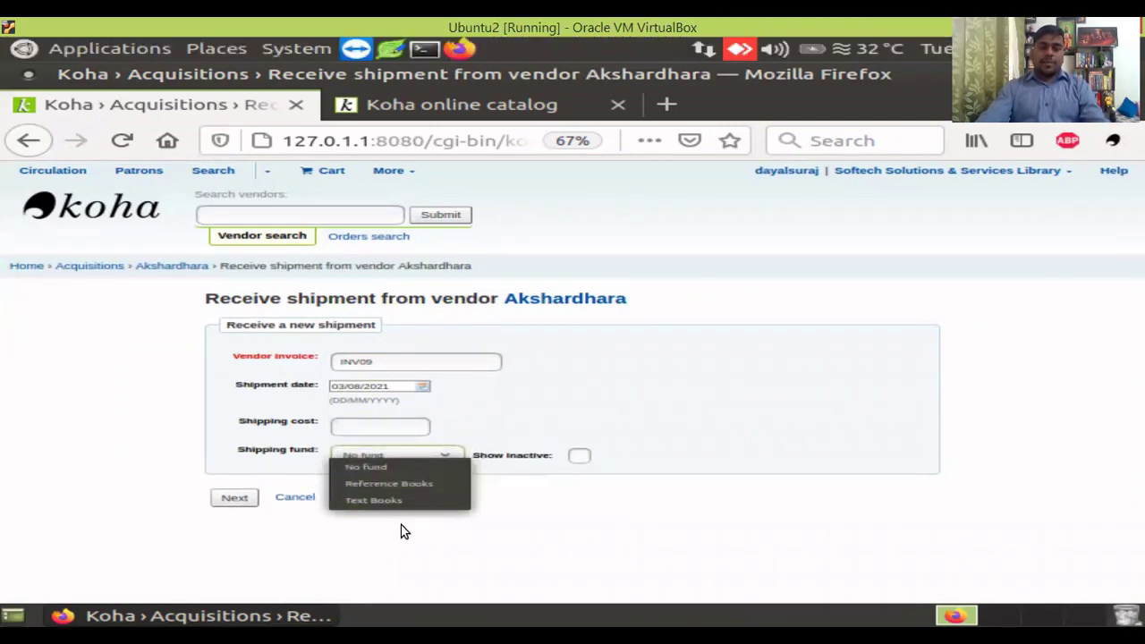
left_click(591, 404)
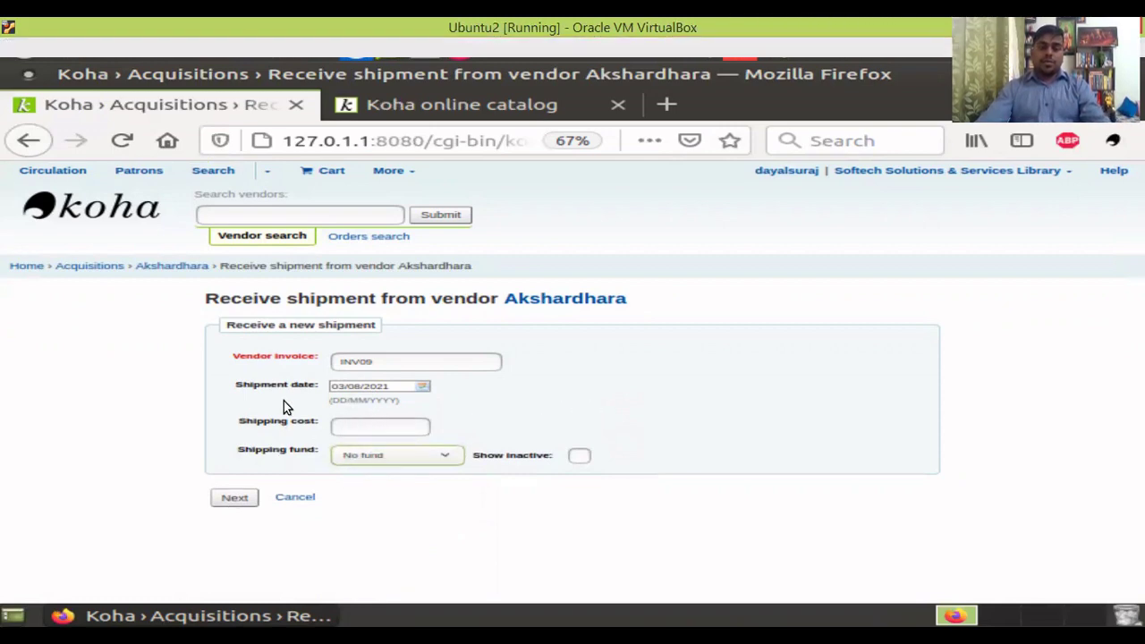
left_click(236, 501)
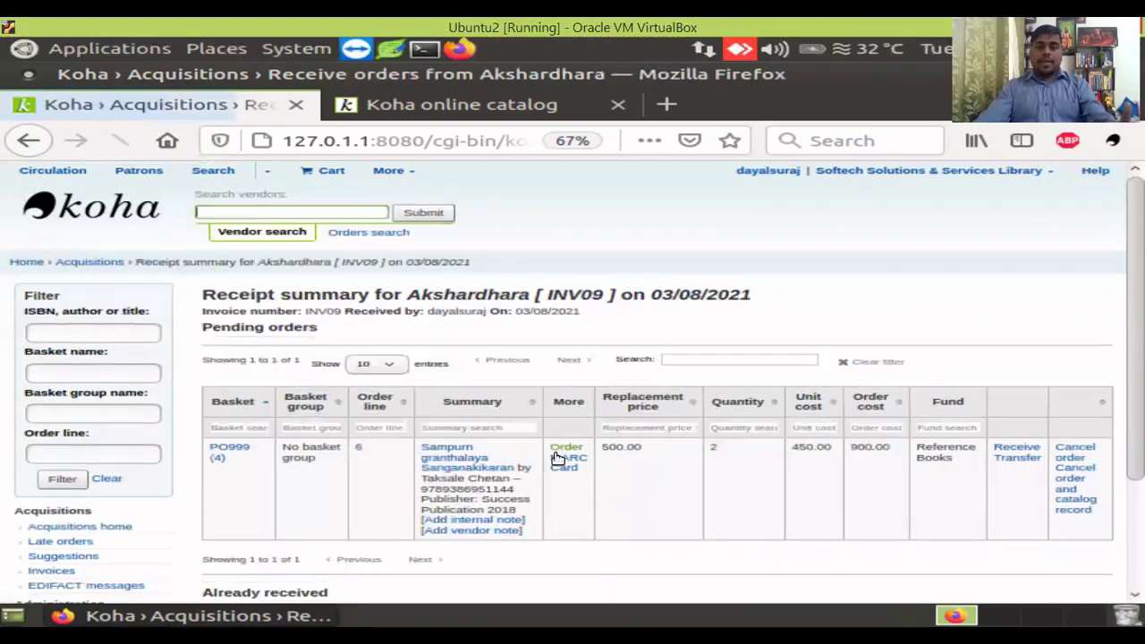
- Open the pending PO999 book order for receiving and look through its catalog, item and accounting fields
scroll(578, 493, "down", 2)
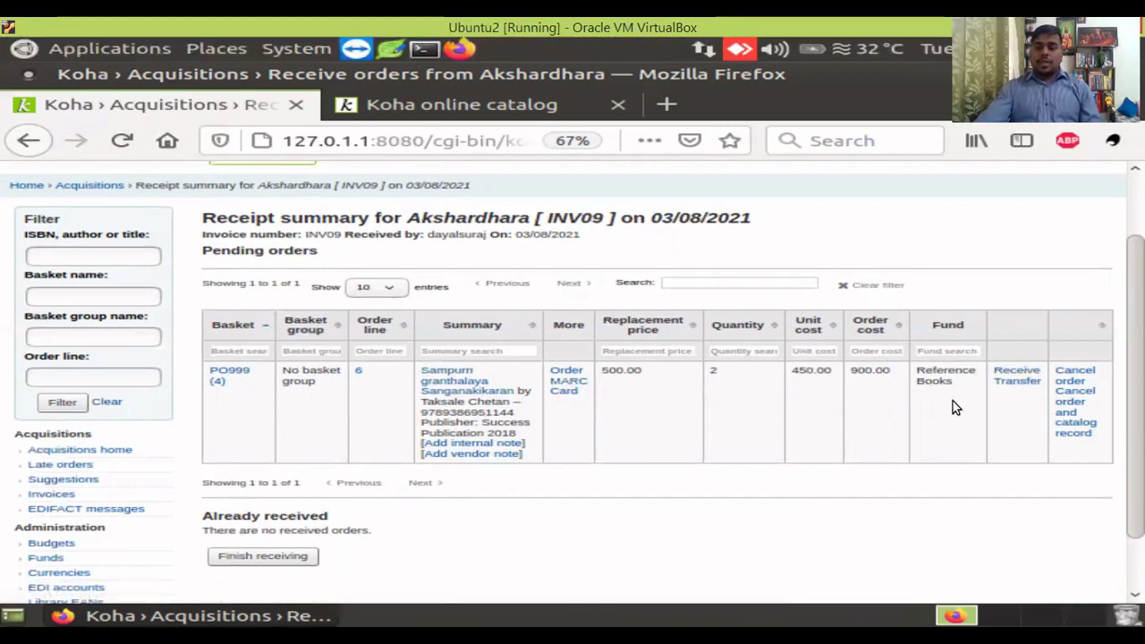
left_click(1025, 377)
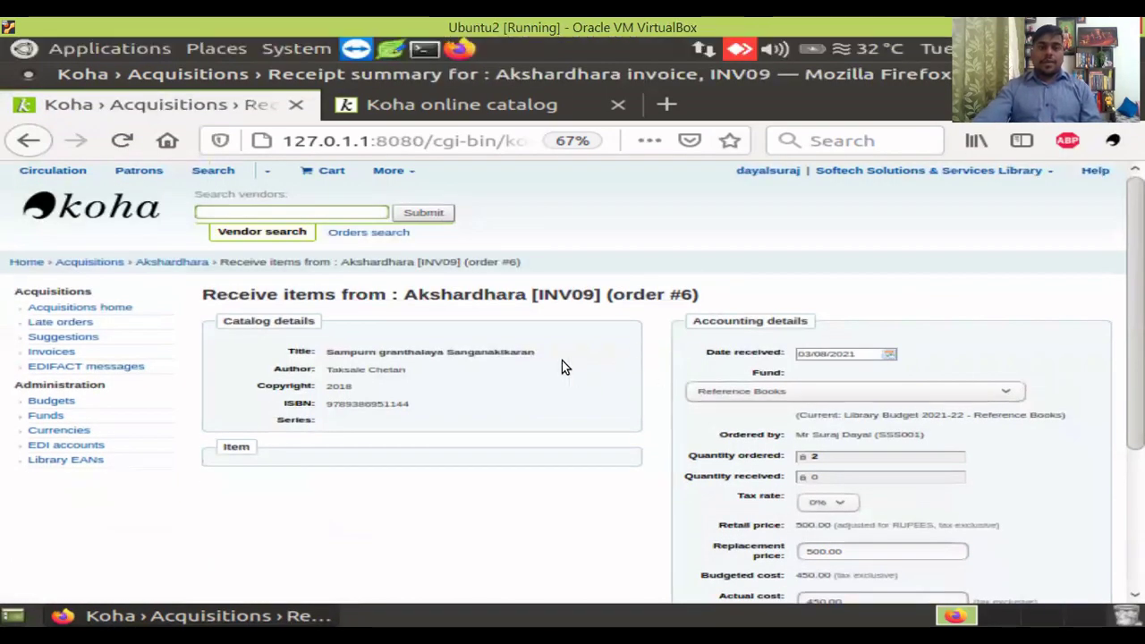
scroll(438, 376, "down", 3)
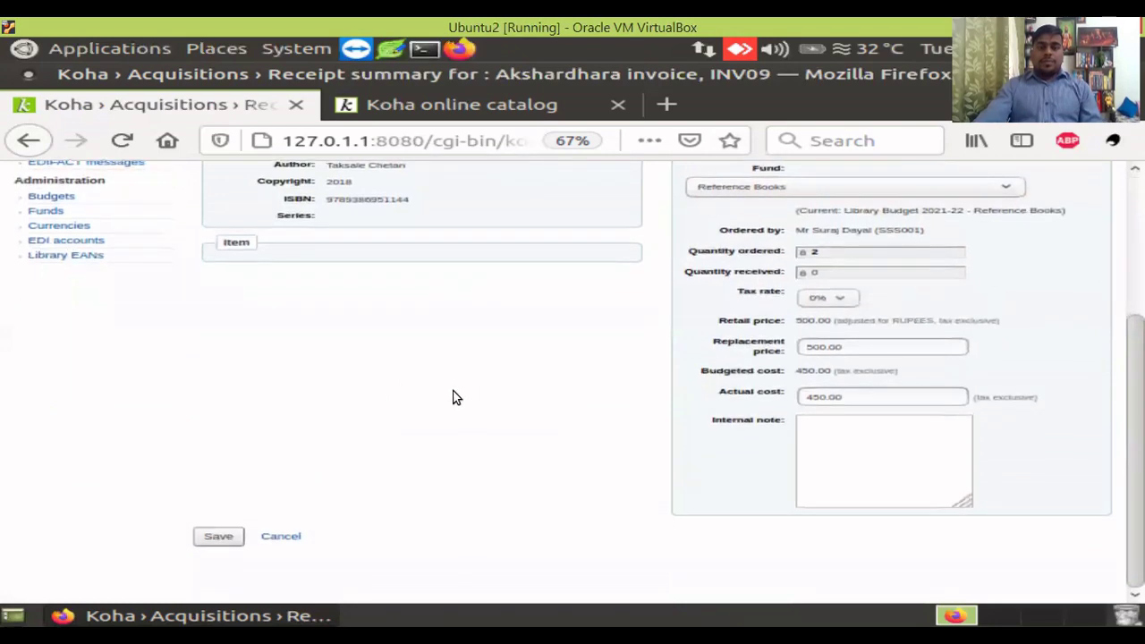
scroll(419, 433, "up", 3)
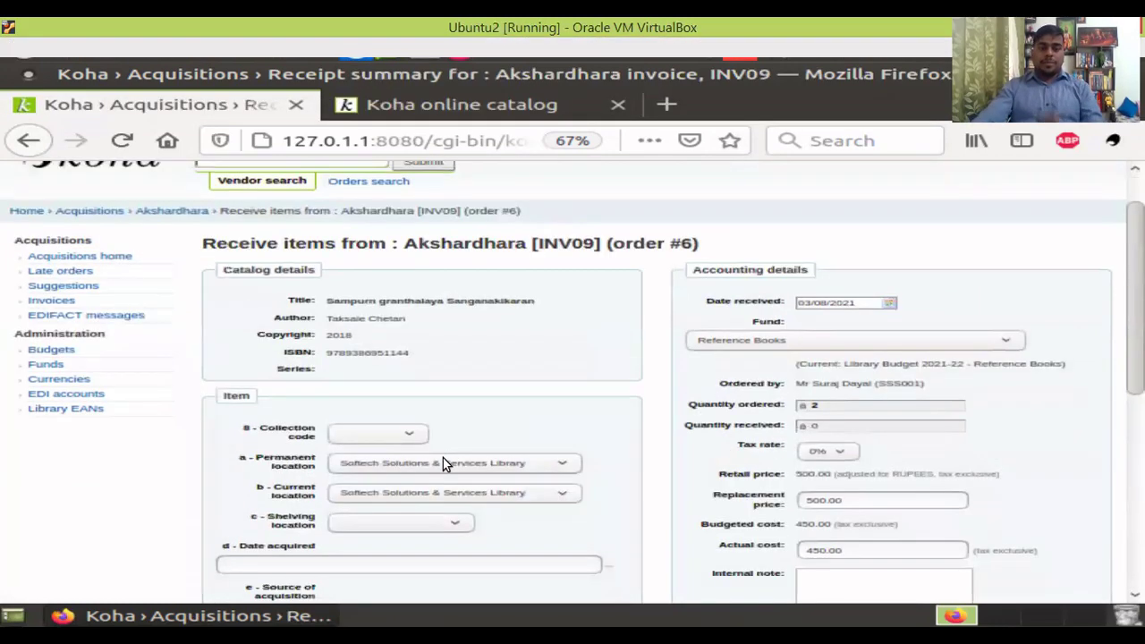
scroll(453, 337, "down", 4)
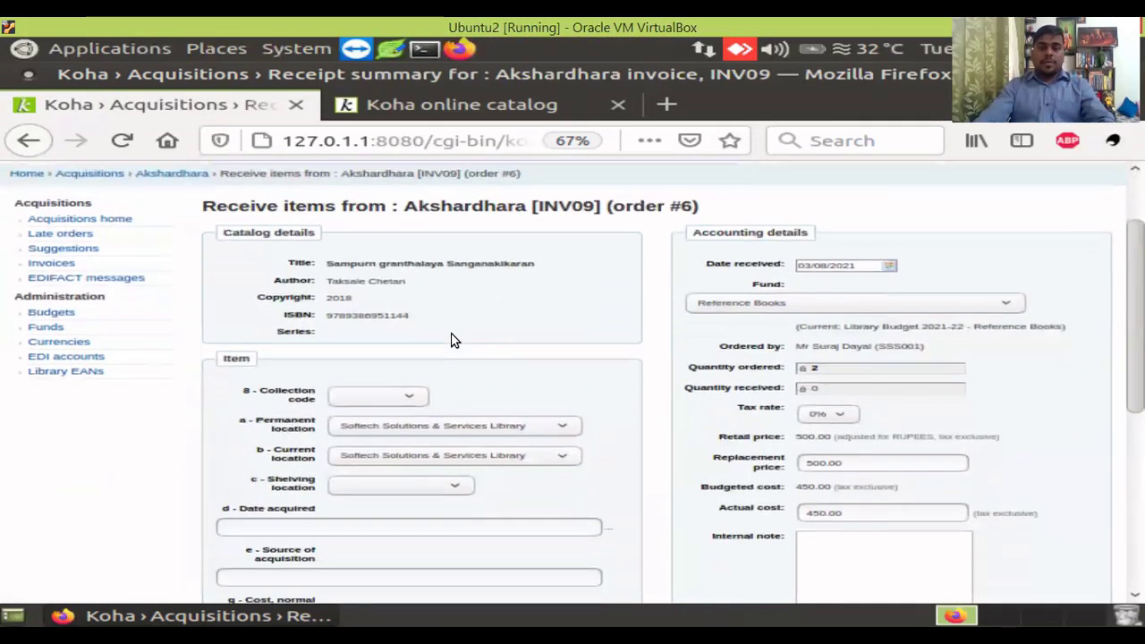
scroll(430, 440, "down", 3)
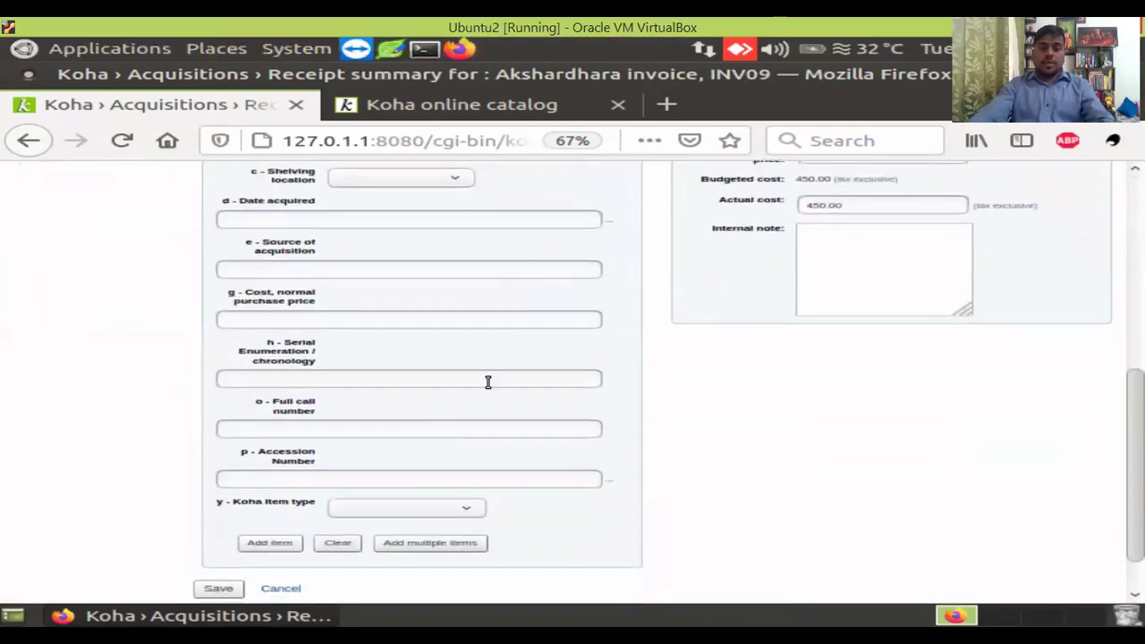
scroll(434, 414, "up", 4)
scroll(405, 359, "up", 4)
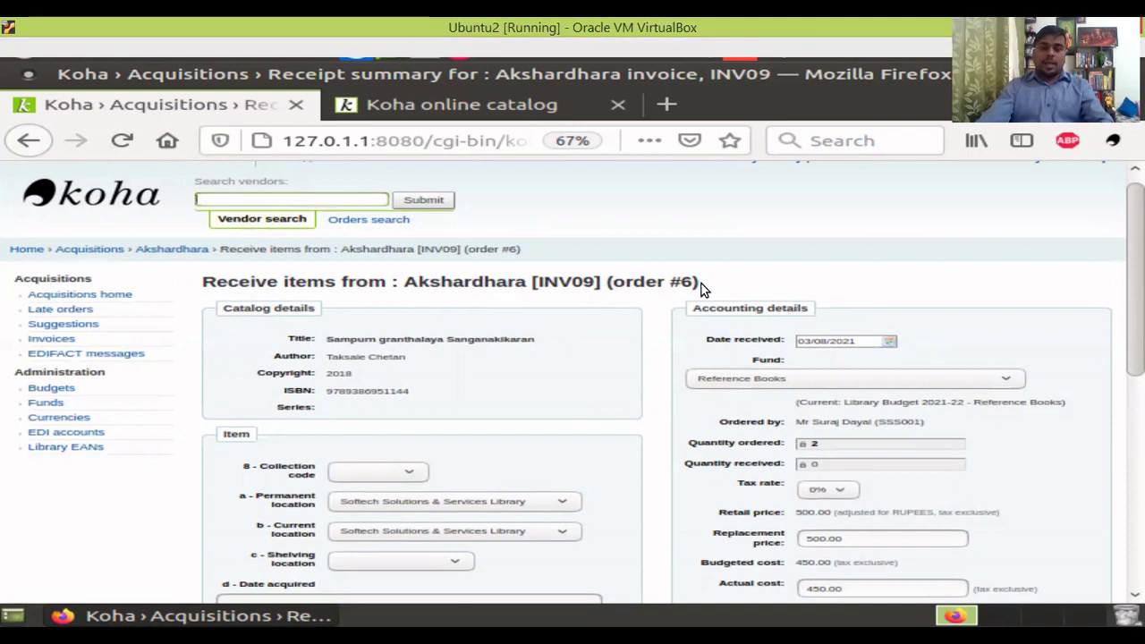
- Set the received item's collection code to Reference and its shelving location to Rack 1 Row 3
scroll(261, 336, "down", 1)
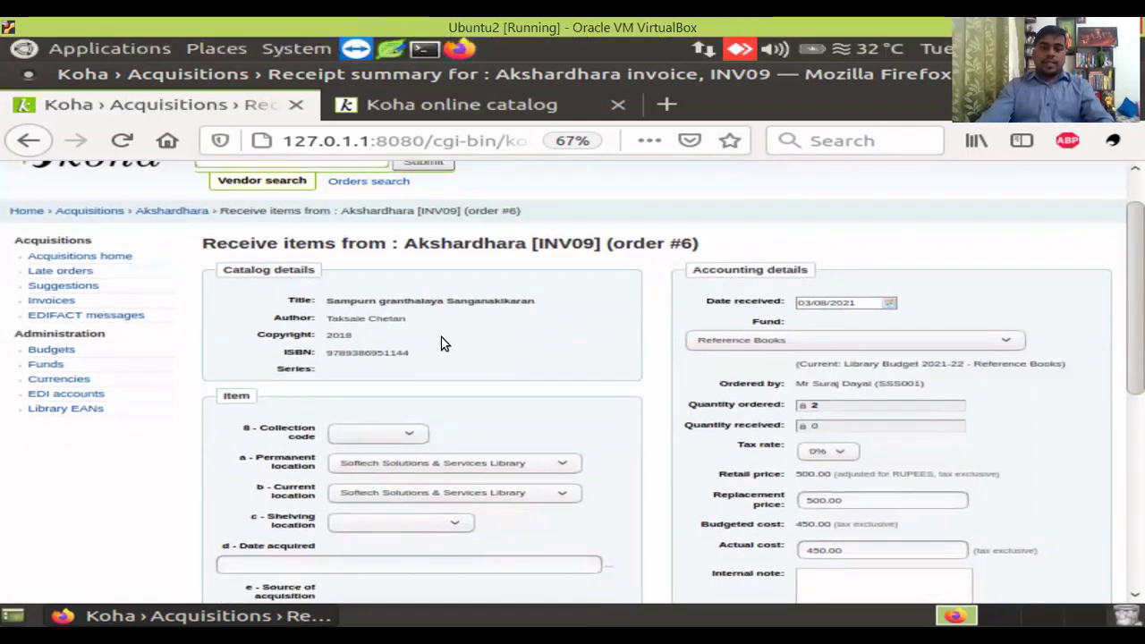
scroll(388, 359, "down", 2)
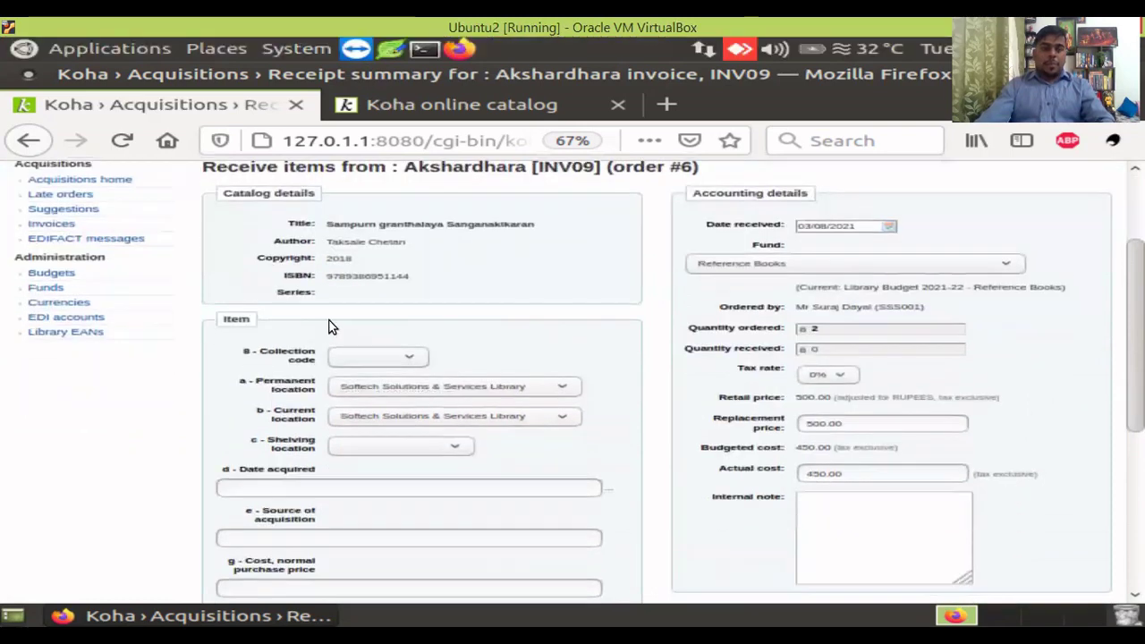
left_click(356, 358)
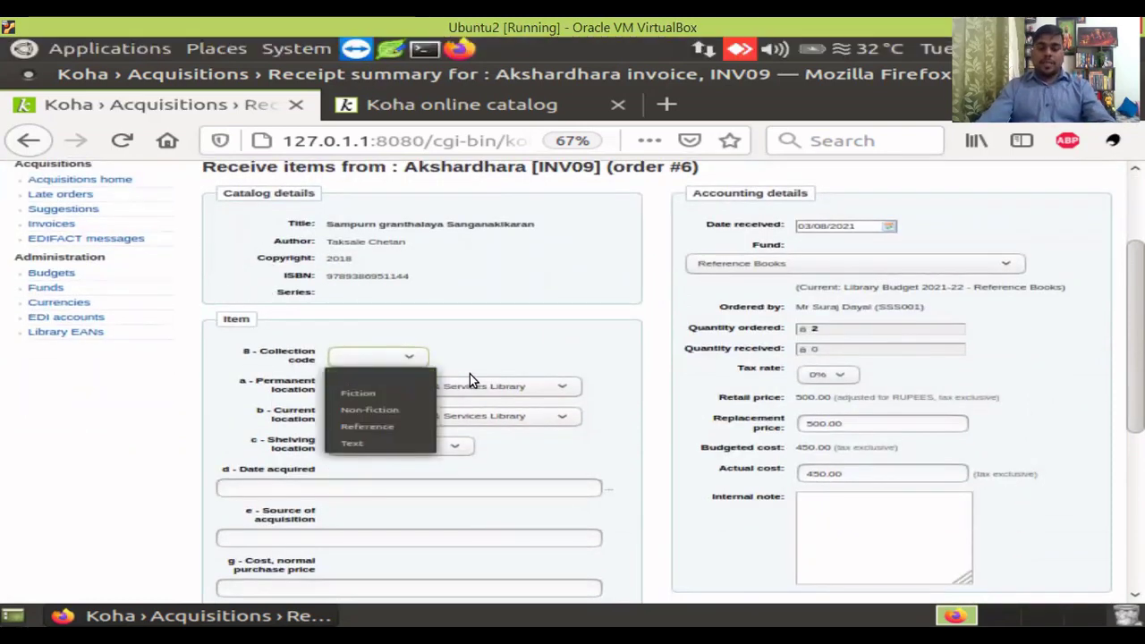
scroll(489, 341, "down", 1)
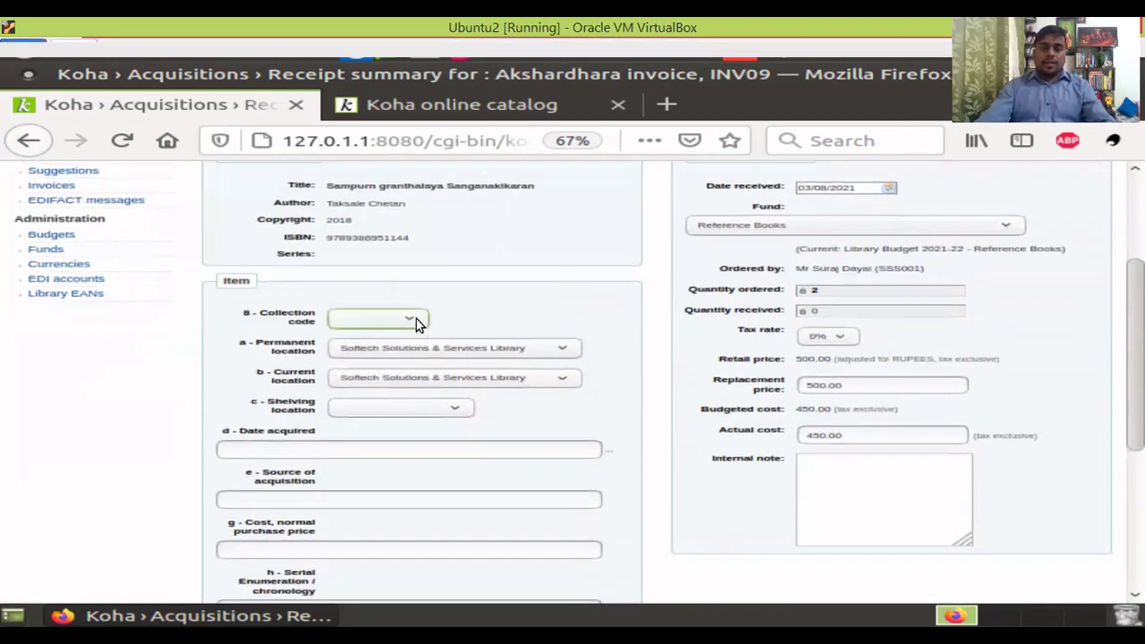
left_click(414, 317)
left_click(381, 388)
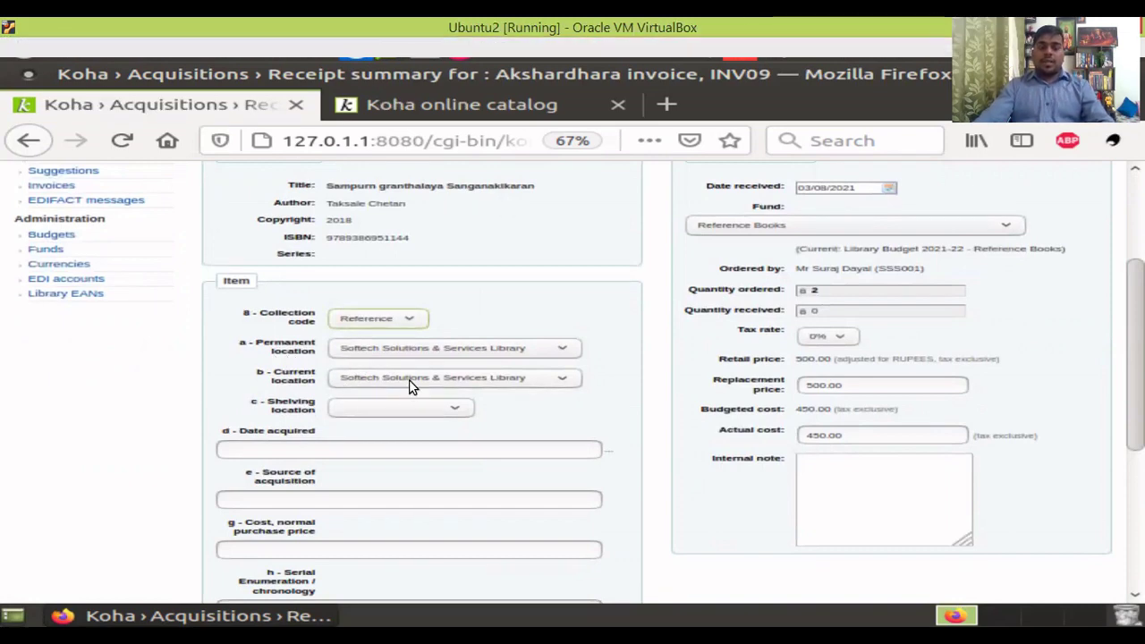
scroll(412, 402, "down", 1)
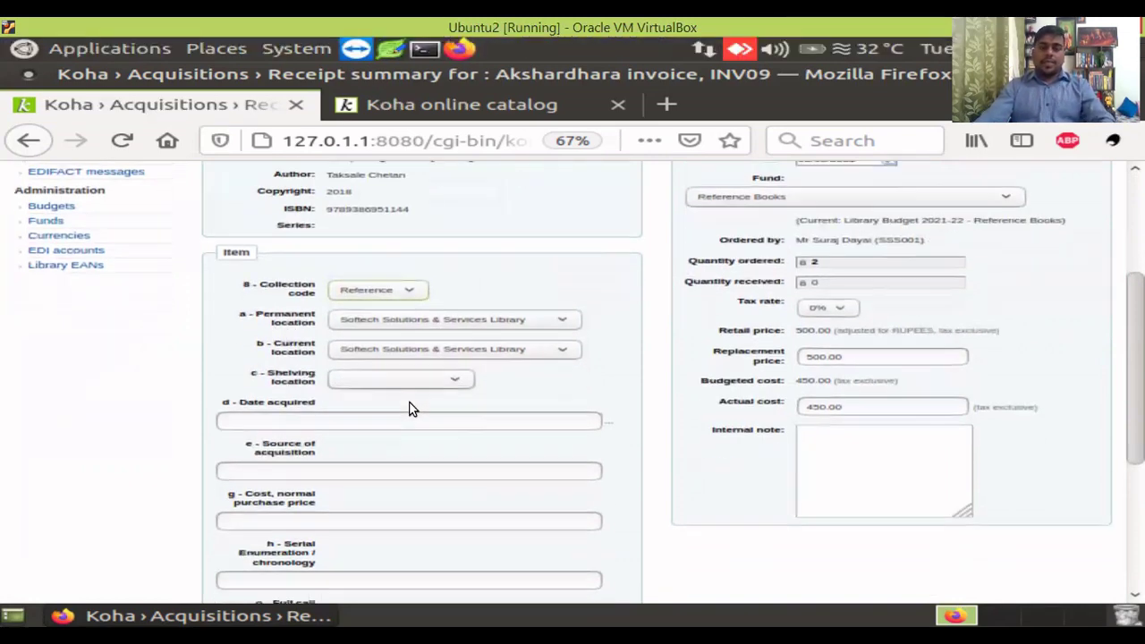
left_click(380, 371)
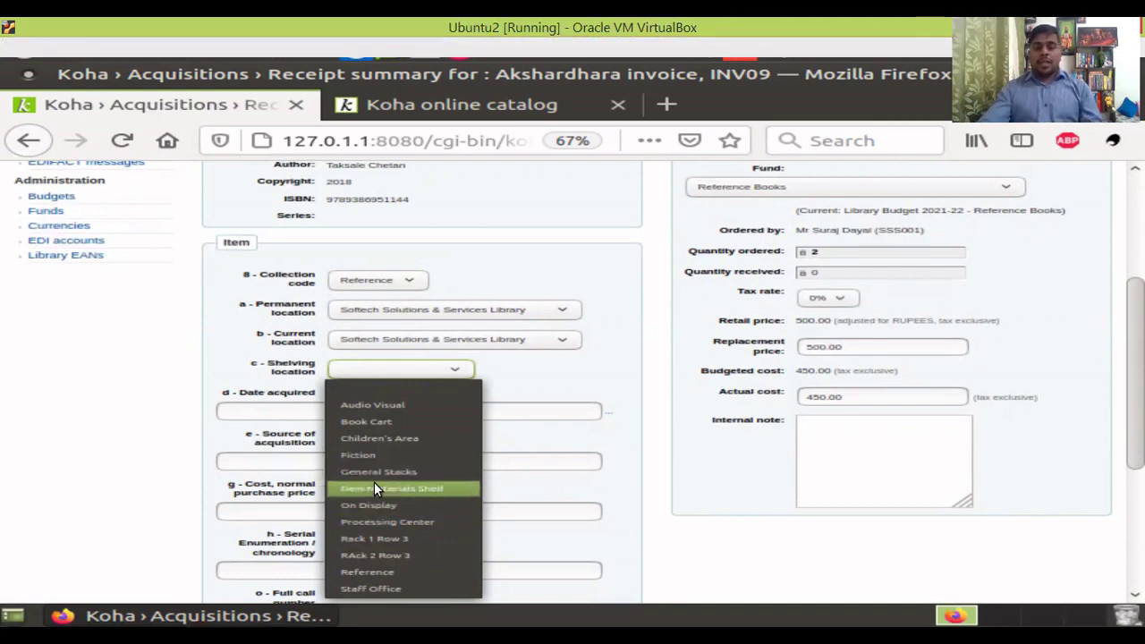
left_click(367, 538)
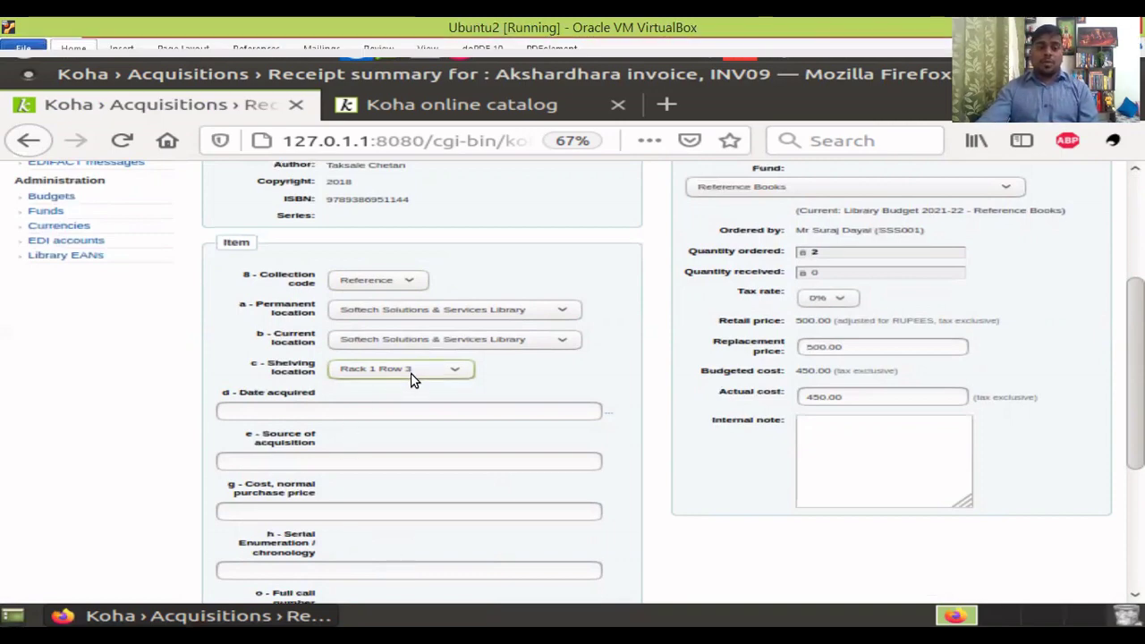
- Fill in the item's date acquired as 2021-08-03
left_click(277, 411)
scroll(297, 414, "down", 2)
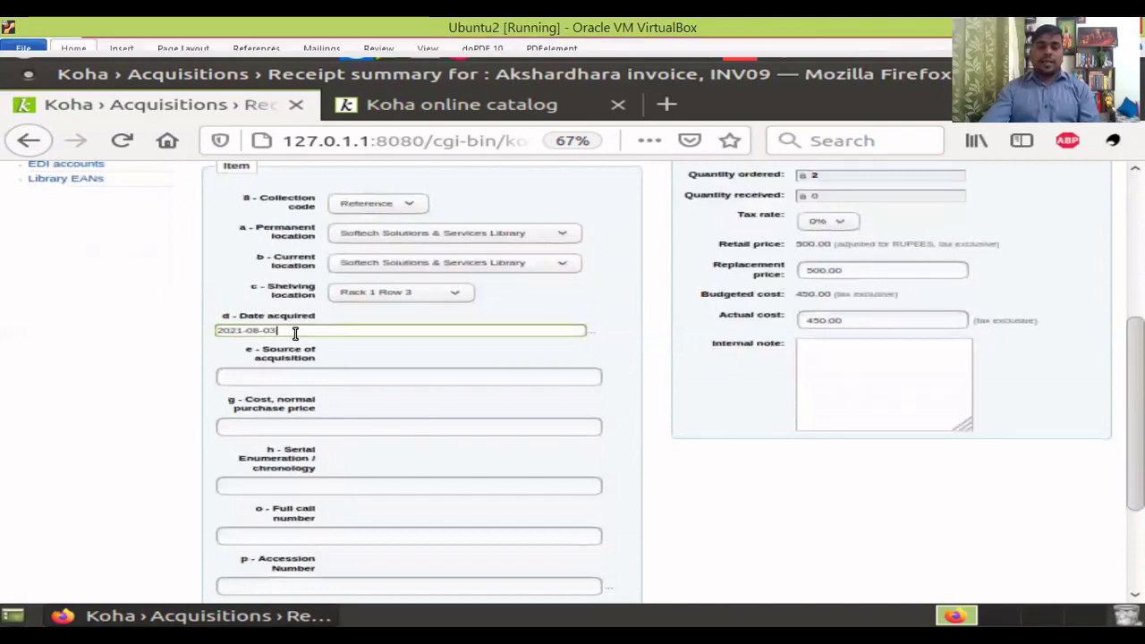
left_click_drag(295, 331, 199, 330)
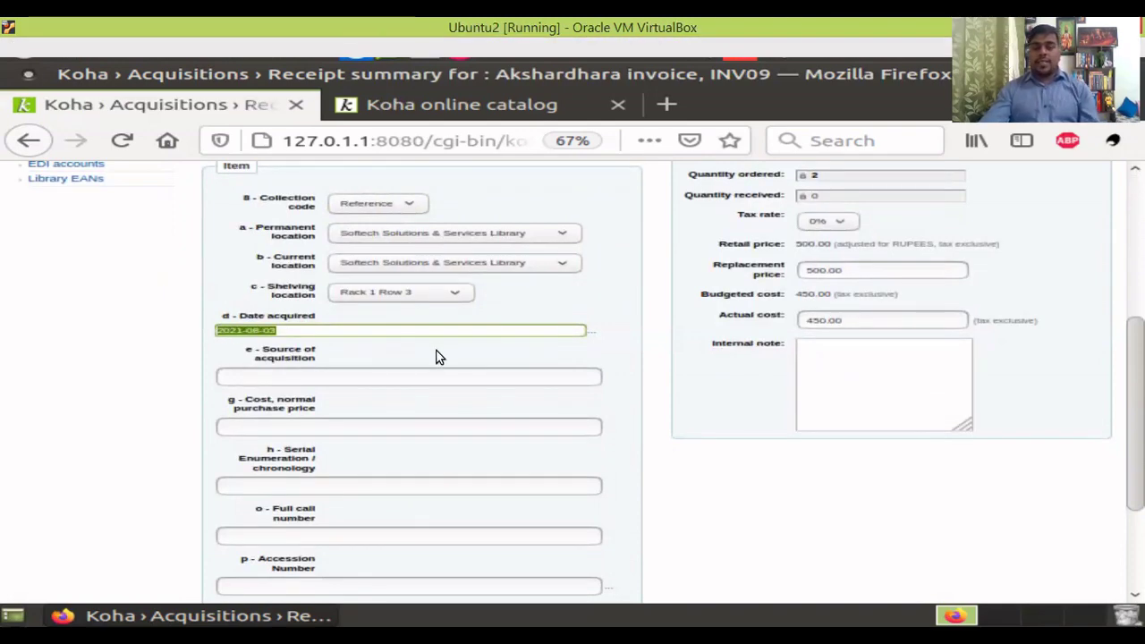
- Try to copy the vendor name Akshardhara from the page heading into the item's source of acquisition
left_click(320, 380)
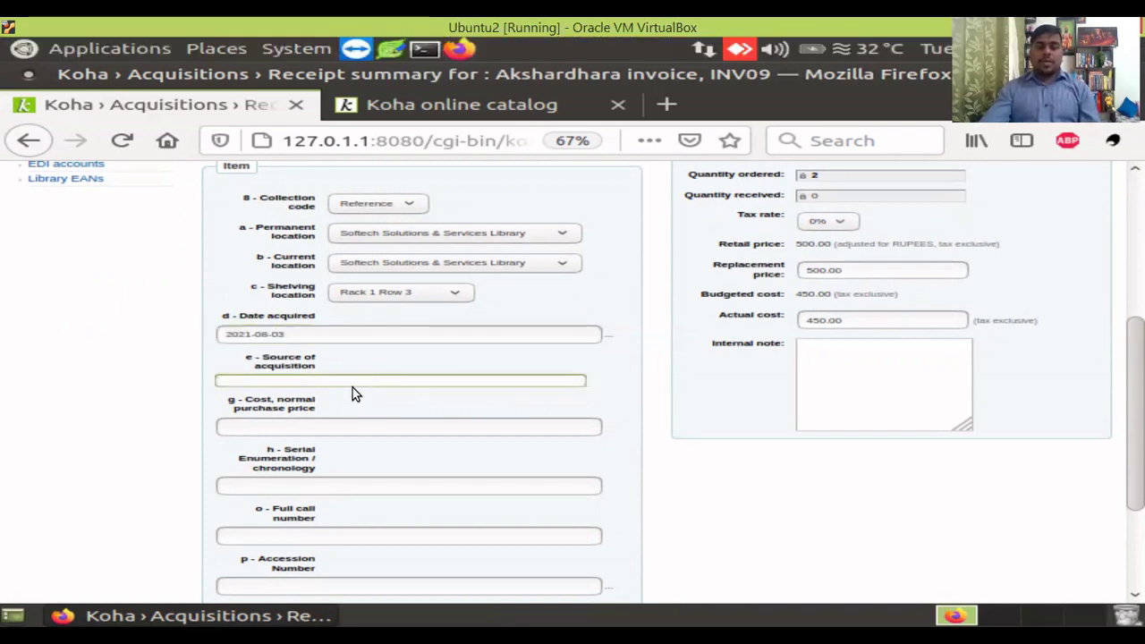
scroll(352, 391, "up", 5)
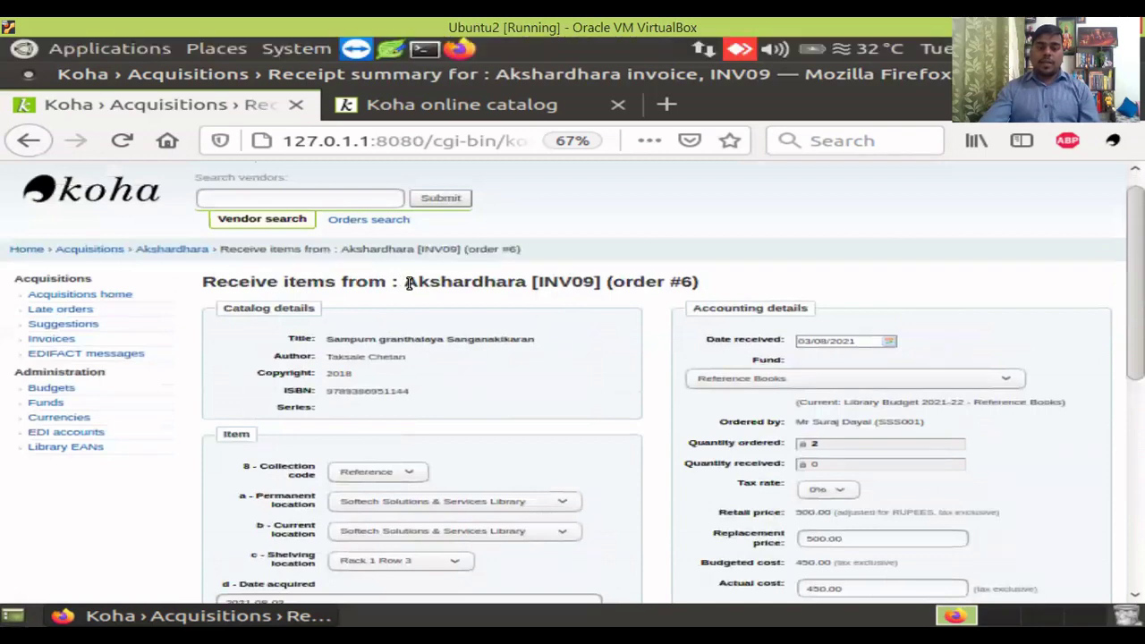
left_click_drag(404, 284, 539, 283)
scroll(402, 423, "down", 6)
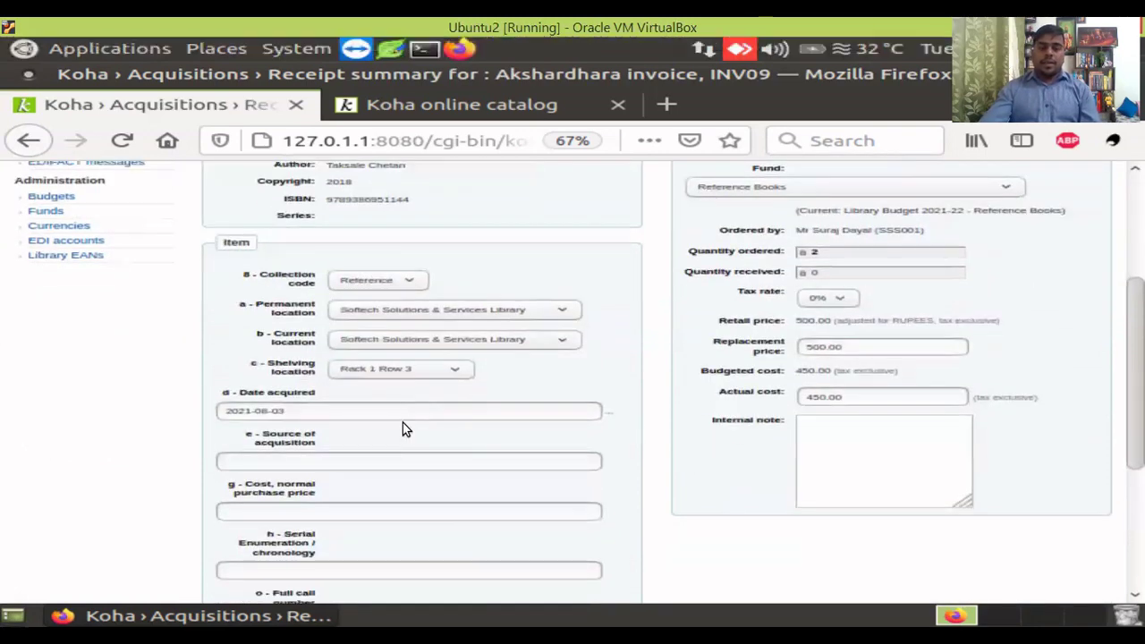
left_click(310, 307)
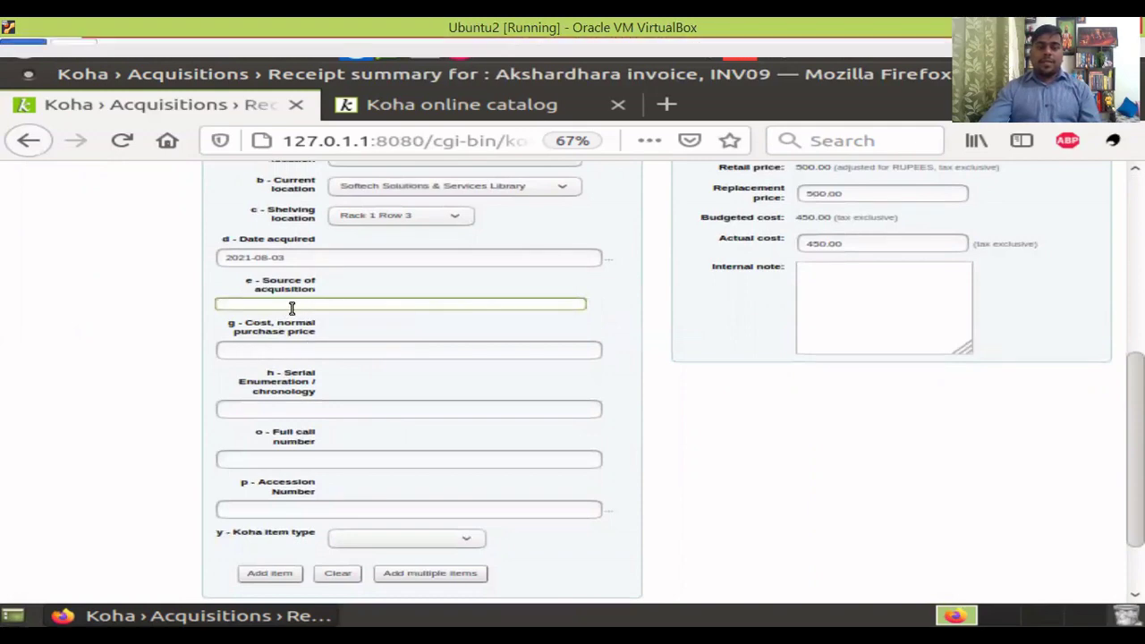
- Set the item's normal purchase price to 450, leaving the serial enumeration blank
left_click(256, 354)
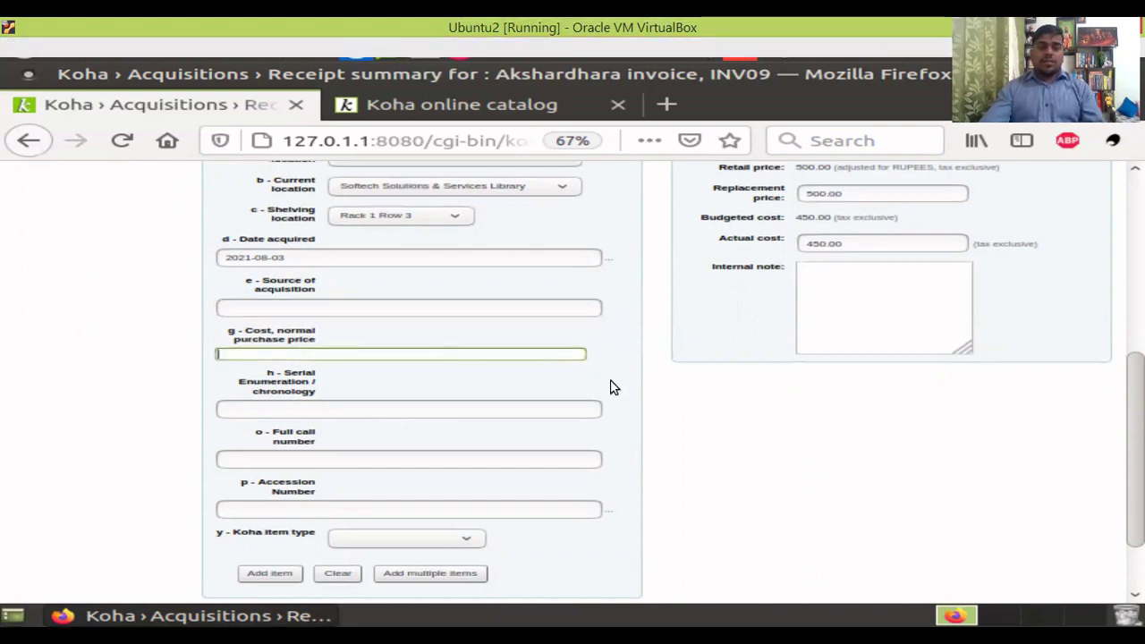
type("450")
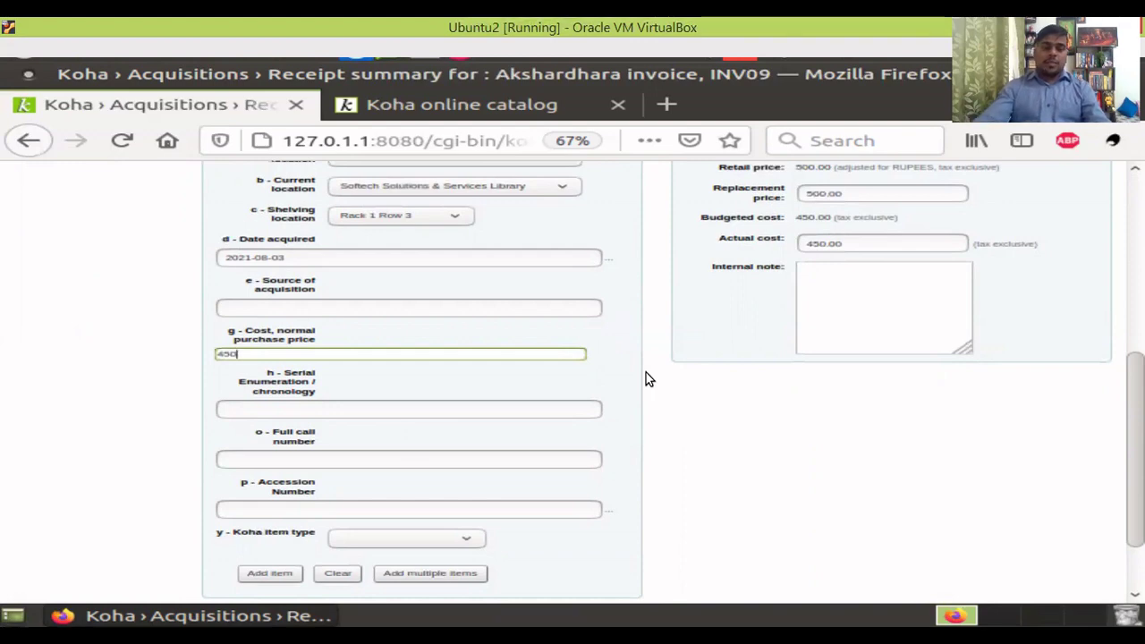
left_click(295, 407)
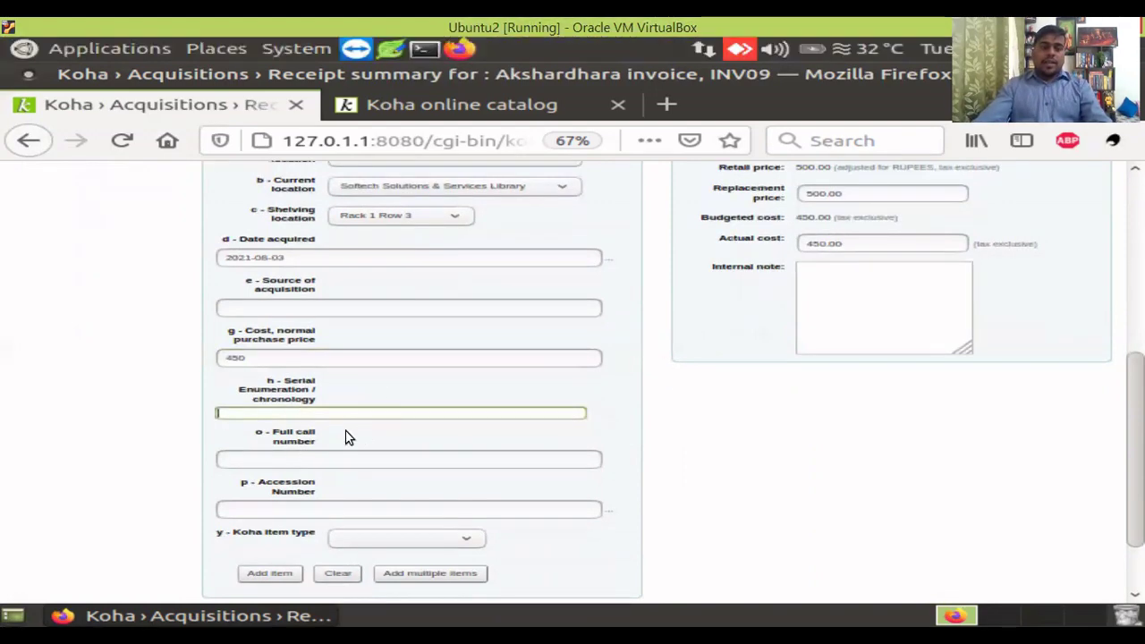
scroll(326, 374, "down", 2)
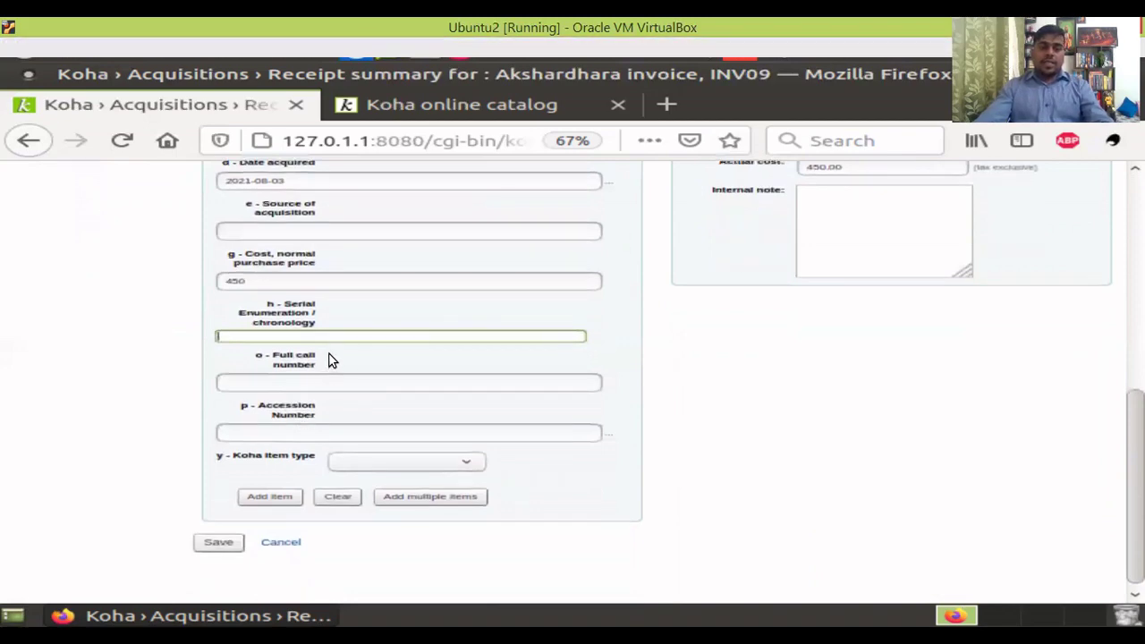
- Enter 020/TAK as the received item's full call number
left_click(272, 388)
type("02")
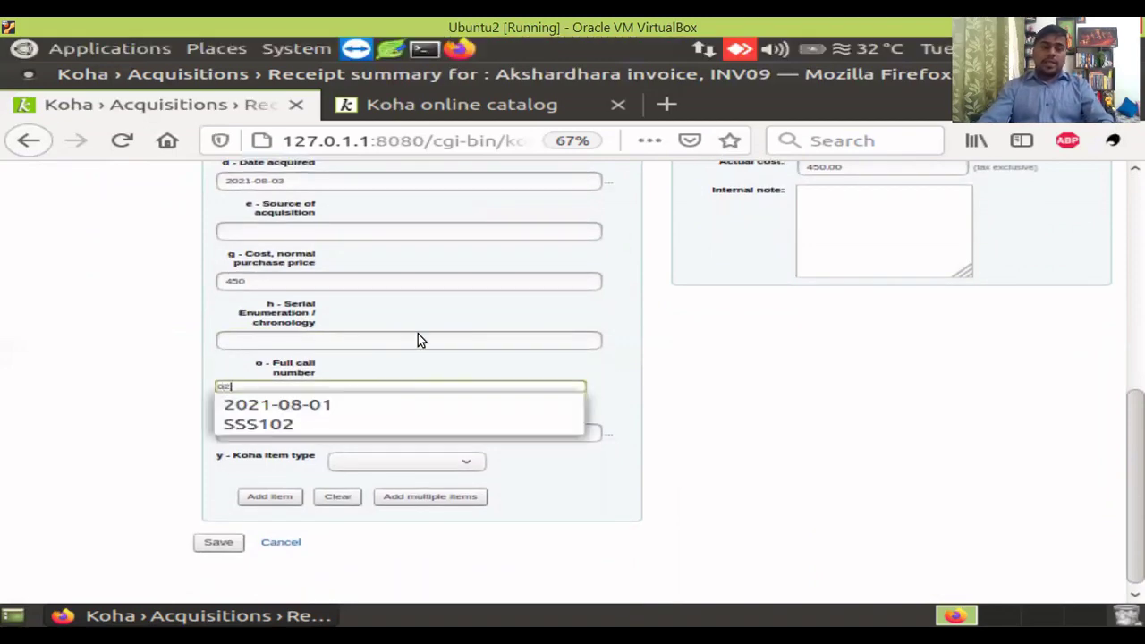
type("0")
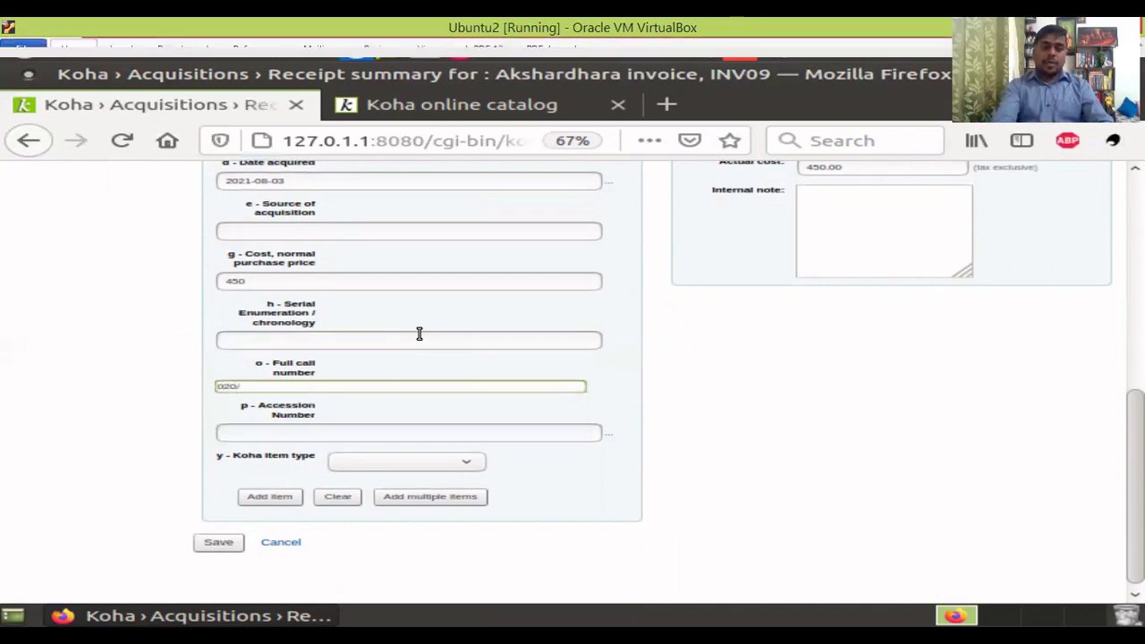
type("/TA")
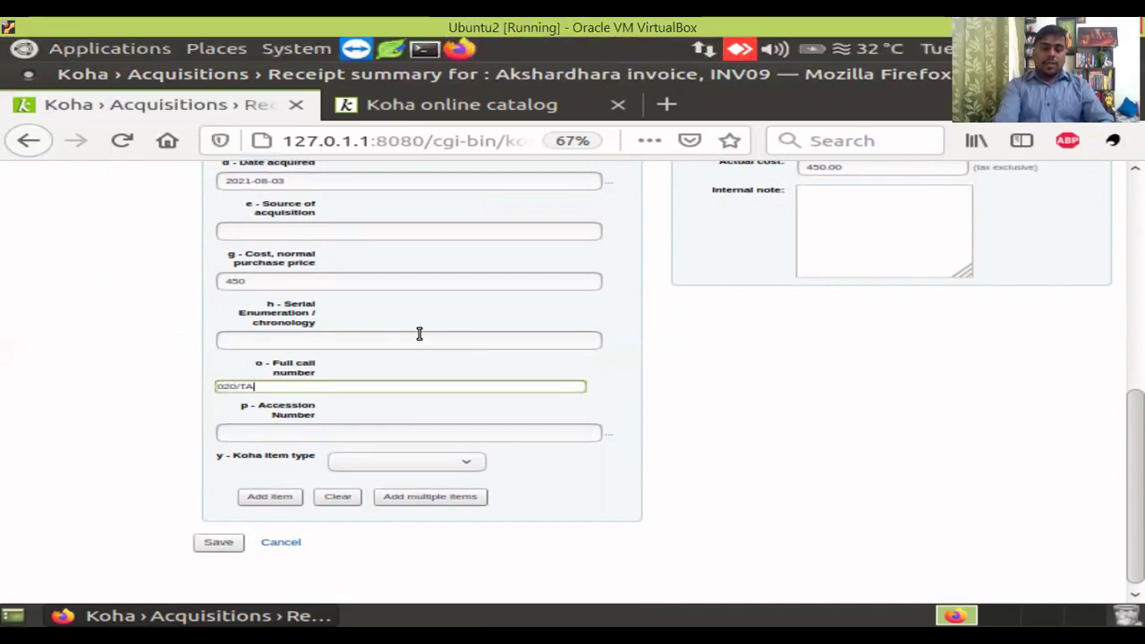
type("K")
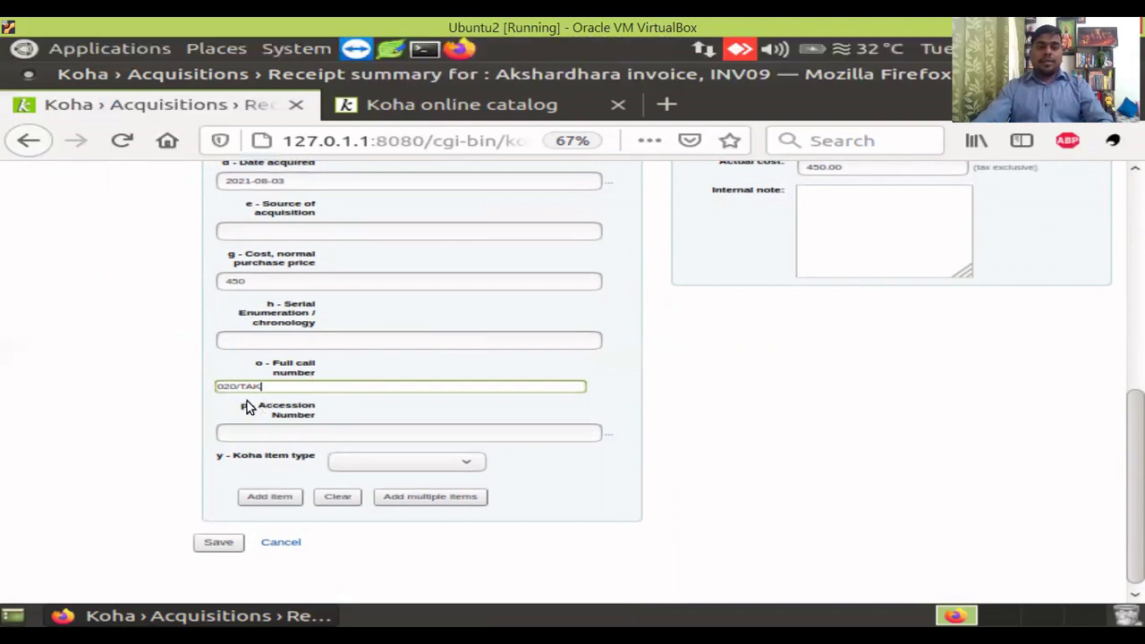
- Enter R01 as the received item's accession number
left_click(266, 435)
type("1")
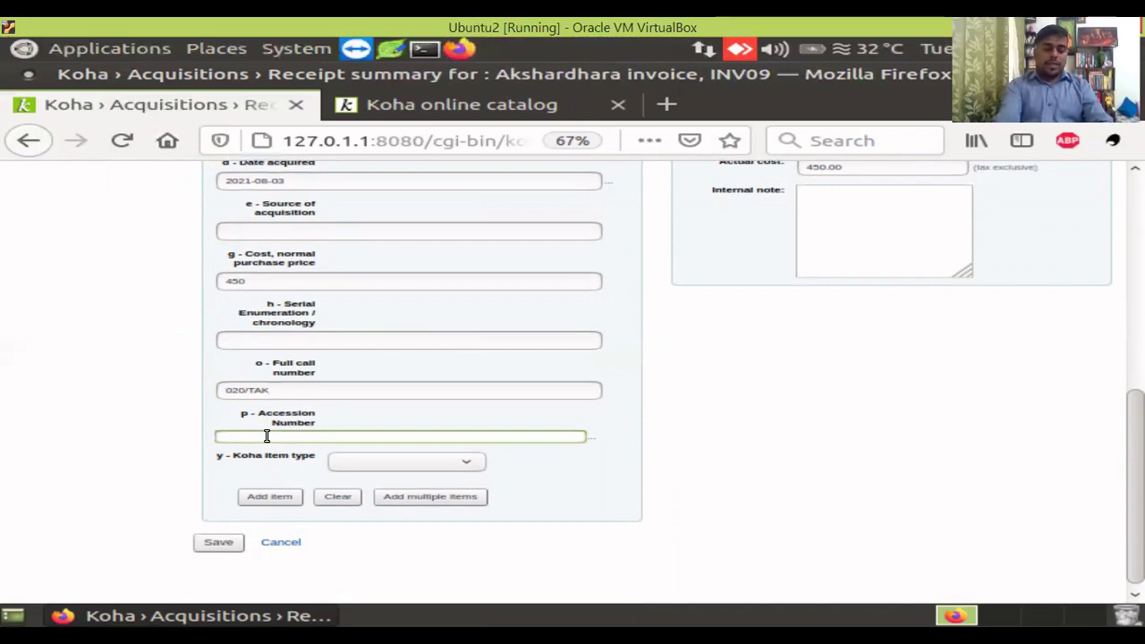
type("R")
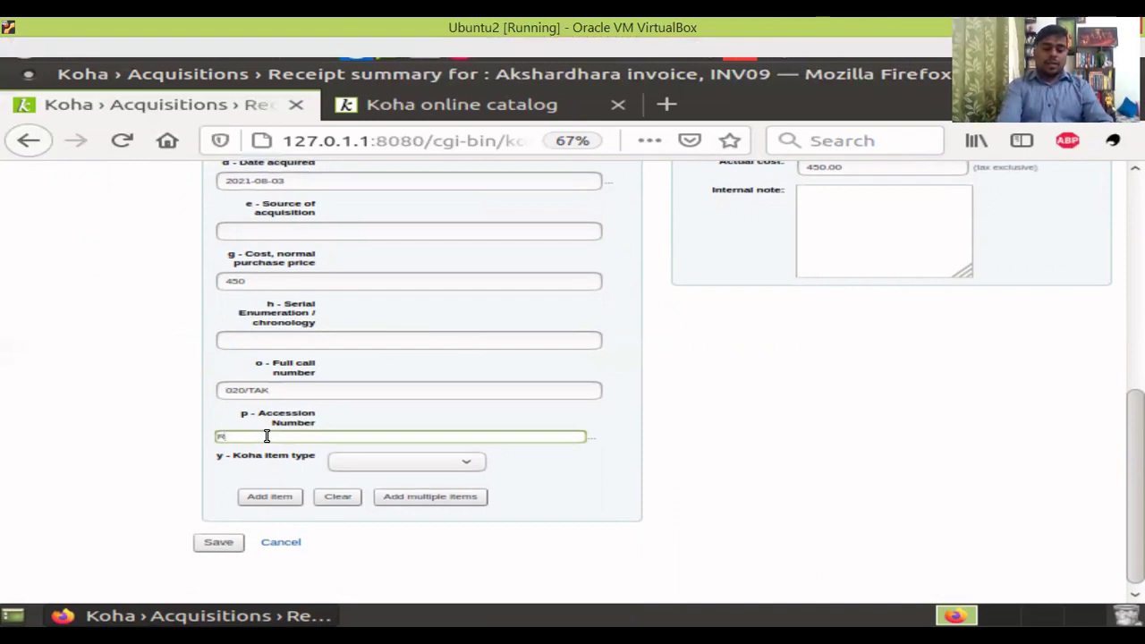
type("0")
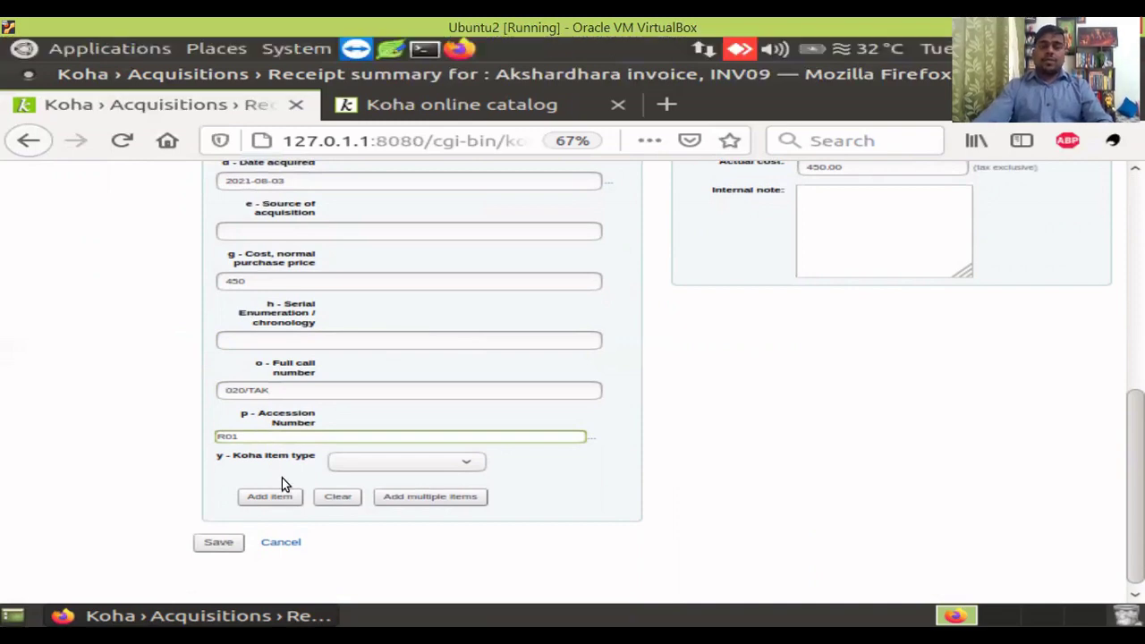
type("1")
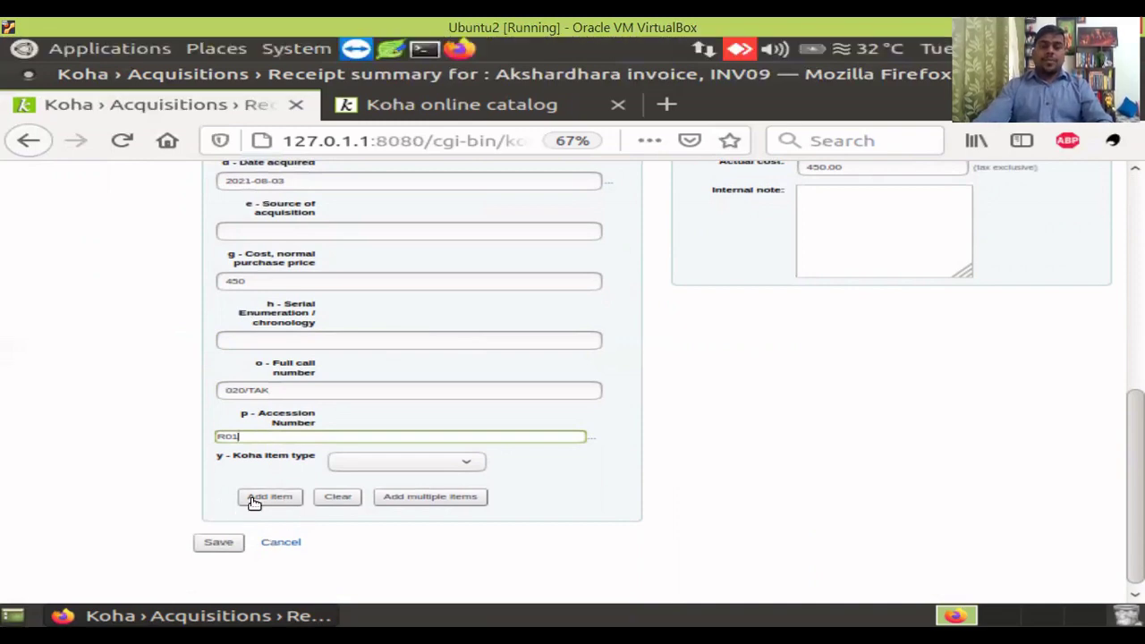
- Set the Koha item type to Books and add the item to the order's items list
left_click(368, 465)
left_click(366, 272)
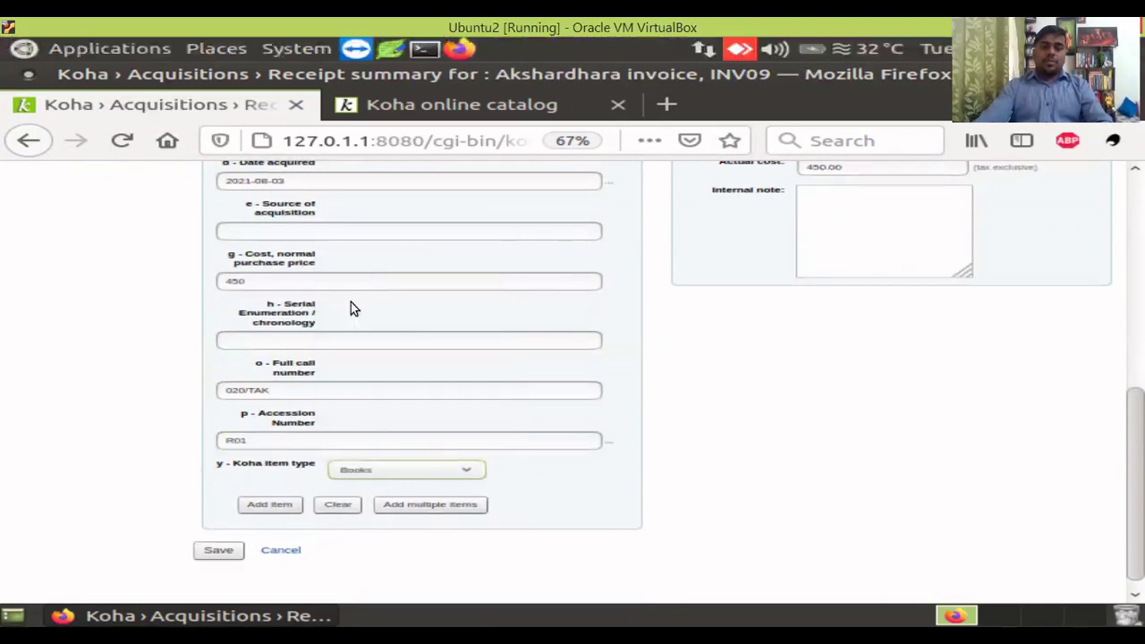
left_click(362, 476)
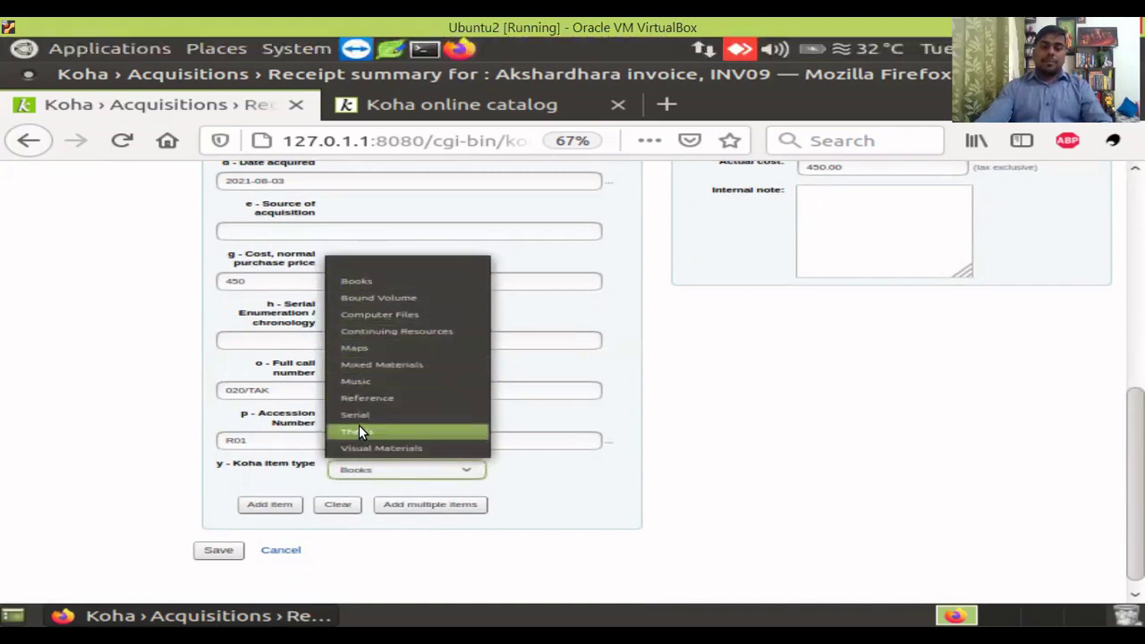
left_click(367, 281)
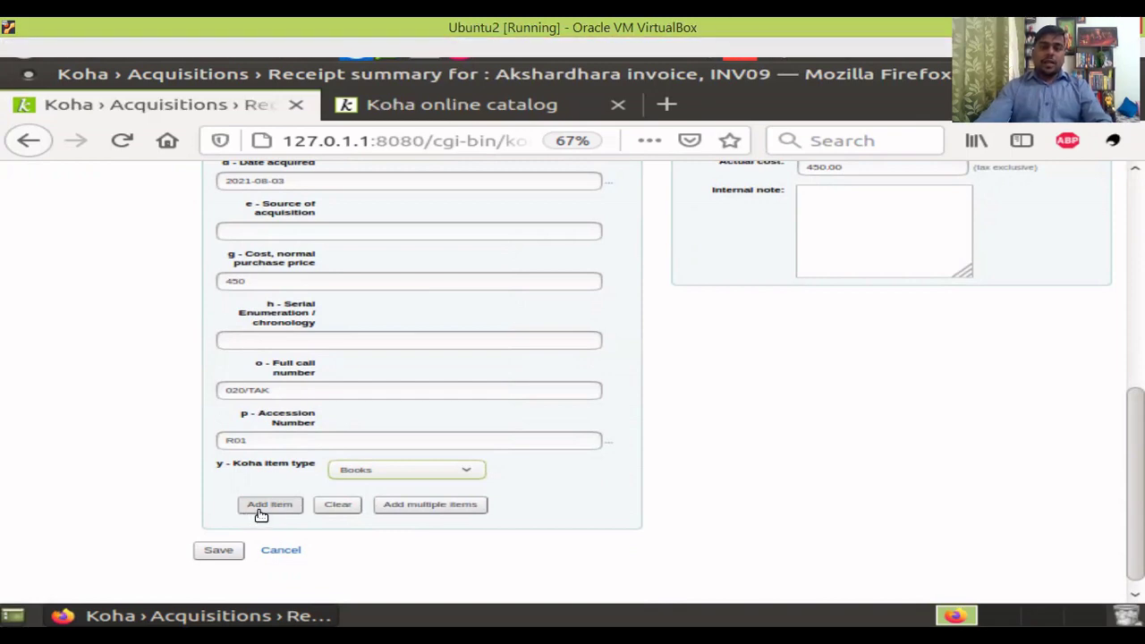
scroll(314, 547, "up", 2)
scroll(315, 548, "down", 2)
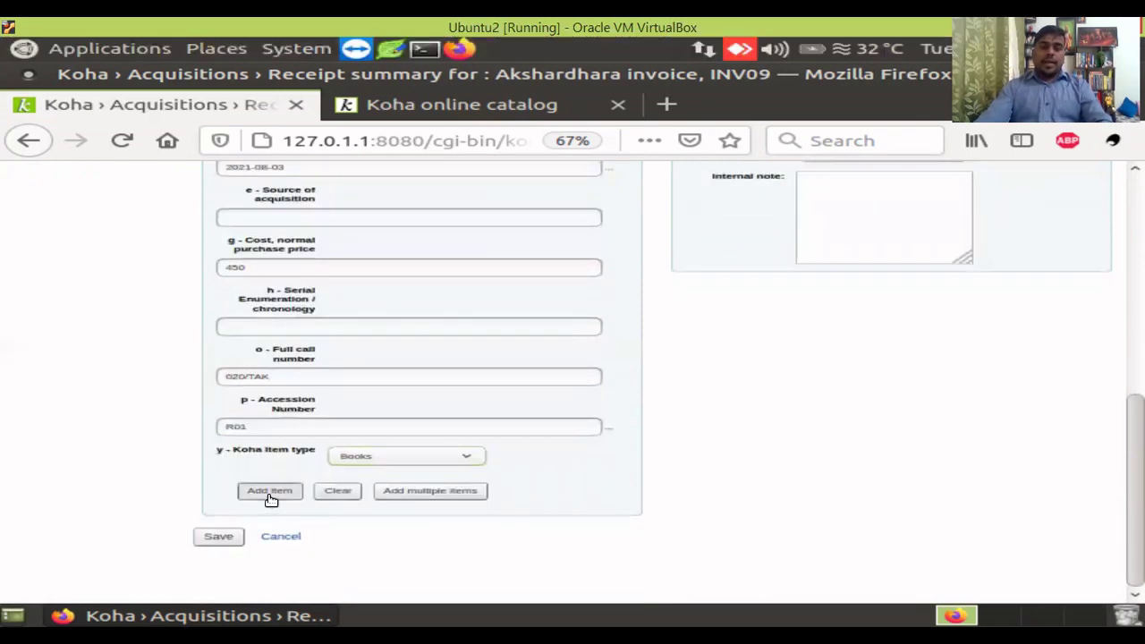
left_click(268, 492)
- Examine the items list and compare the ordered and received quantities and costs in the accounting details
scroll(650, 484, "up", 2)
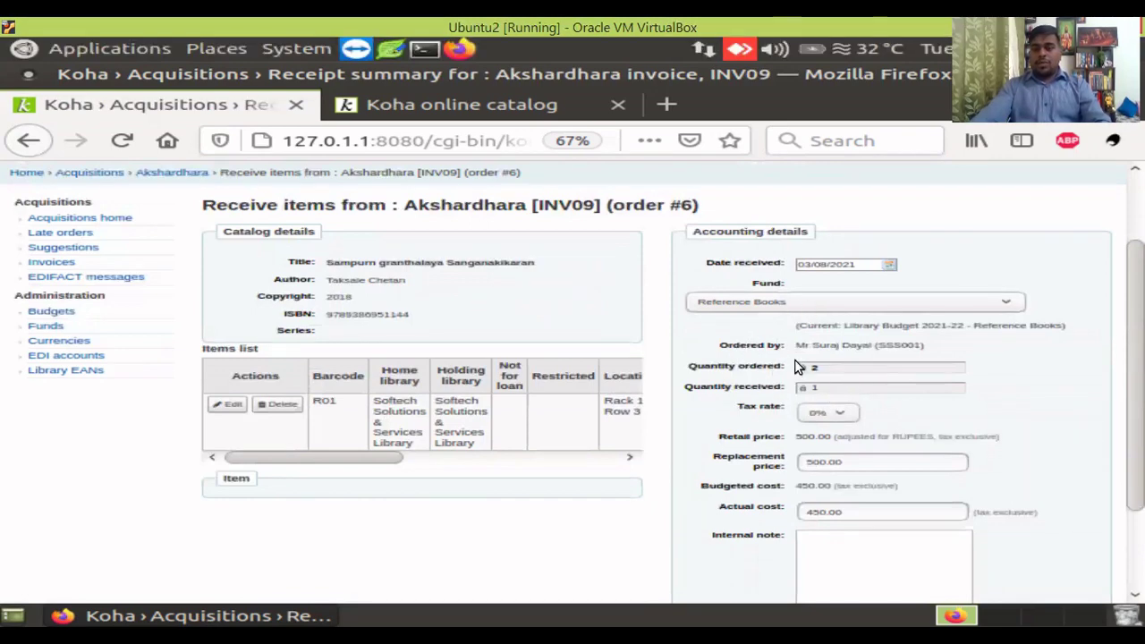
scroll(790, 333, "down", 1)
scroll(709, 281, "up", 2)
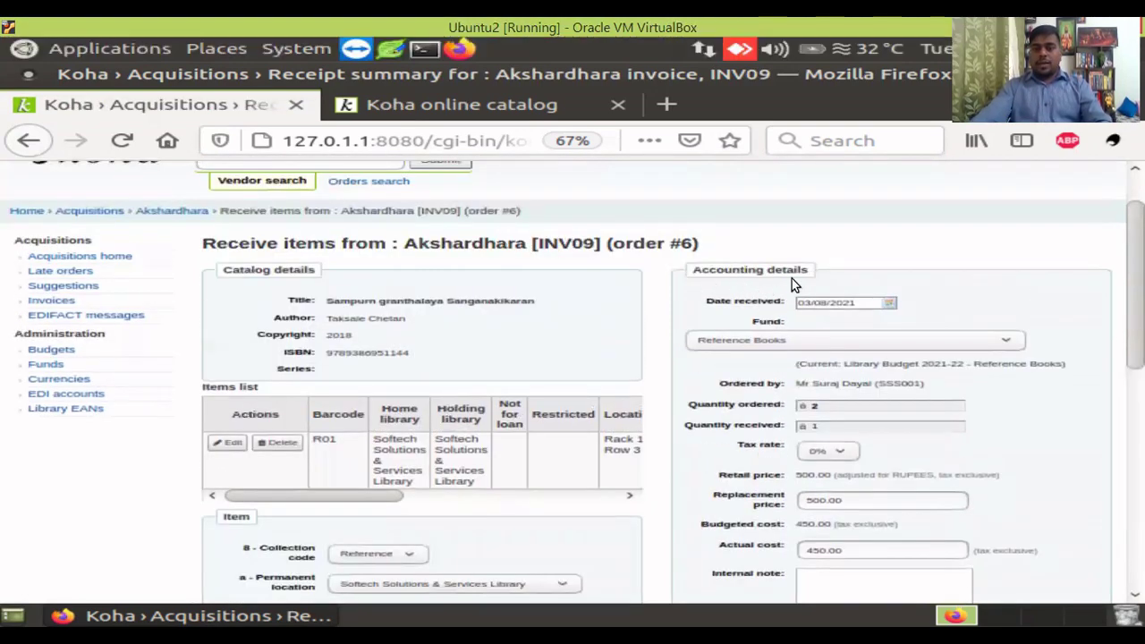
scroll(792, 330, "down", 2)
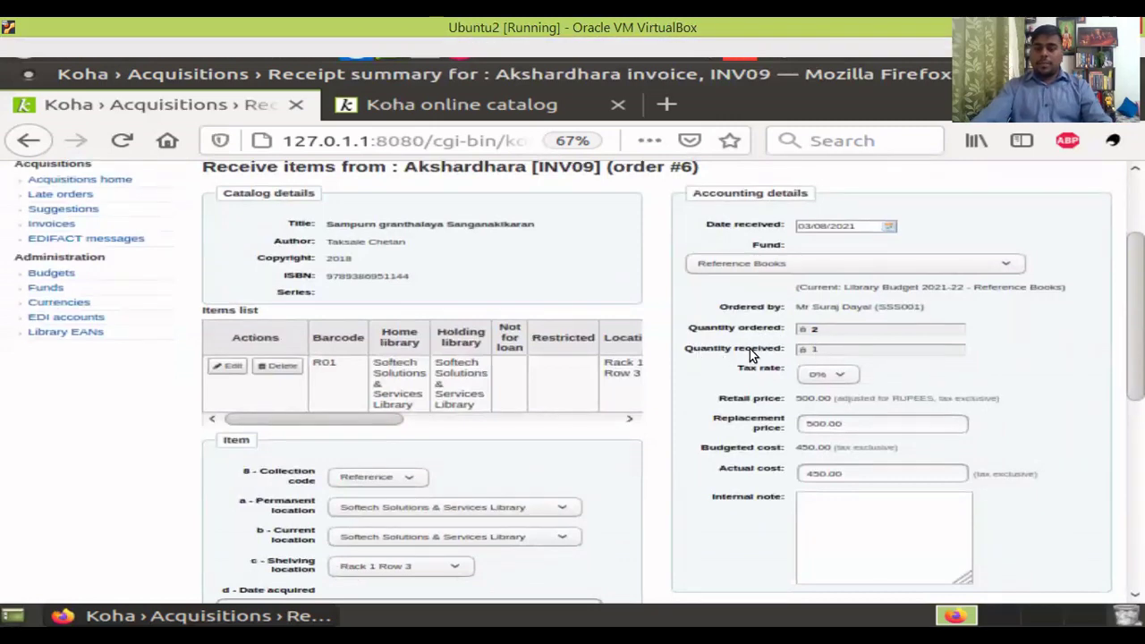
scroll(824, 410, "down", 2)
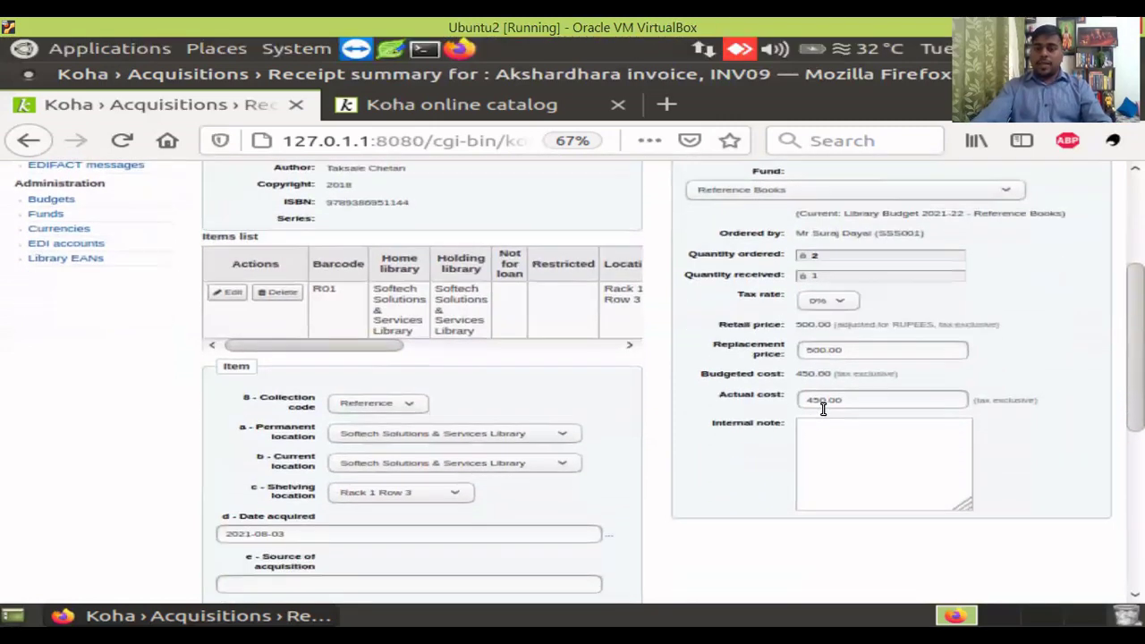
scroll(362, 436, "down", 6)
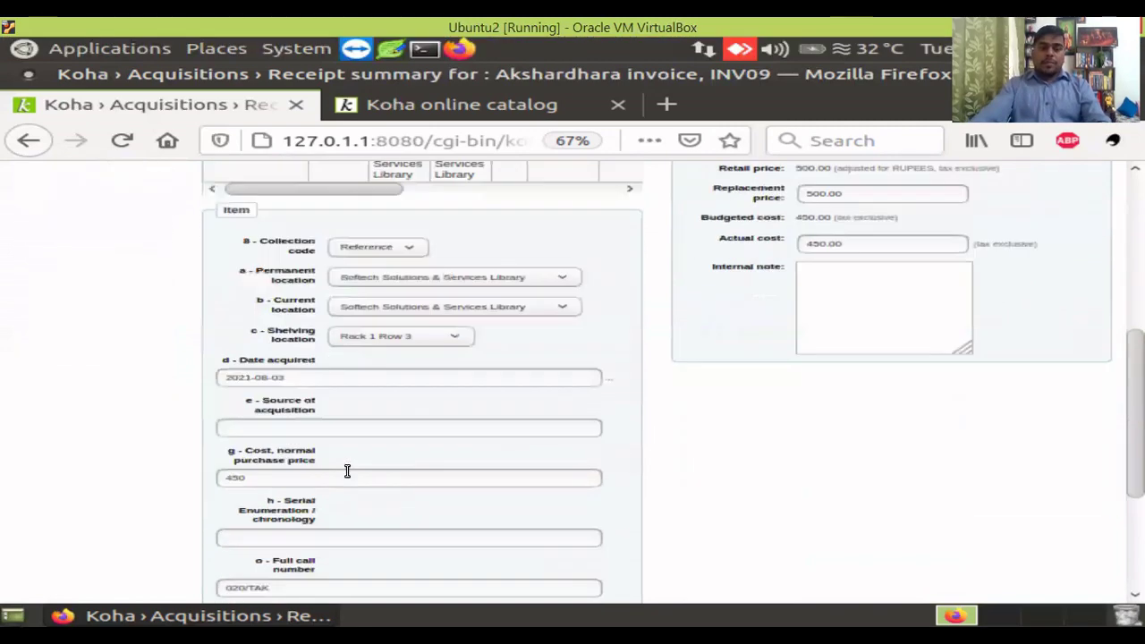
scroll(272, 411, "up", 2)
scroll(278, 394, "up", 7)
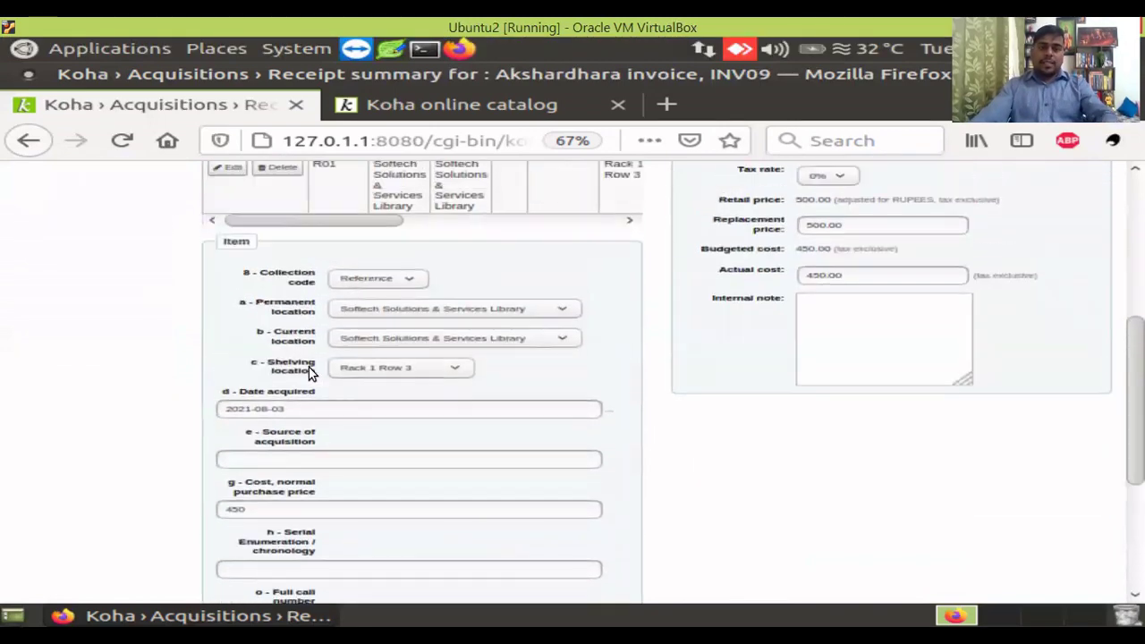
- Give the second copy accession number R02 and add it to the items list, keeping the other prefilled values
scroll(341, 439, "down", 9)
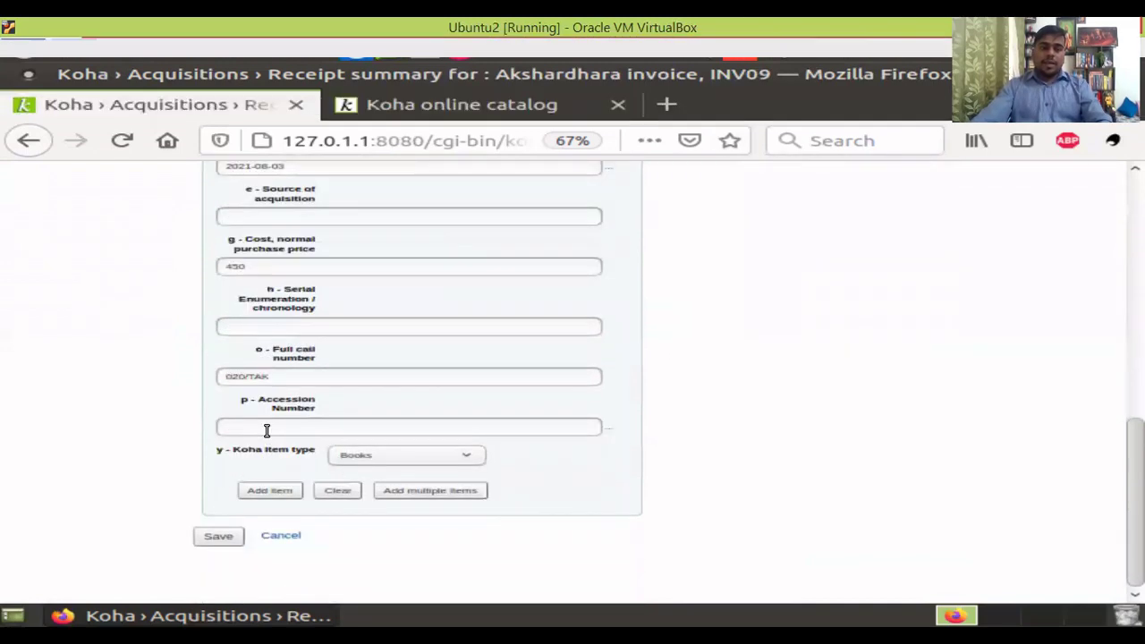
left_click(266, 426)
type("R")
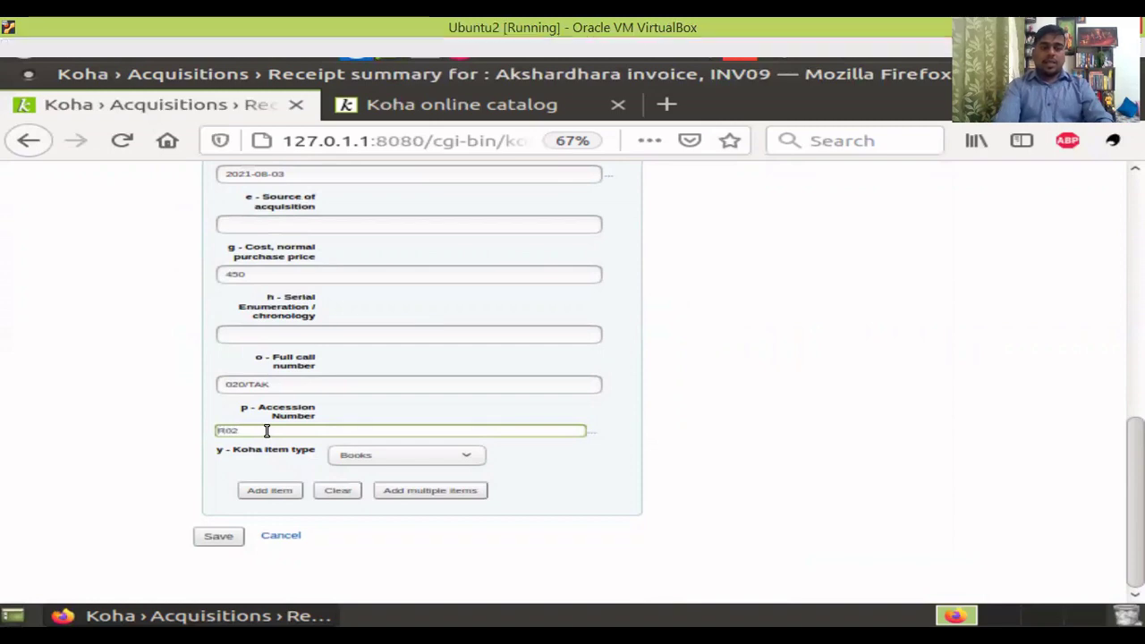
type("02")
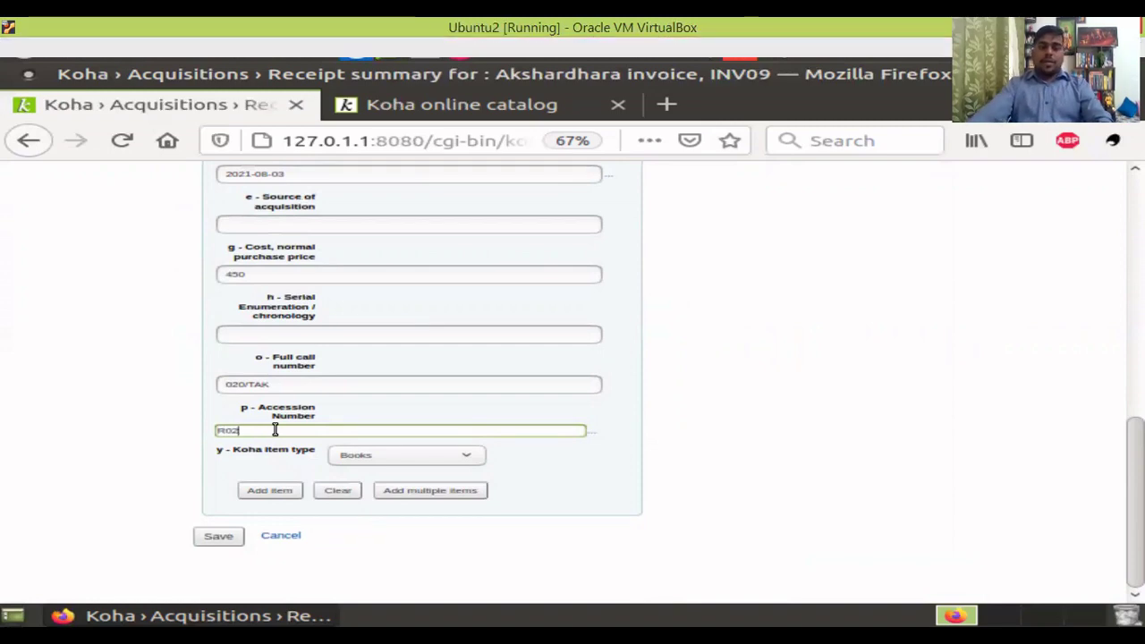
left_click(265, 493)
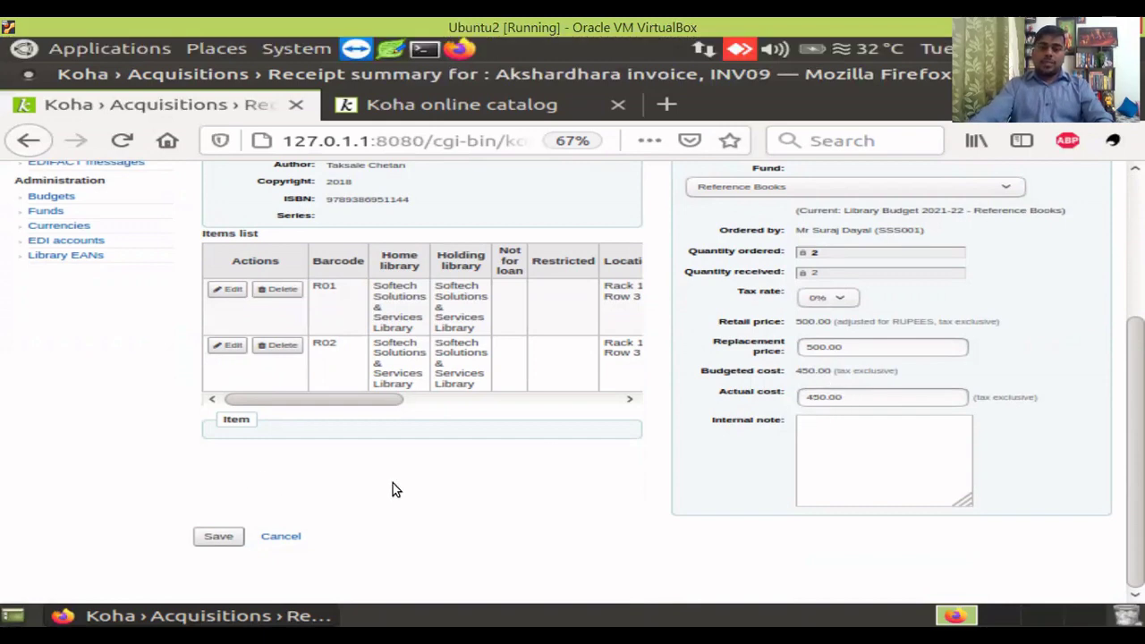
- Check items R01 and R02 in the items list and save their receipt under invoice INV09
scroll(690, 485, "up", 4)
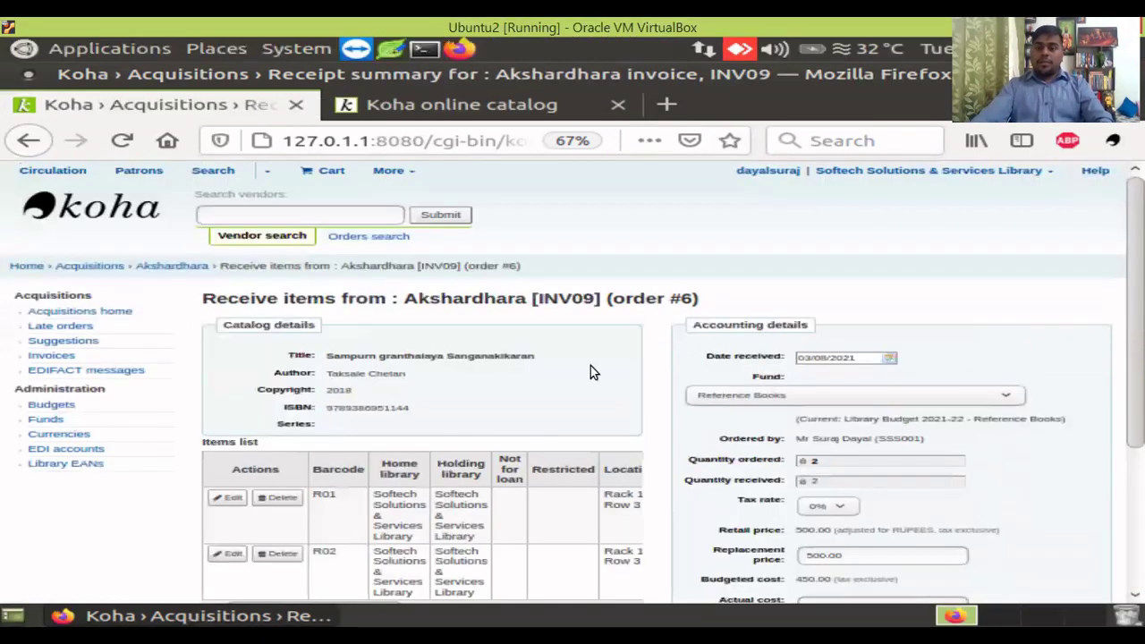
scroll(243, 407, "down", 2)
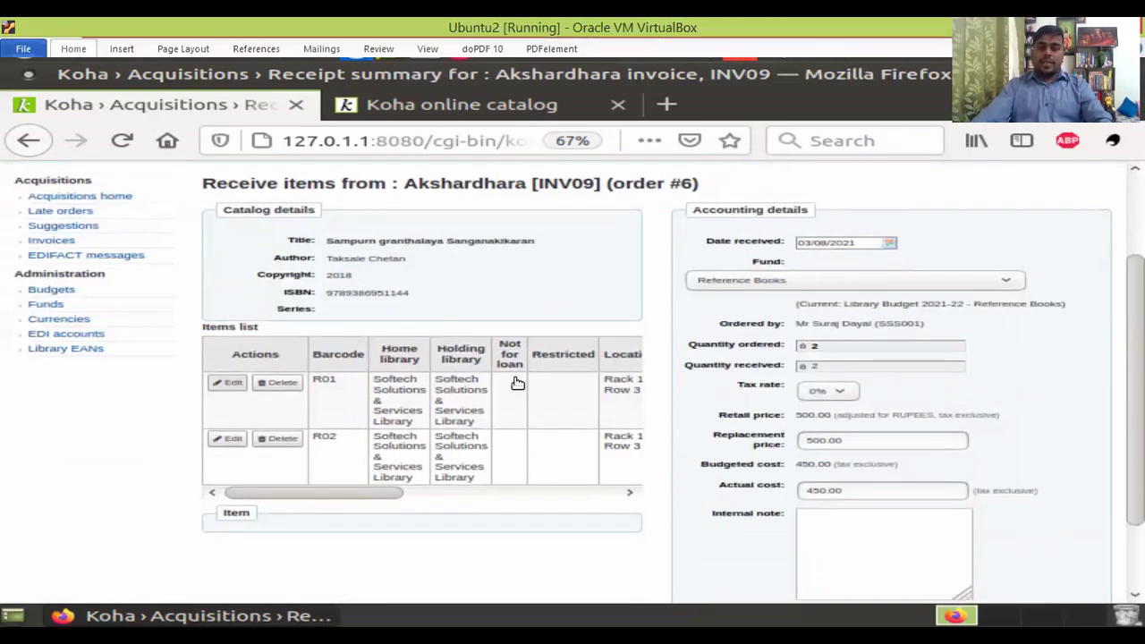
left_click_drag(375, 494, 235, 503)
scroll(469, 421, "down", 2)
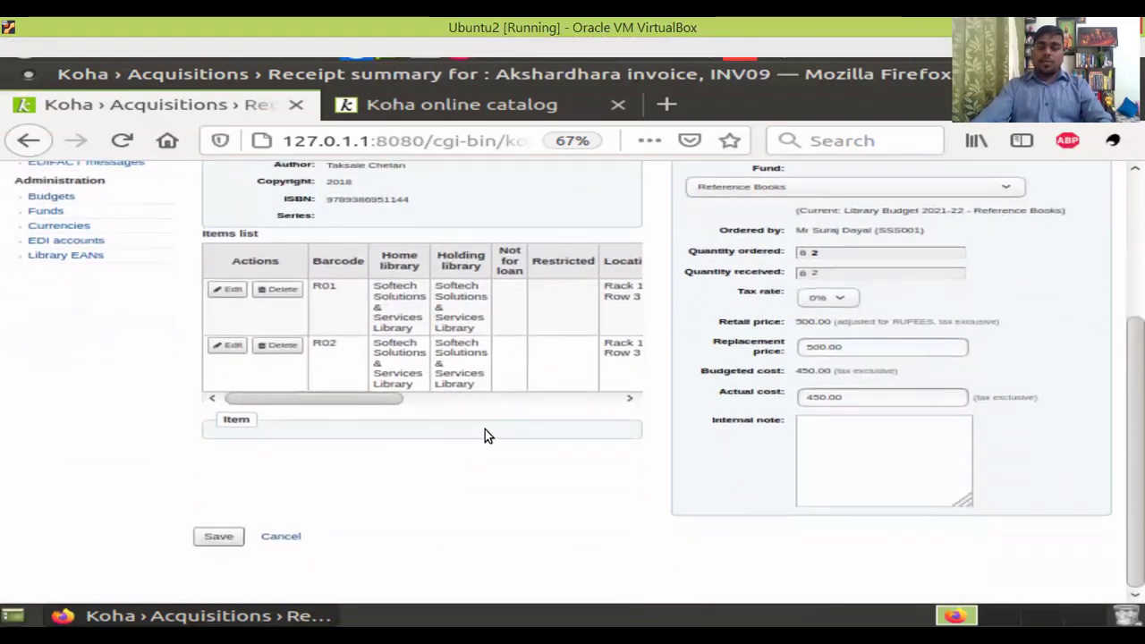
scroll(572, 523, "up", 3)
scroll(572, 524, "down", 3)
left_click(221, 539)
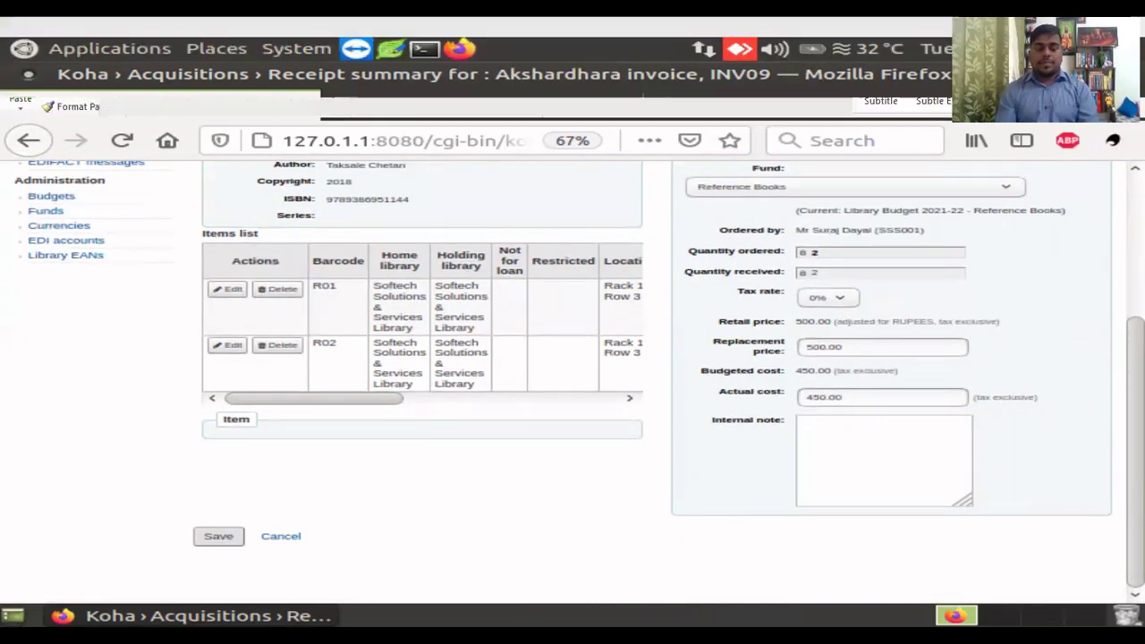
key("Return")
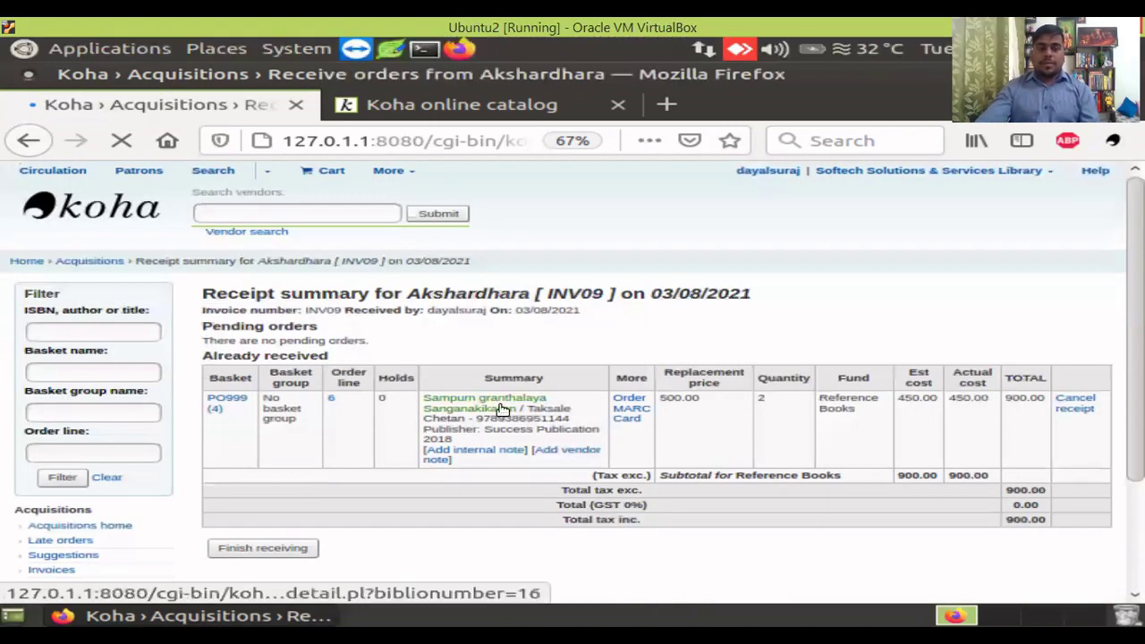
- Review the INV09 receipt summary, including its pending orders, receiving user, item costs and total with tax
scroll(855, 438, "down", 3)
scroll(884, 434, "up", 3)
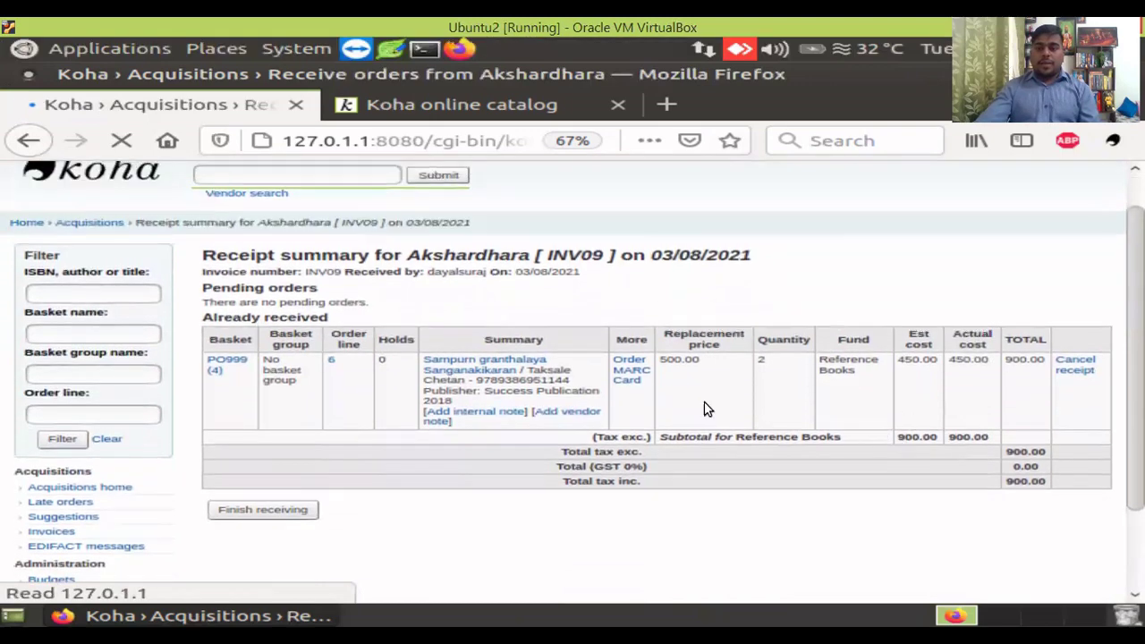
left_click_drag(204, 253, 765, 273)
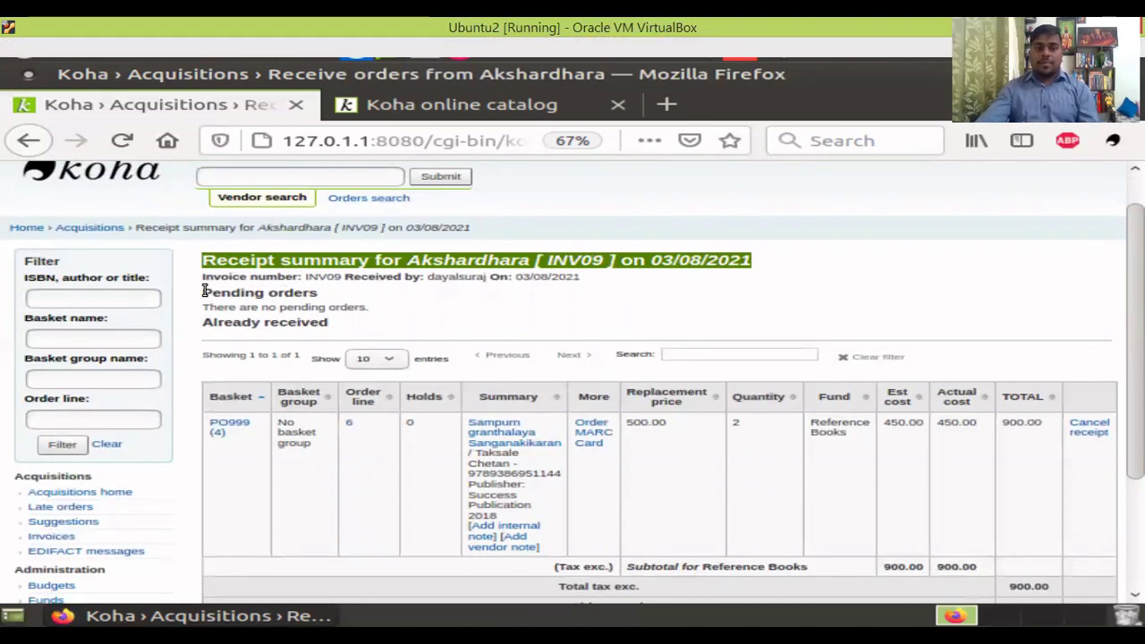
left_click_drag(205, 291, 348, 305)
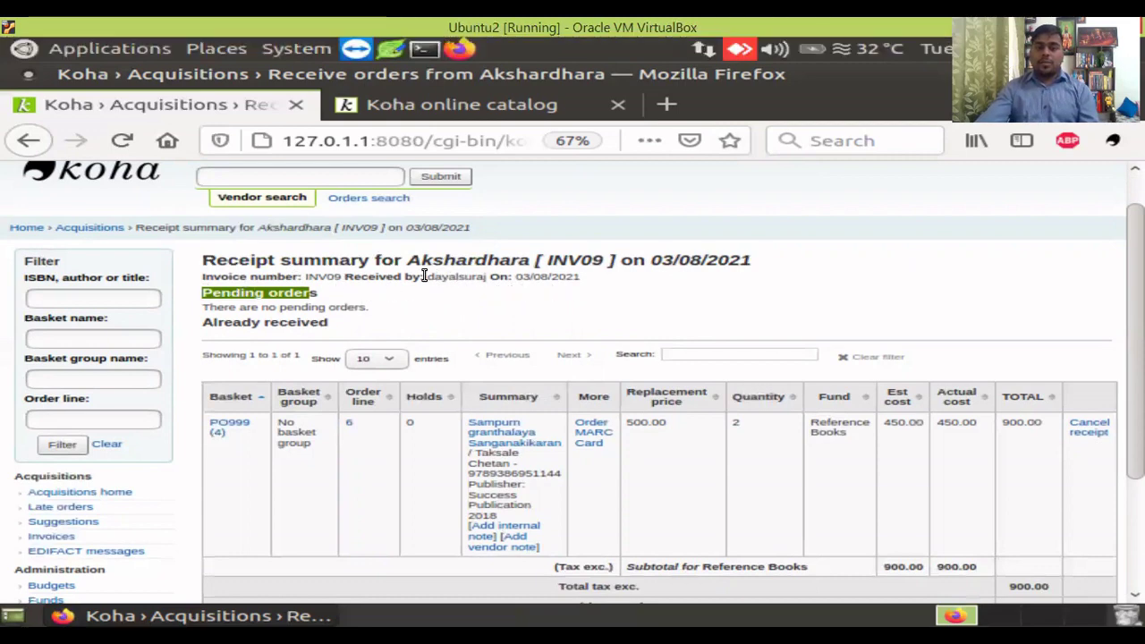
left_click_drag(424, 276, 487, 278)
scroll(375, 346, "down", 2)
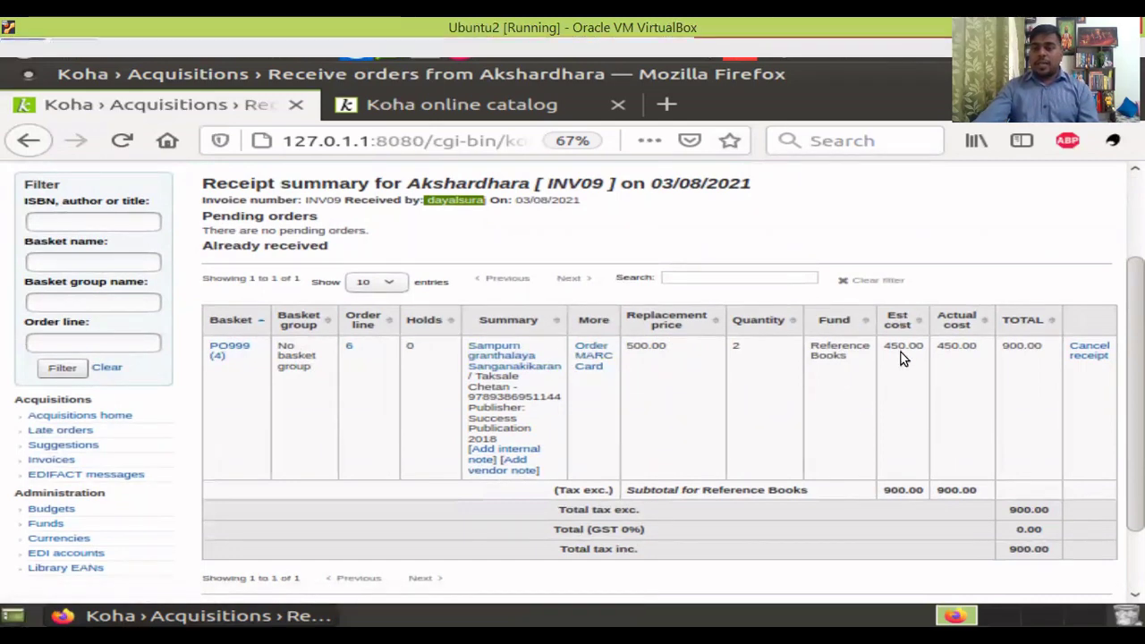
scroll(944, 490, "down", 1)
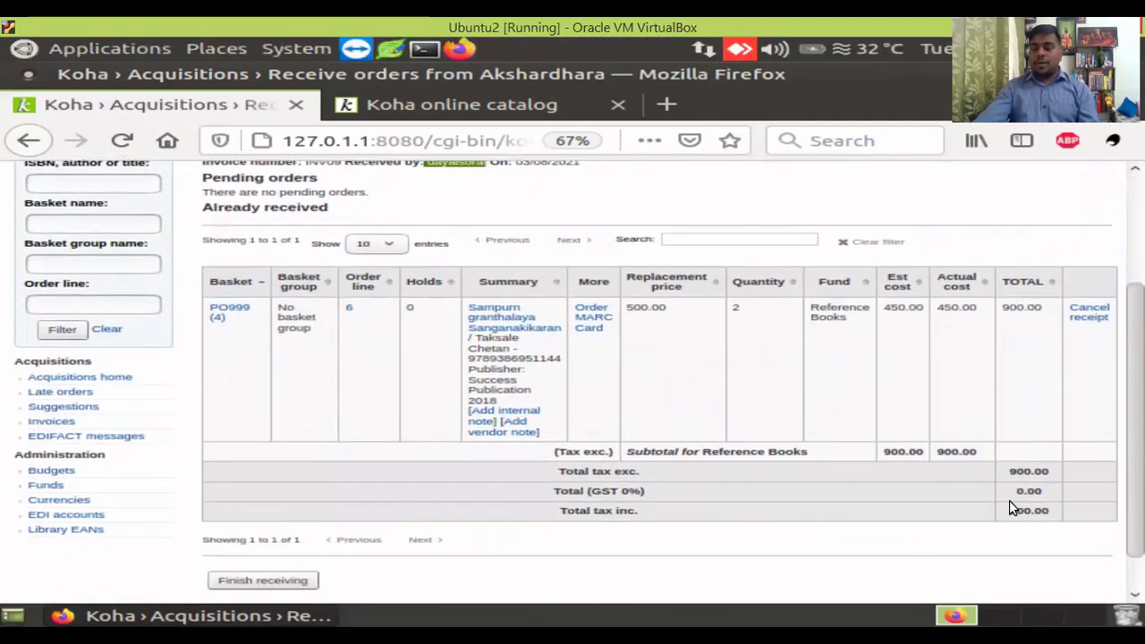
left_click_drag(1006, 513, 1050, 510)
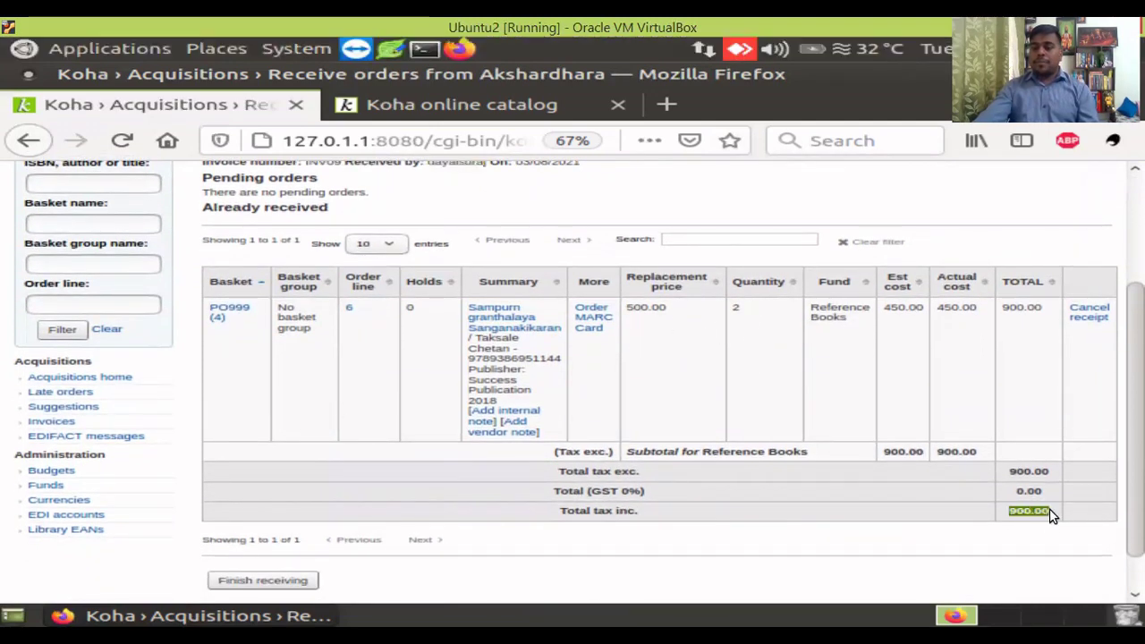
scroll(696, 453, "down", 1)
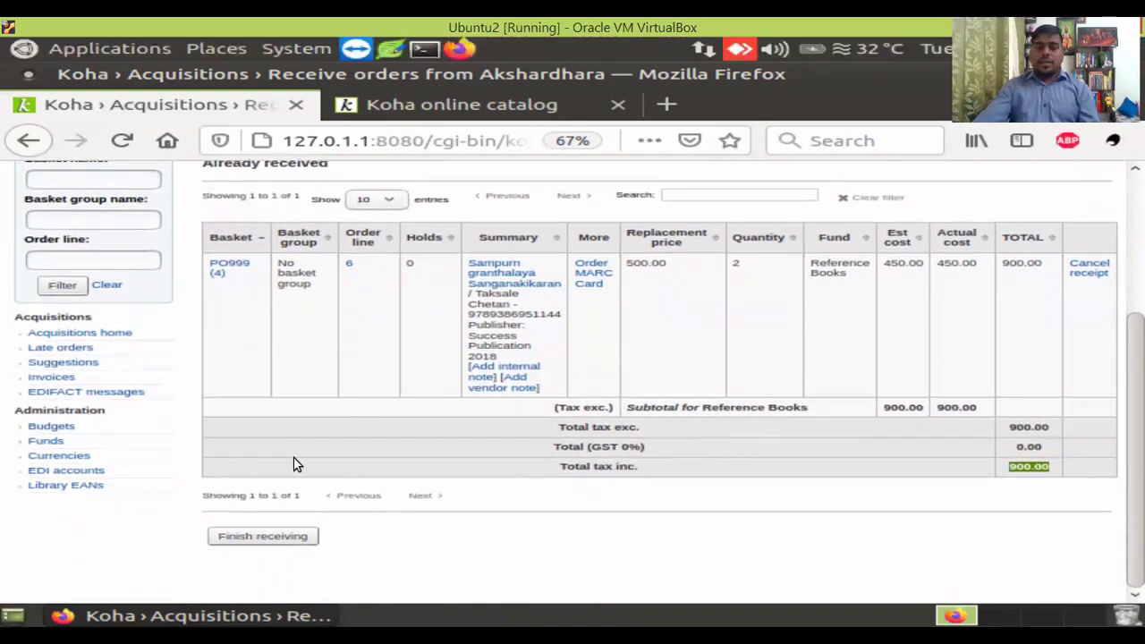
scroll(298, 479, "up", 3)
scroll(263, 534, "down", 3)
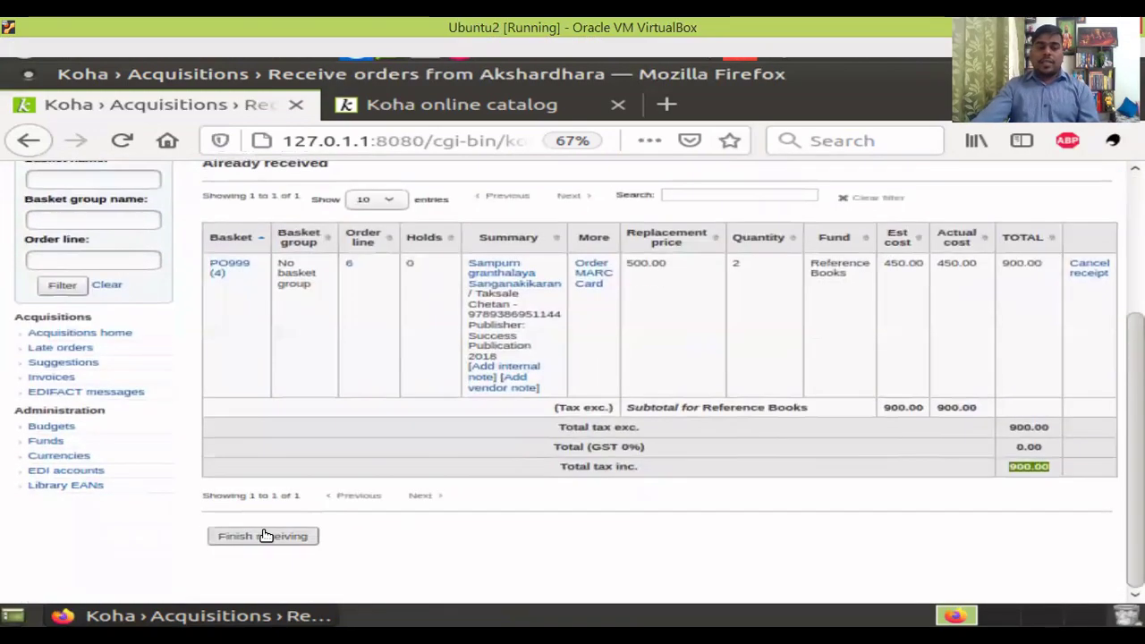
- Finish receiving the order and save invoice INV09 with its prefilled details, leaving it open
left_click(272, 541)
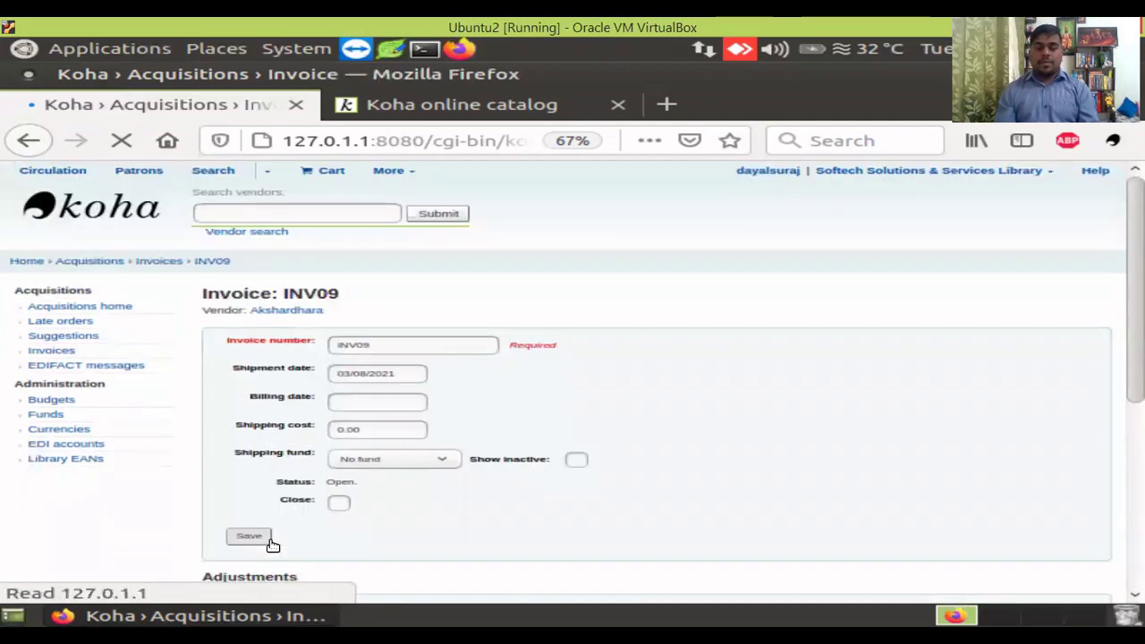
scroll(360, 394, "down", 3)
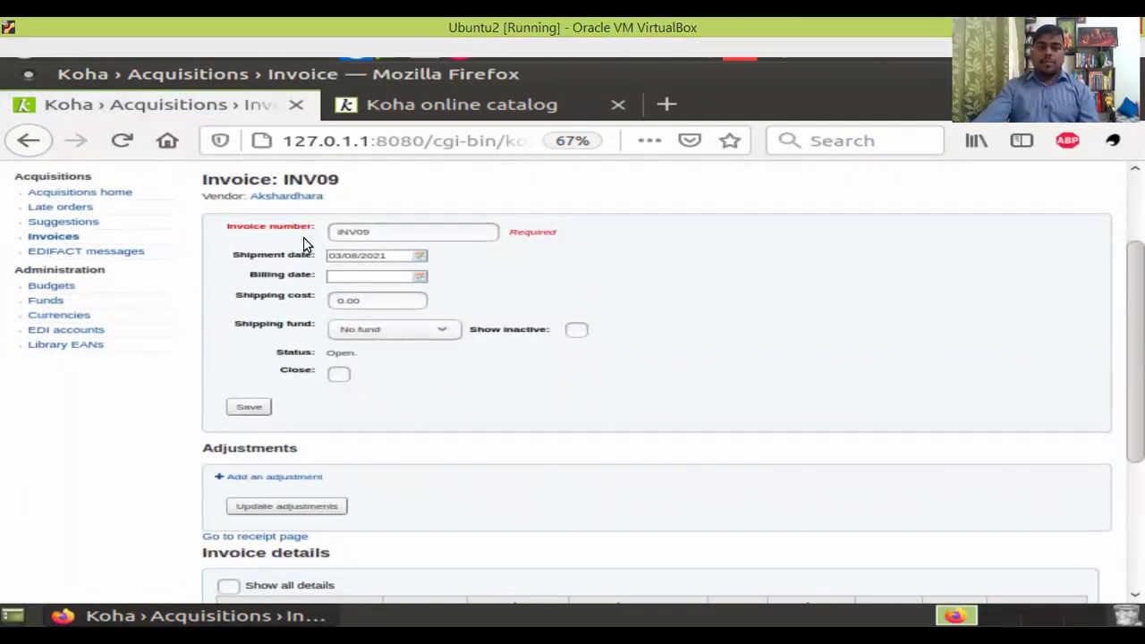
left_click(380, 233)
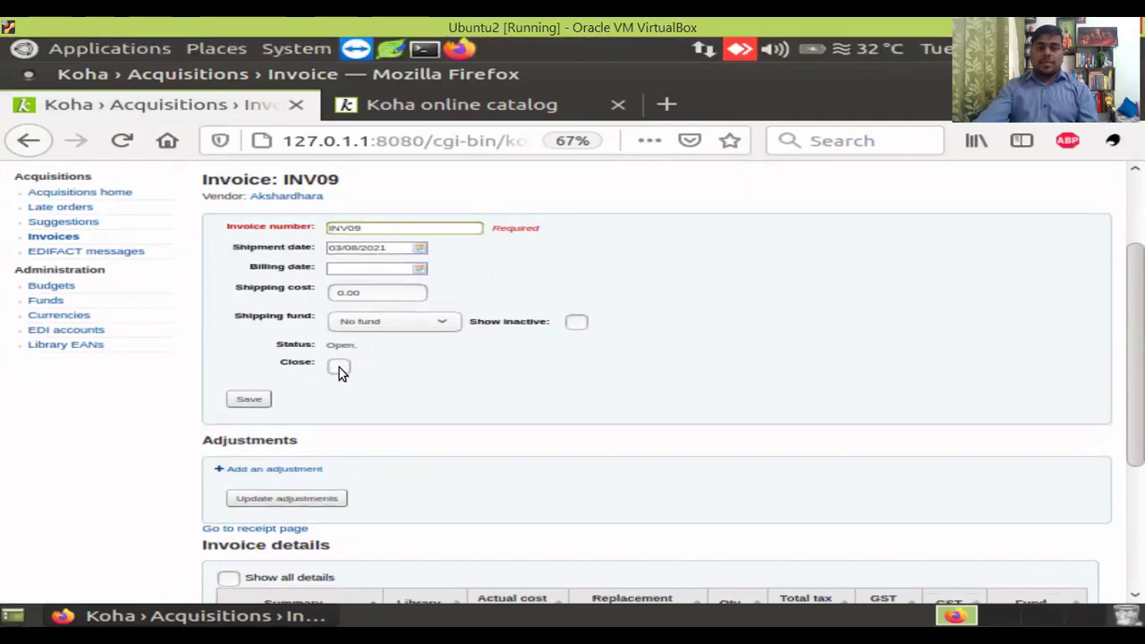
left_click(260, 404)
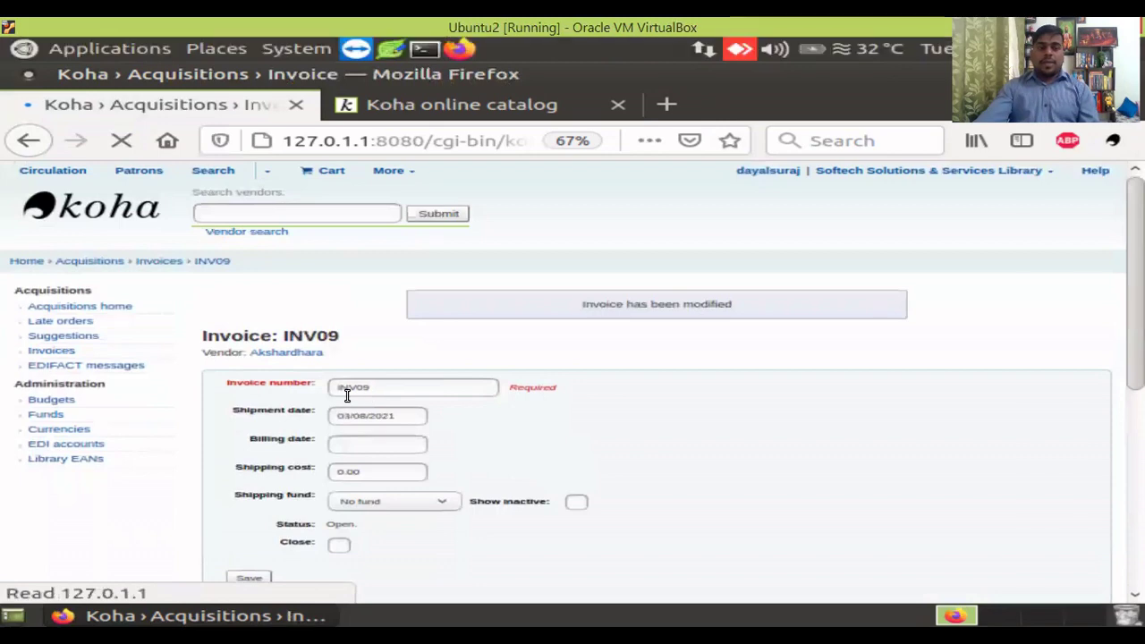
- Update the adjustments of invoice INV09 and review its line details and totals
scroll(354, 398, "down", 6)
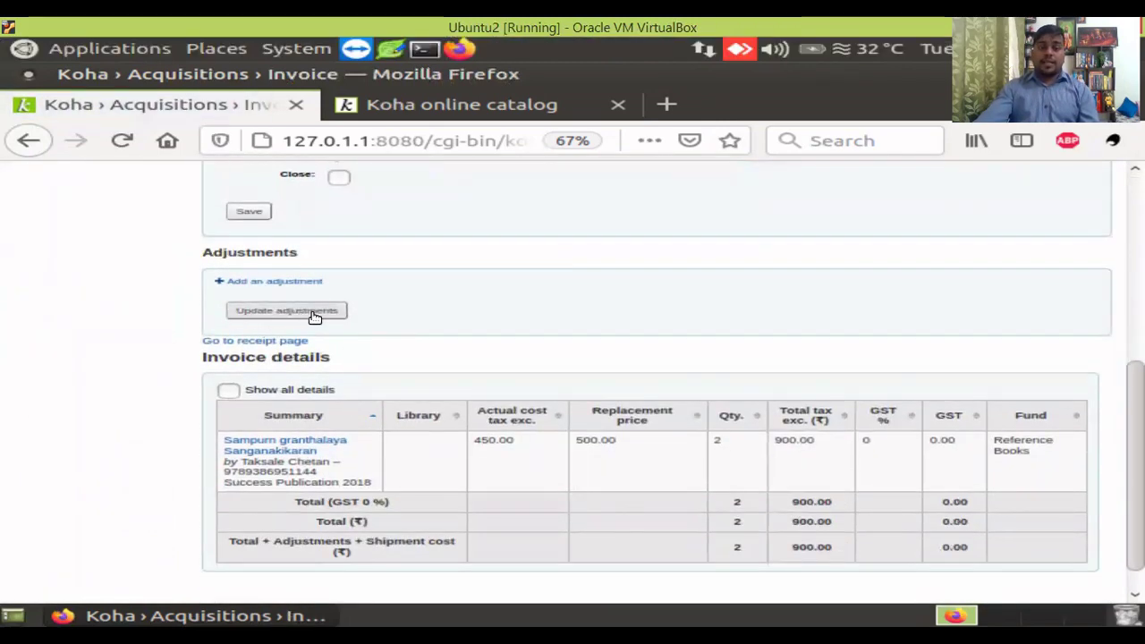
left_click(304, 314)
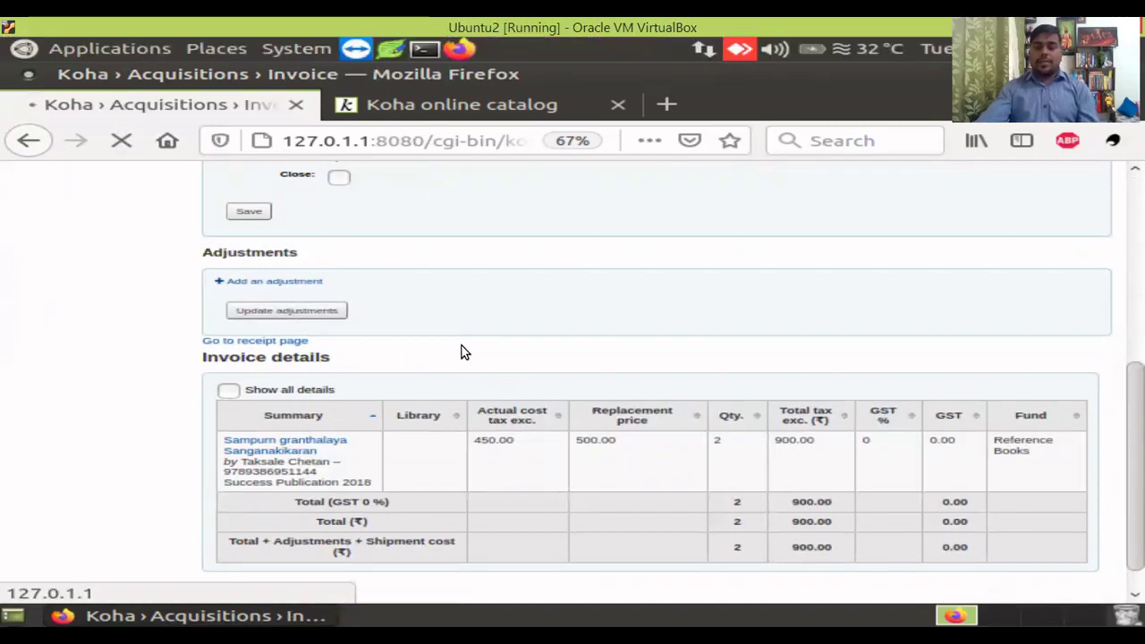
scroll(425, 427, "down", 5)
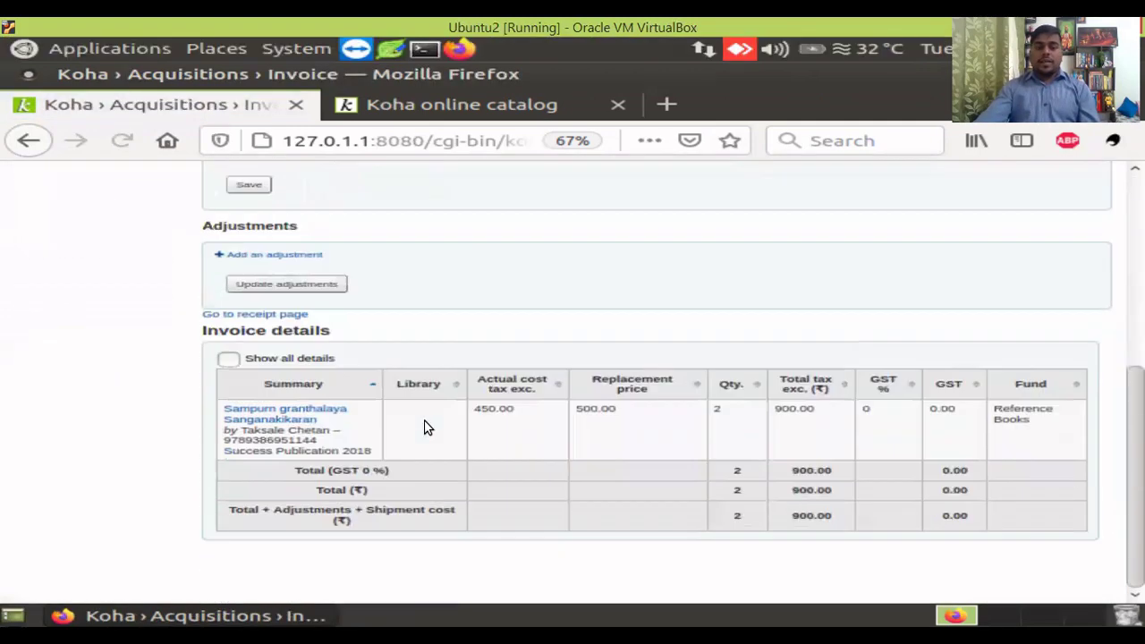
scroll(596, 464, "up", 5)
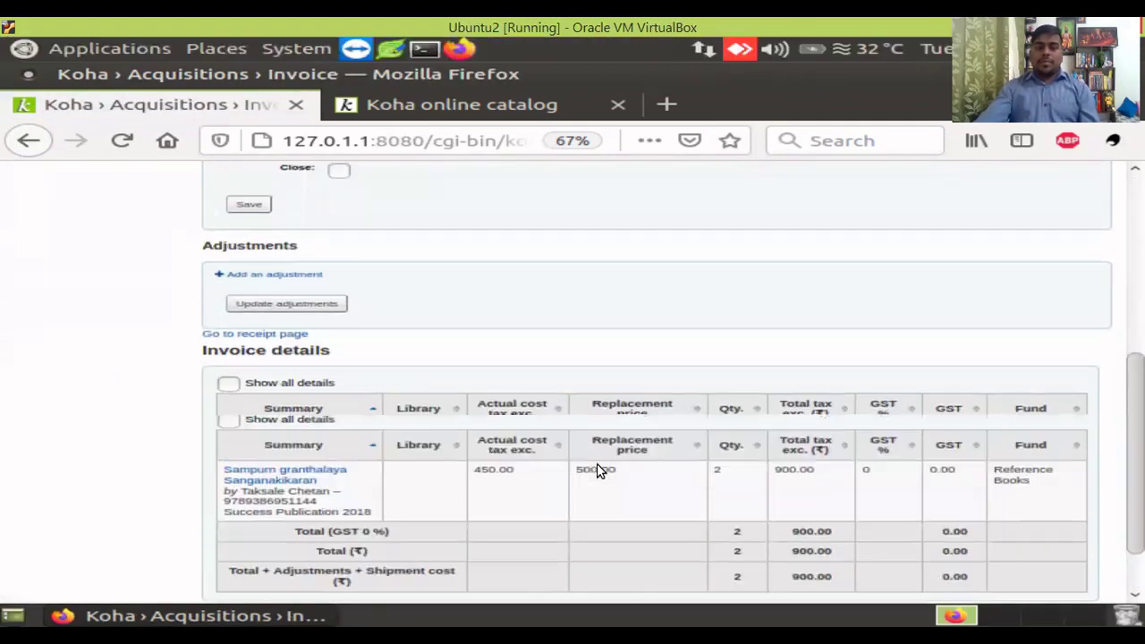
scroll(468, 391, "down", 5)
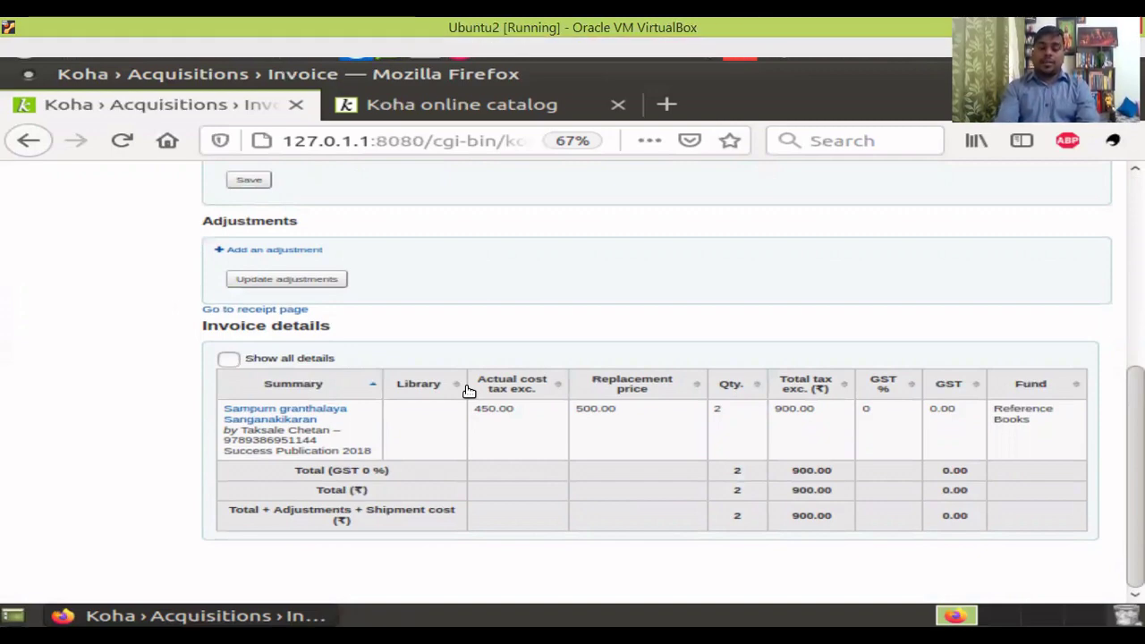
scroll(322, 376, "up", 5)
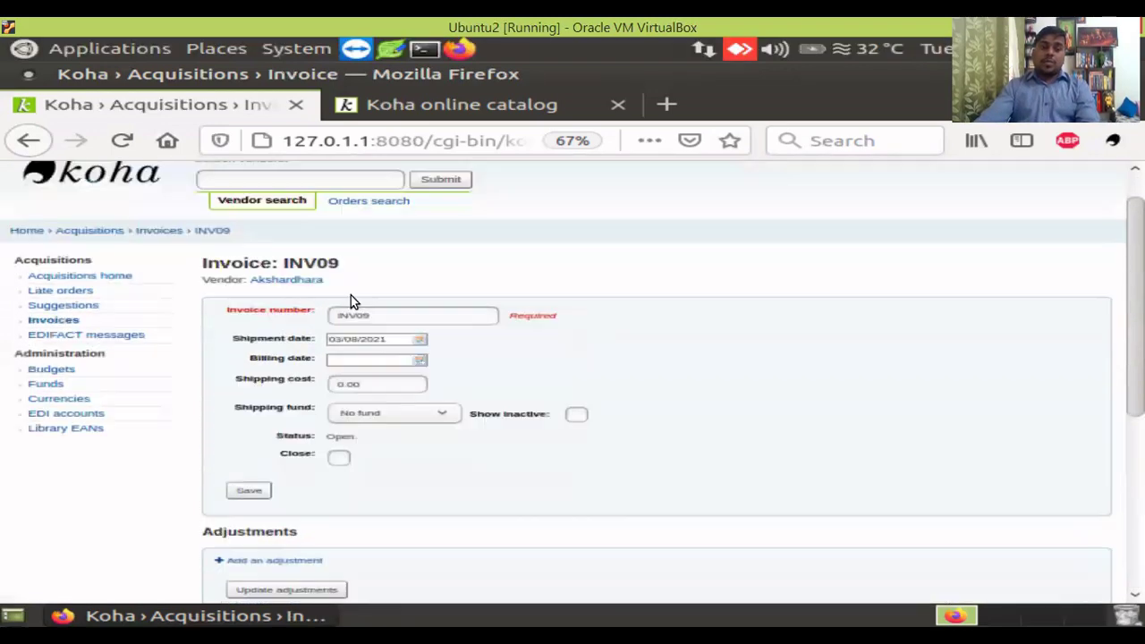
- Go to the Acquisitions home page and examine the amount, spent and available balances of the Reference Books fund
left_click(89, 234)
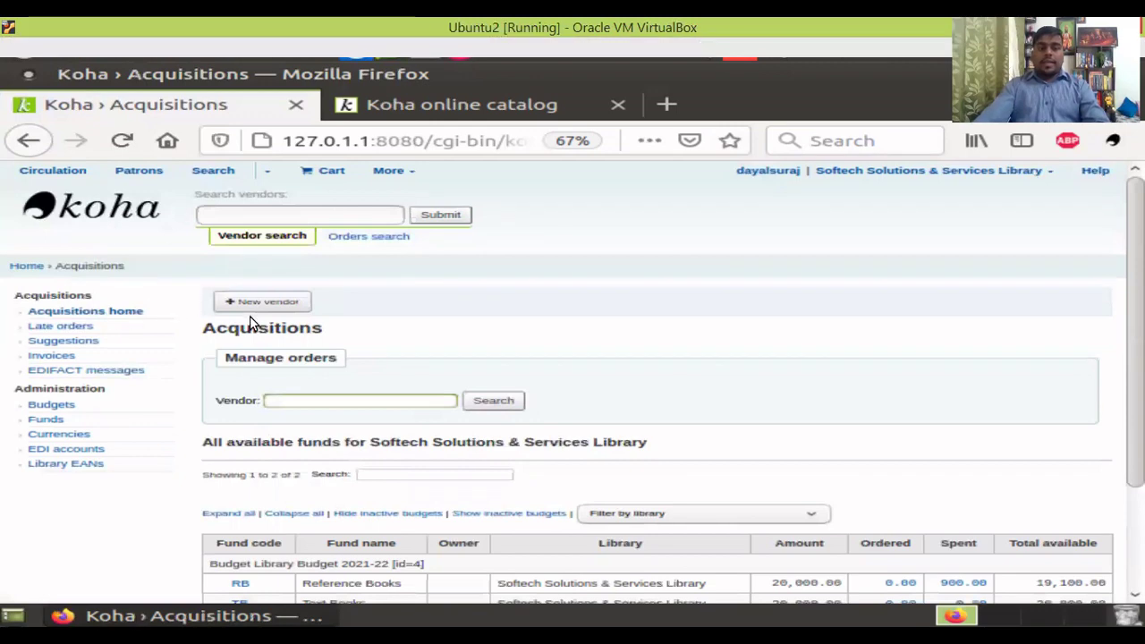
scroll(249, 315, "down", 2)
scroll(506, 452, "down", 2)
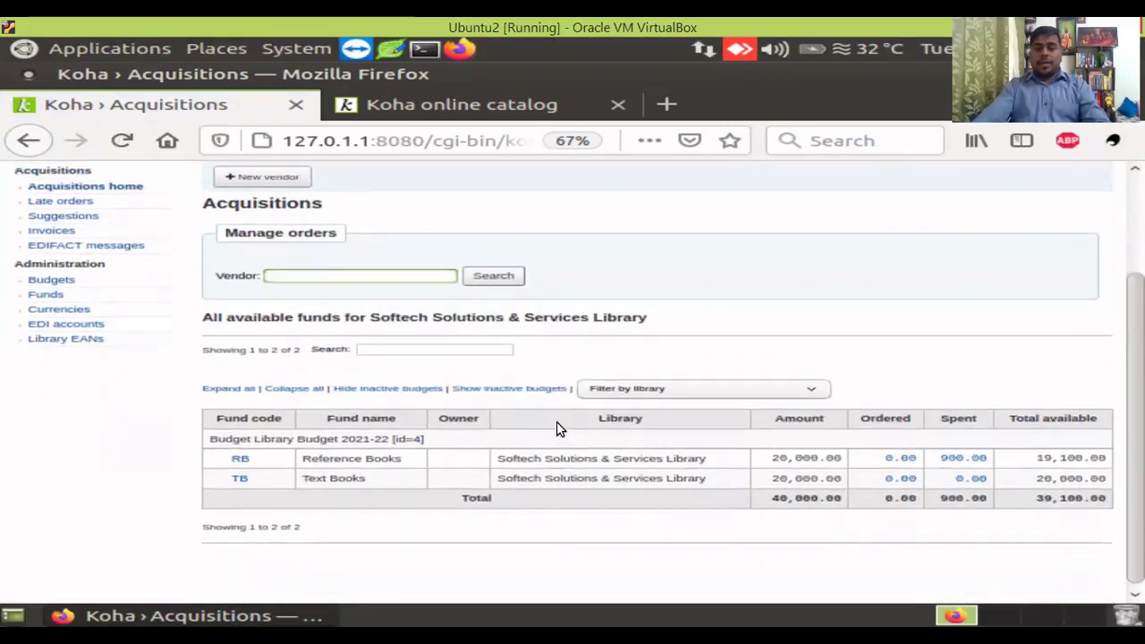
scroll(354, 312, "up", 1)
scroll(842, 485, "down", 1)
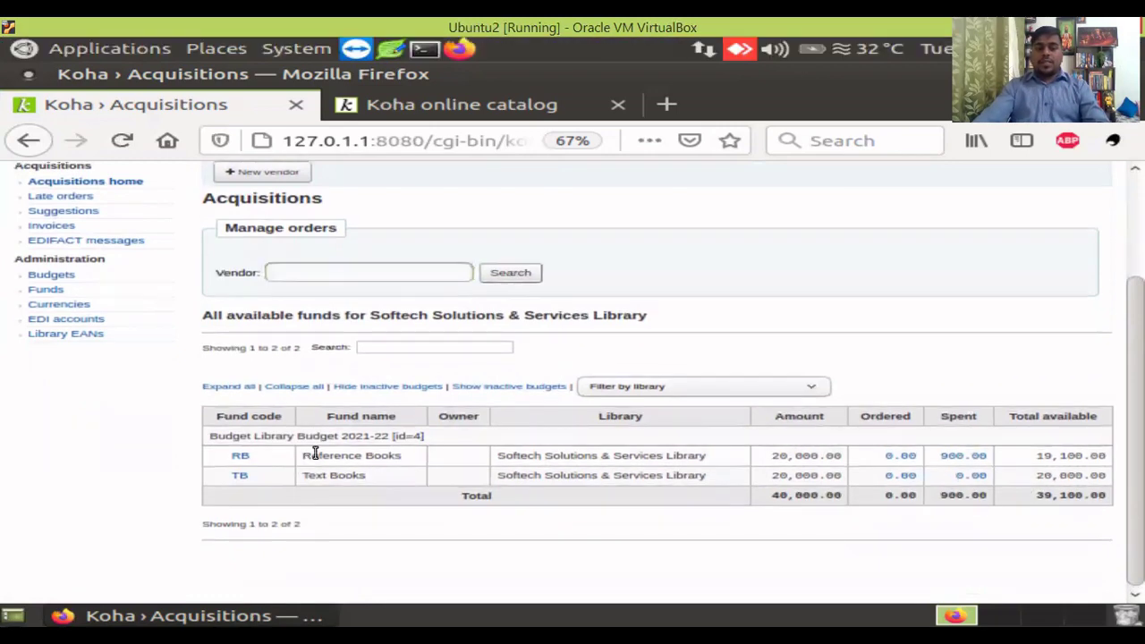
left_click_drag(304, 454, 816, 458)
left_click(777, 457)
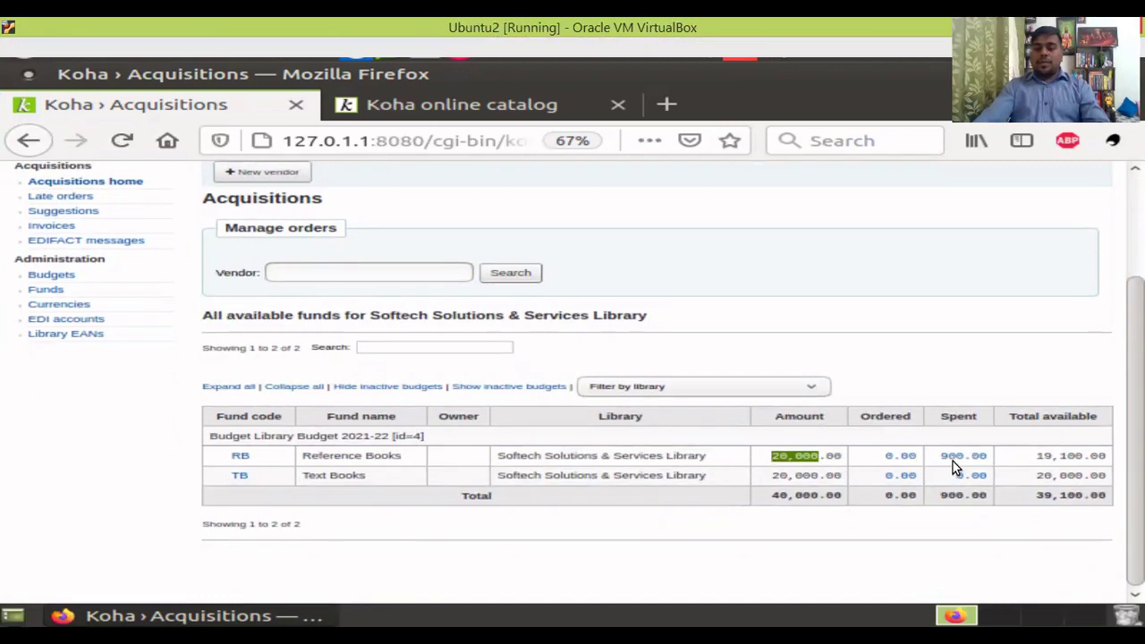
left_click_drag(935, 456, 979, 458)
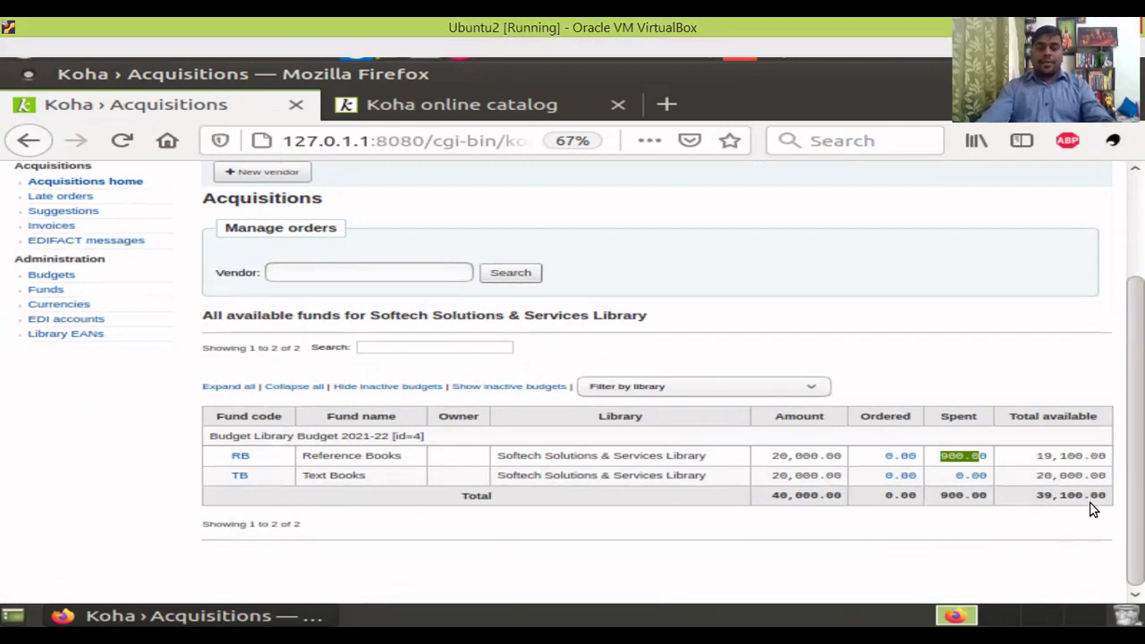
scroll(673, 417, "up", 3)
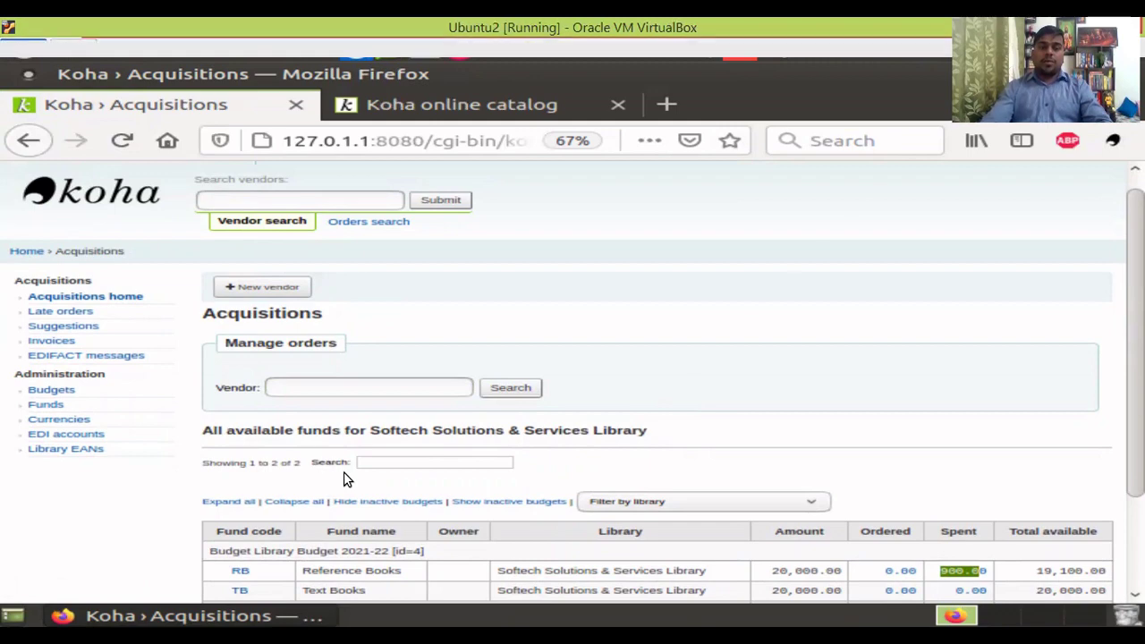
left_click(45, 405)
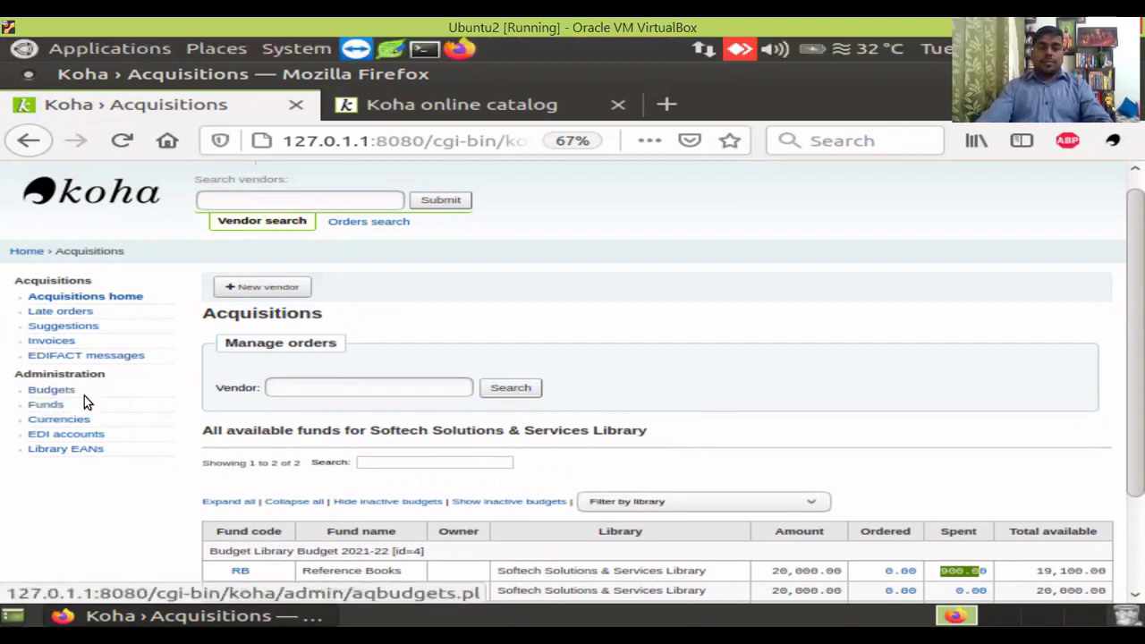
scroll(322, 268, "up", 1)
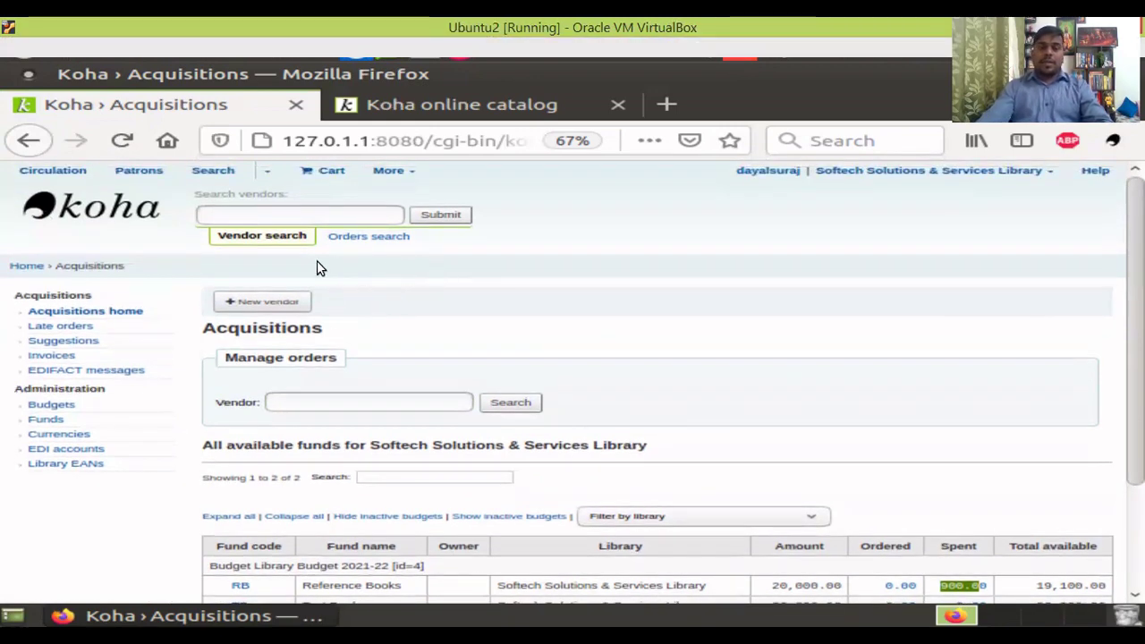
- Return to the Koha home page and search the catalog for "sampurn"
left_click(114, 216)
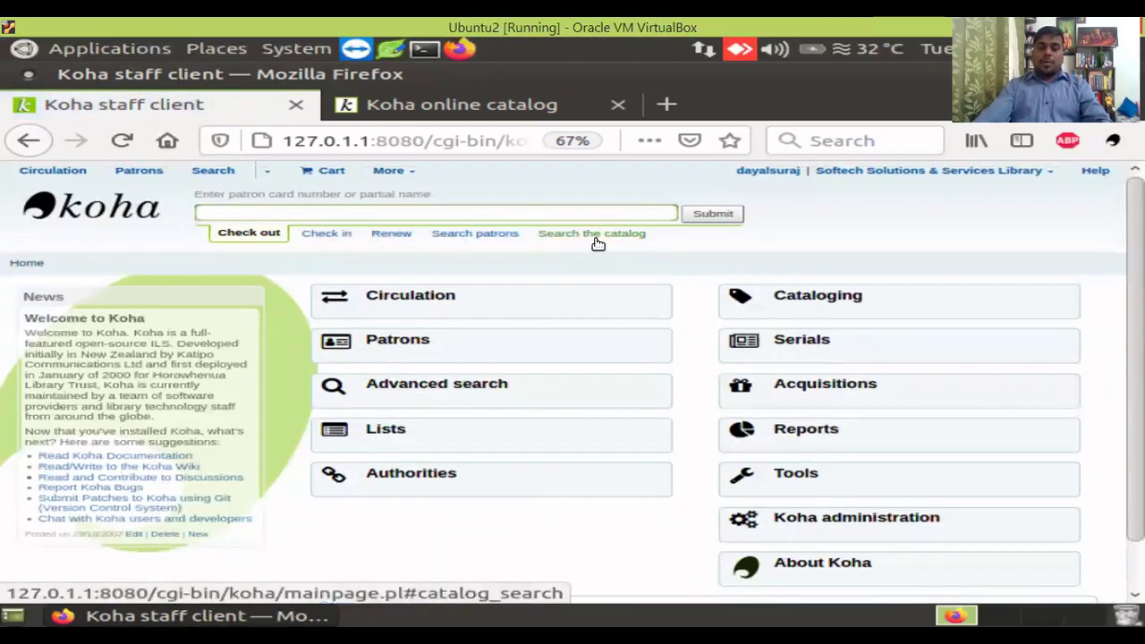
left_click(597, 239)
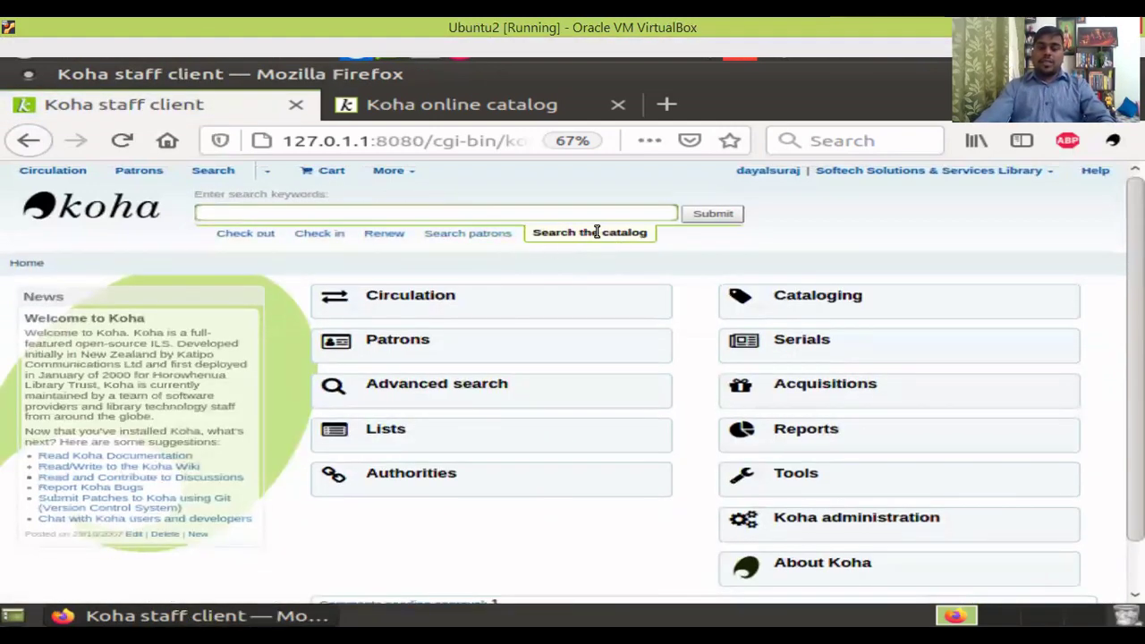
left_click(394, 216)
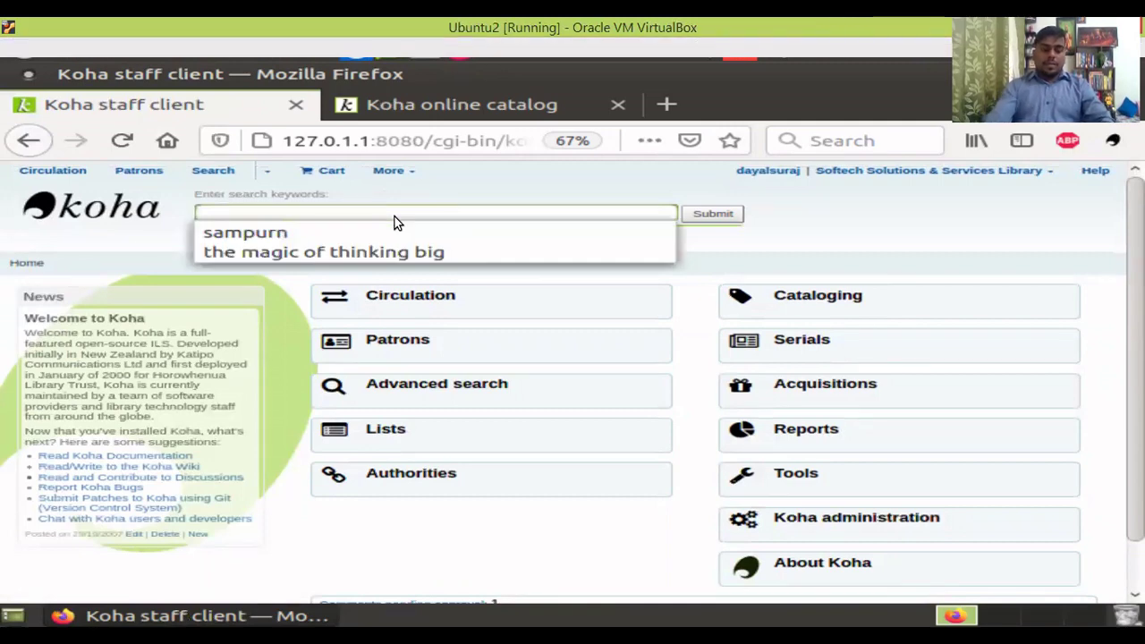
left_click(268, 232)
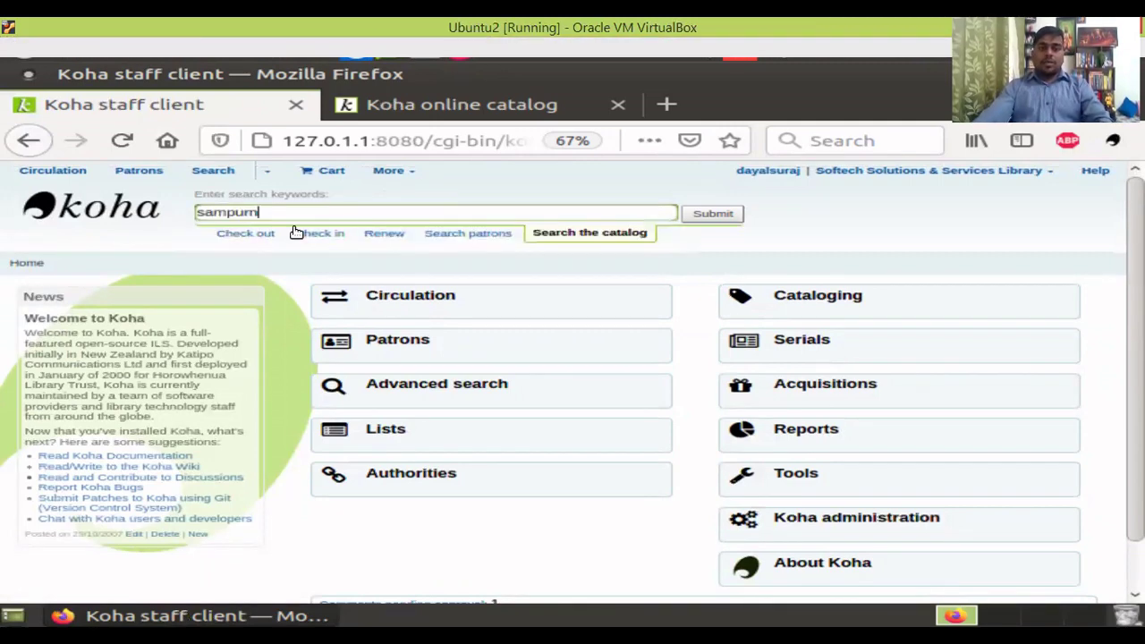
left_click(711, 215)
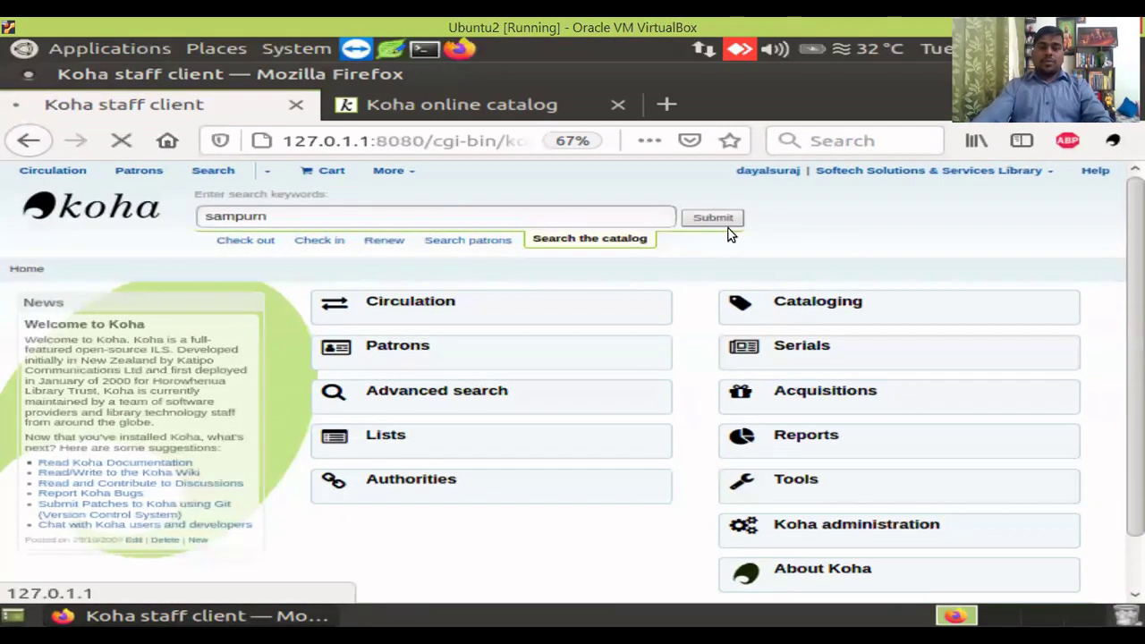
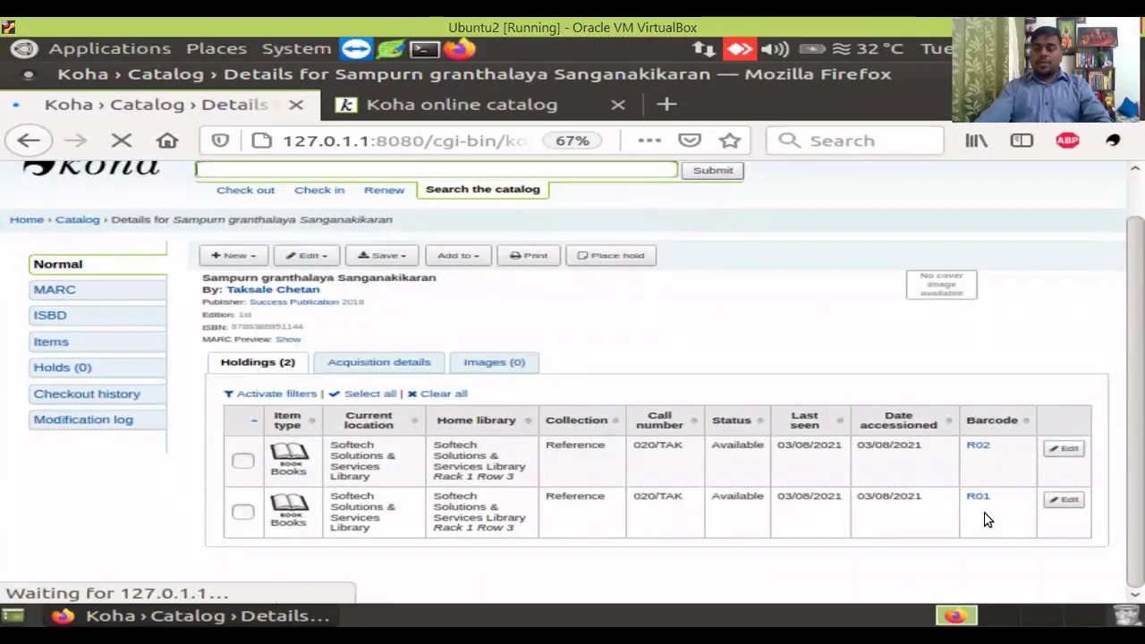
- Review the book record's acquisition details, including vendor, invoice and basket, and check the holdings of both copies
left_click(416, 366)
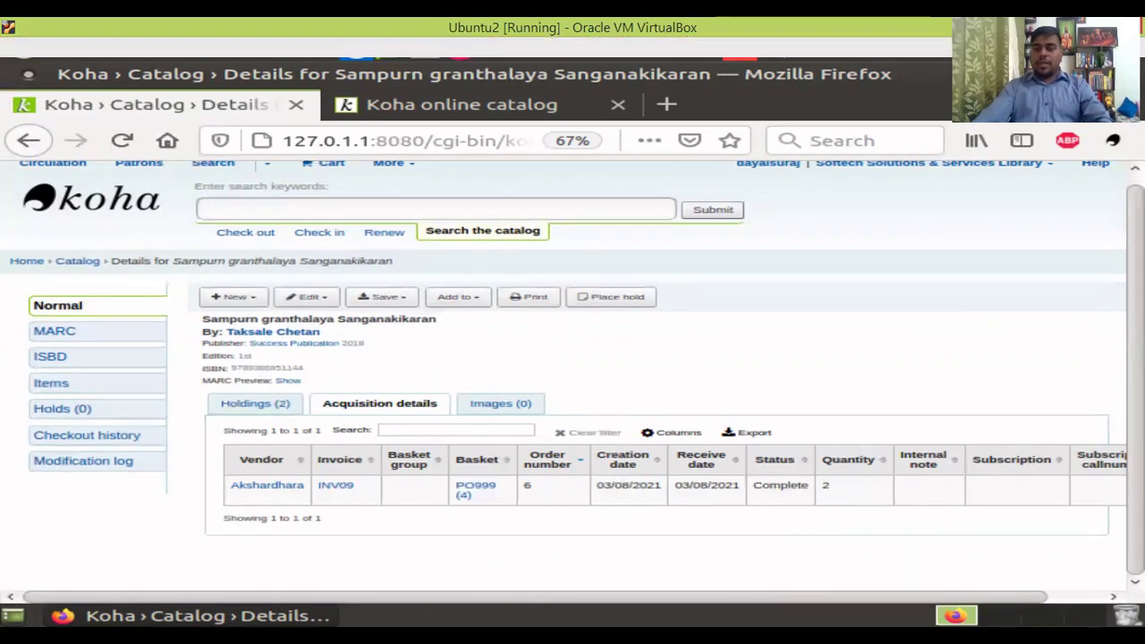
scroll(508, 521, "right", 1)
scroll(508, 521, "left", 1)
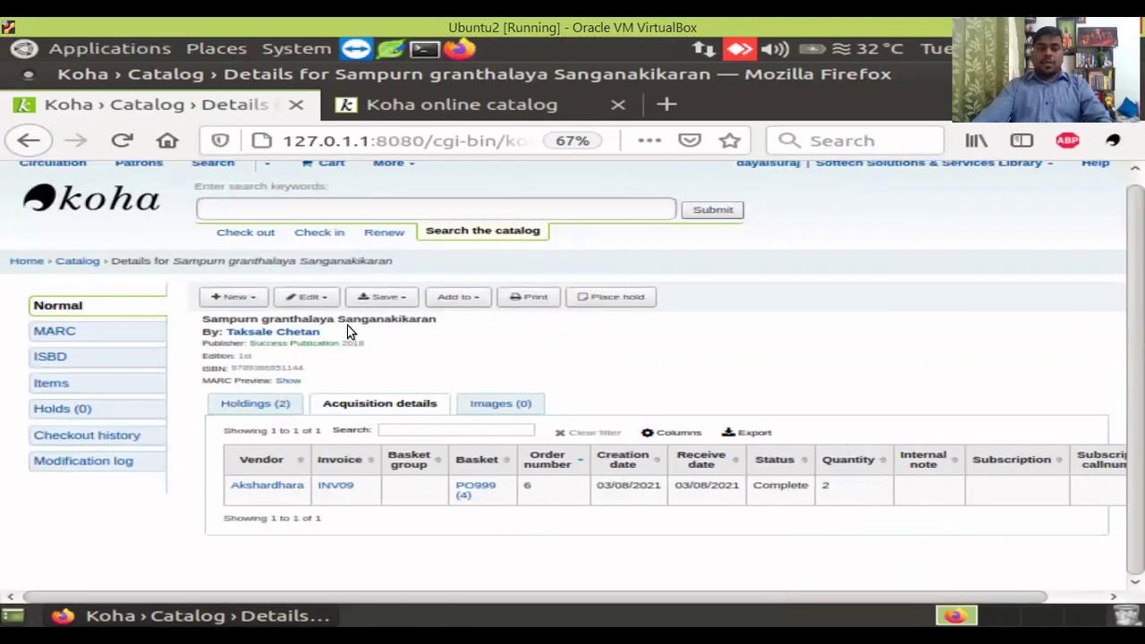
scroll(362, 387, "up", 1)
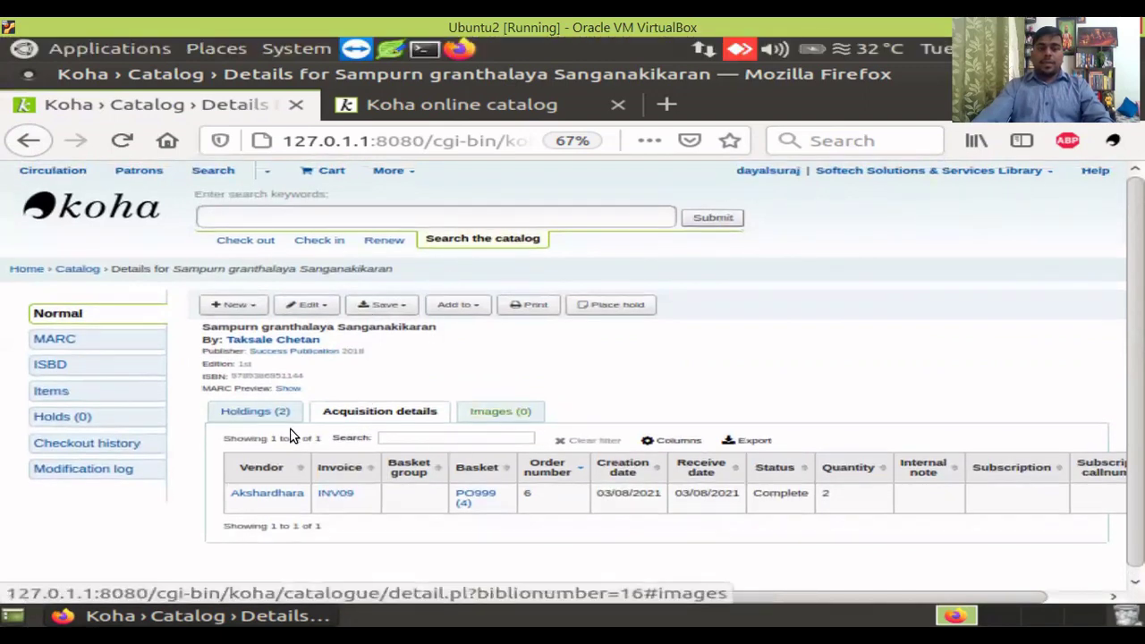
left_click(256, 410)
scroll(876, 501, "down", 1)
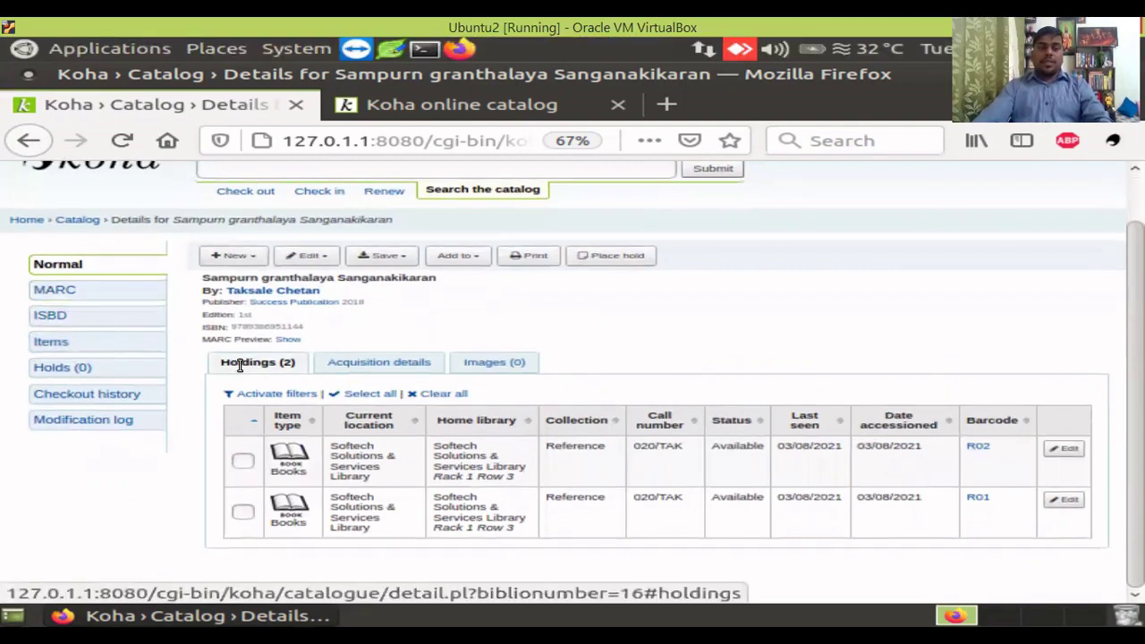
scroll(20, 280, "up", 1)
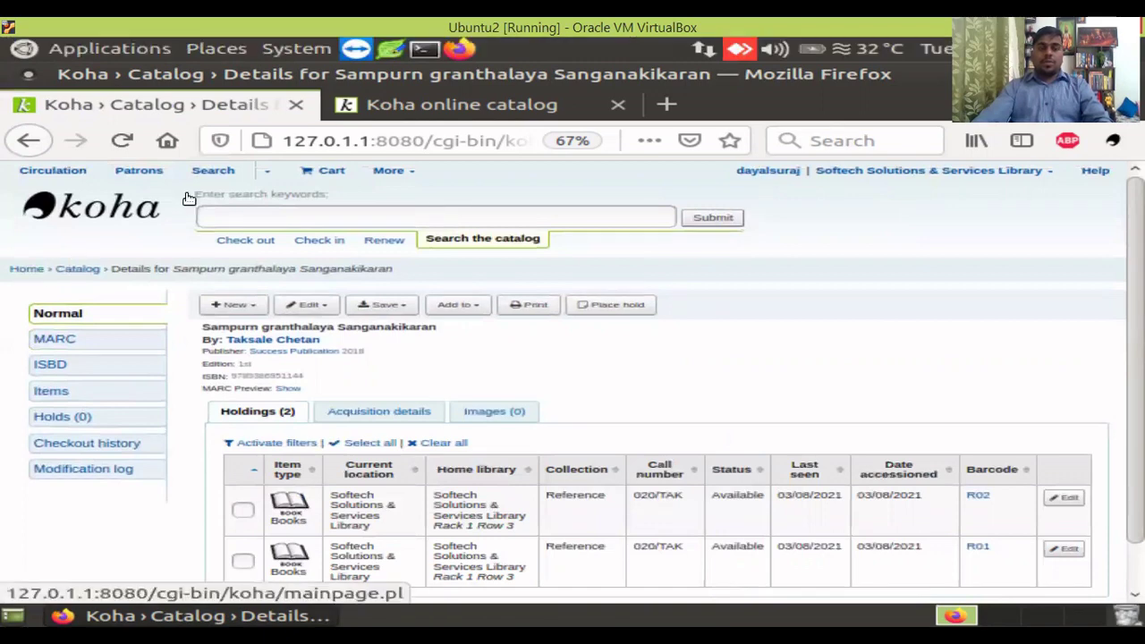
- Run the Orders by fund report for Reference Books with on-screen output and examine all its columns
left_click(387, 171)
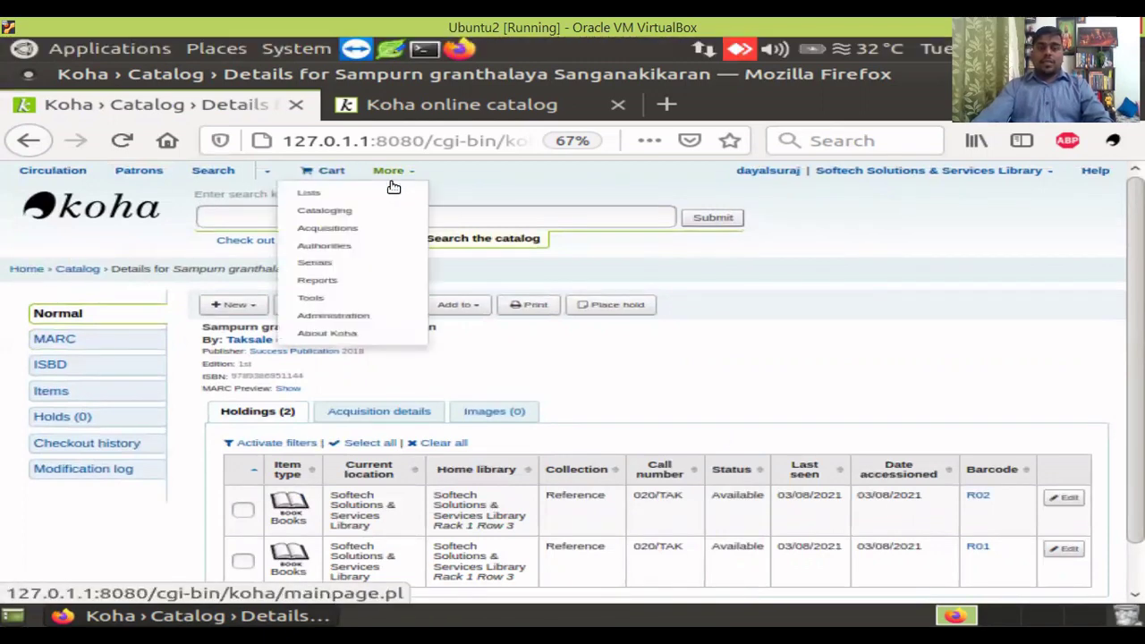
left_click(342, 281)
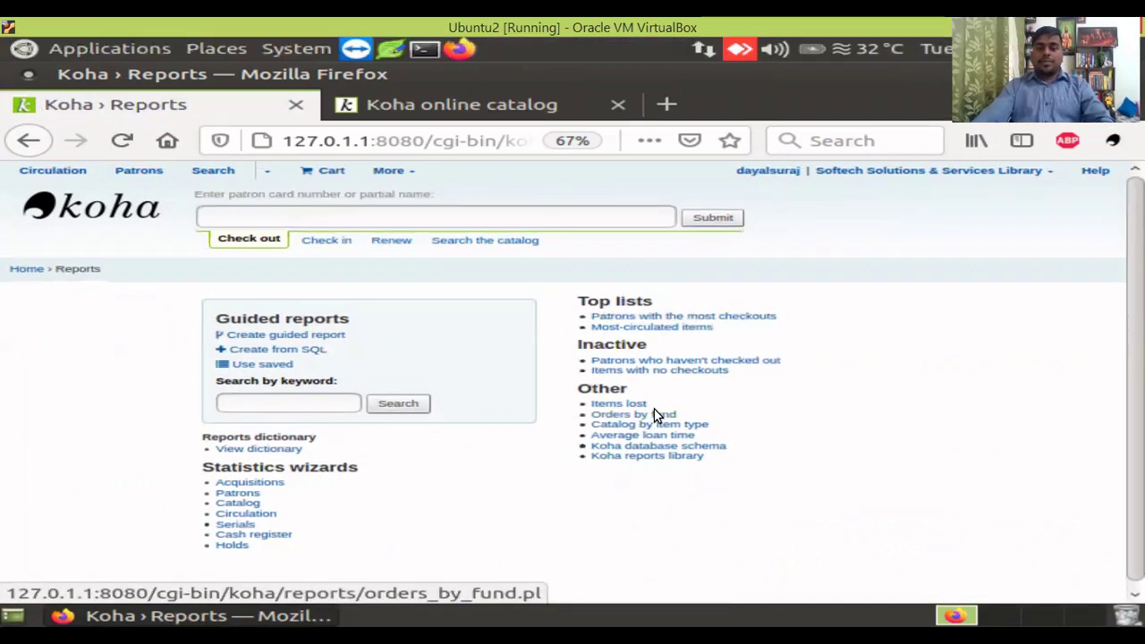
left_click(653, 420)
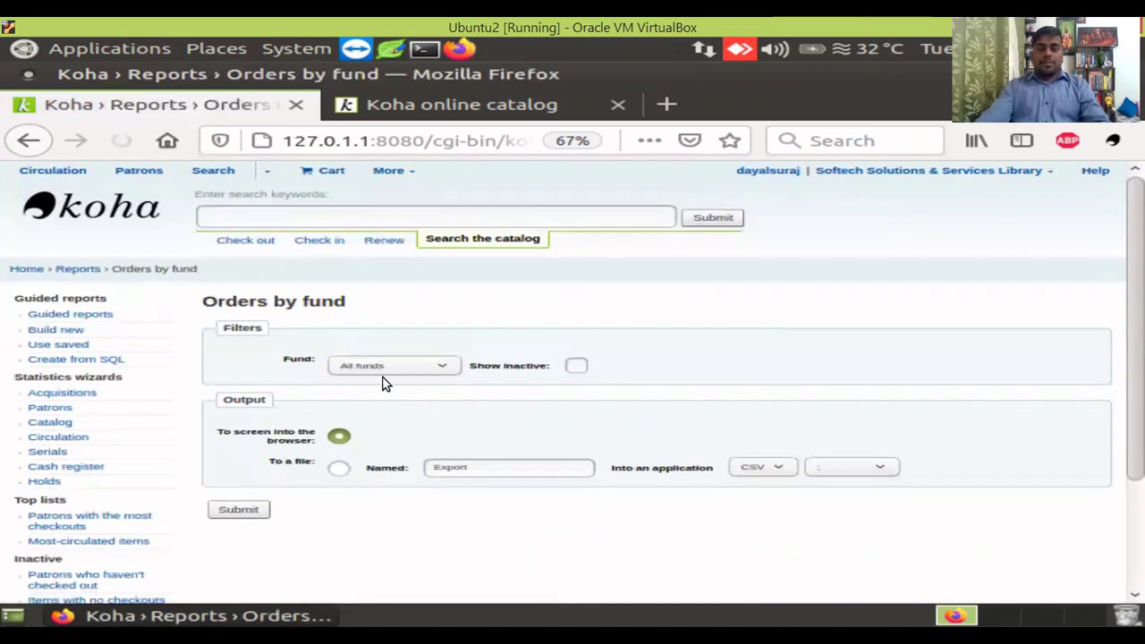
scroll(454, 456, "down", 2)
left_click(372, 289)
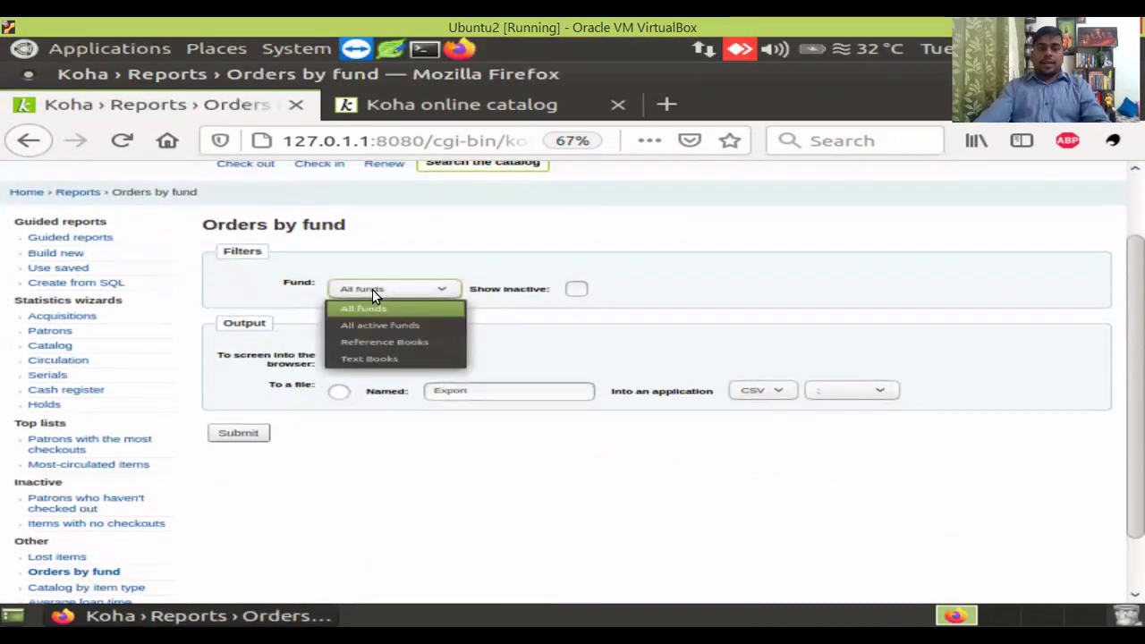
left_click(392, 341)
left_click(239, 434)
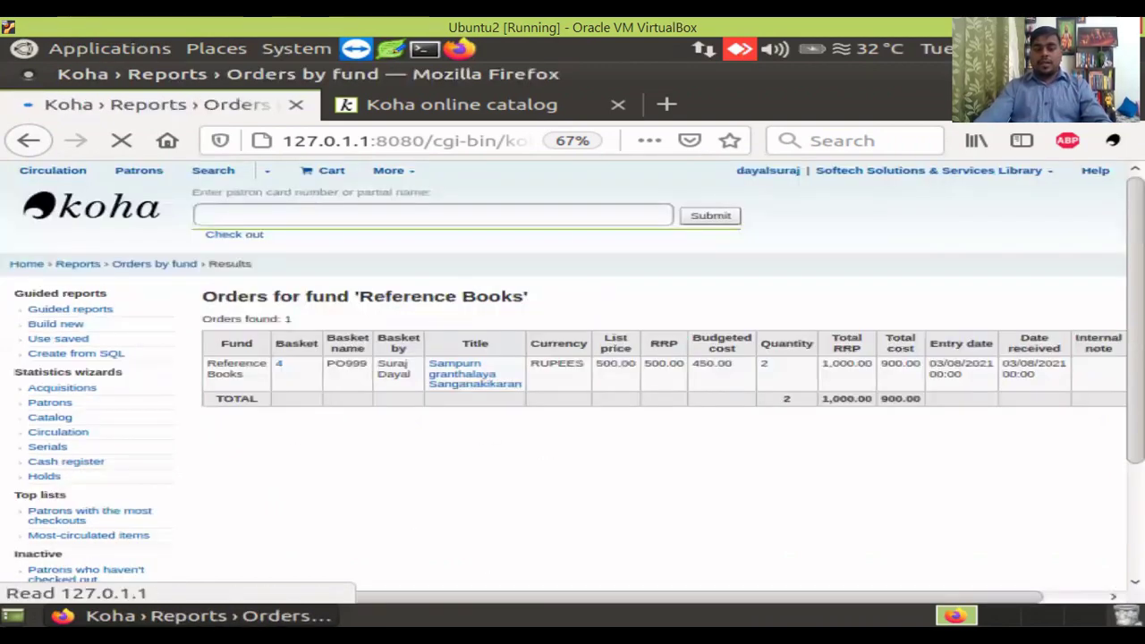
scroll(774, 447, "right", 3)
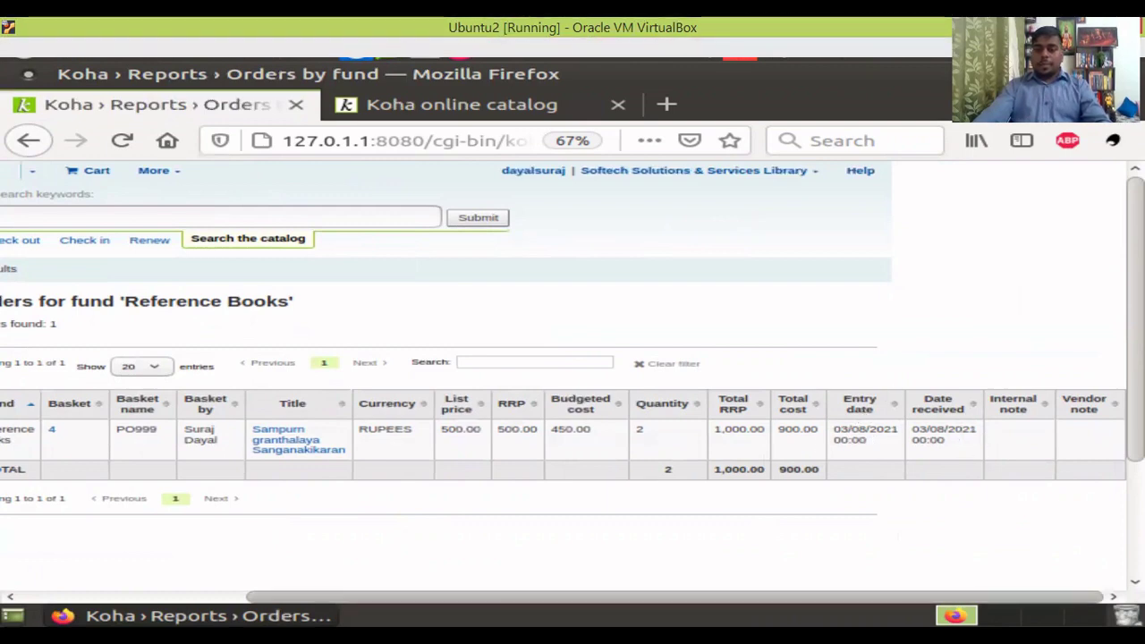
scroll(563, 383, "left", 5)
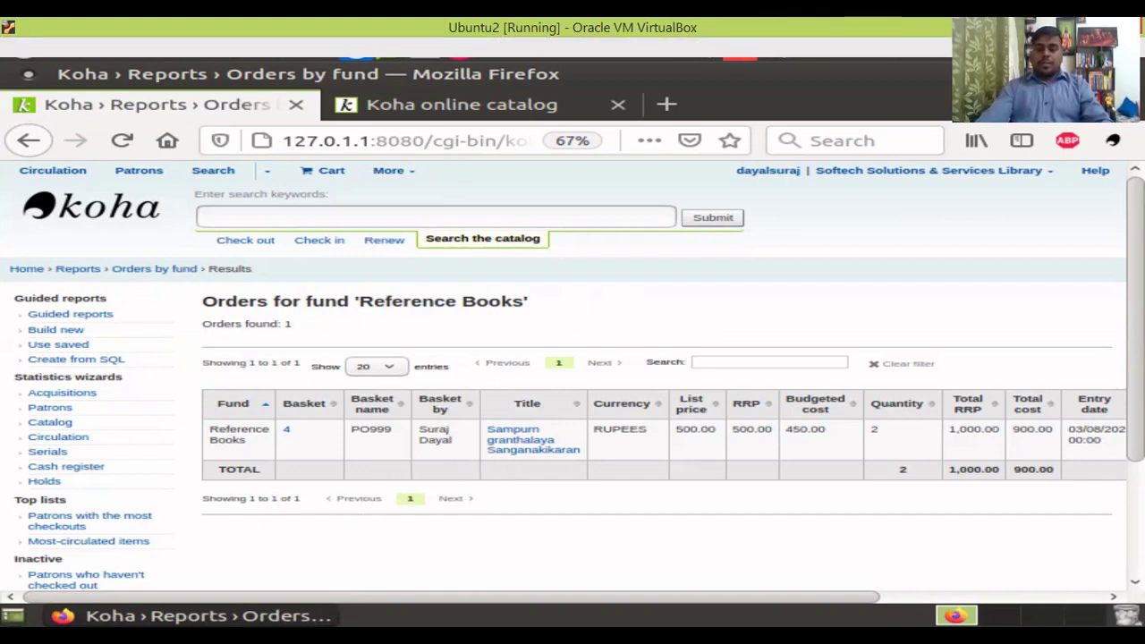
scroll(573, 383, "right", 3)
scroll(572, 383, "left", 3)
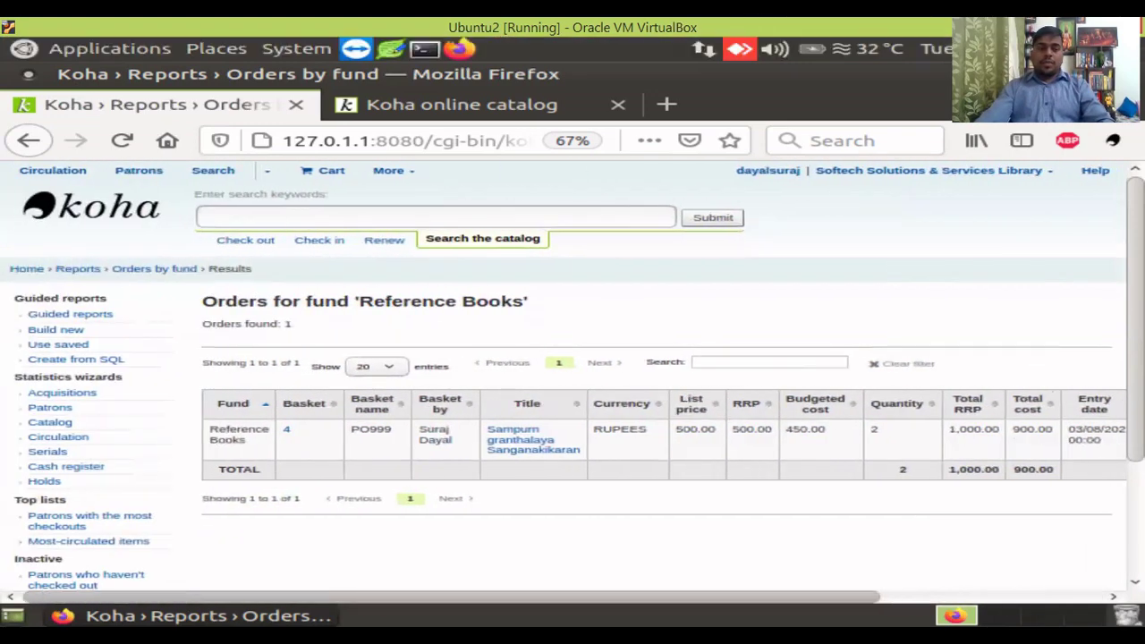